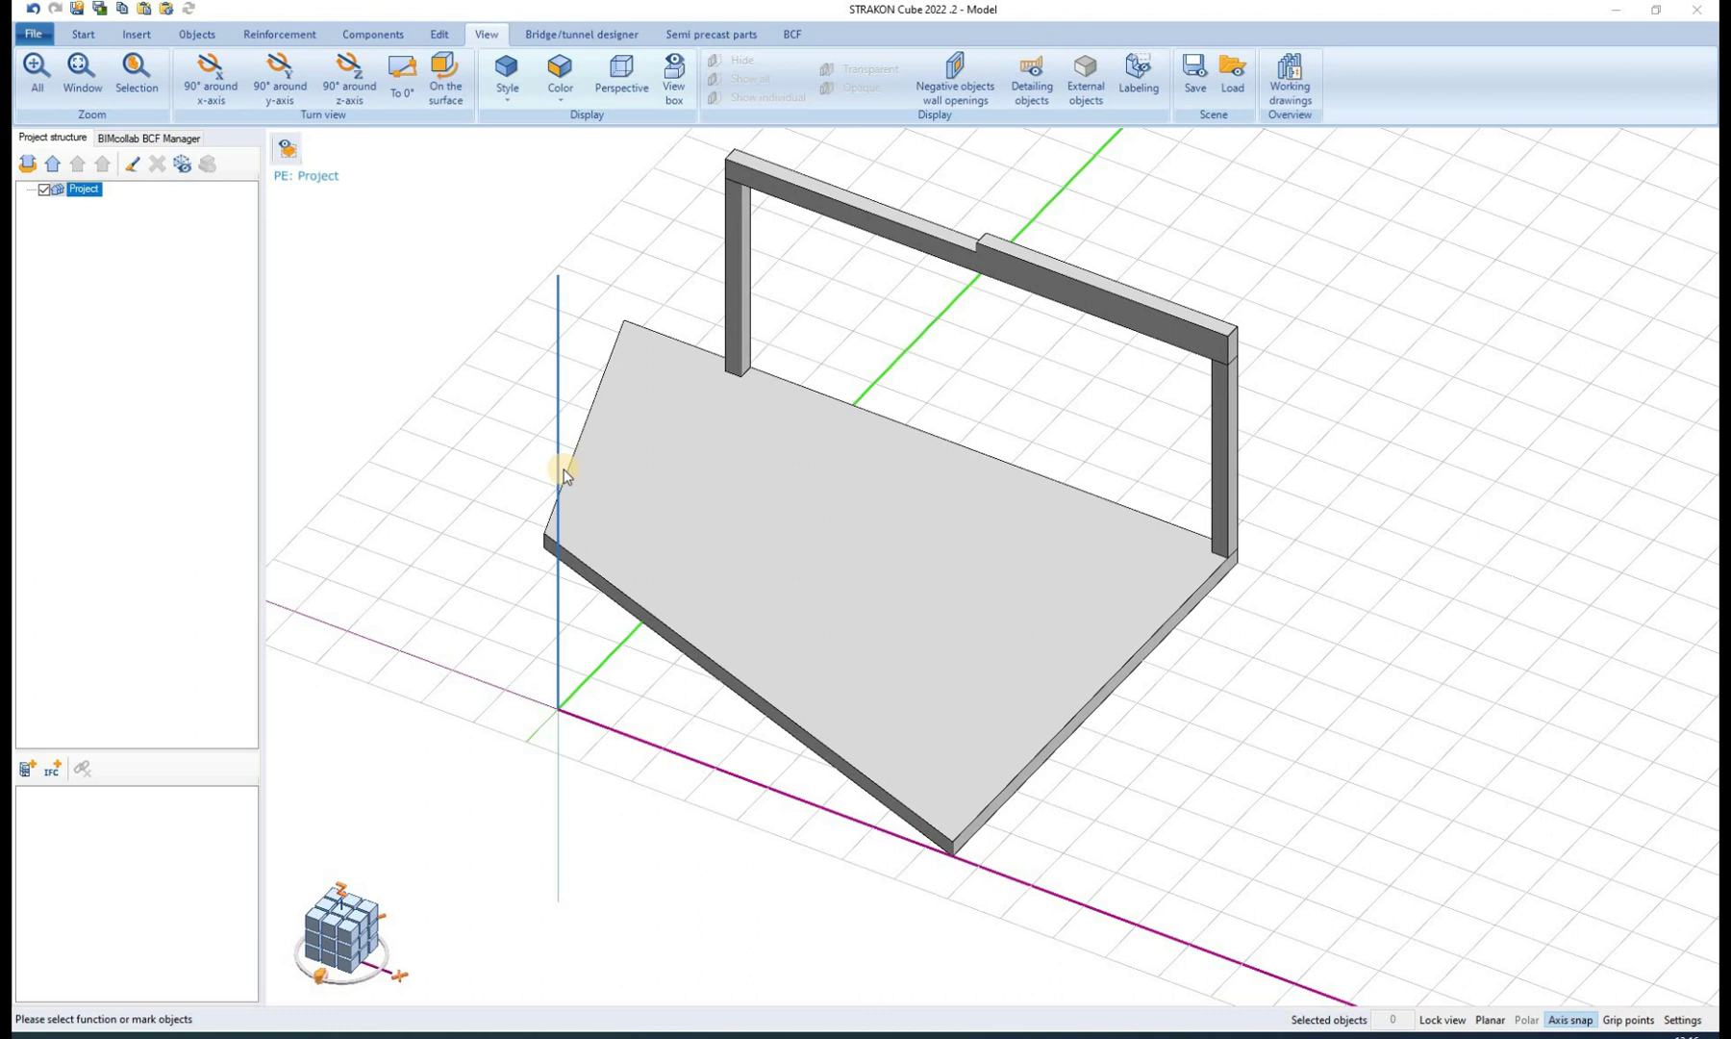
- Turn on reinforcement display and render the slab and beams in transparent material colour
click(672, 85)
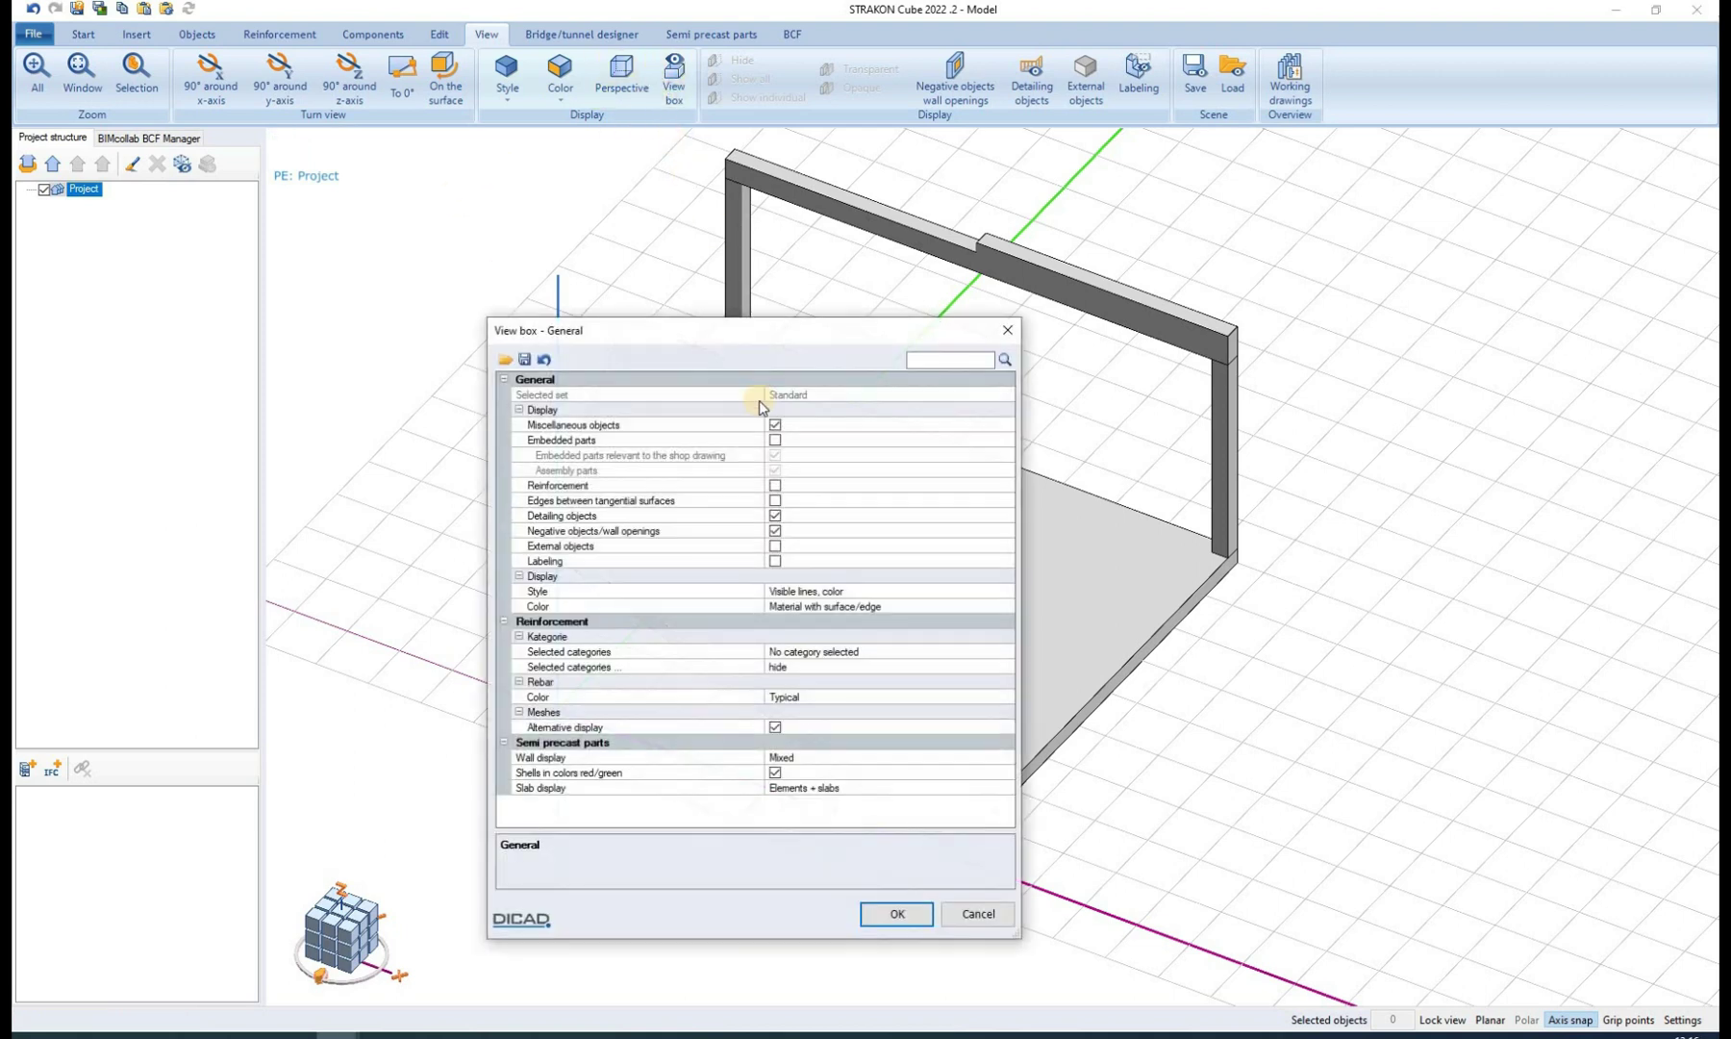
click(775, 485)
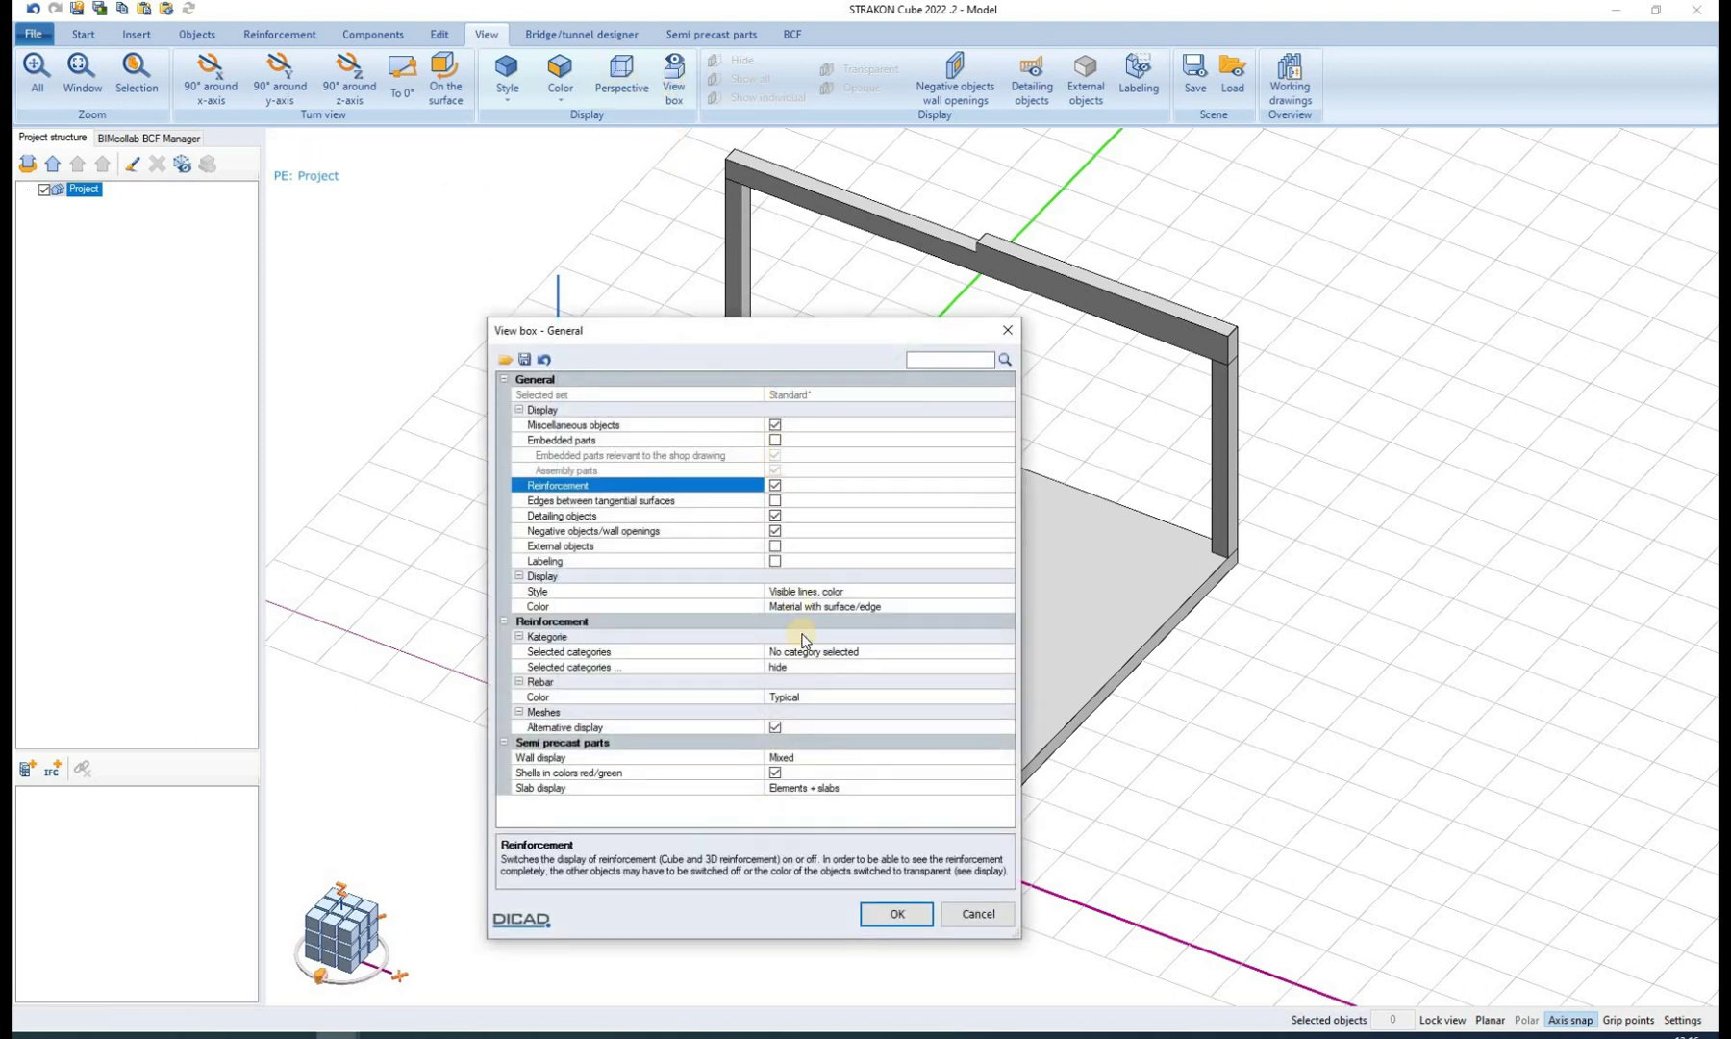
click(1003, 606)
click(1003, 606)
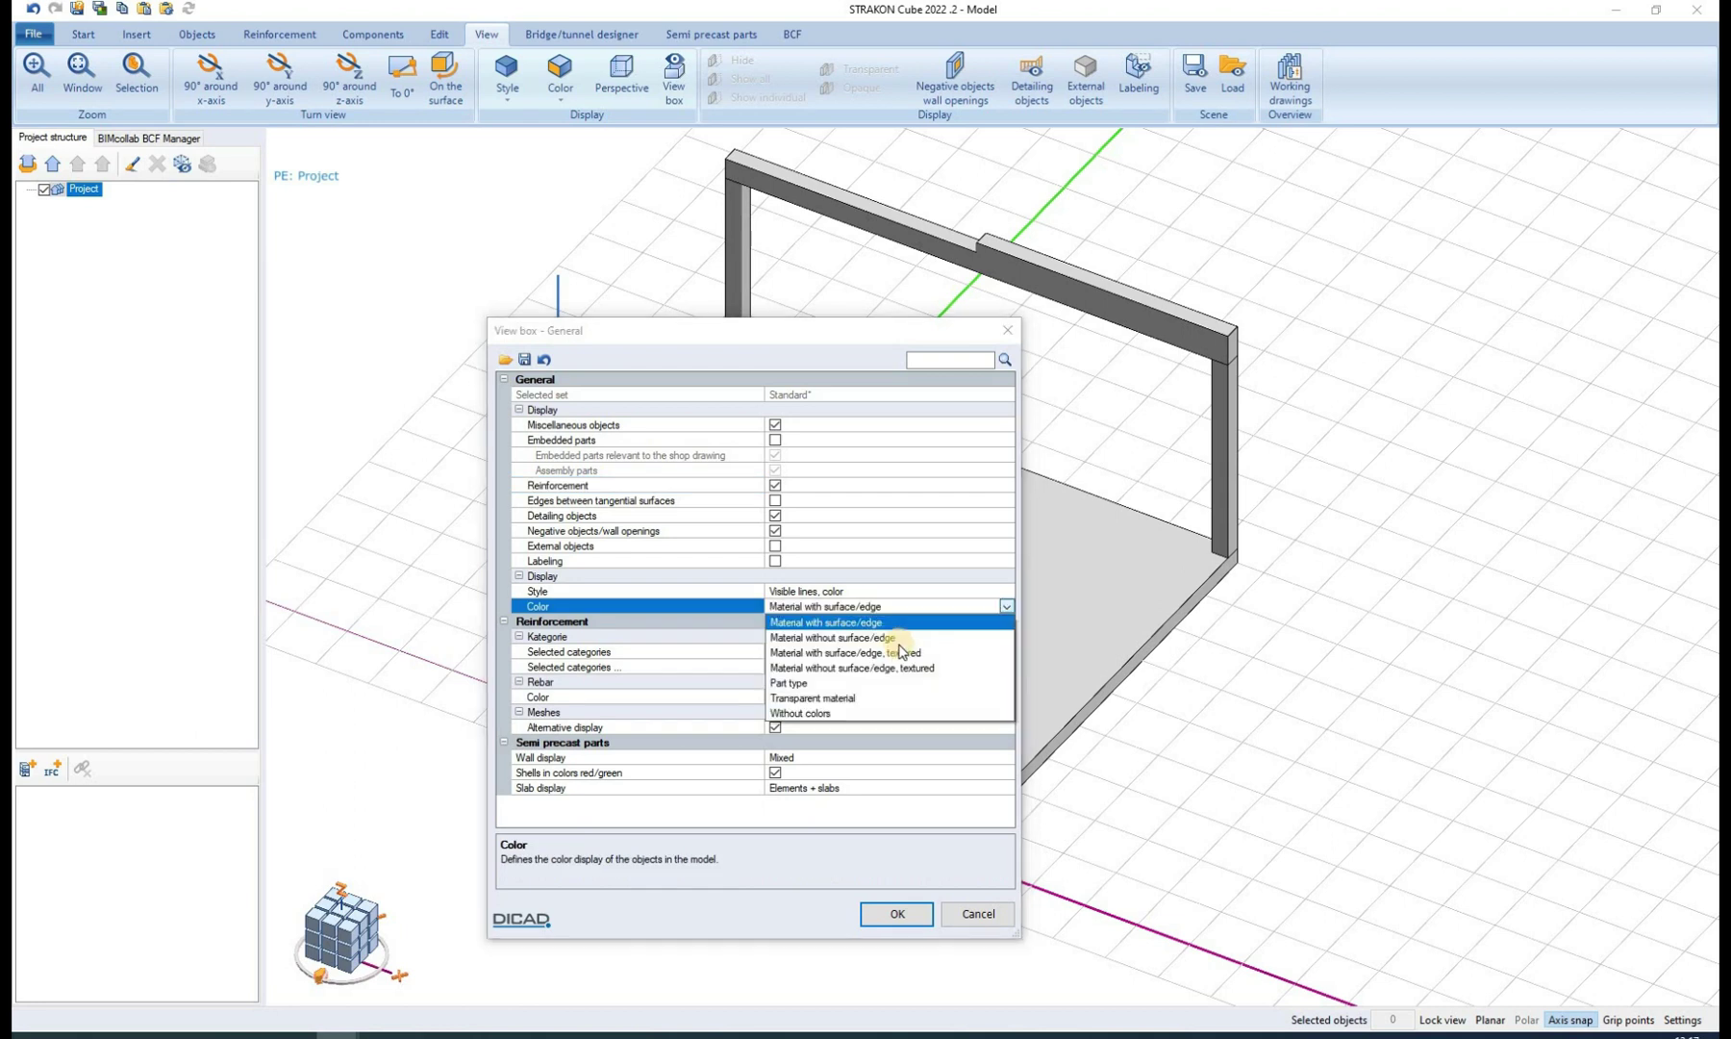
click(856, 696)
click(897, 915)
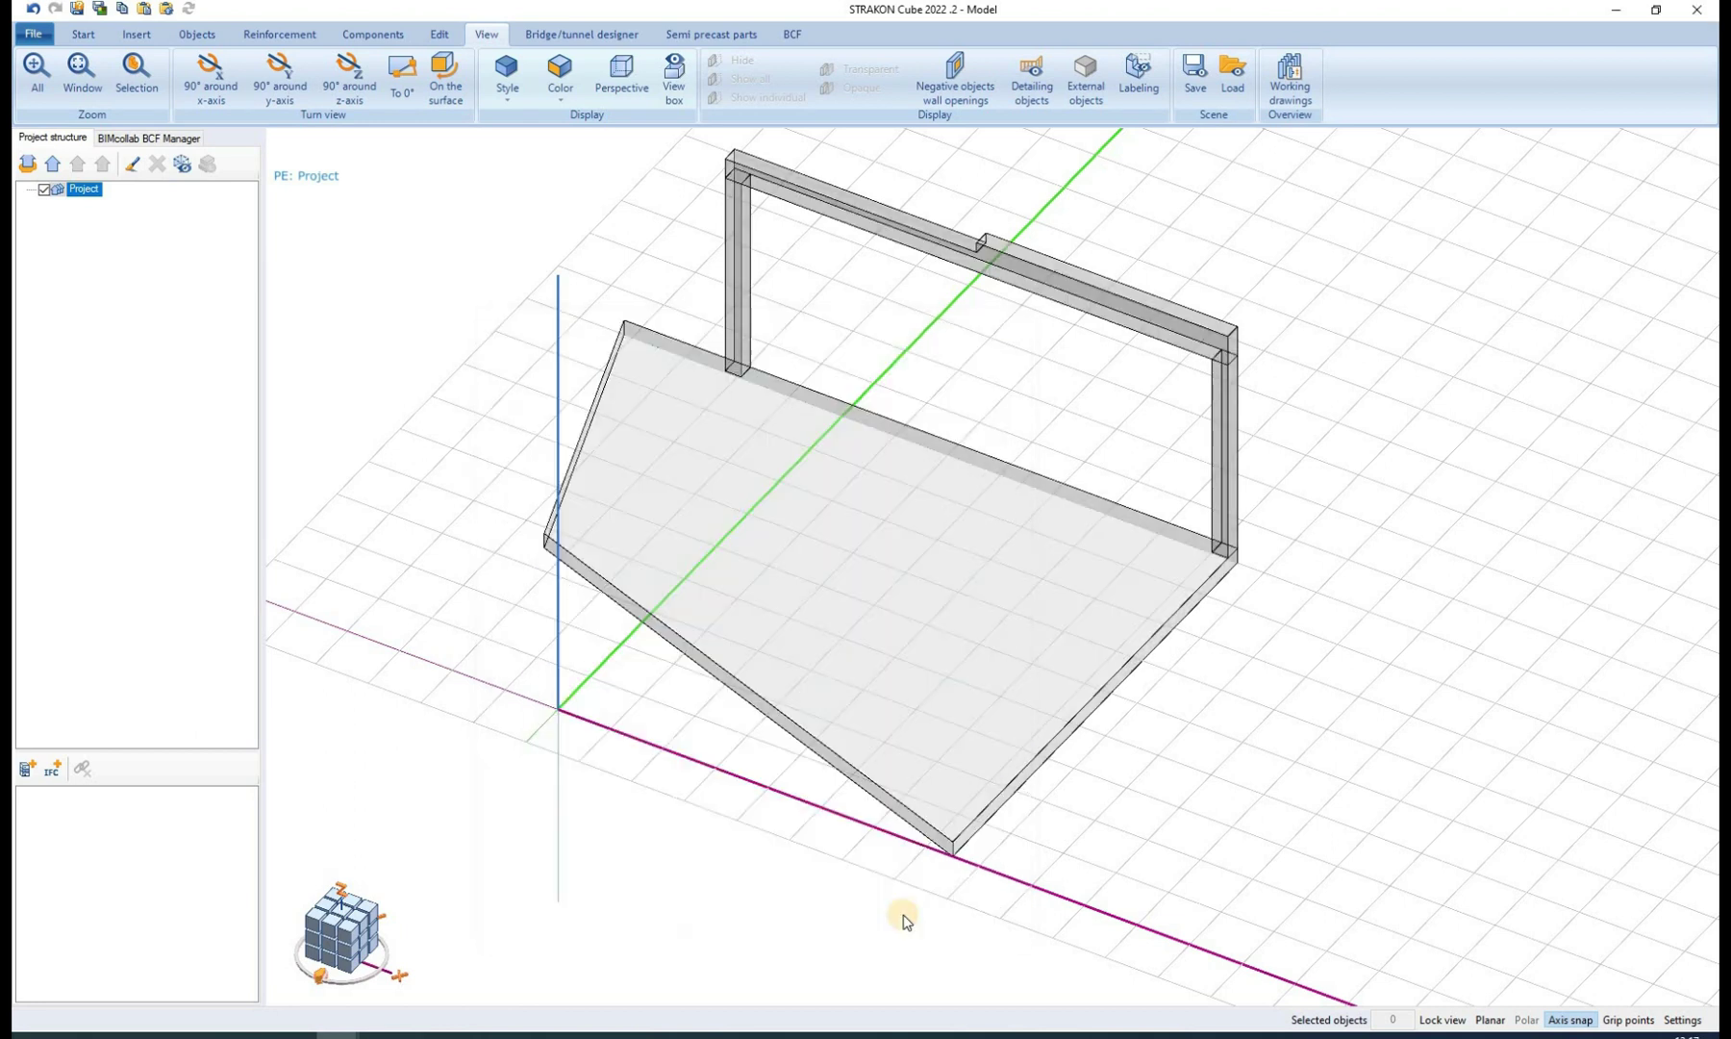
click(280, 35)
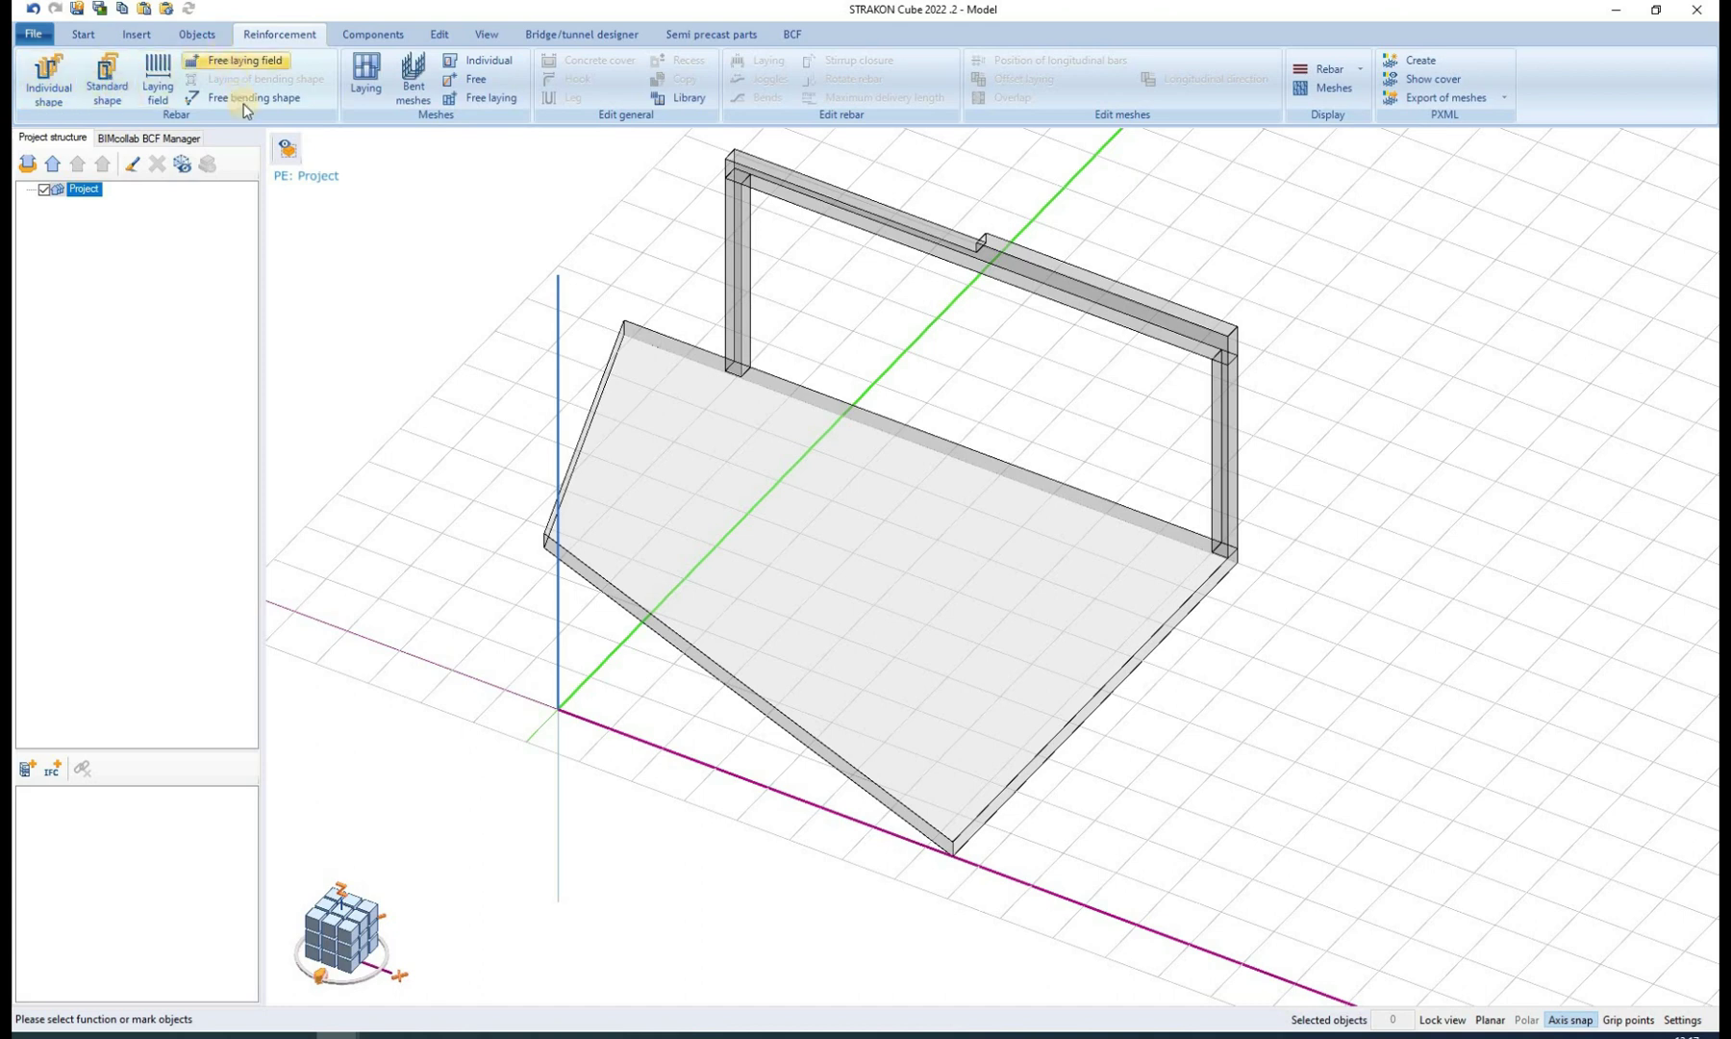
- Set up a straight Wire bar, category Additional, Ø 14.0, 3 cm cover, starting on the slab surface
click(117, 88)
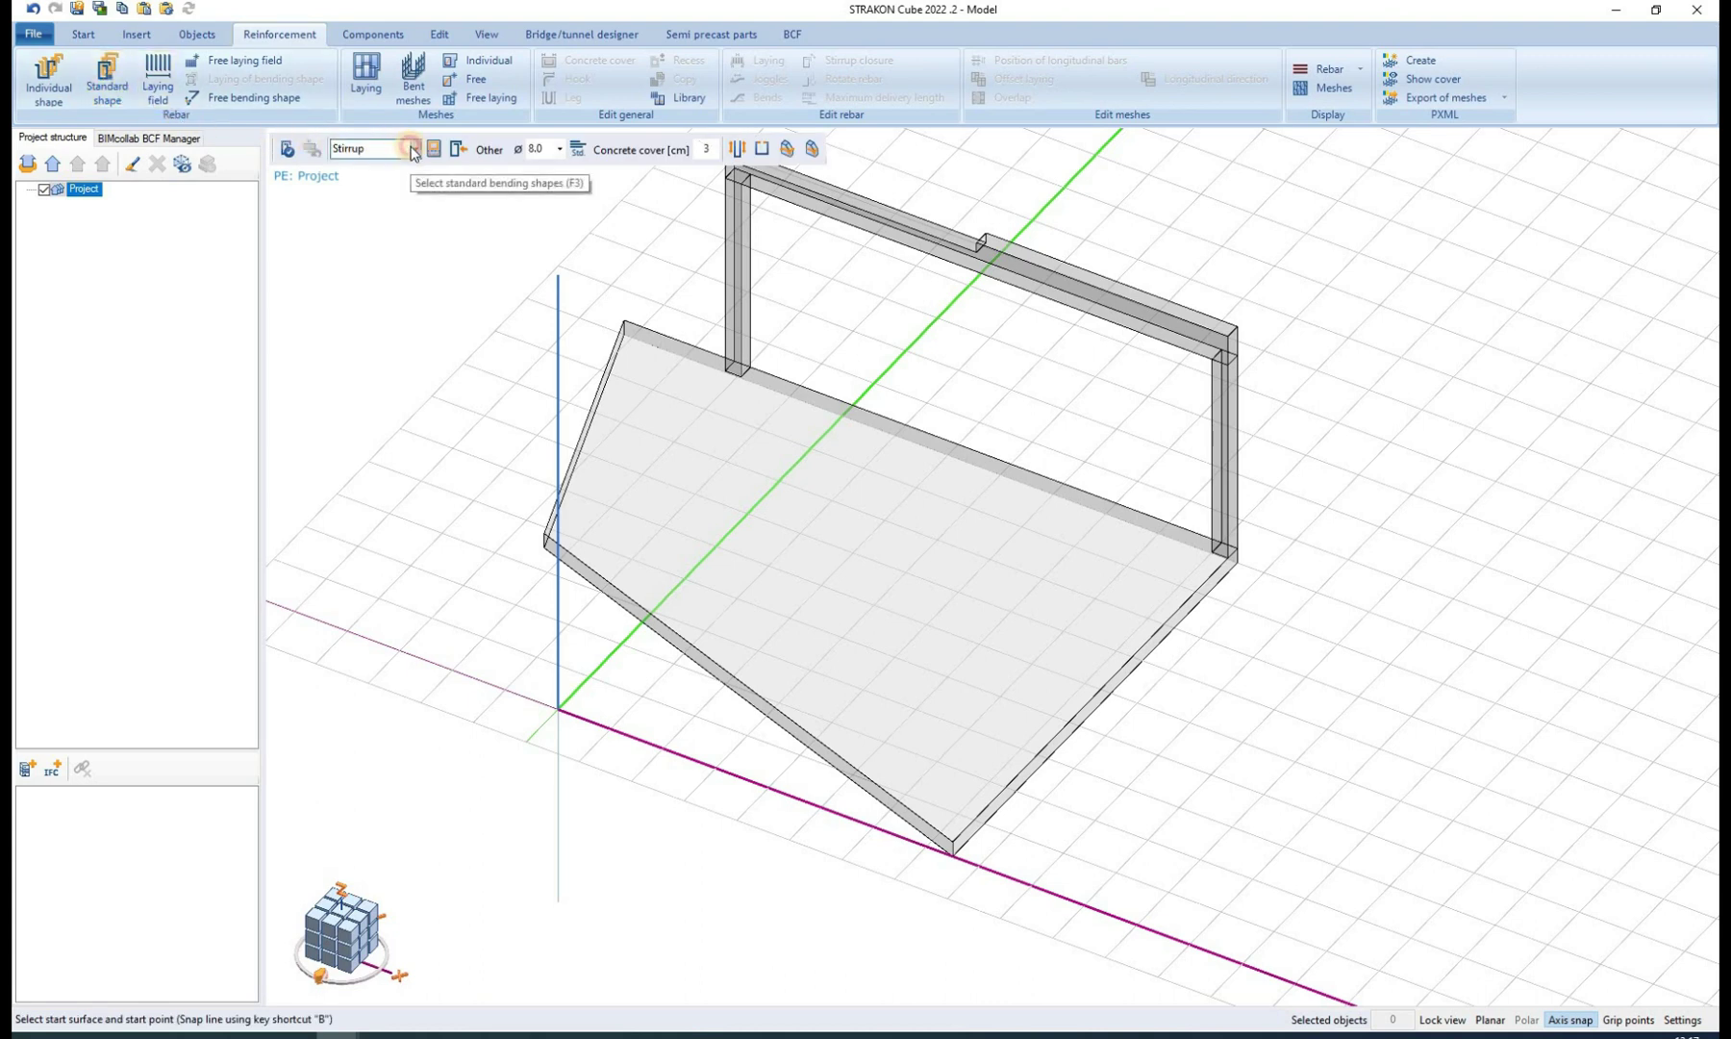
click(414, 150)
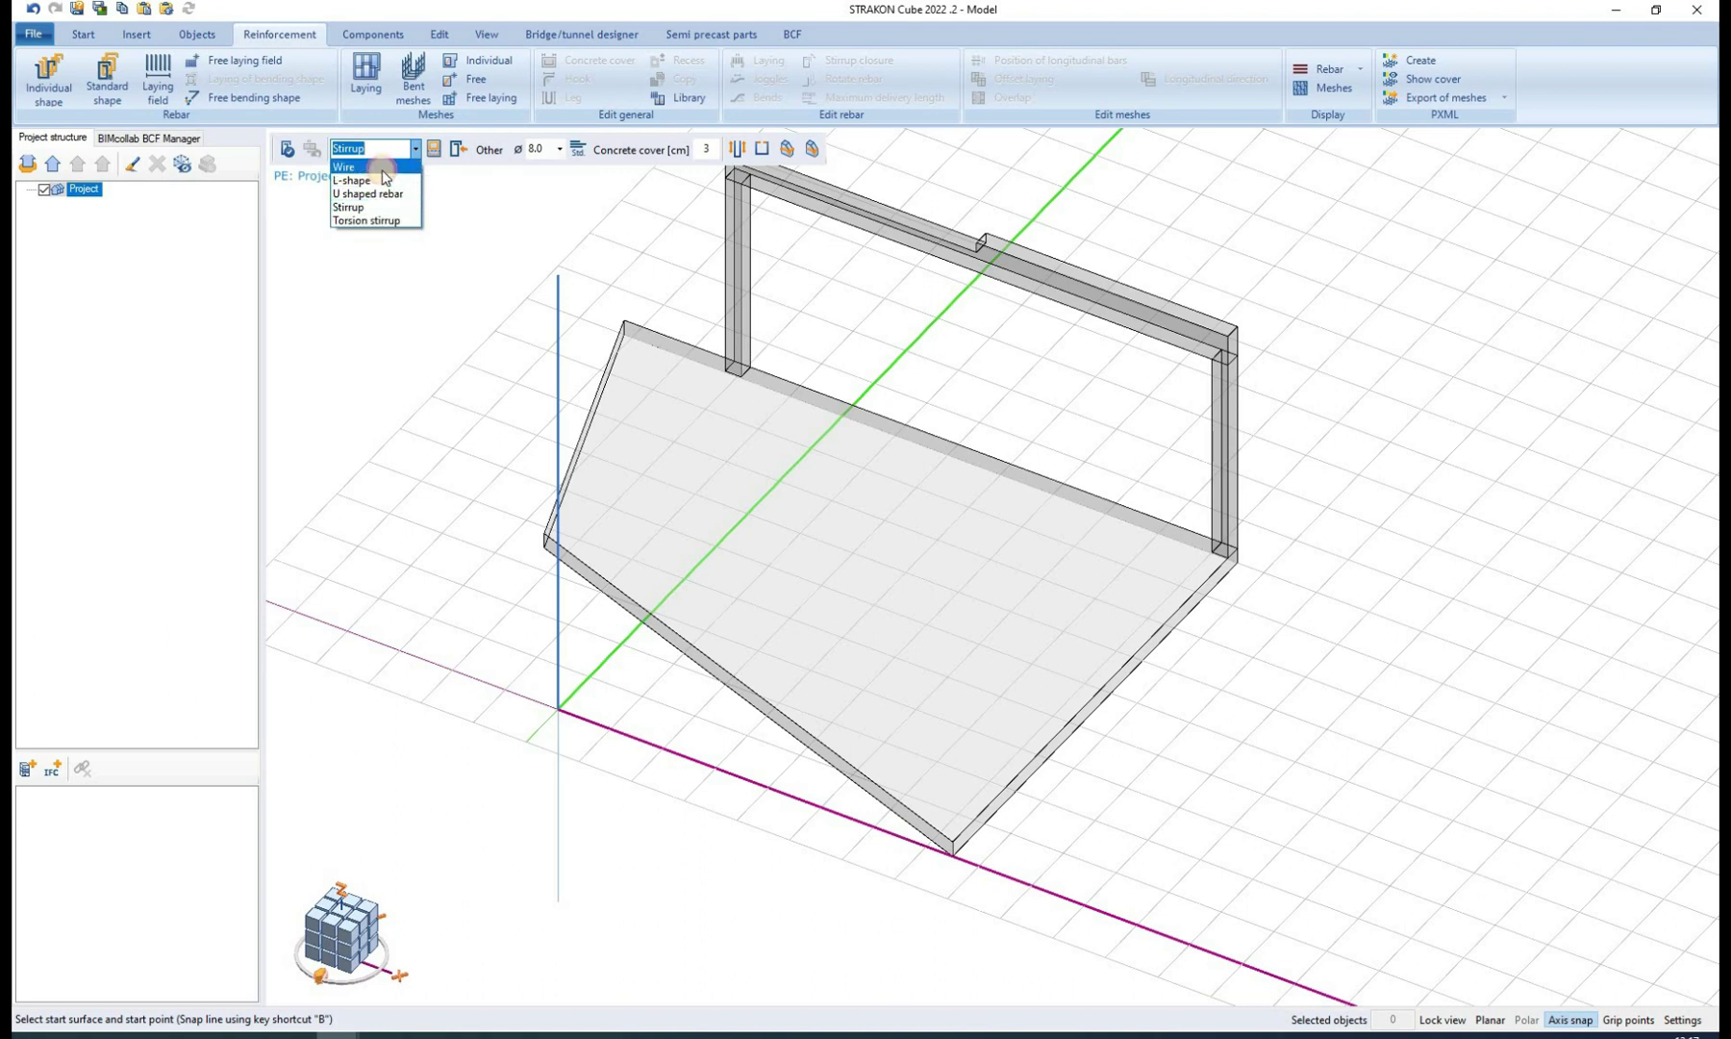
click(383, 169)
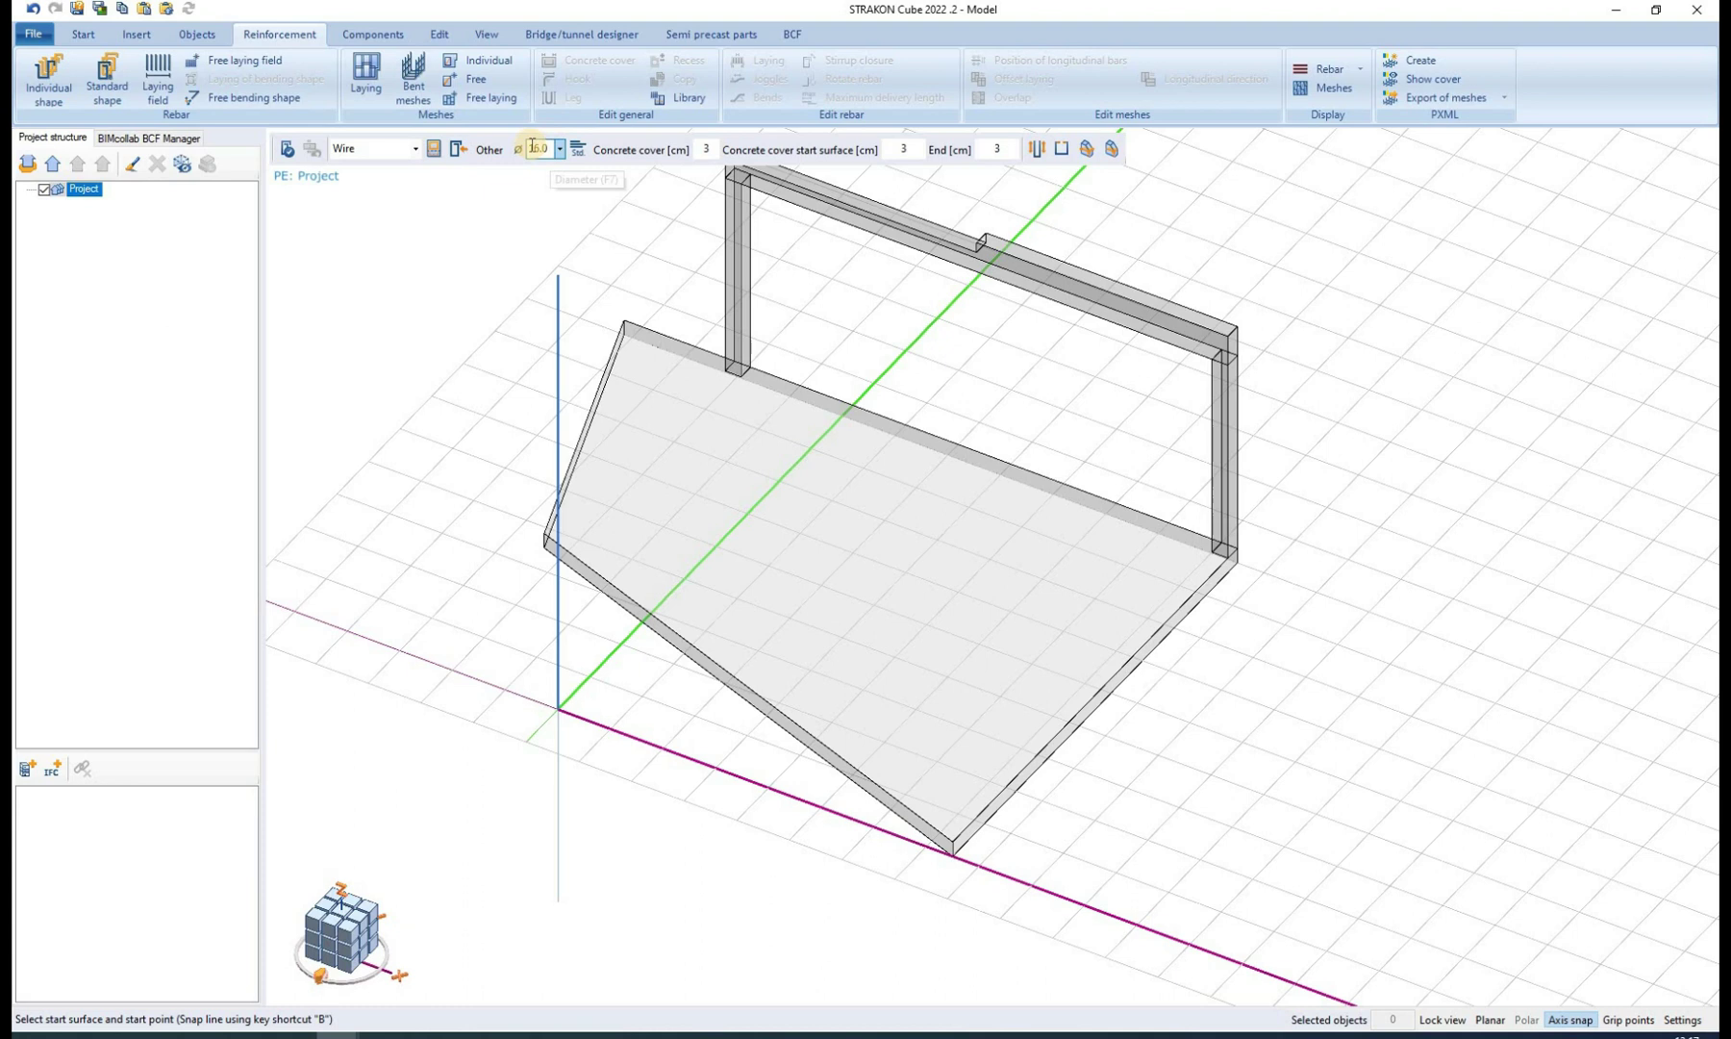
click(490, 150)
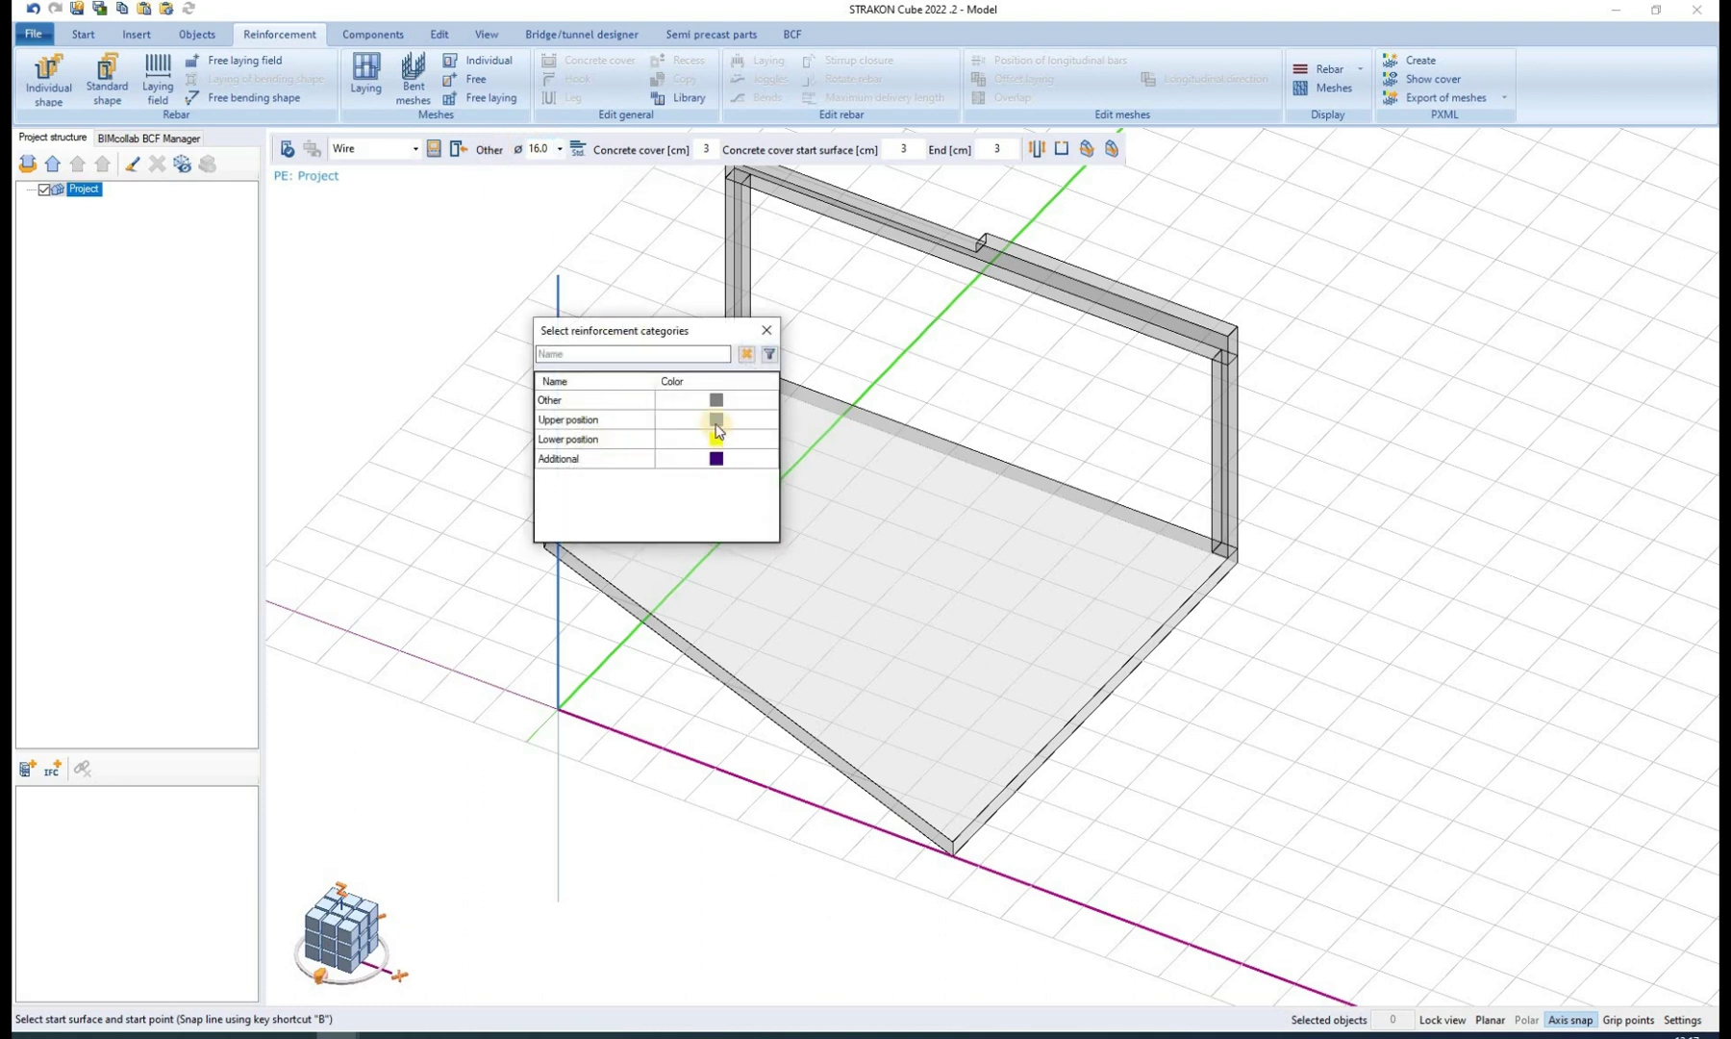
double_click(589, 455)
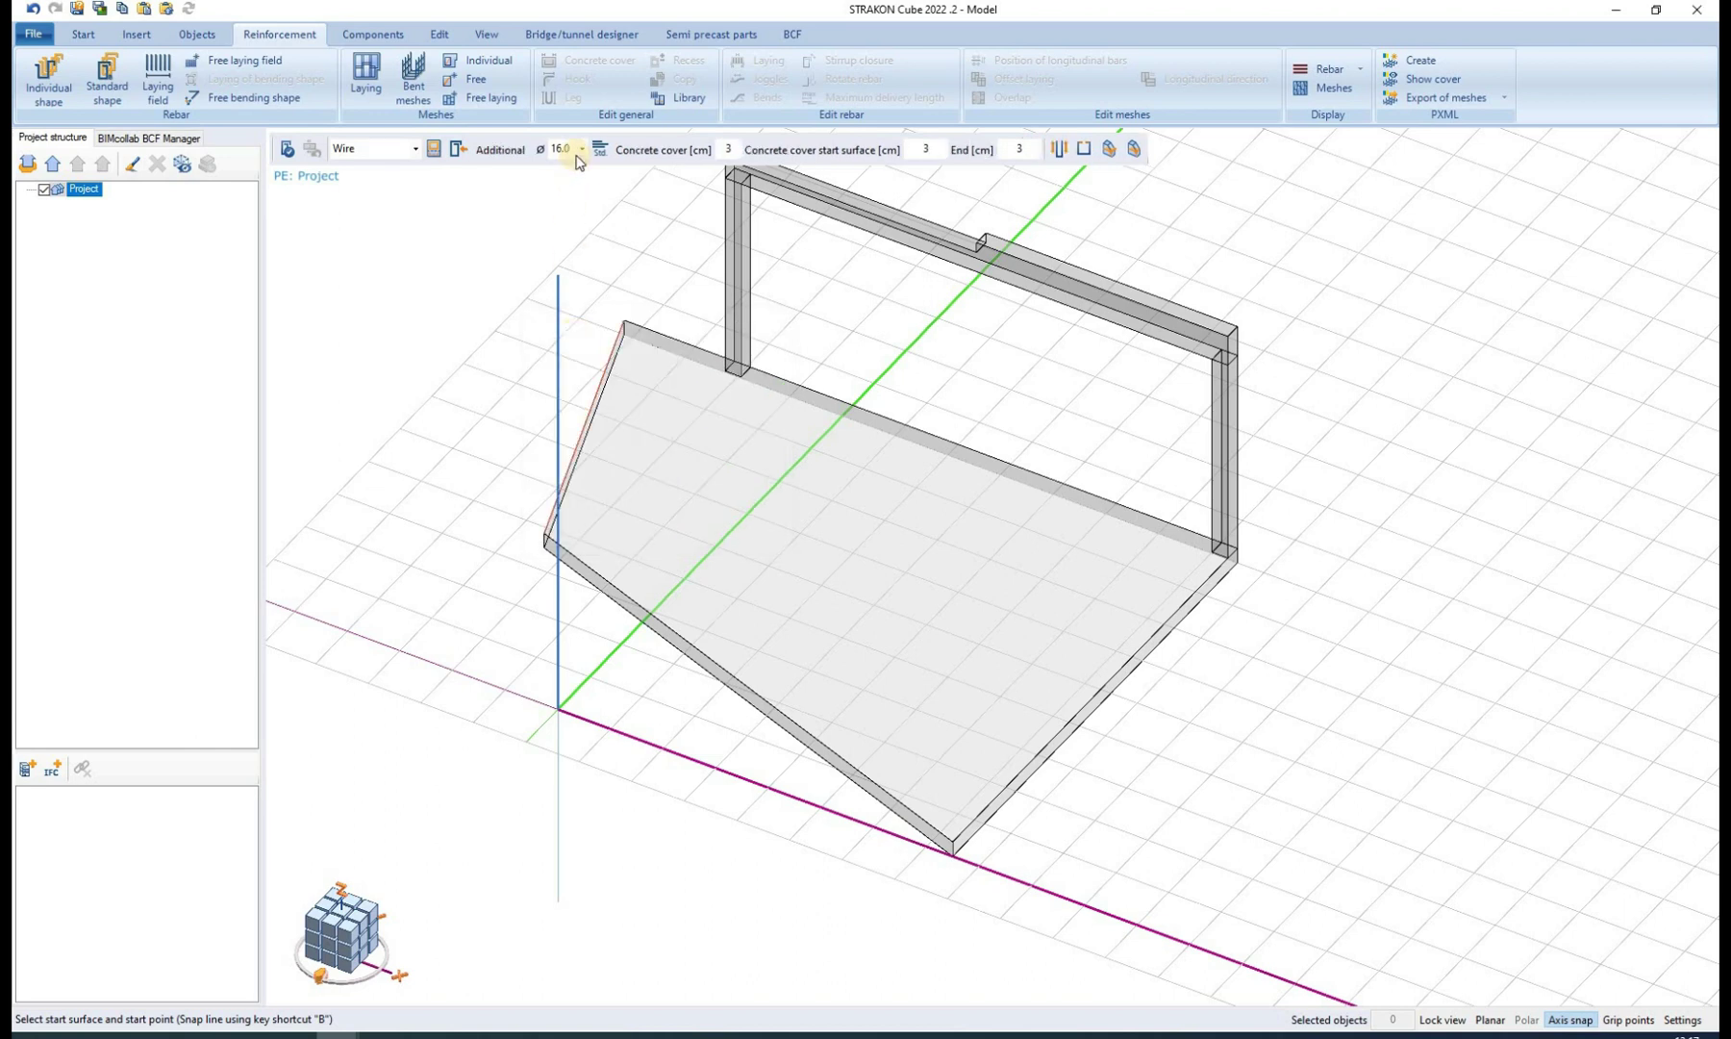
click(581, 150)
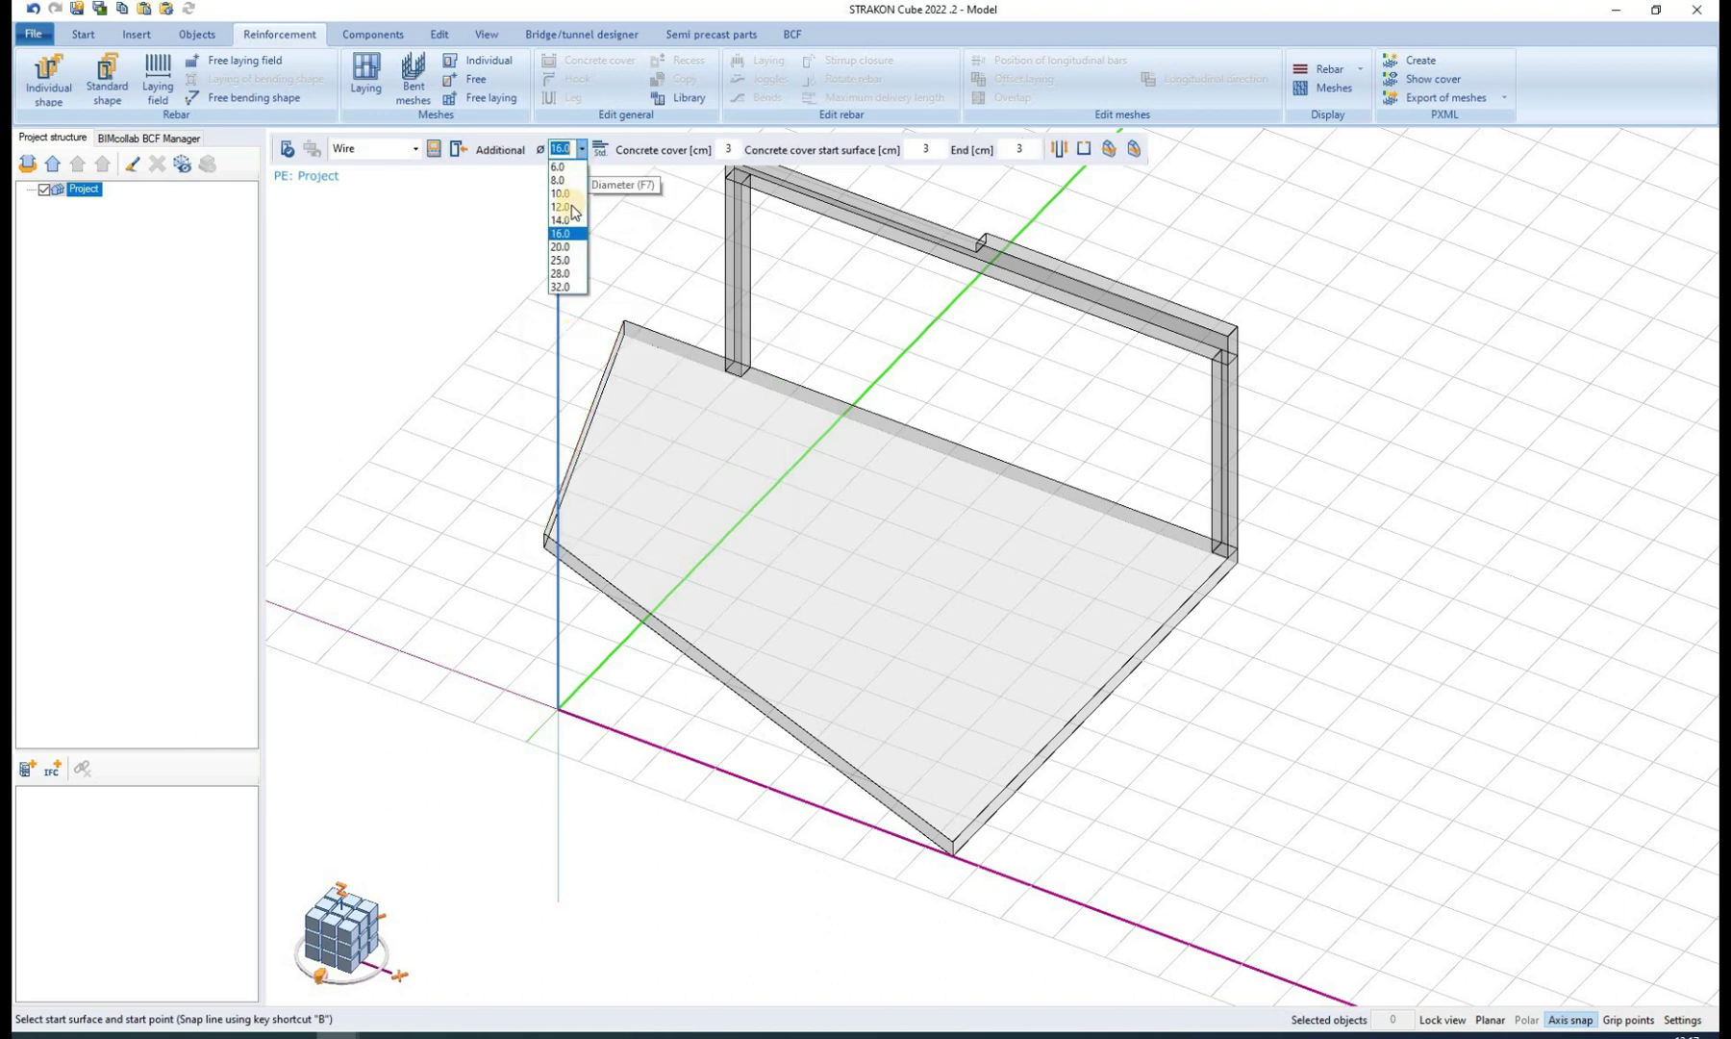
click(567, 220)
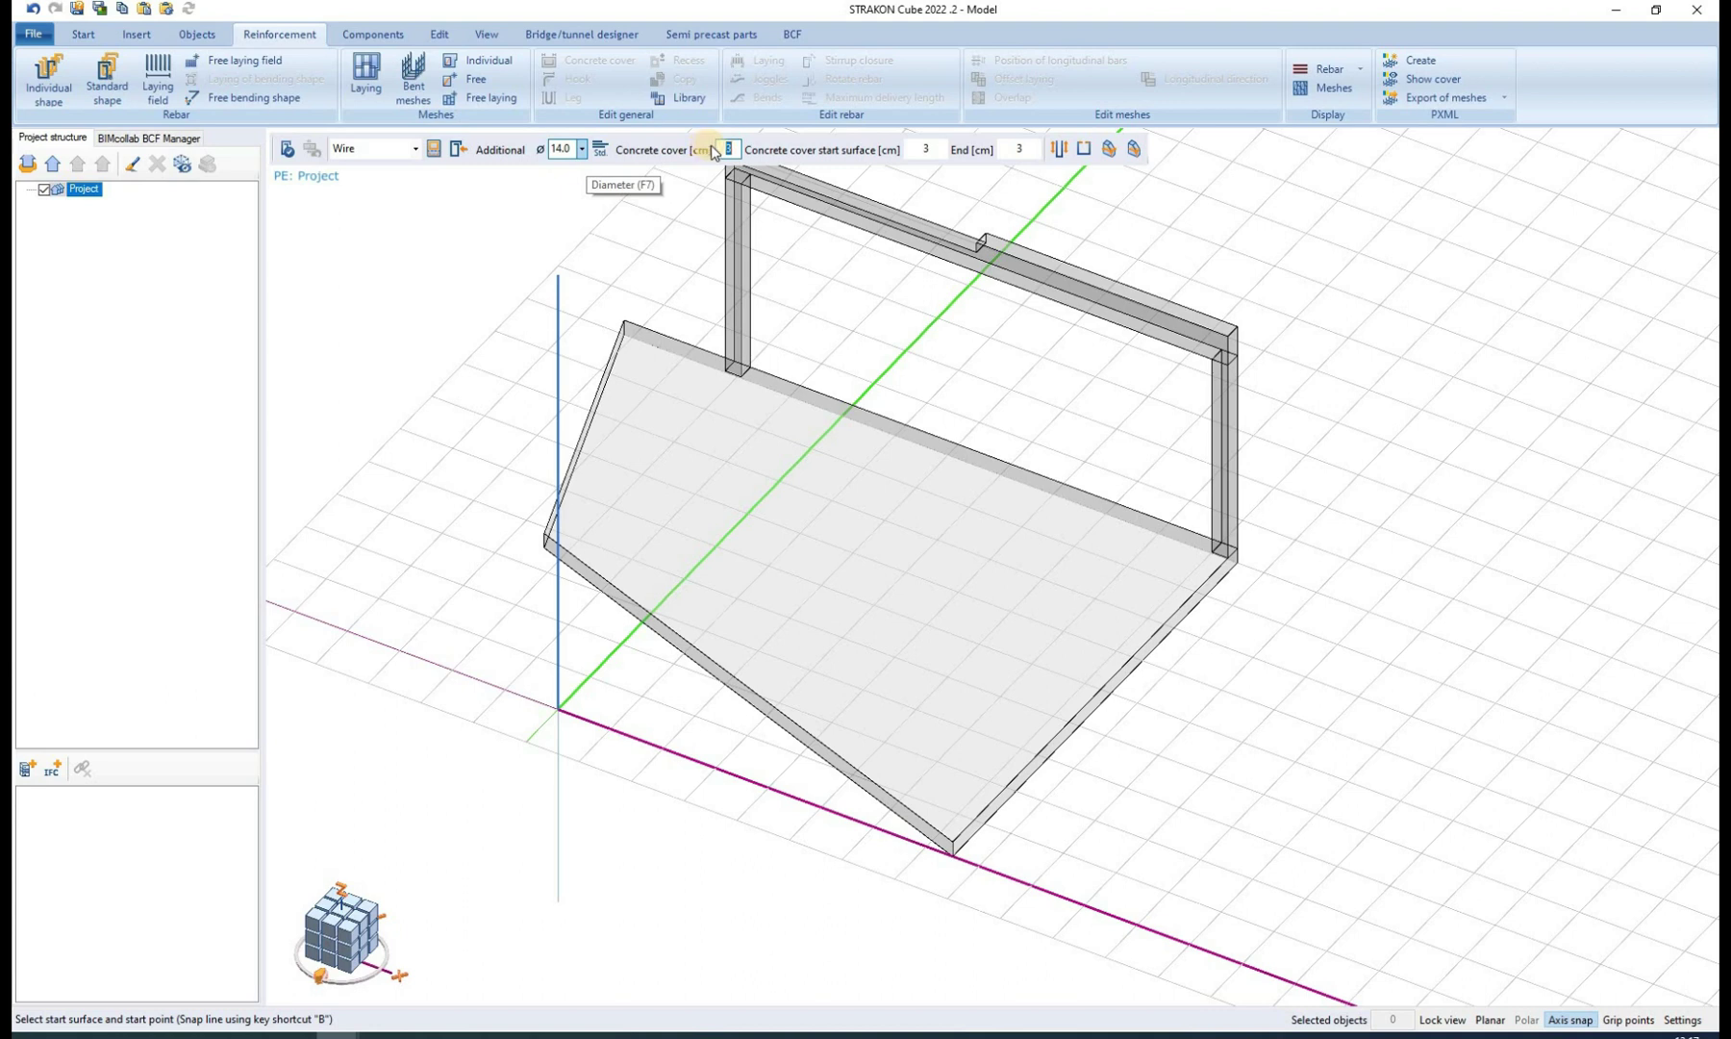
click(727, 148)
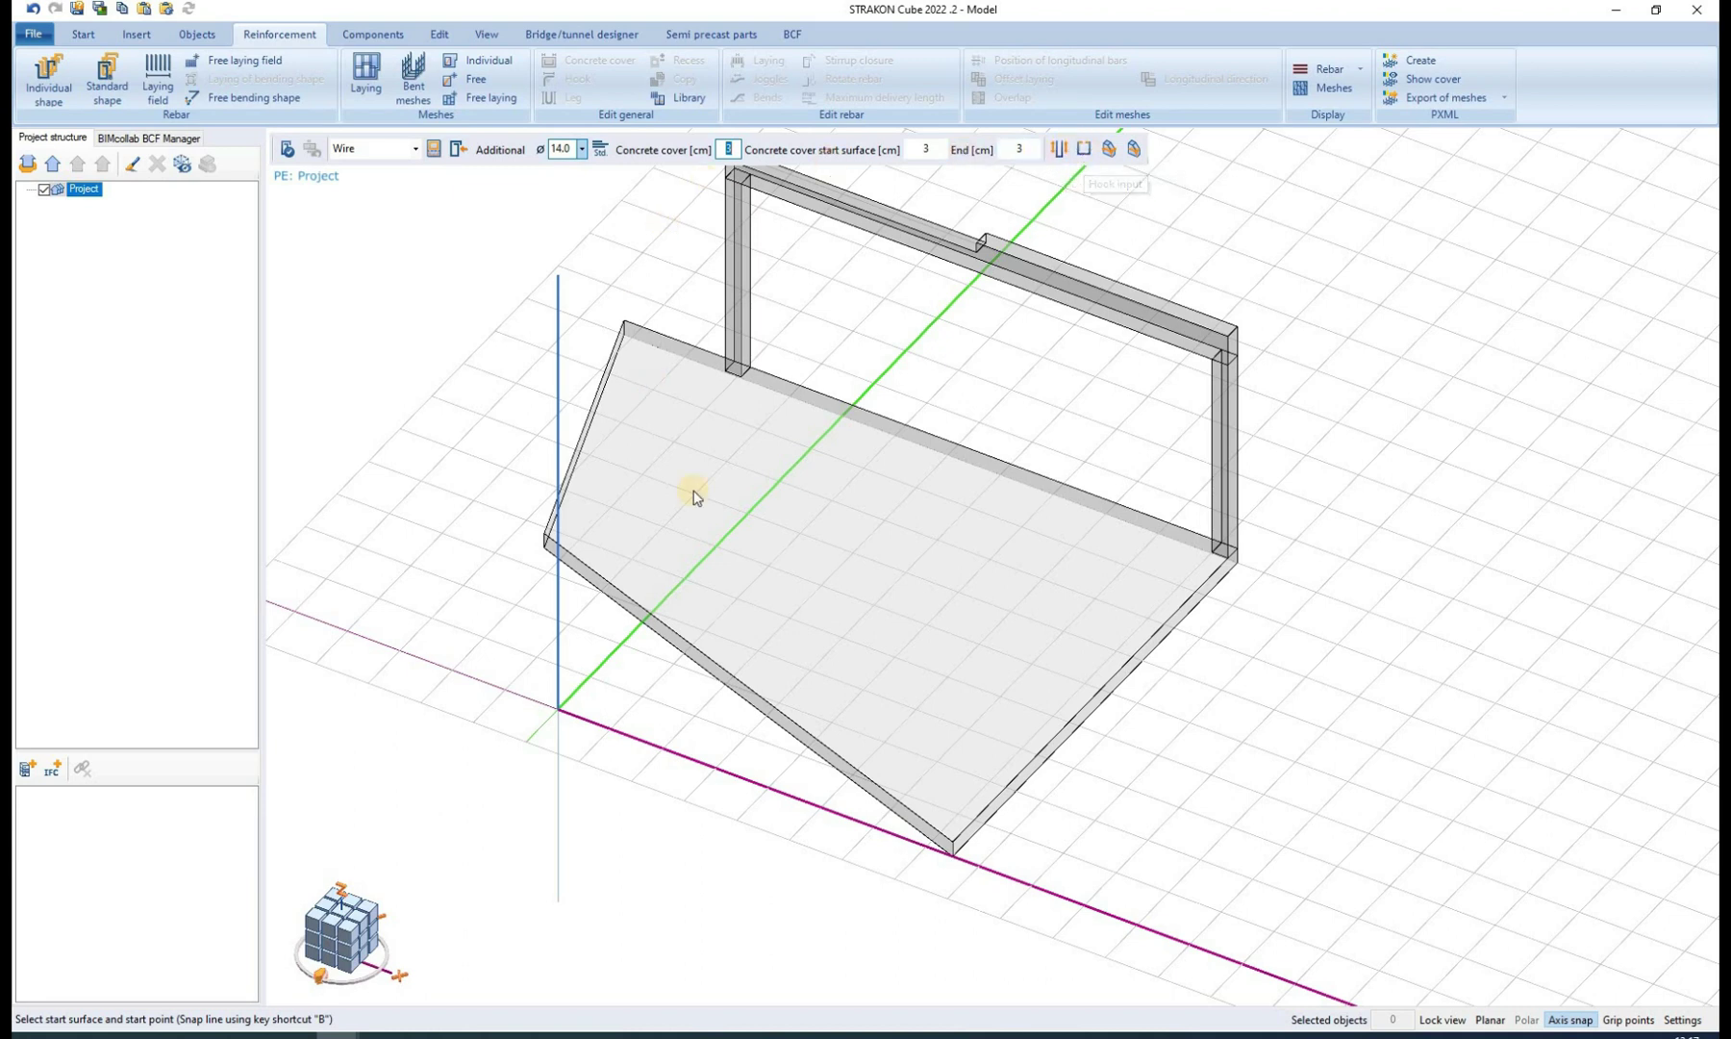
click(947, 833)
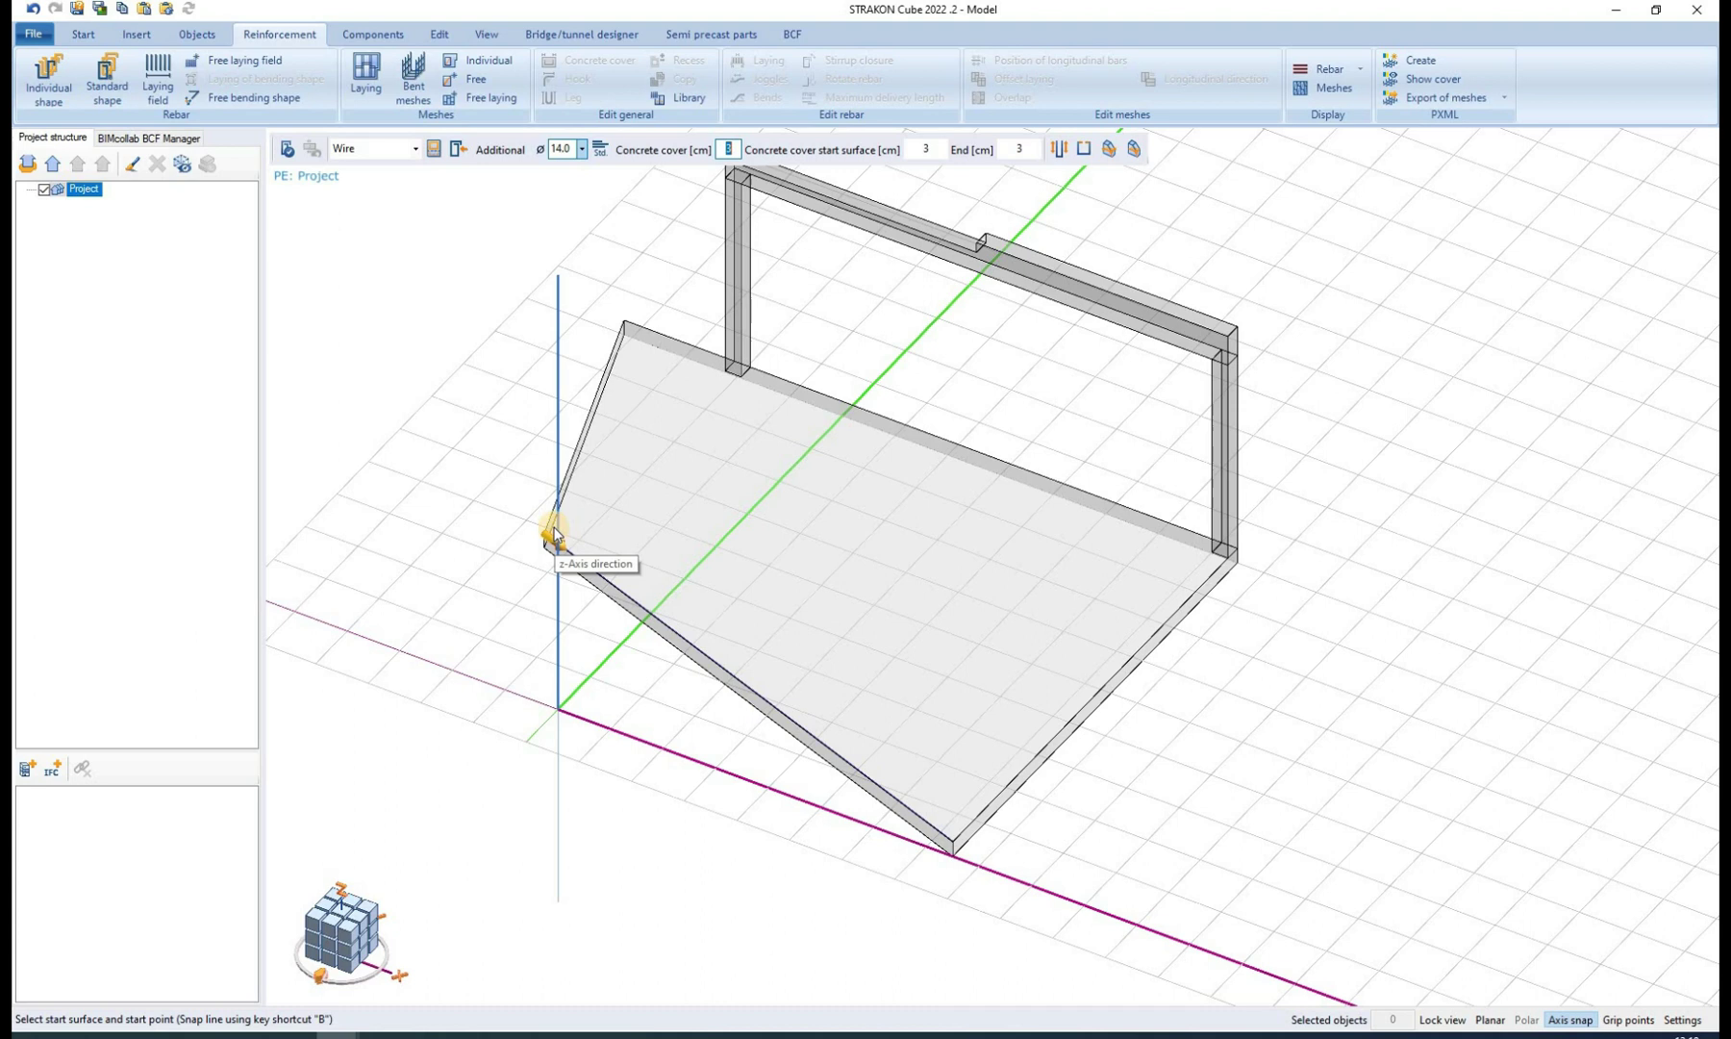
- Lay the Ø 14.0 bars from the slab's bottom to right corner with 20 cm start and end distances
click(957, 838)
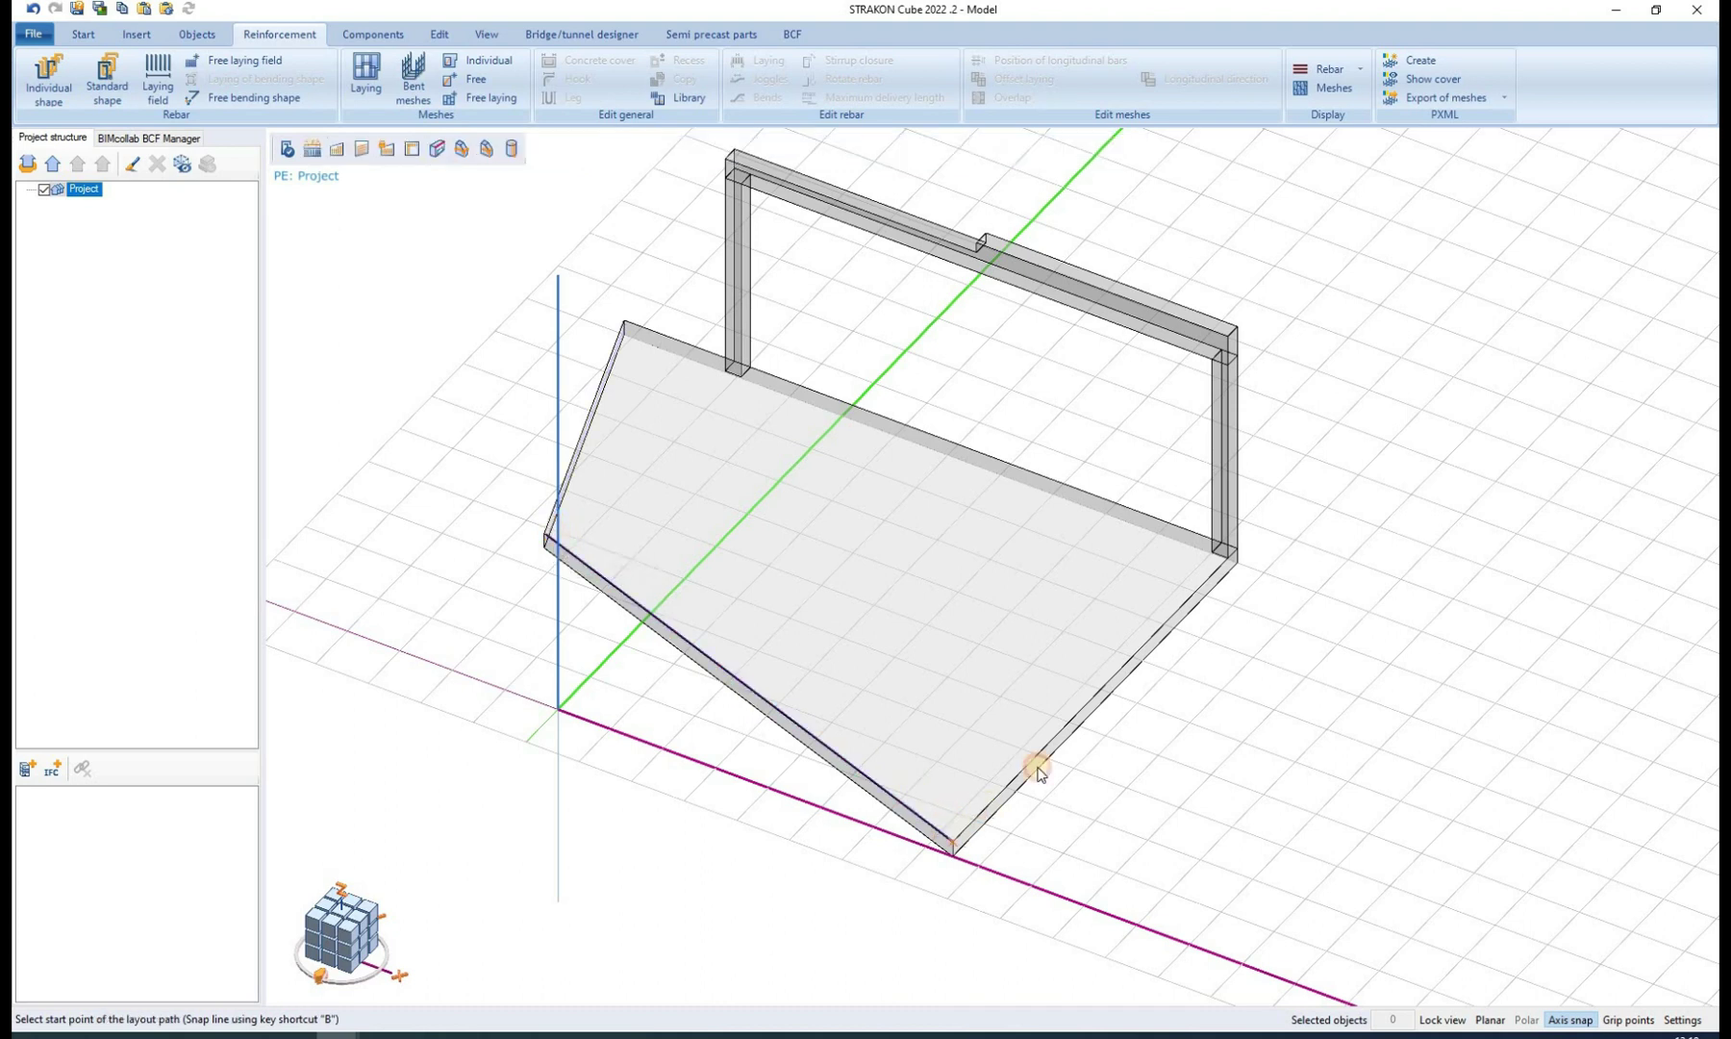
click(1239, 549)
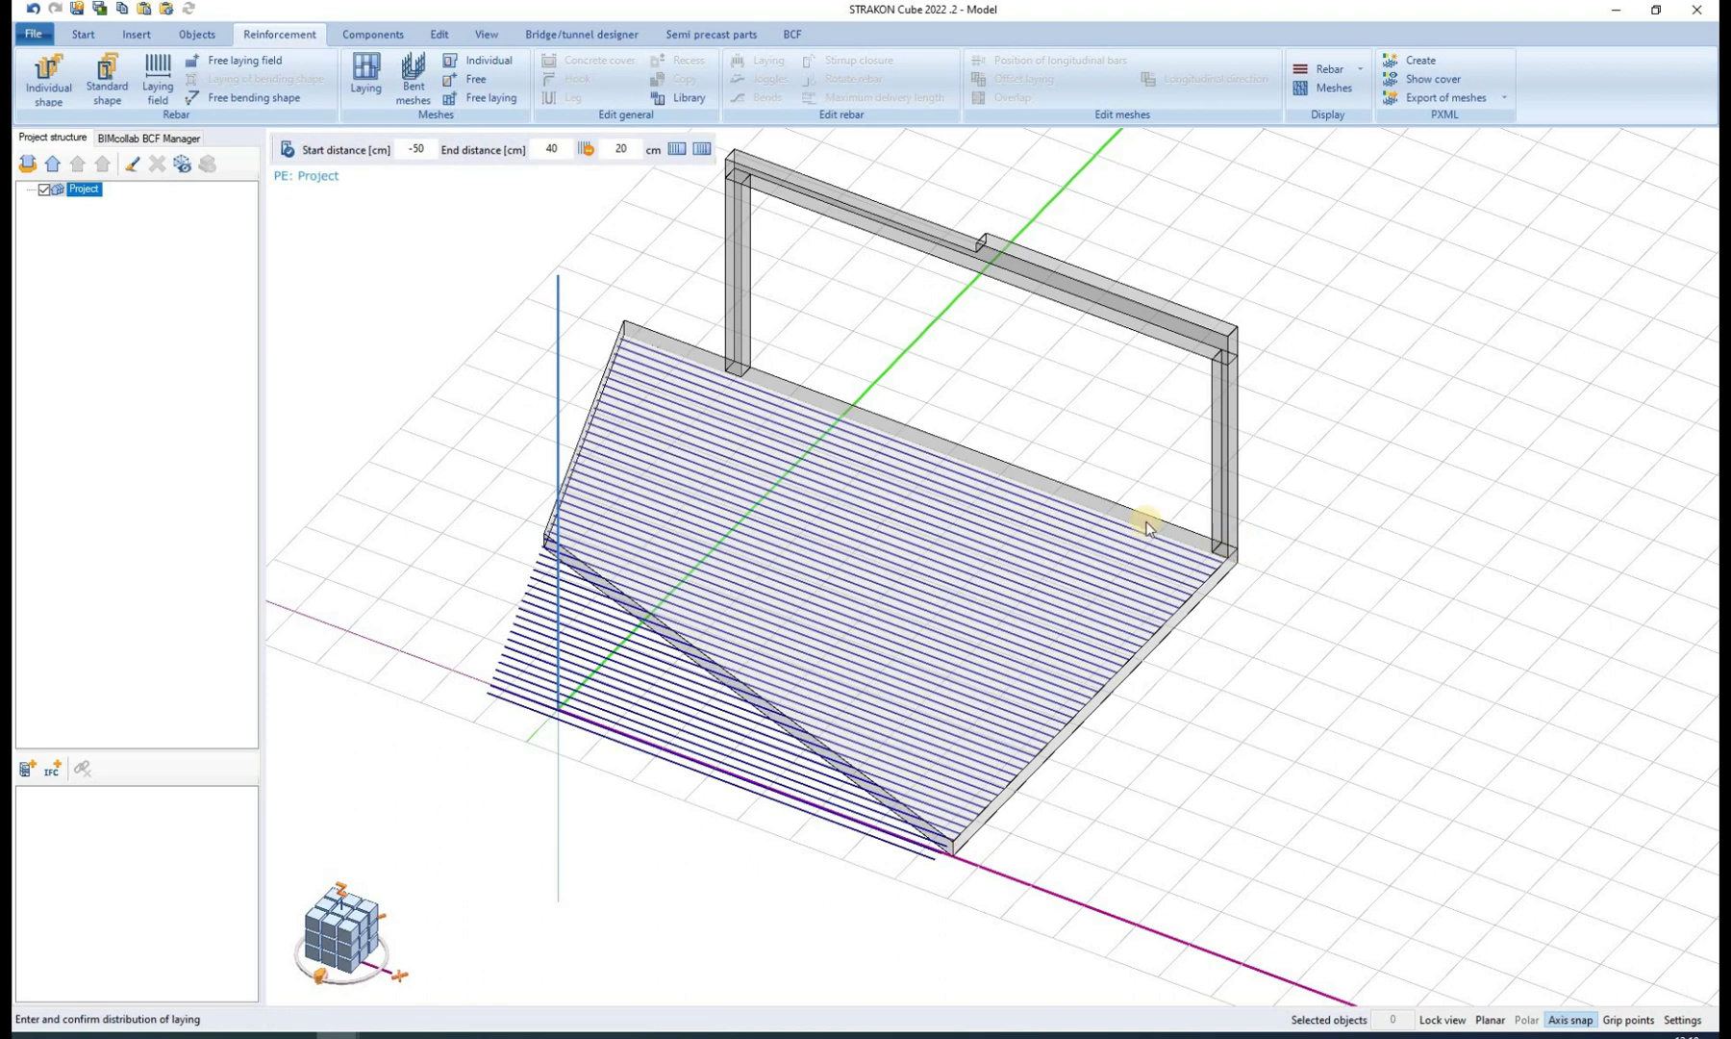
click(377, 151)
key(Return)
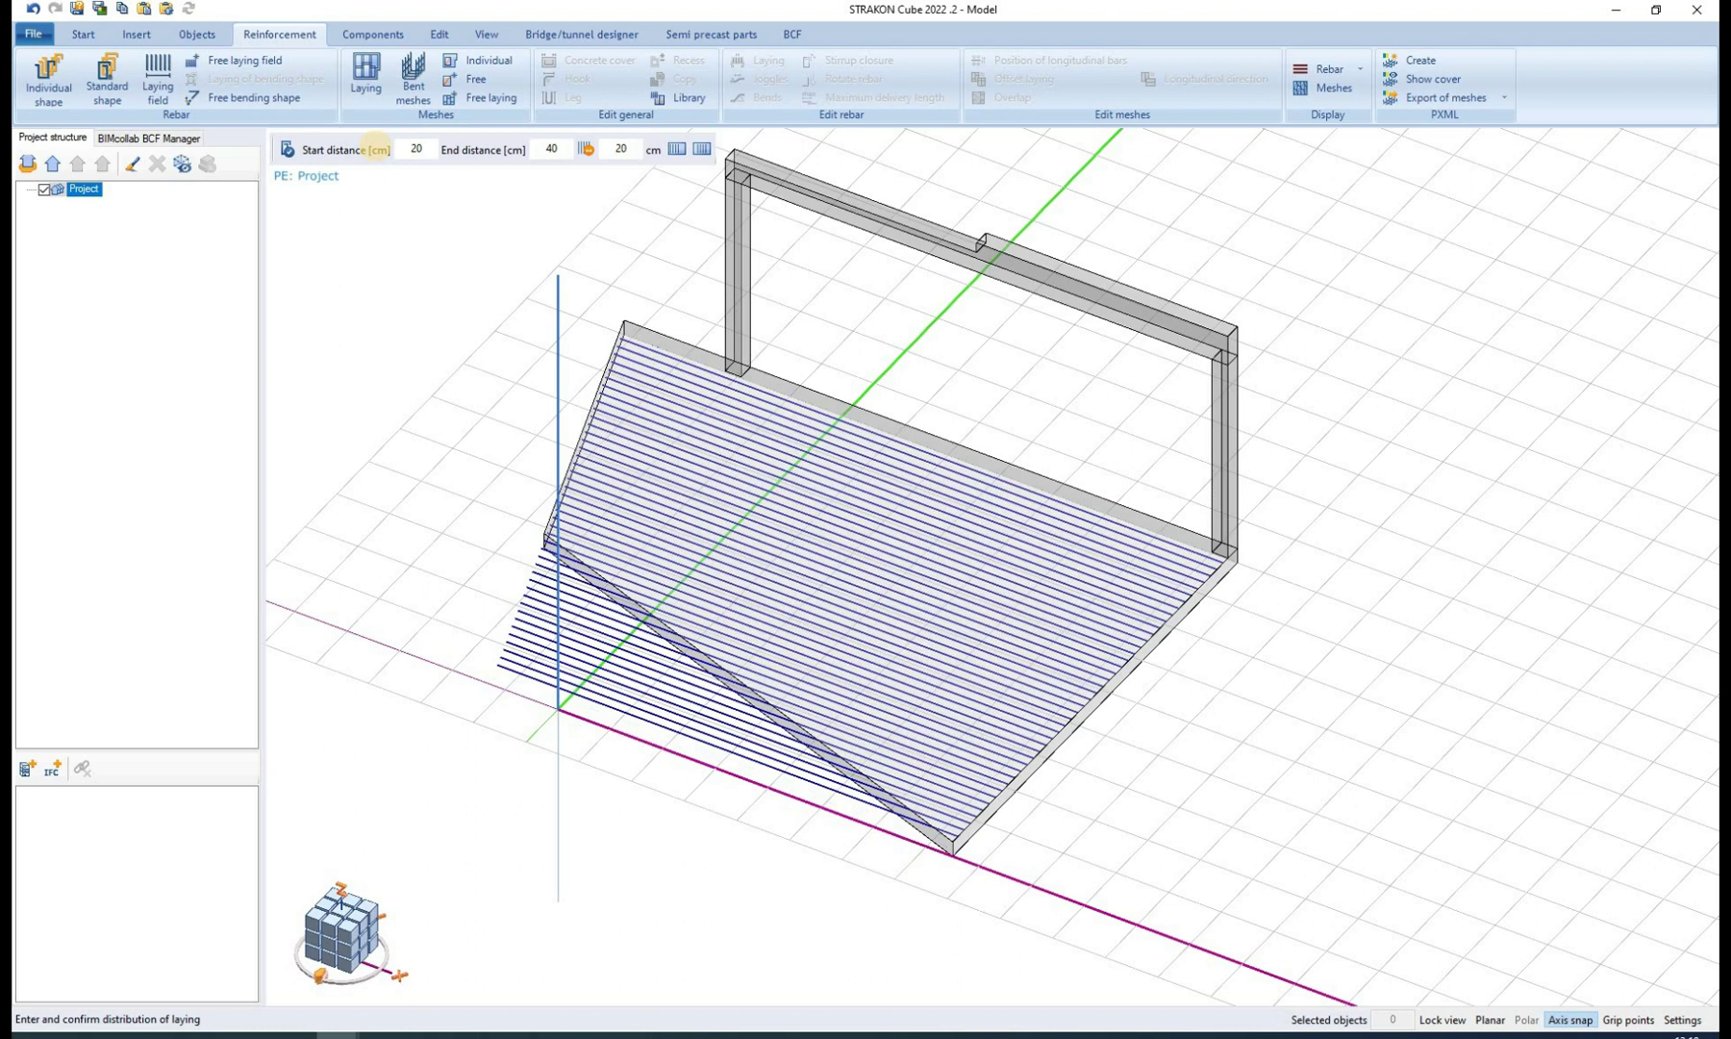
click(537, 147)
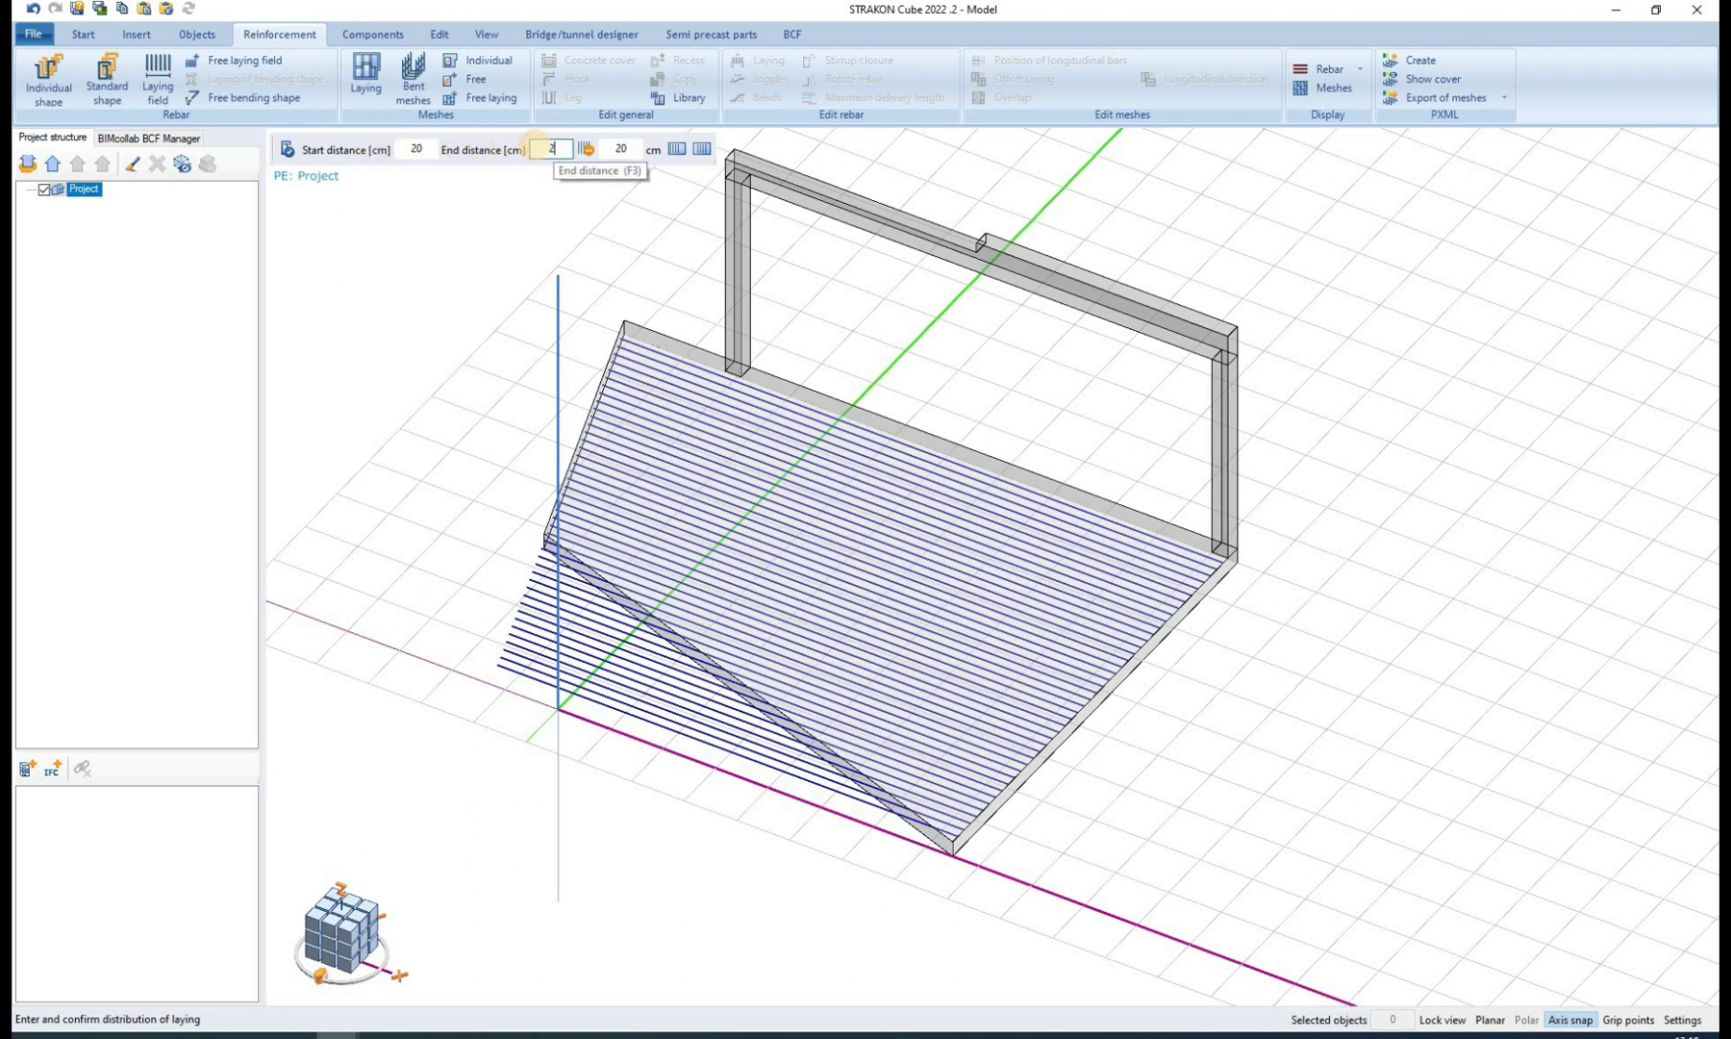
text(20)
key(Return)
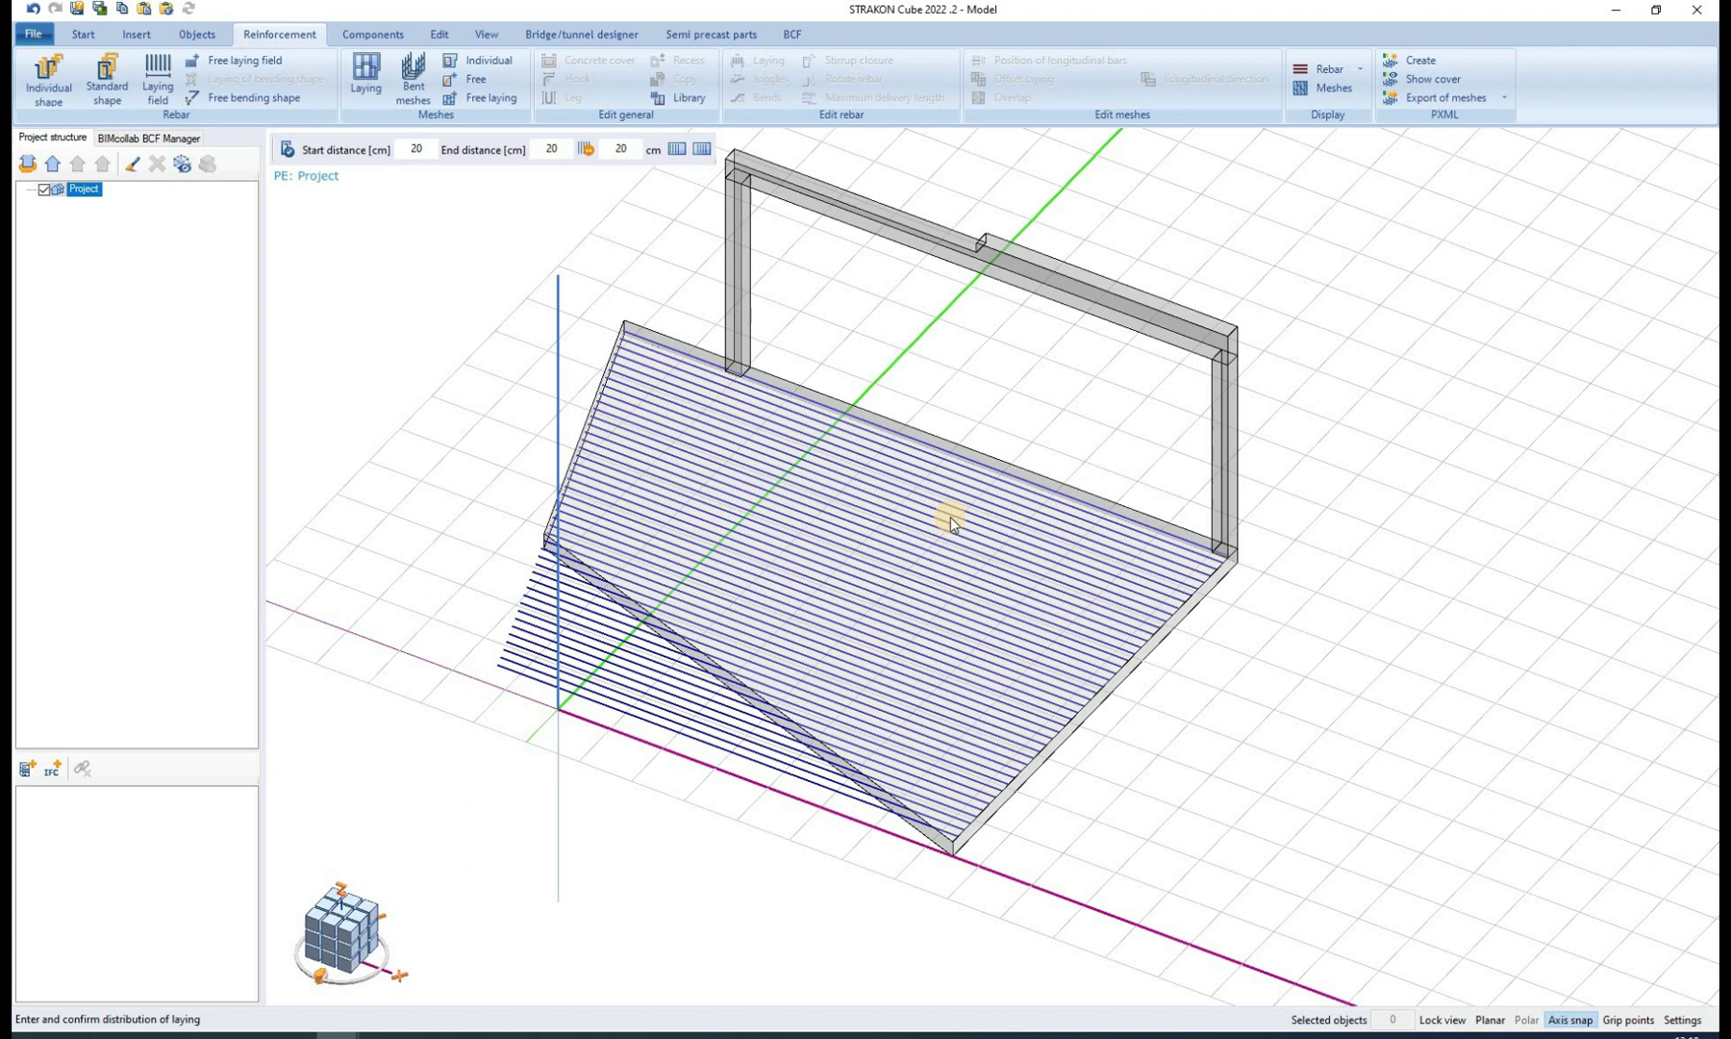
click(950, 520)
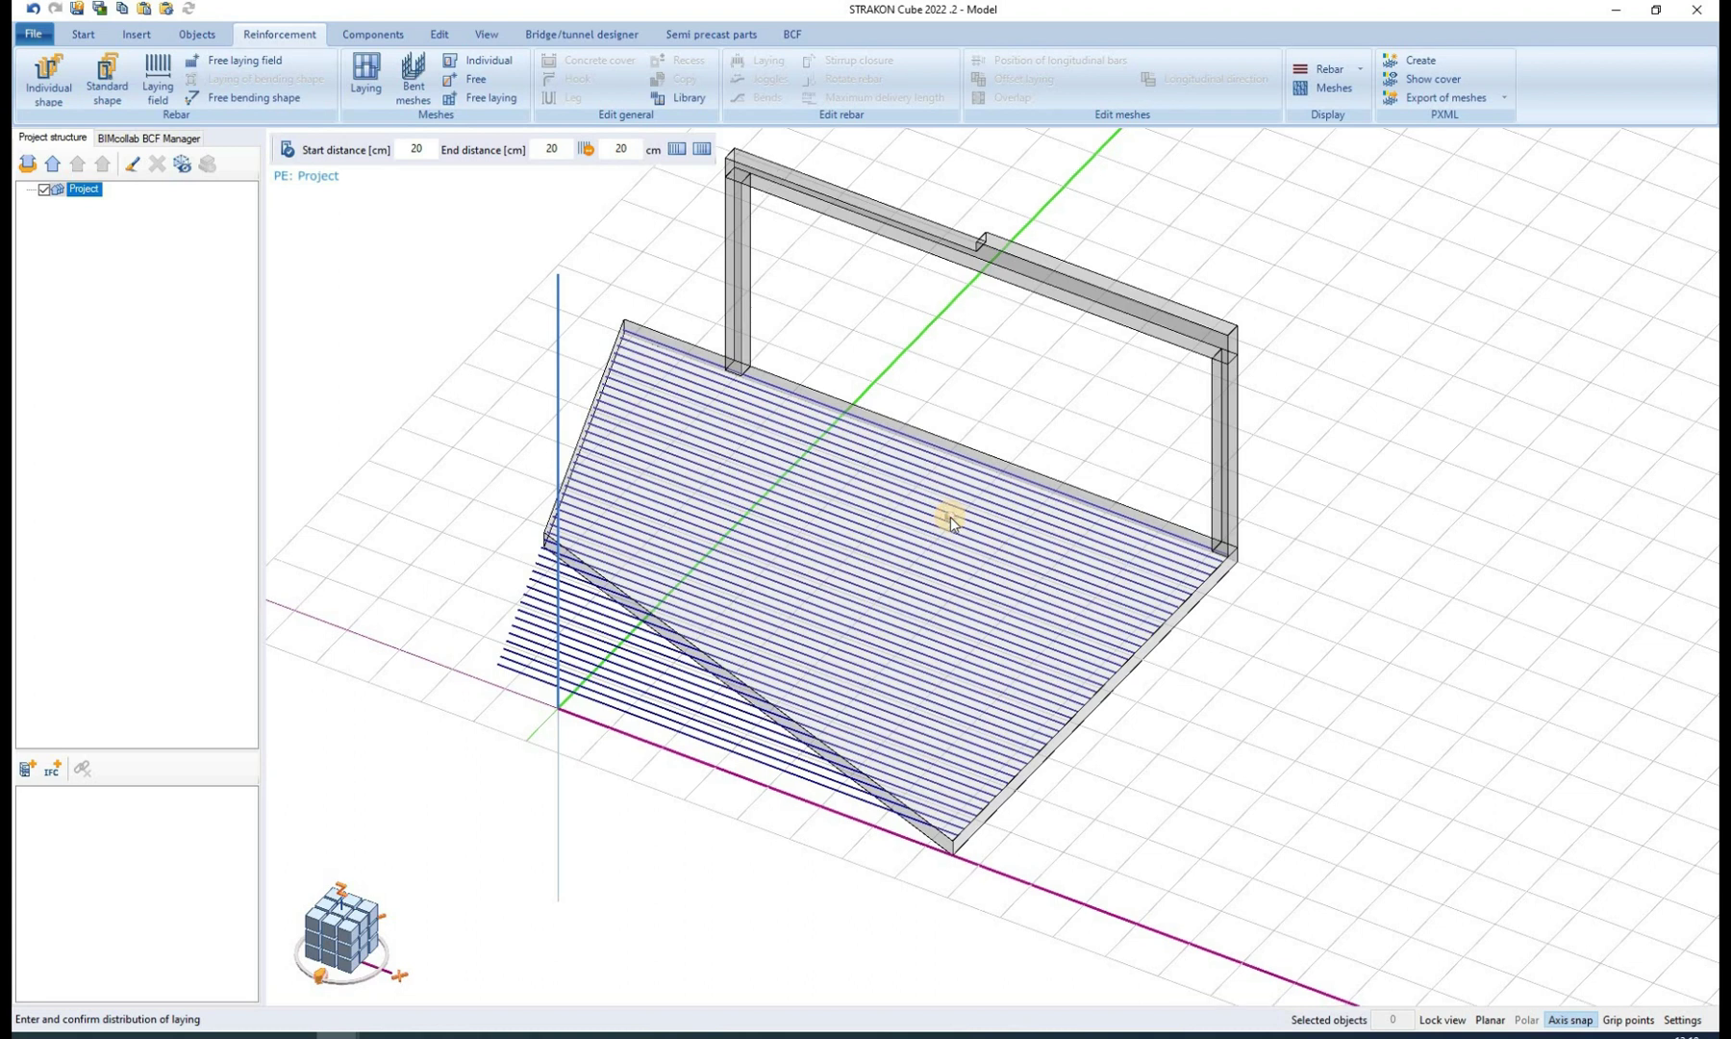
click(953, 440)
right_click(967, 411)
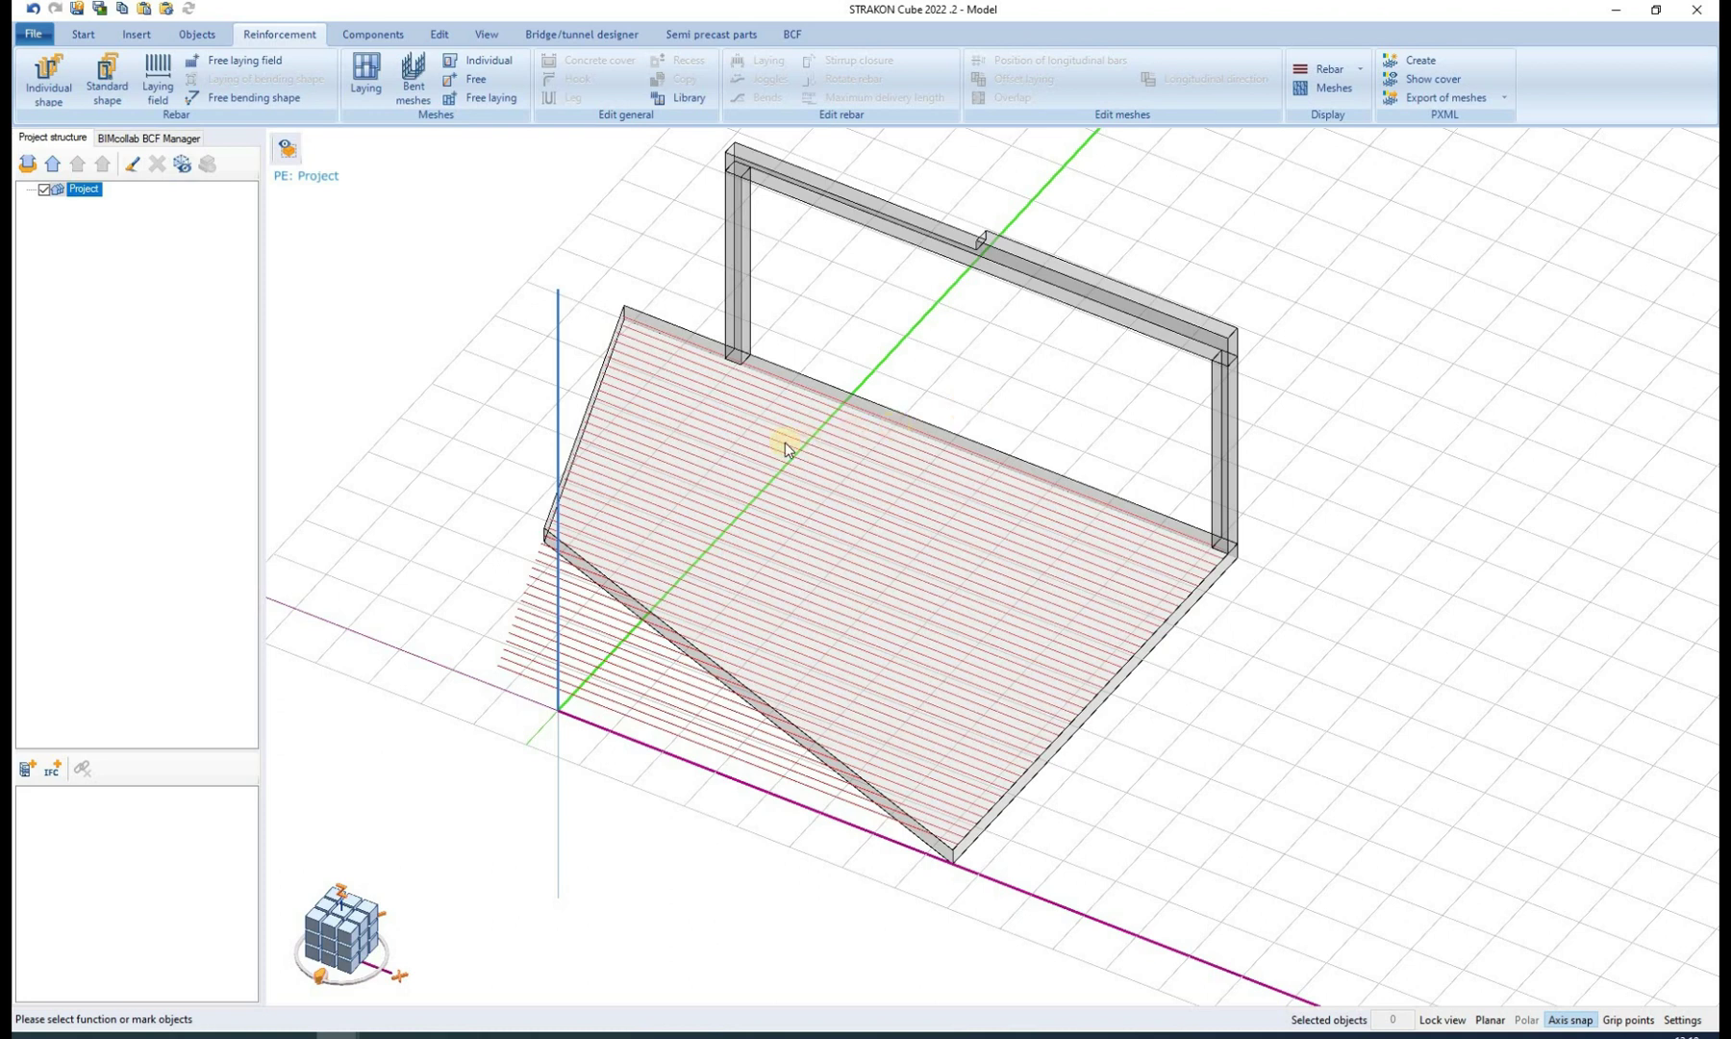
- Change the bars' slab covers: top surface 4 cm, lower-left face 80 cm, lower-right face 10 cm
click(725, 446)
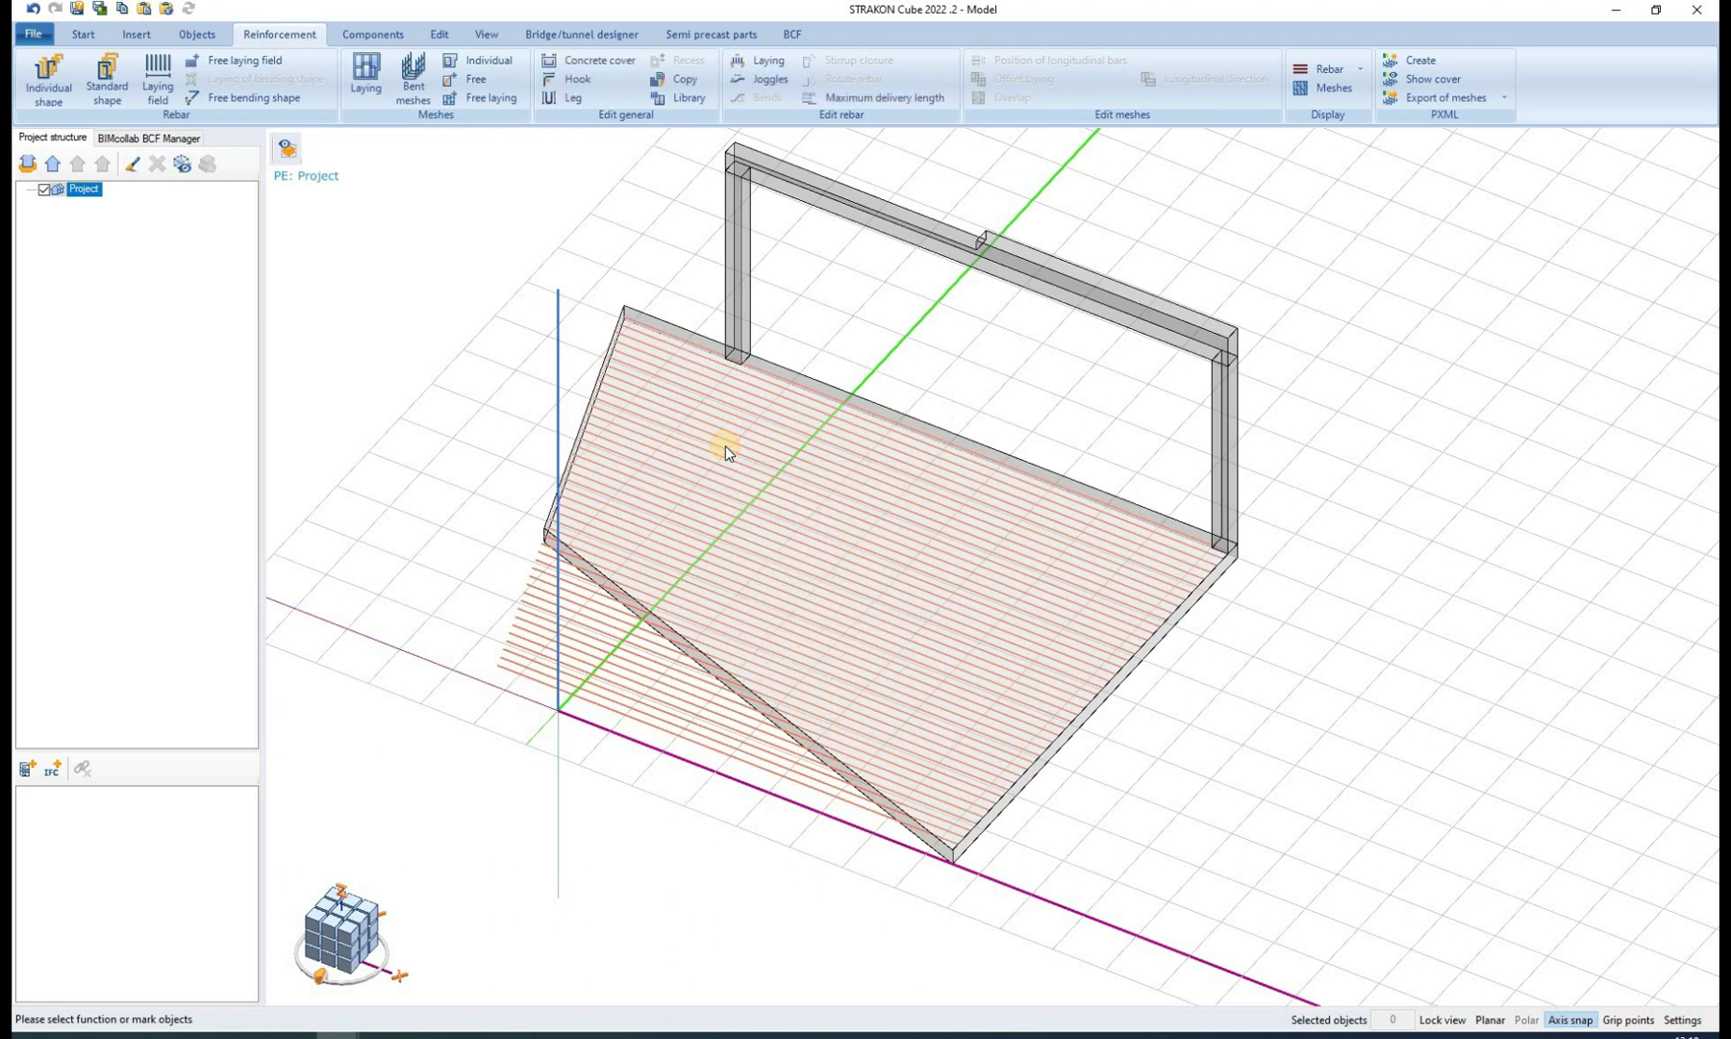
click(592, 60)
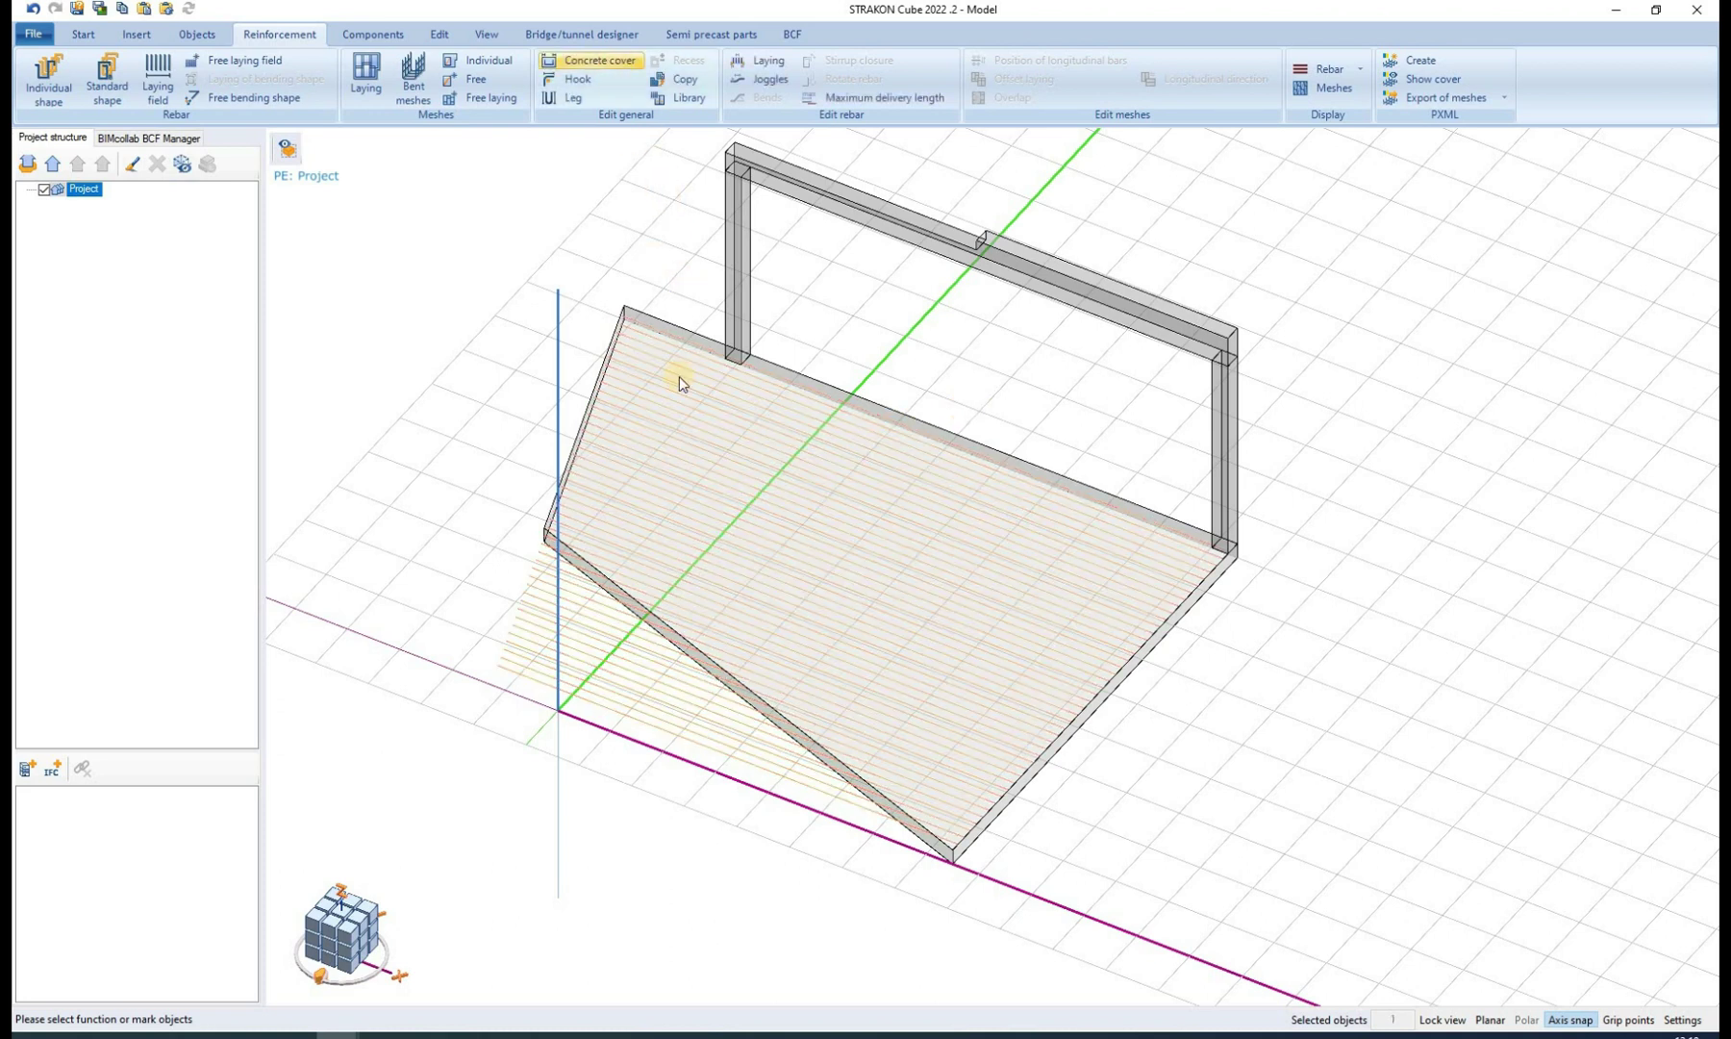
click(703, 509)
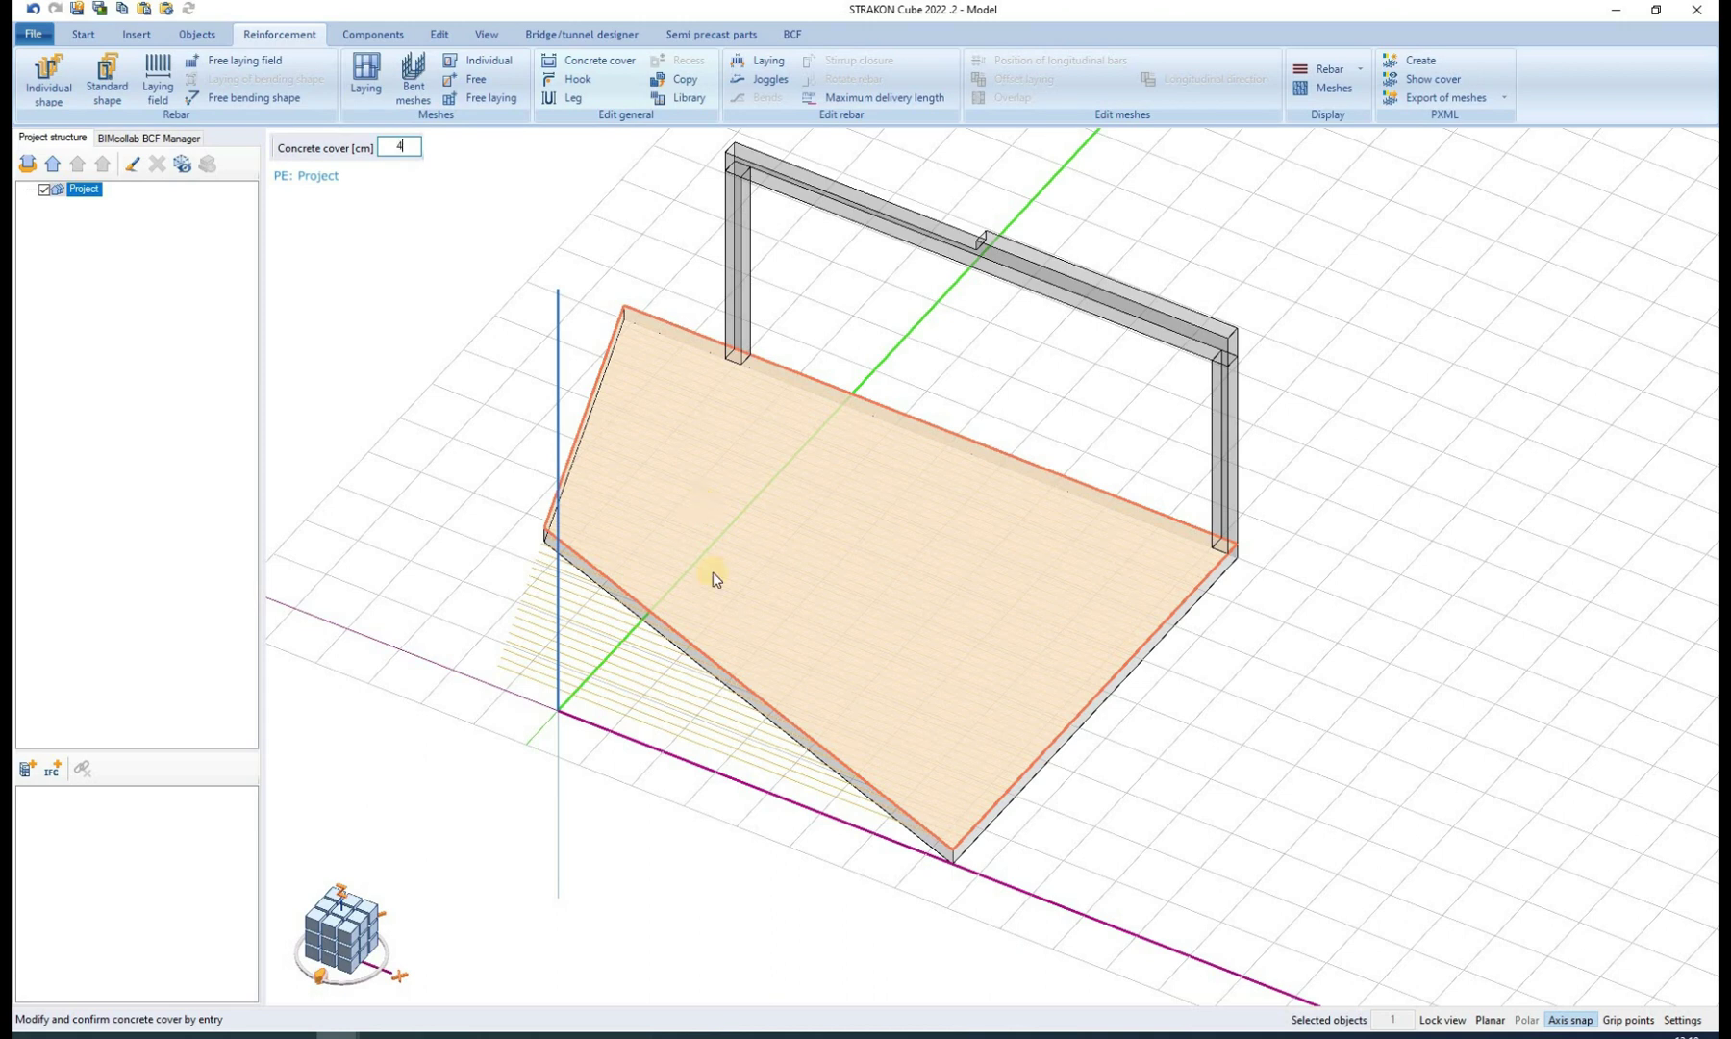
key(Return)
click(905, 829)
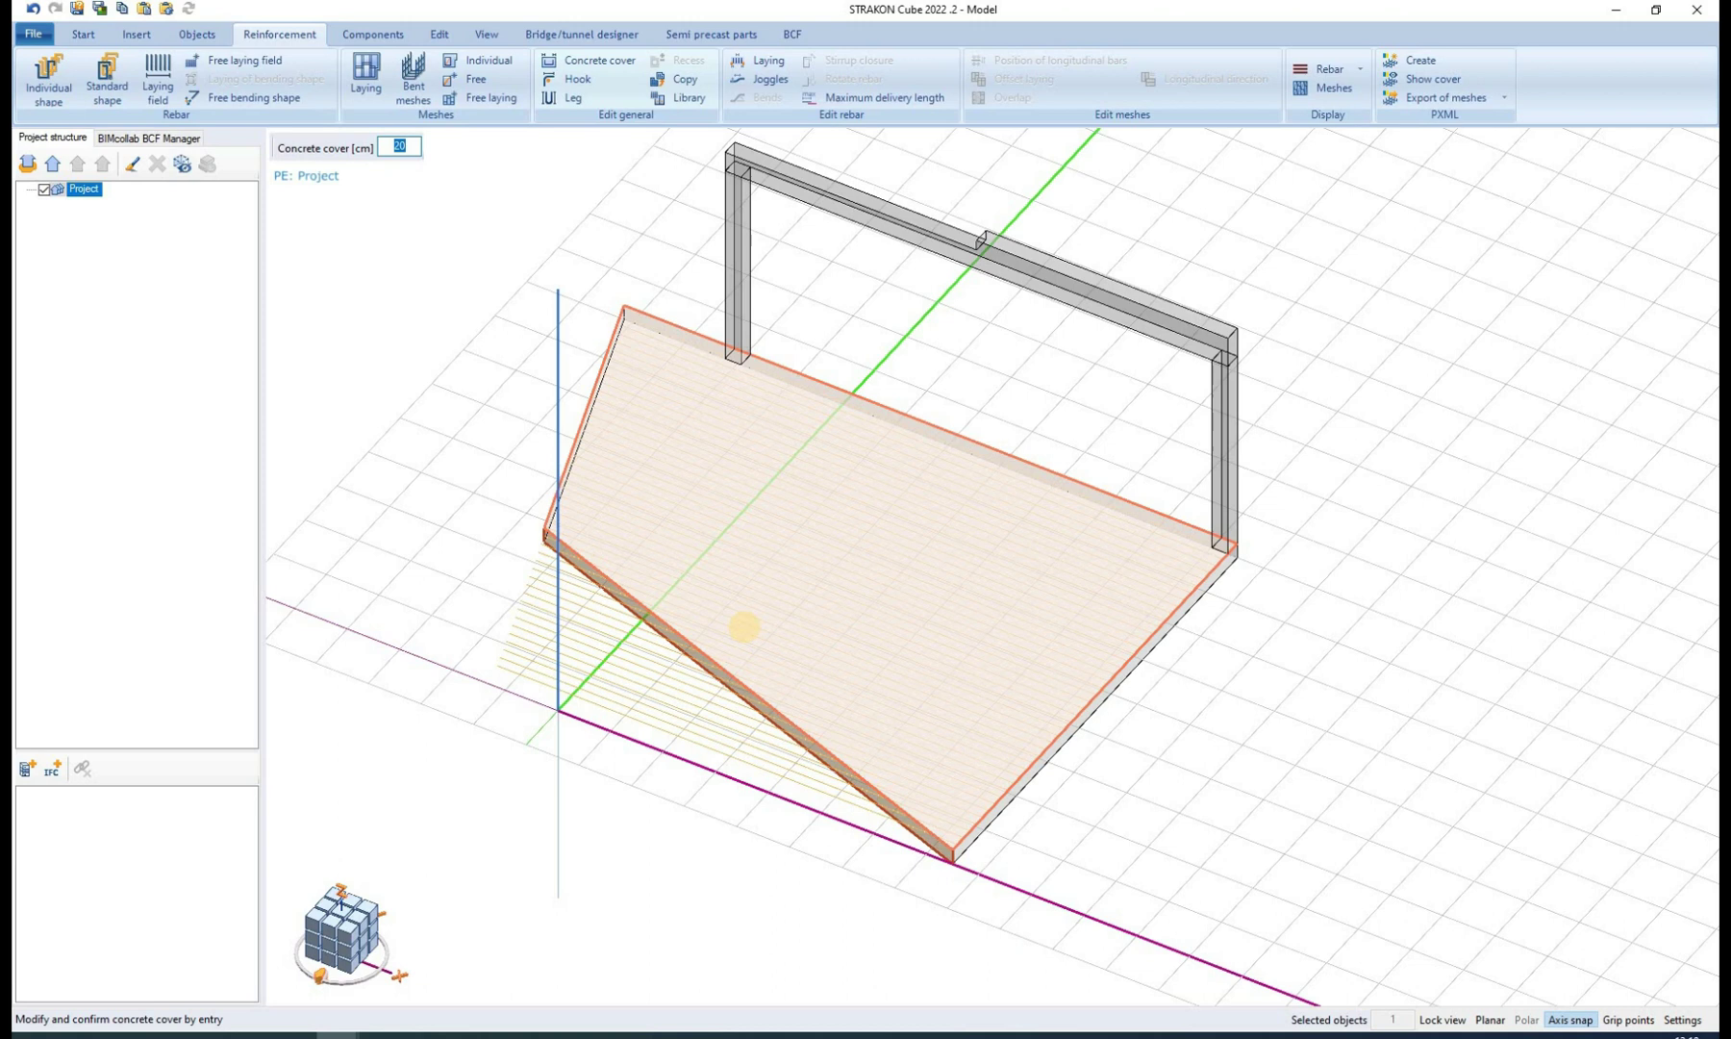
text(80)
key(Return)
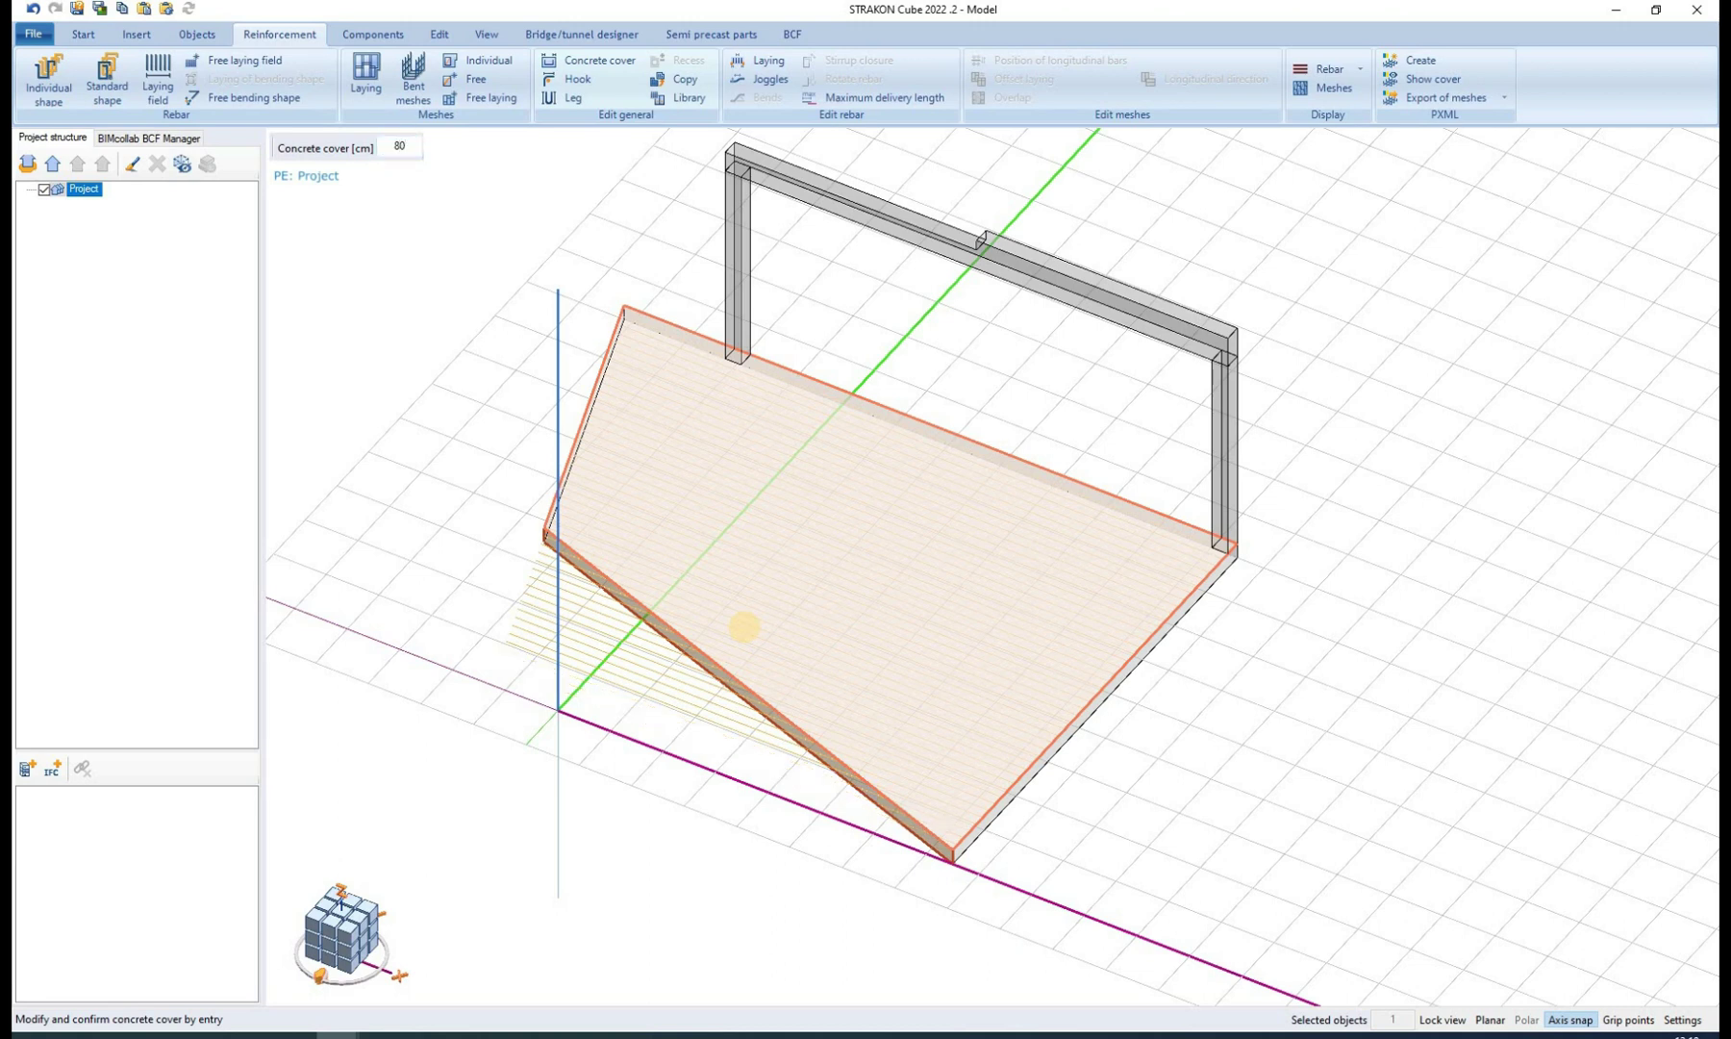
click(1012, 790)
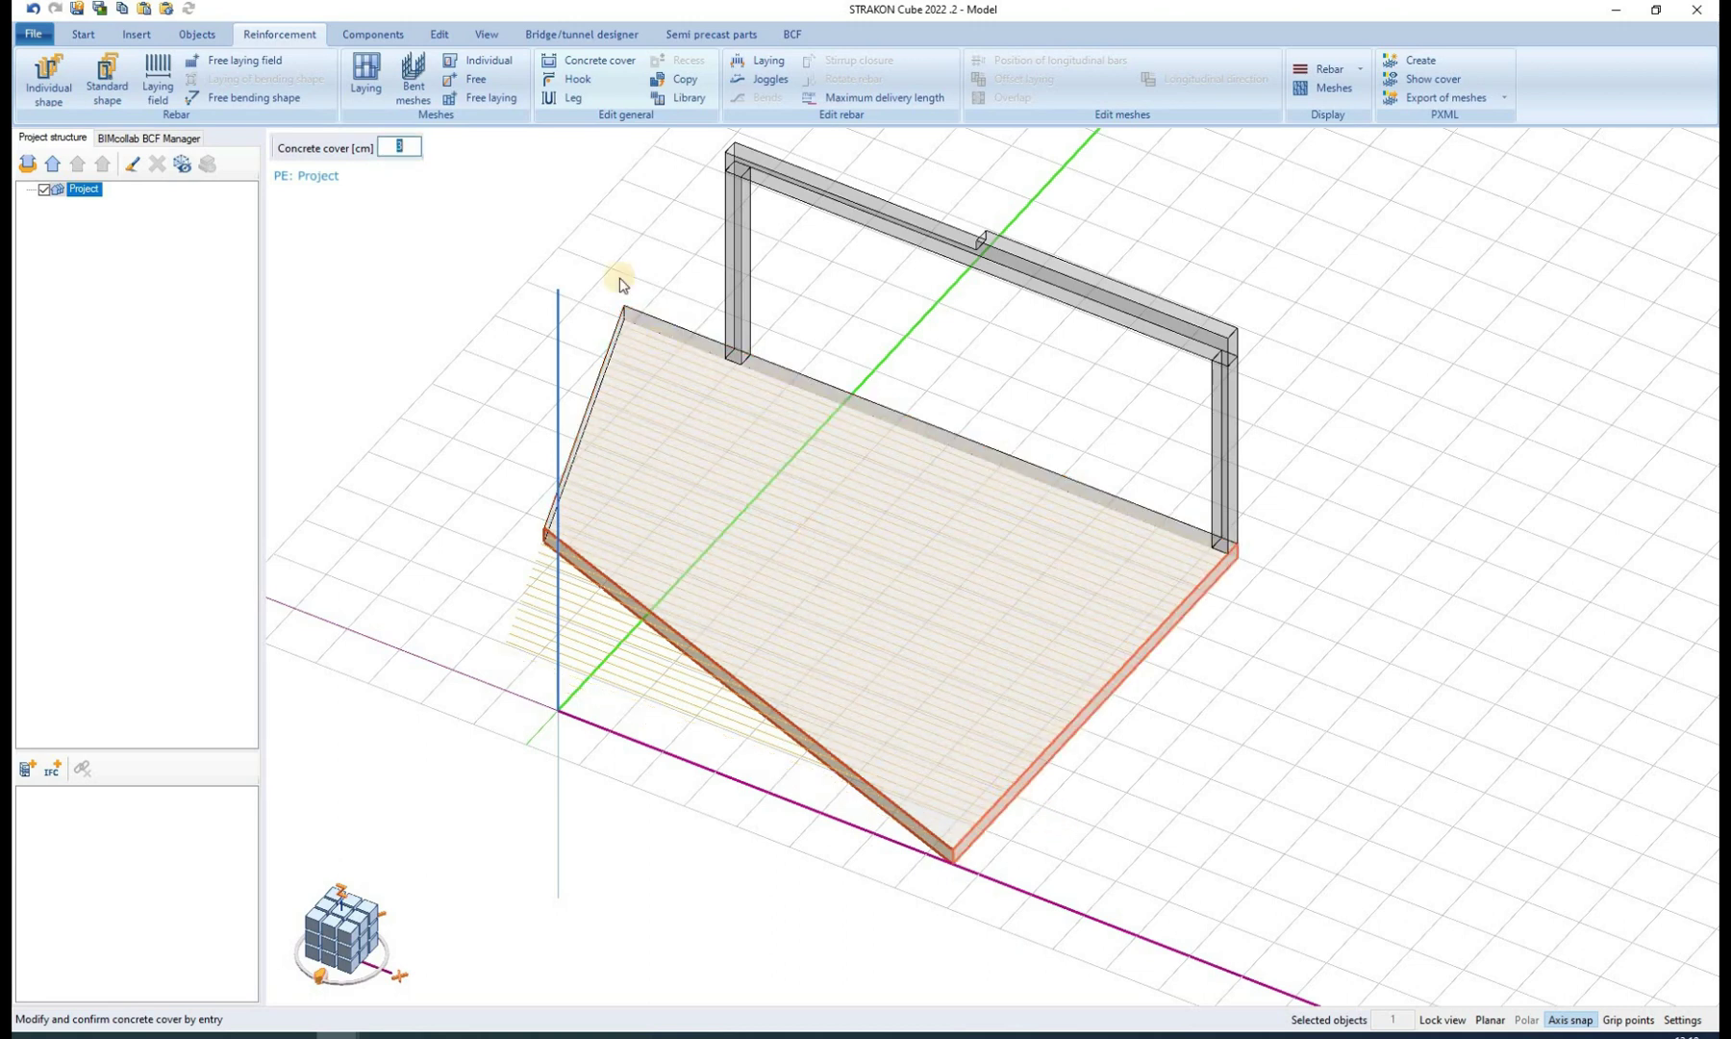
text(10)
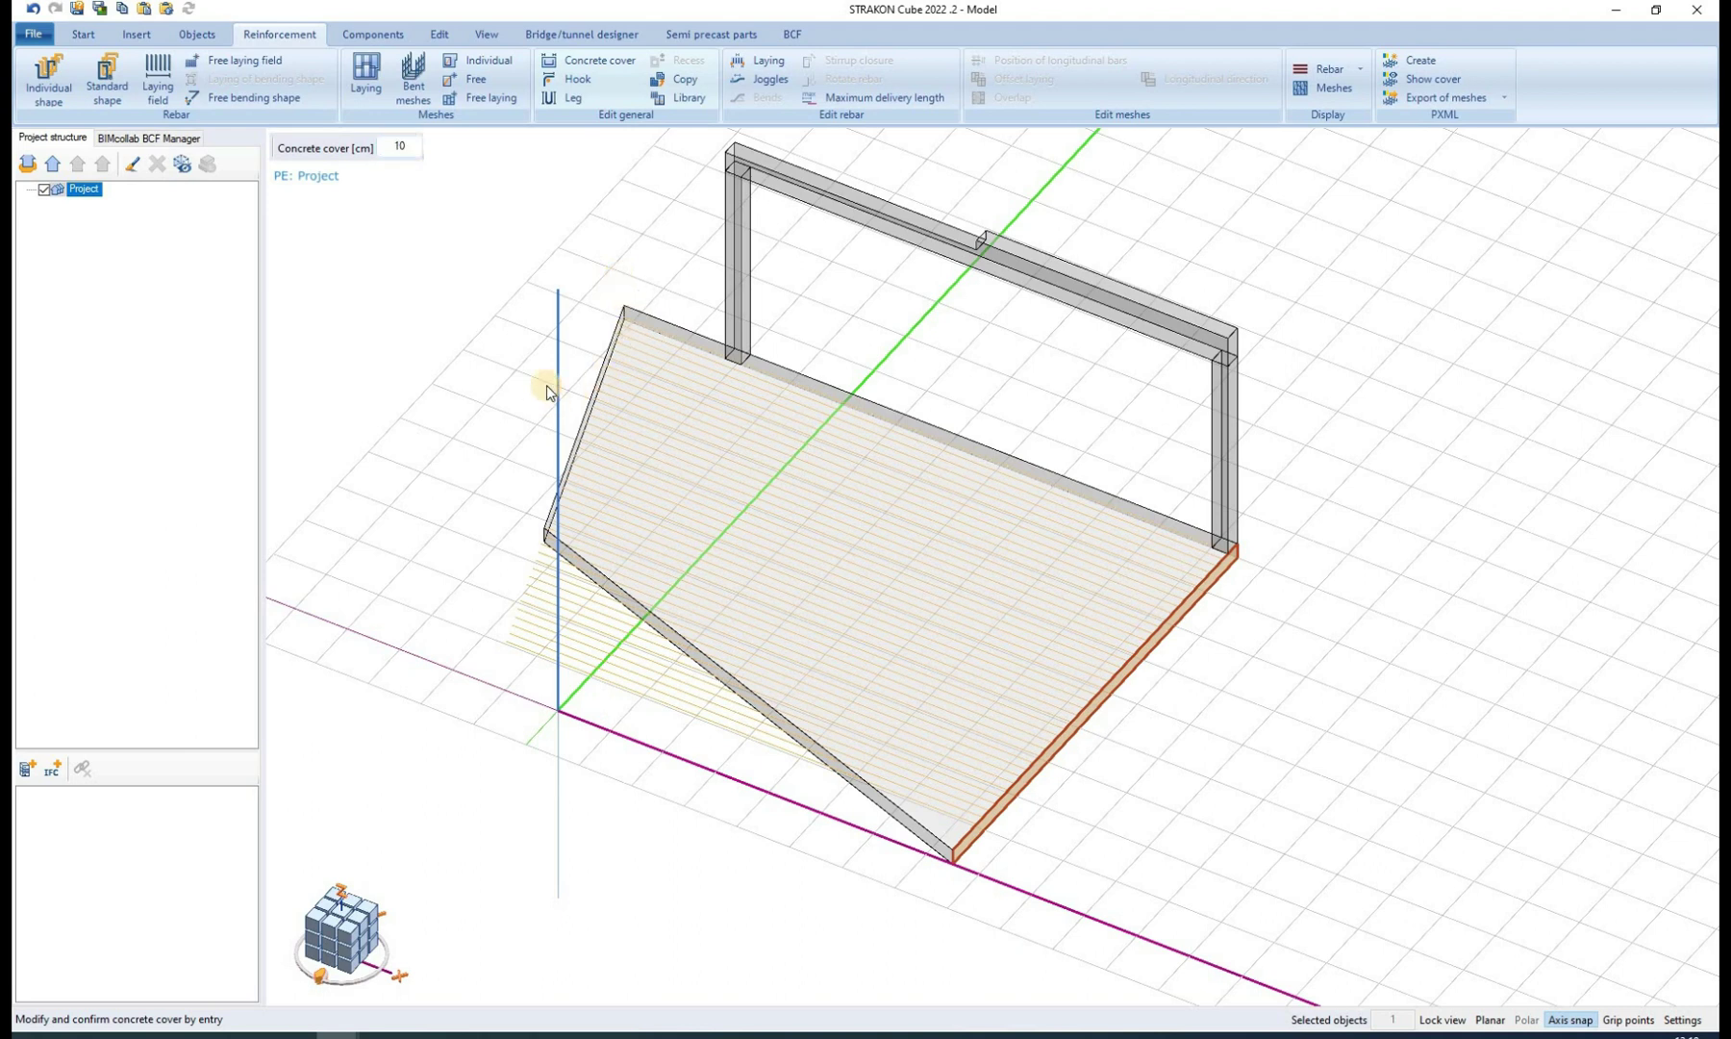
key(Return)
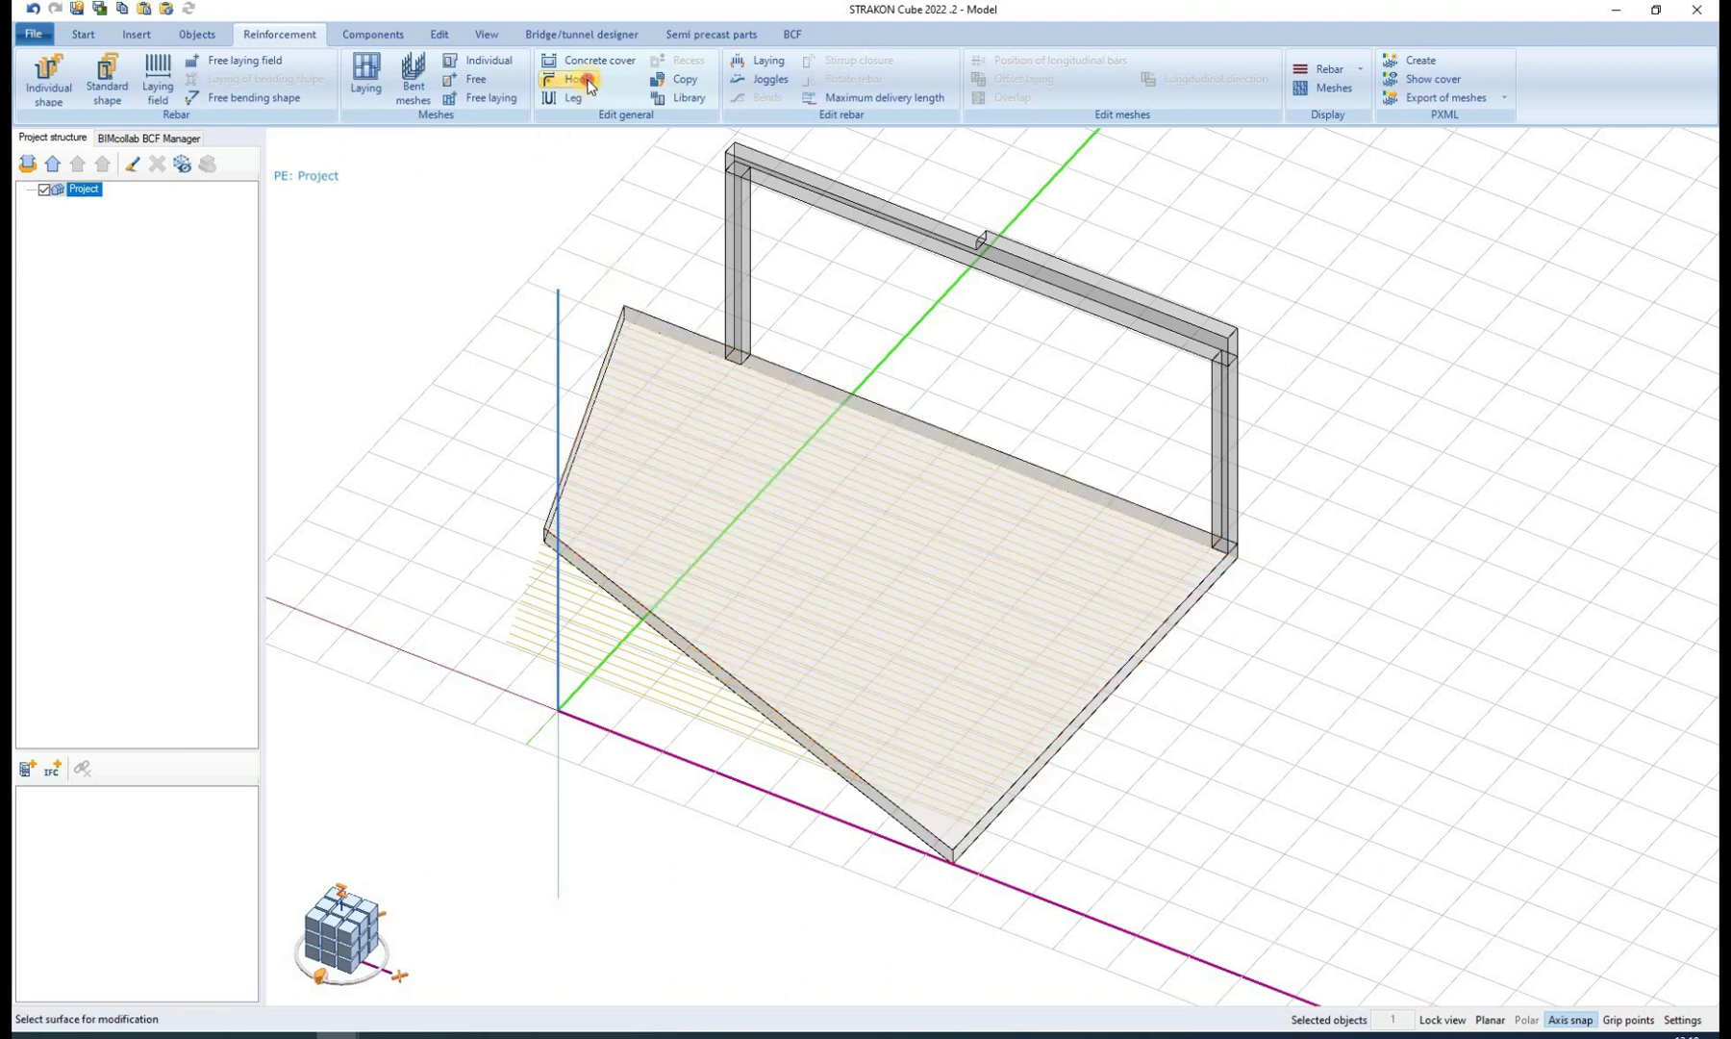
- Add 90° hooks to both the start and end of the slab bars
click(588, 80)
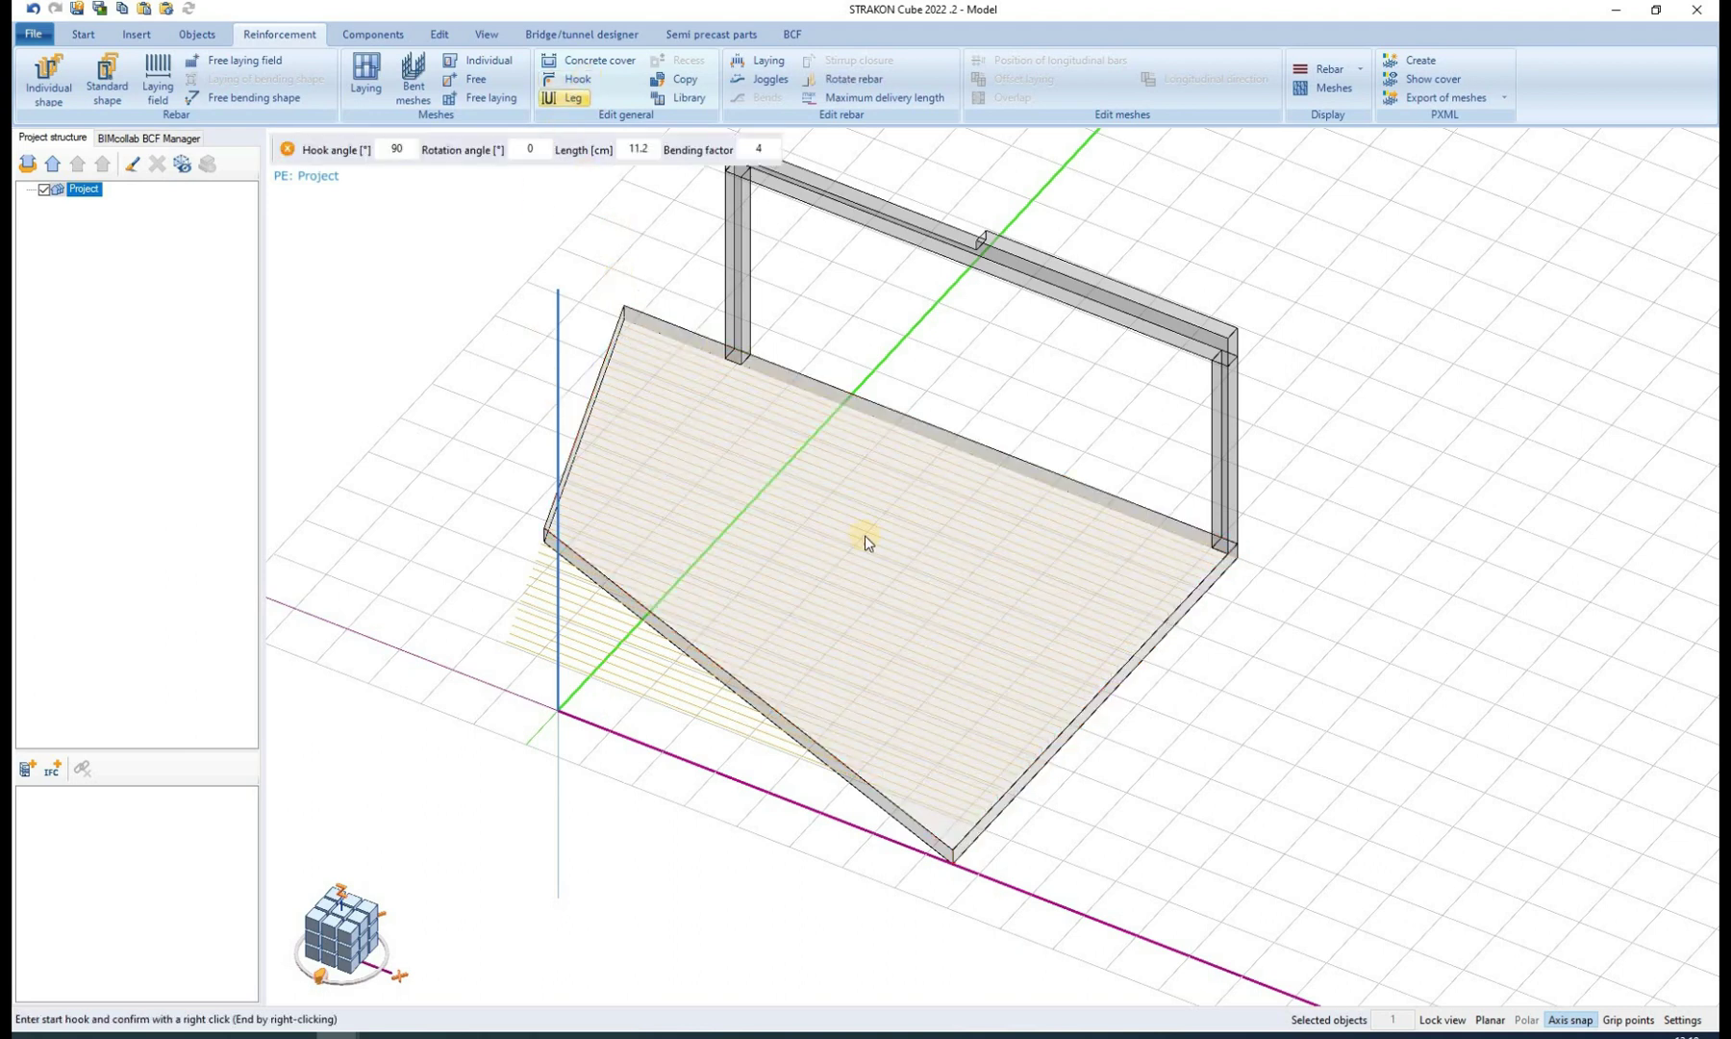
scroll(925, 765, up, 4)
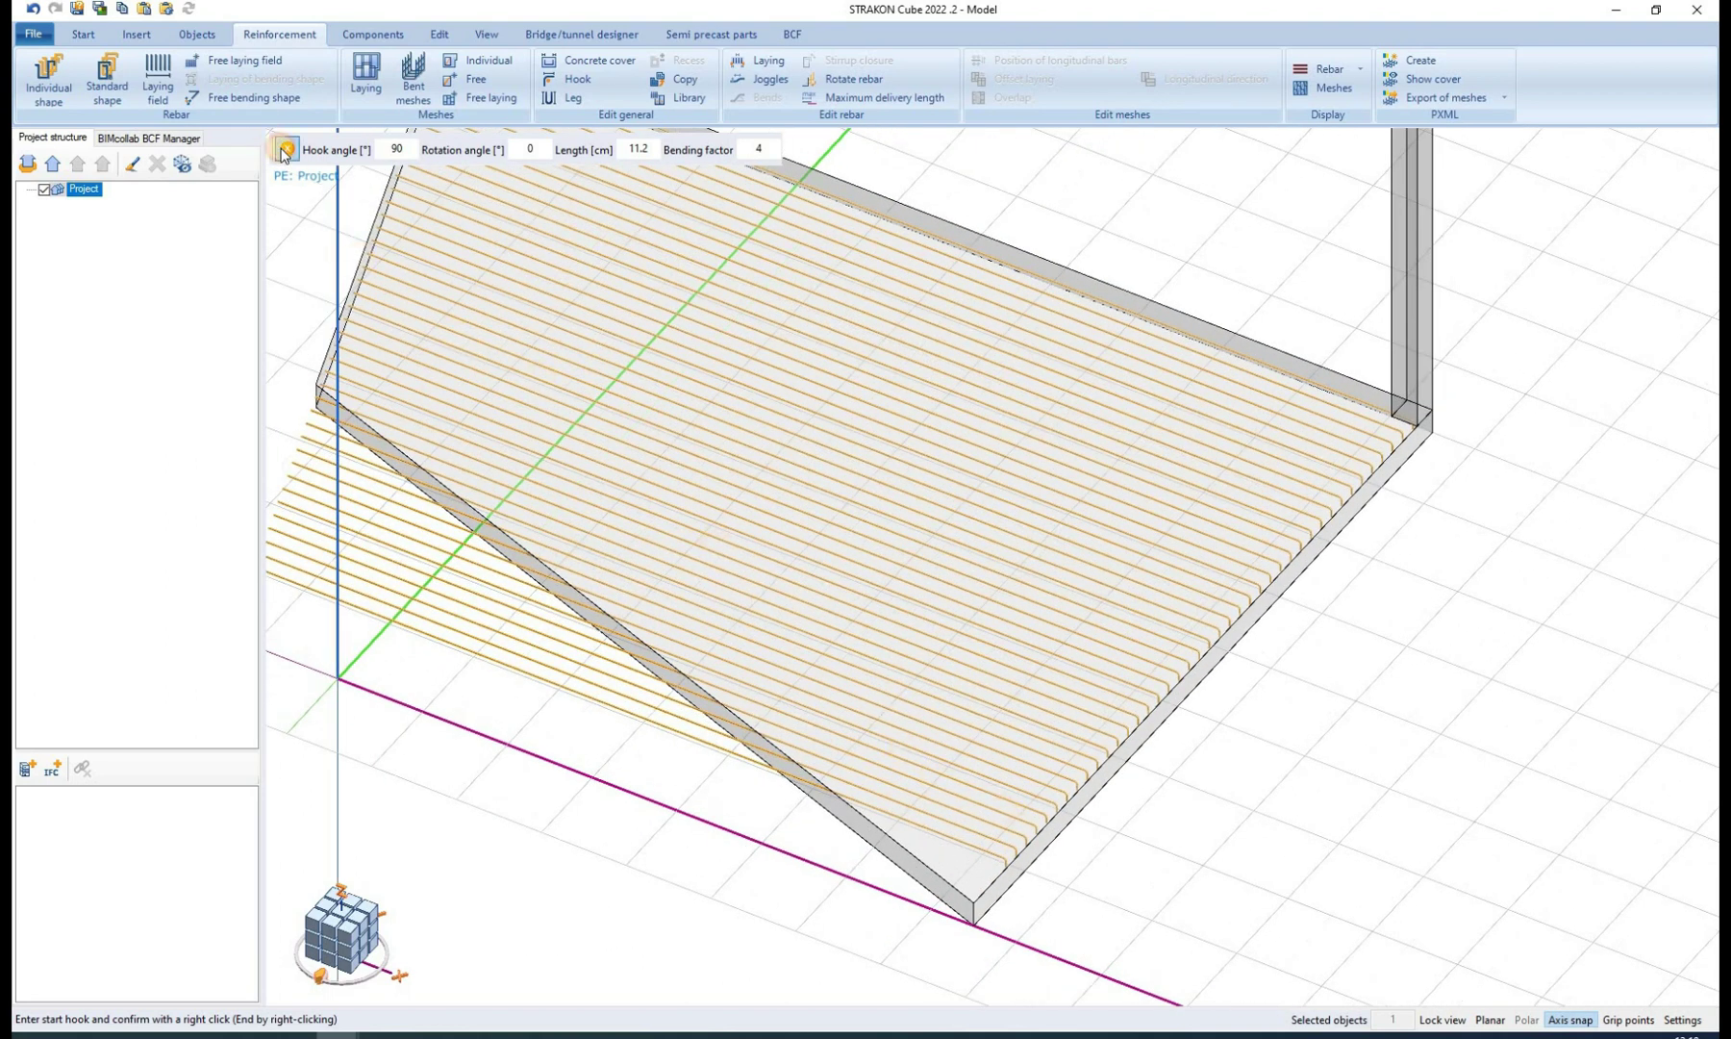
right_click(285, 396)
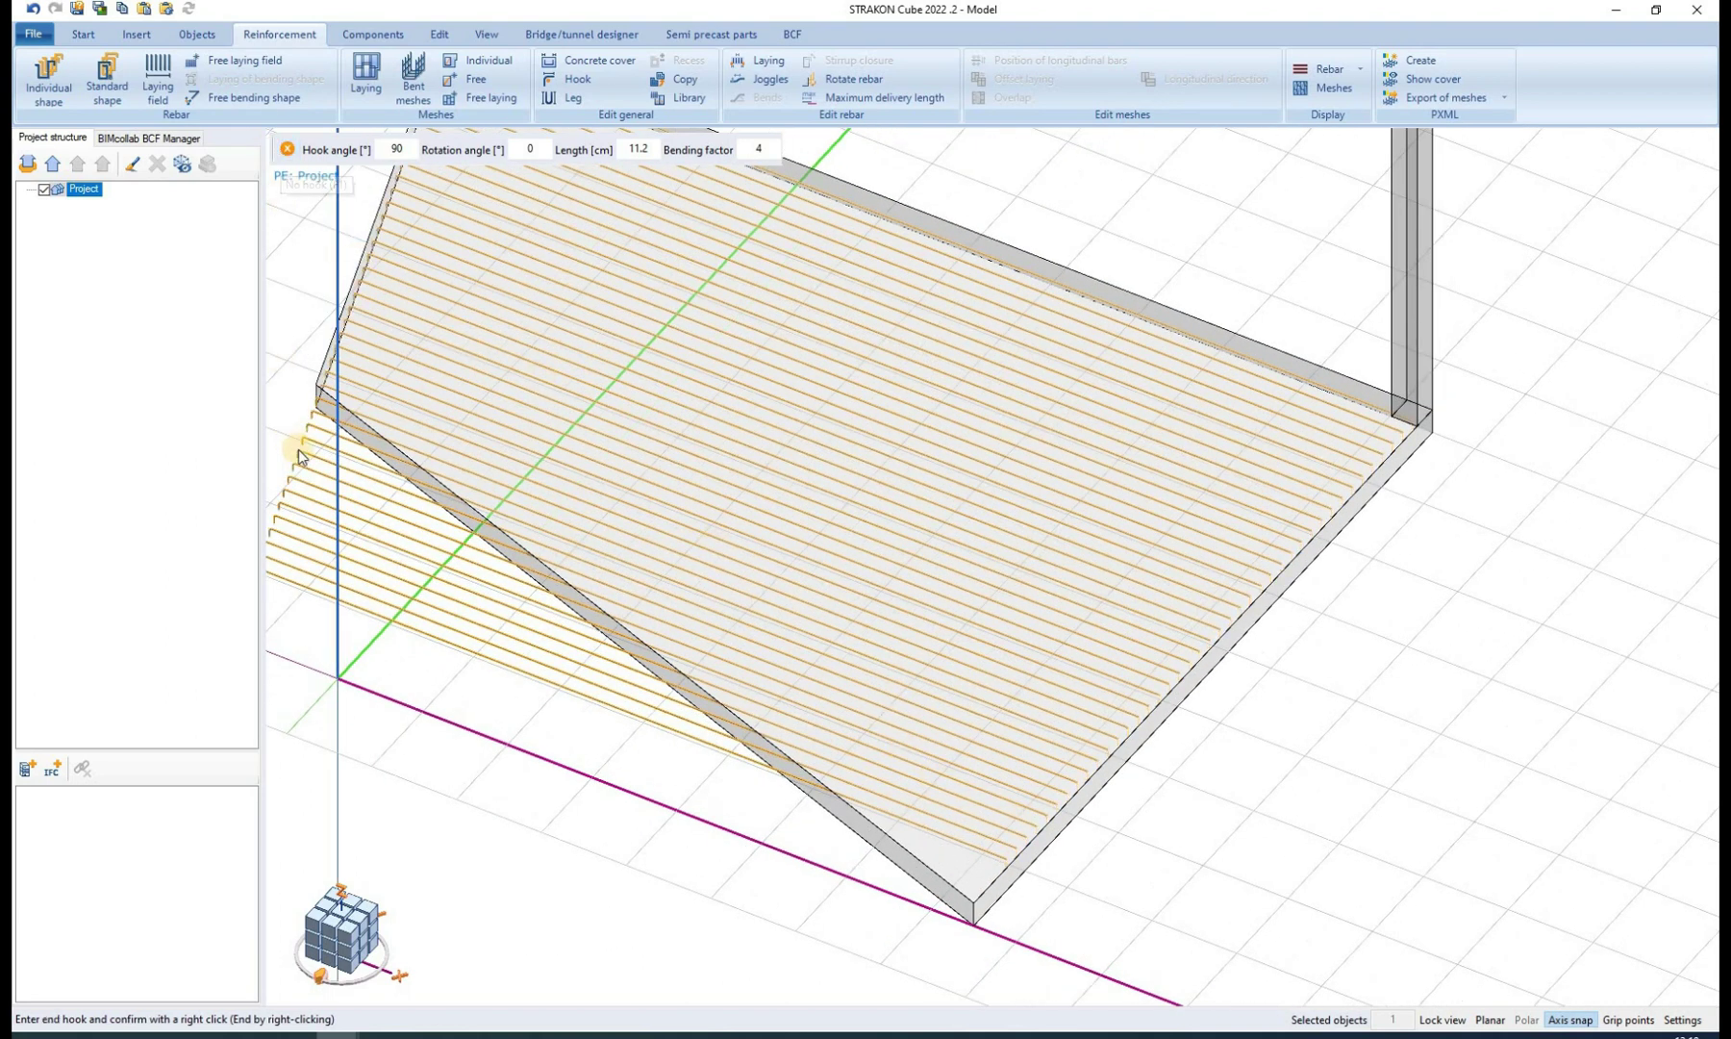
right_click(289, 332)
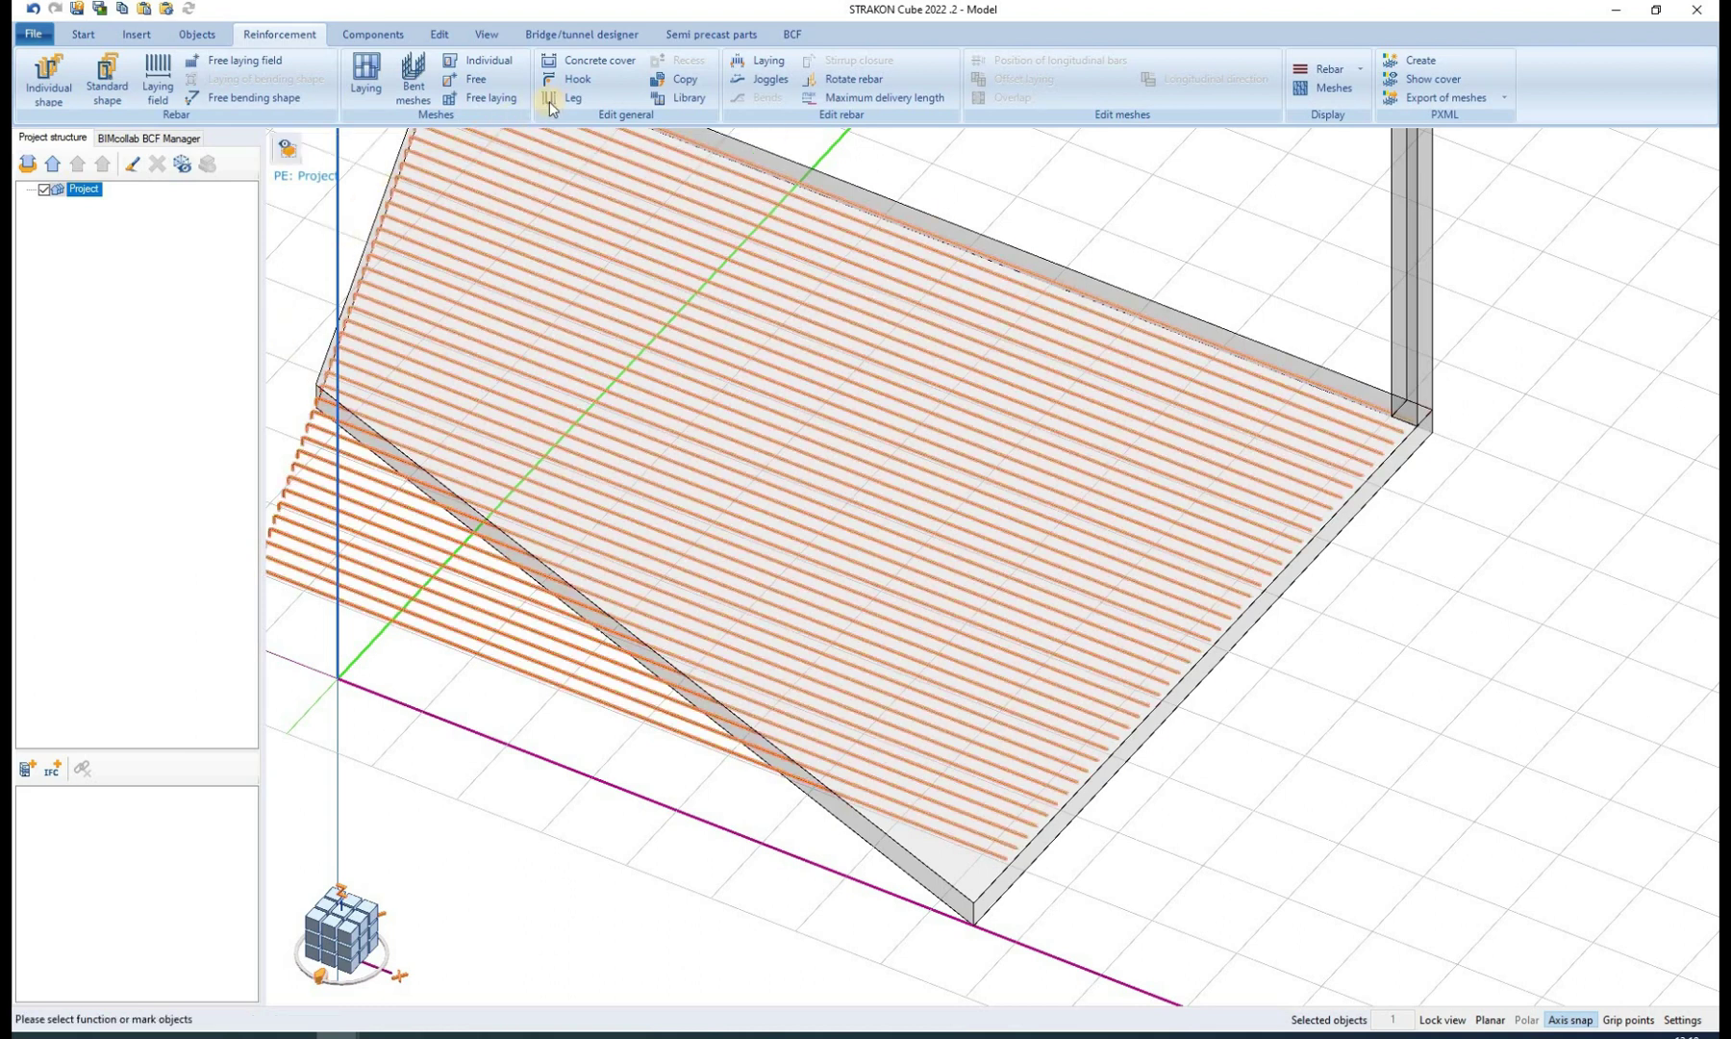
- Shorten the bars' end leg length to 300 cm
click(563, 99)
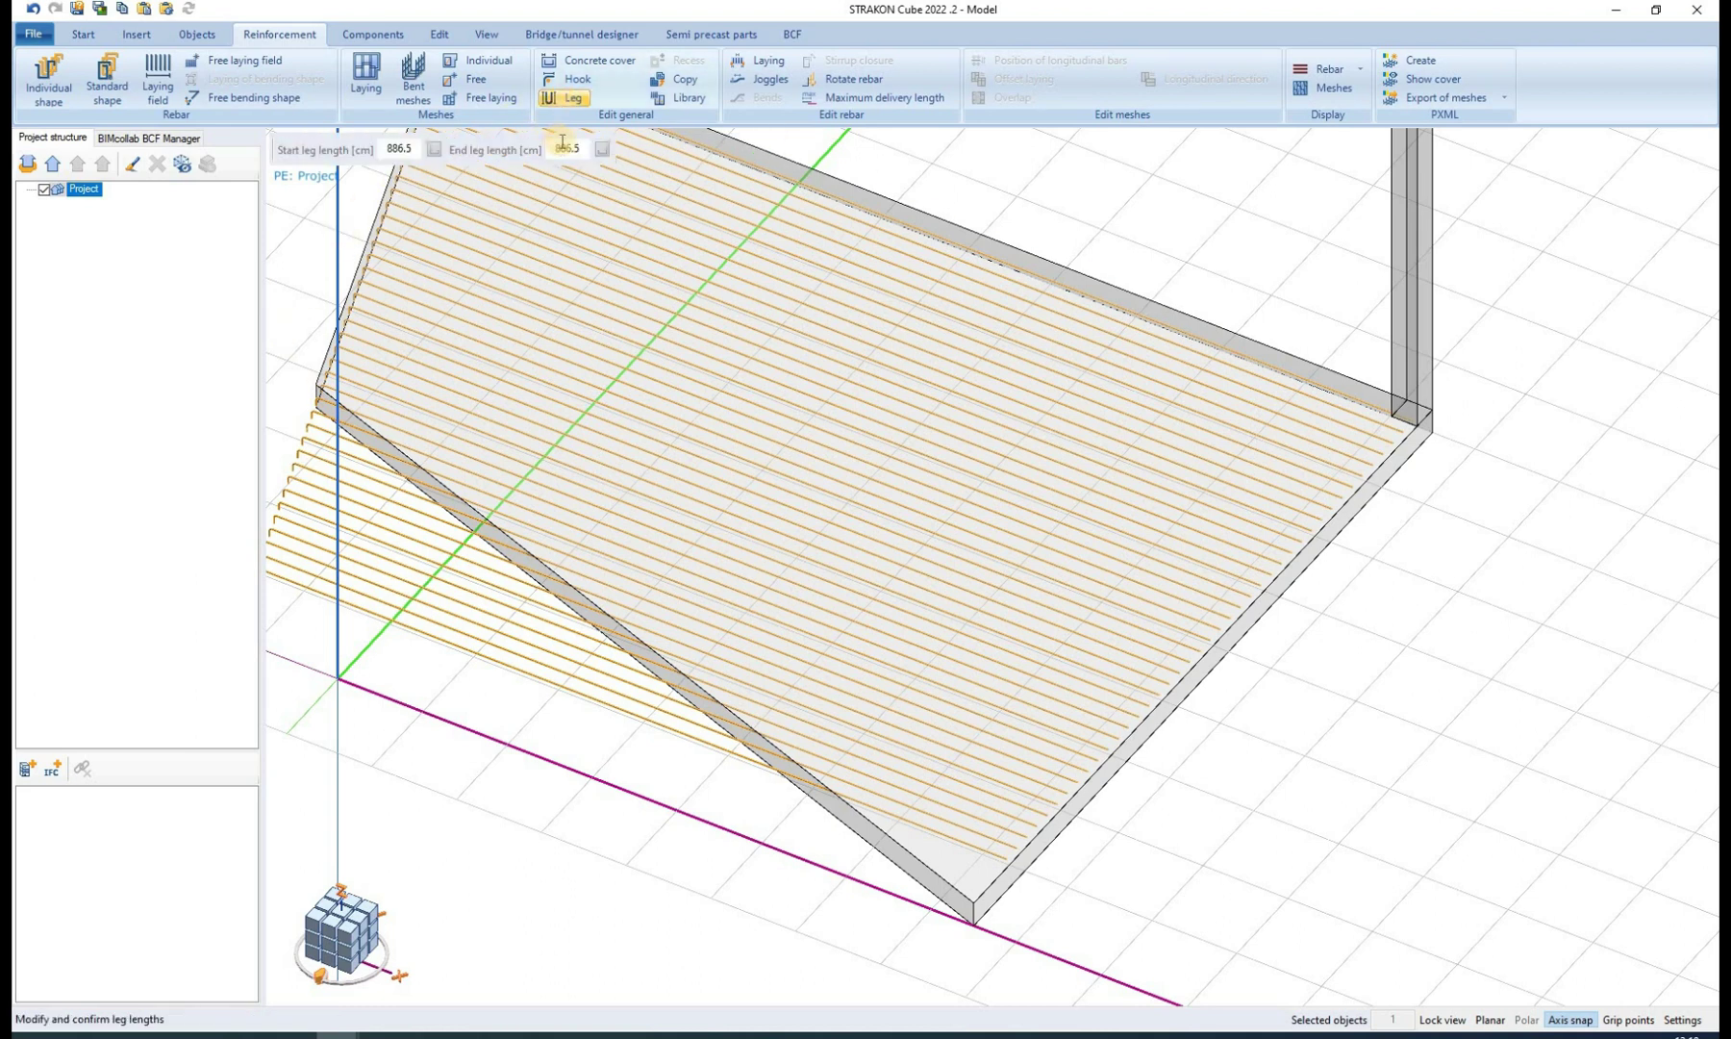
click(565, 147)
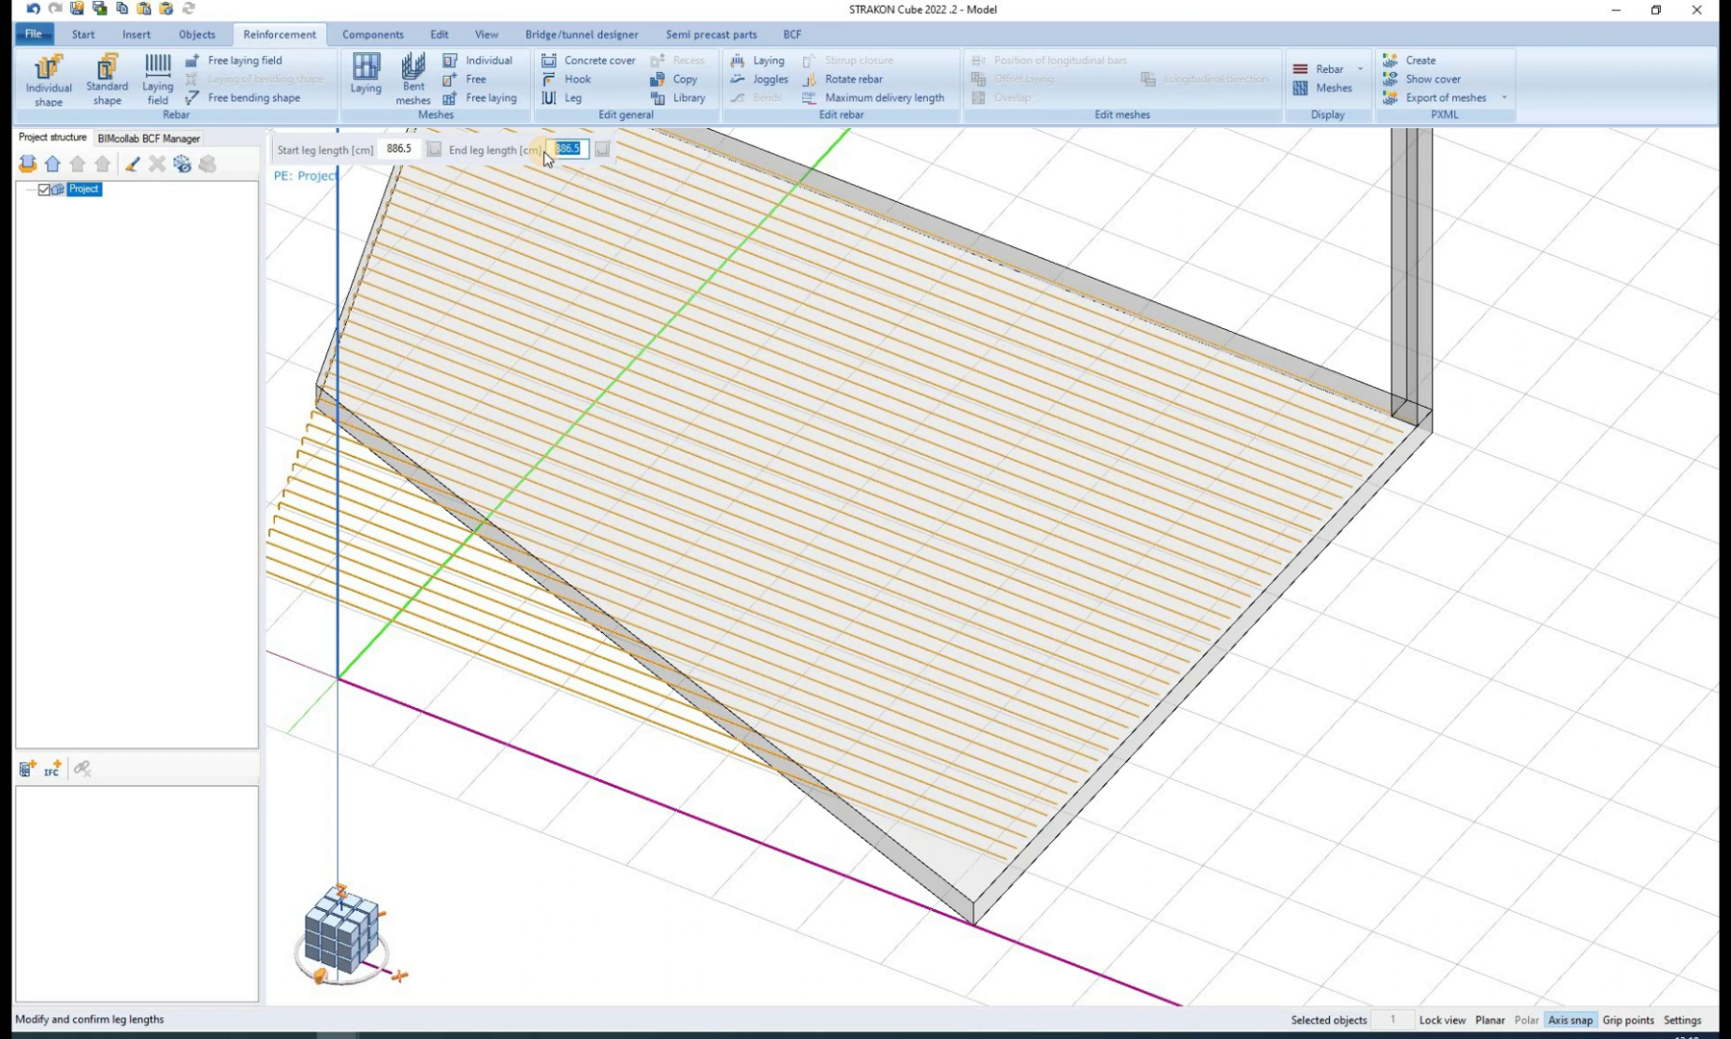
text(300)
key(Return)
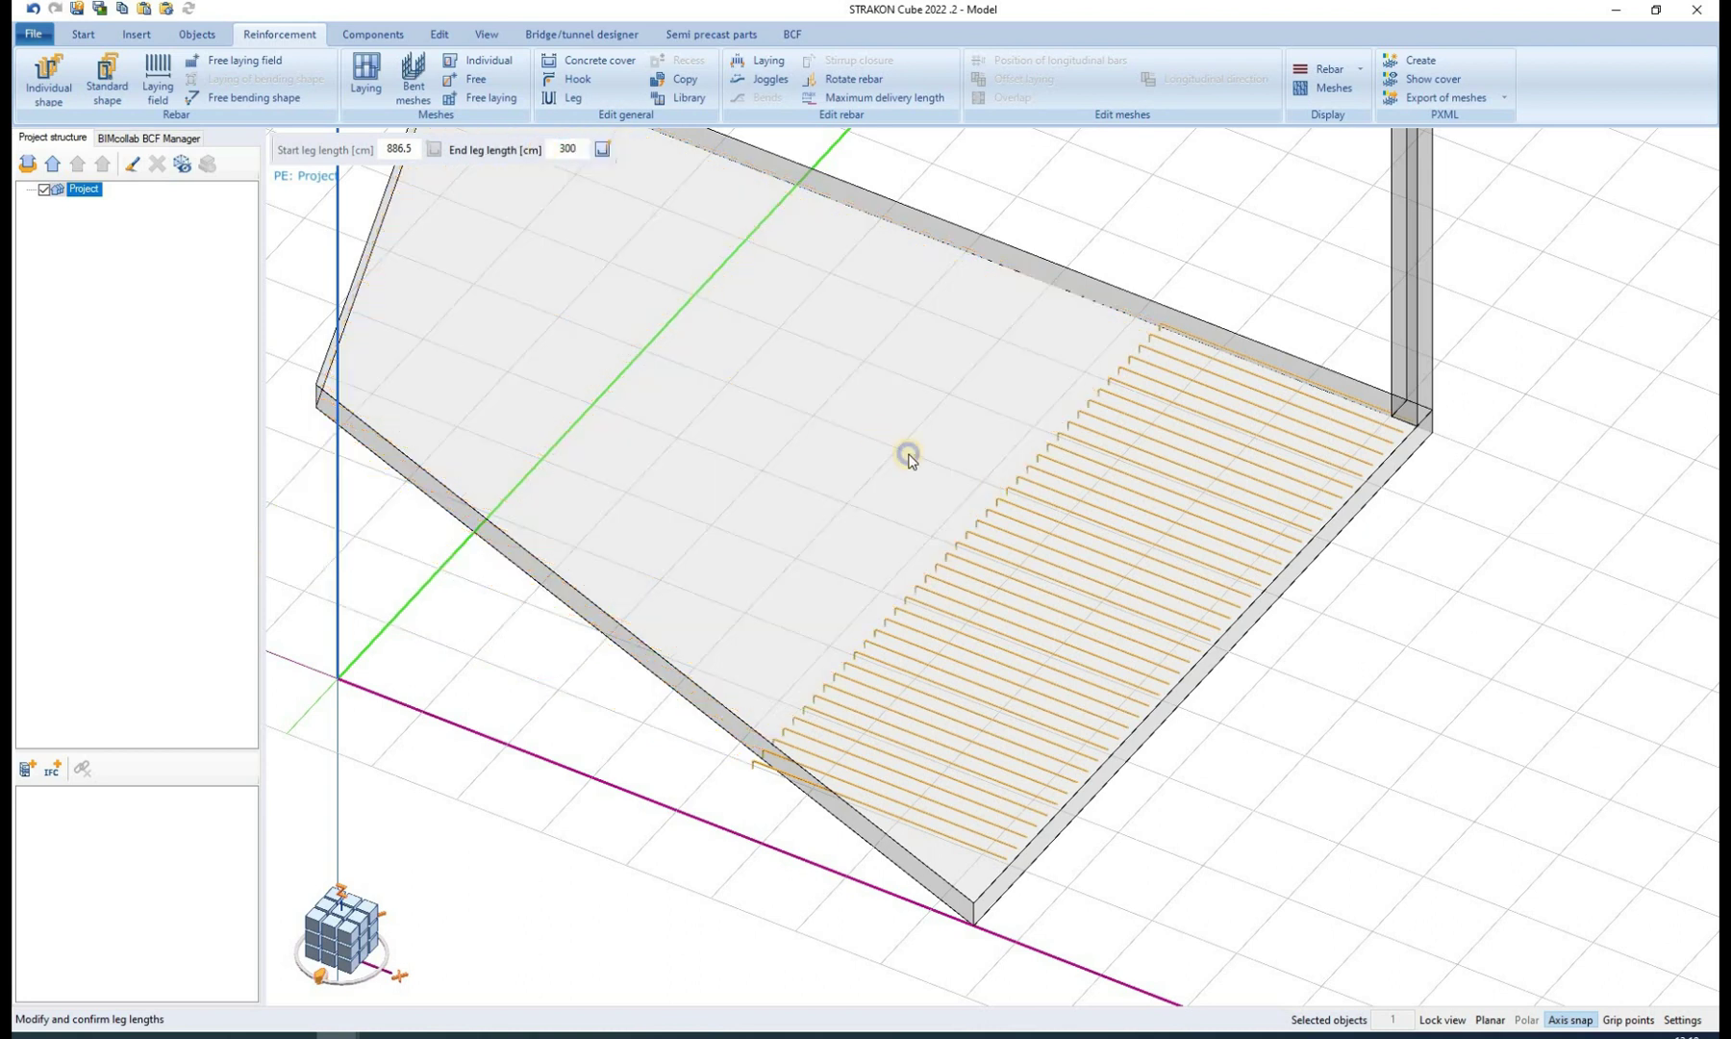
key(Escape)
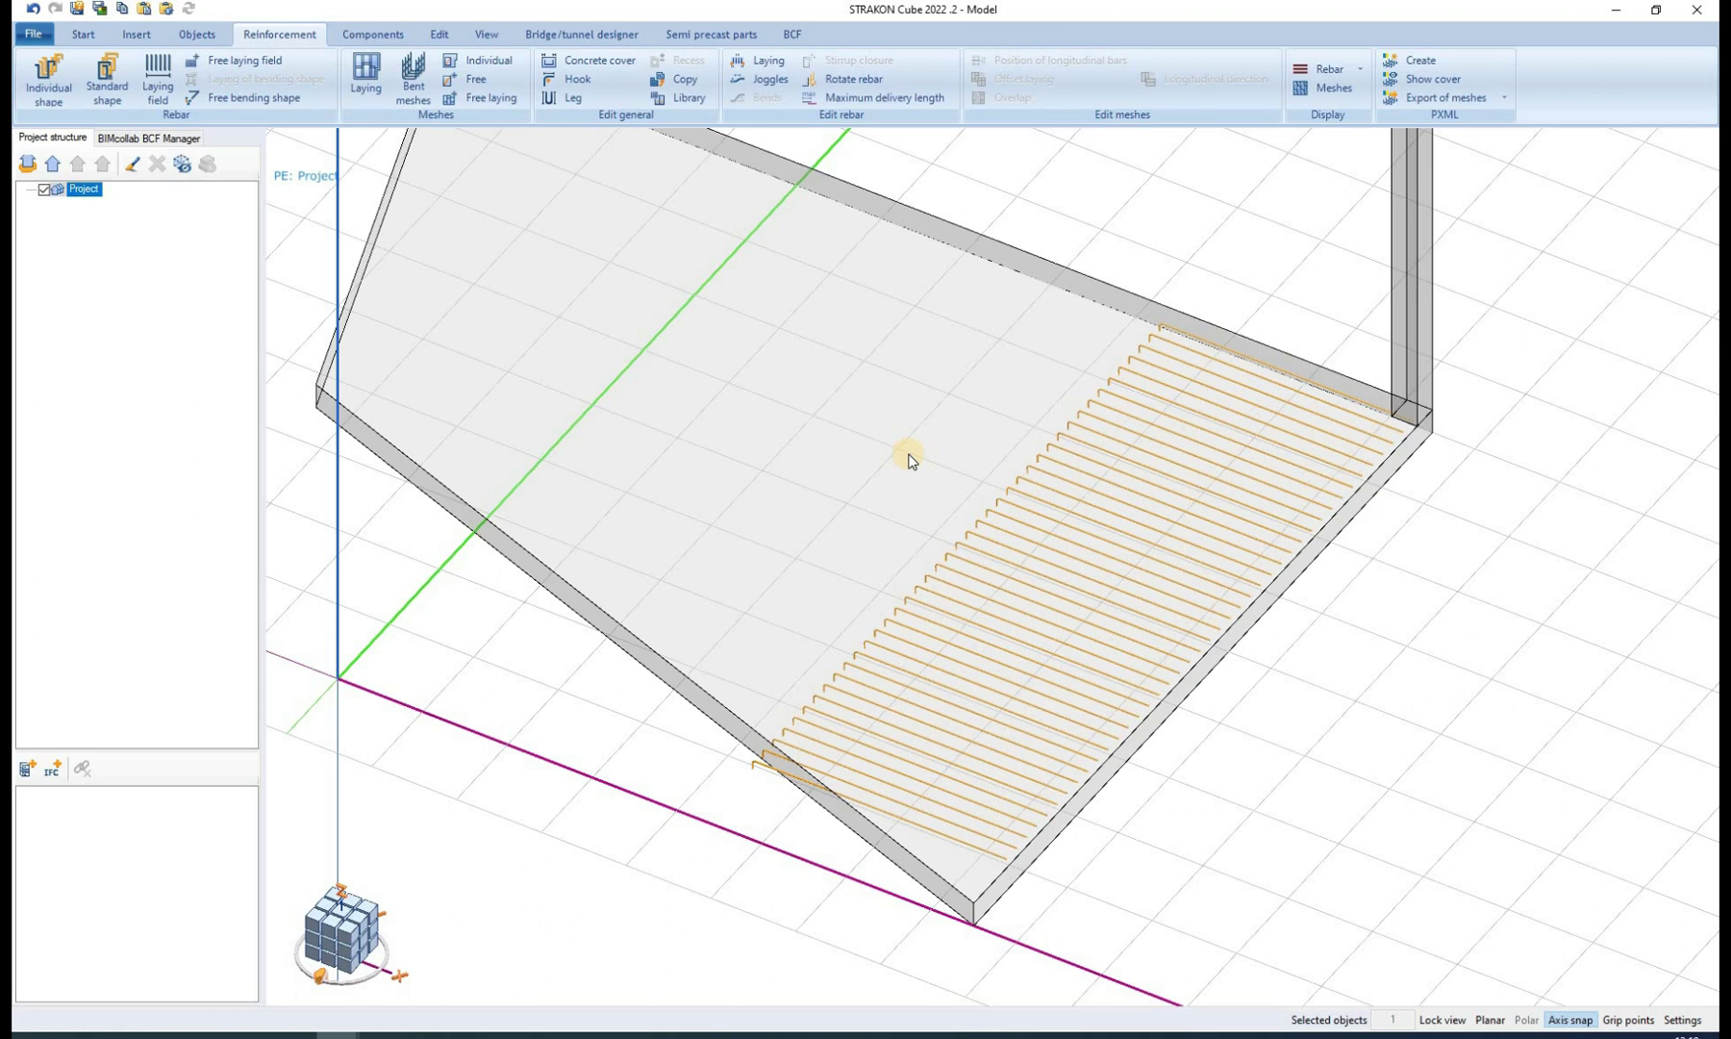
- Copy the hooked bars from the slab's far corner to its left corner
mouse_move(809, 189)
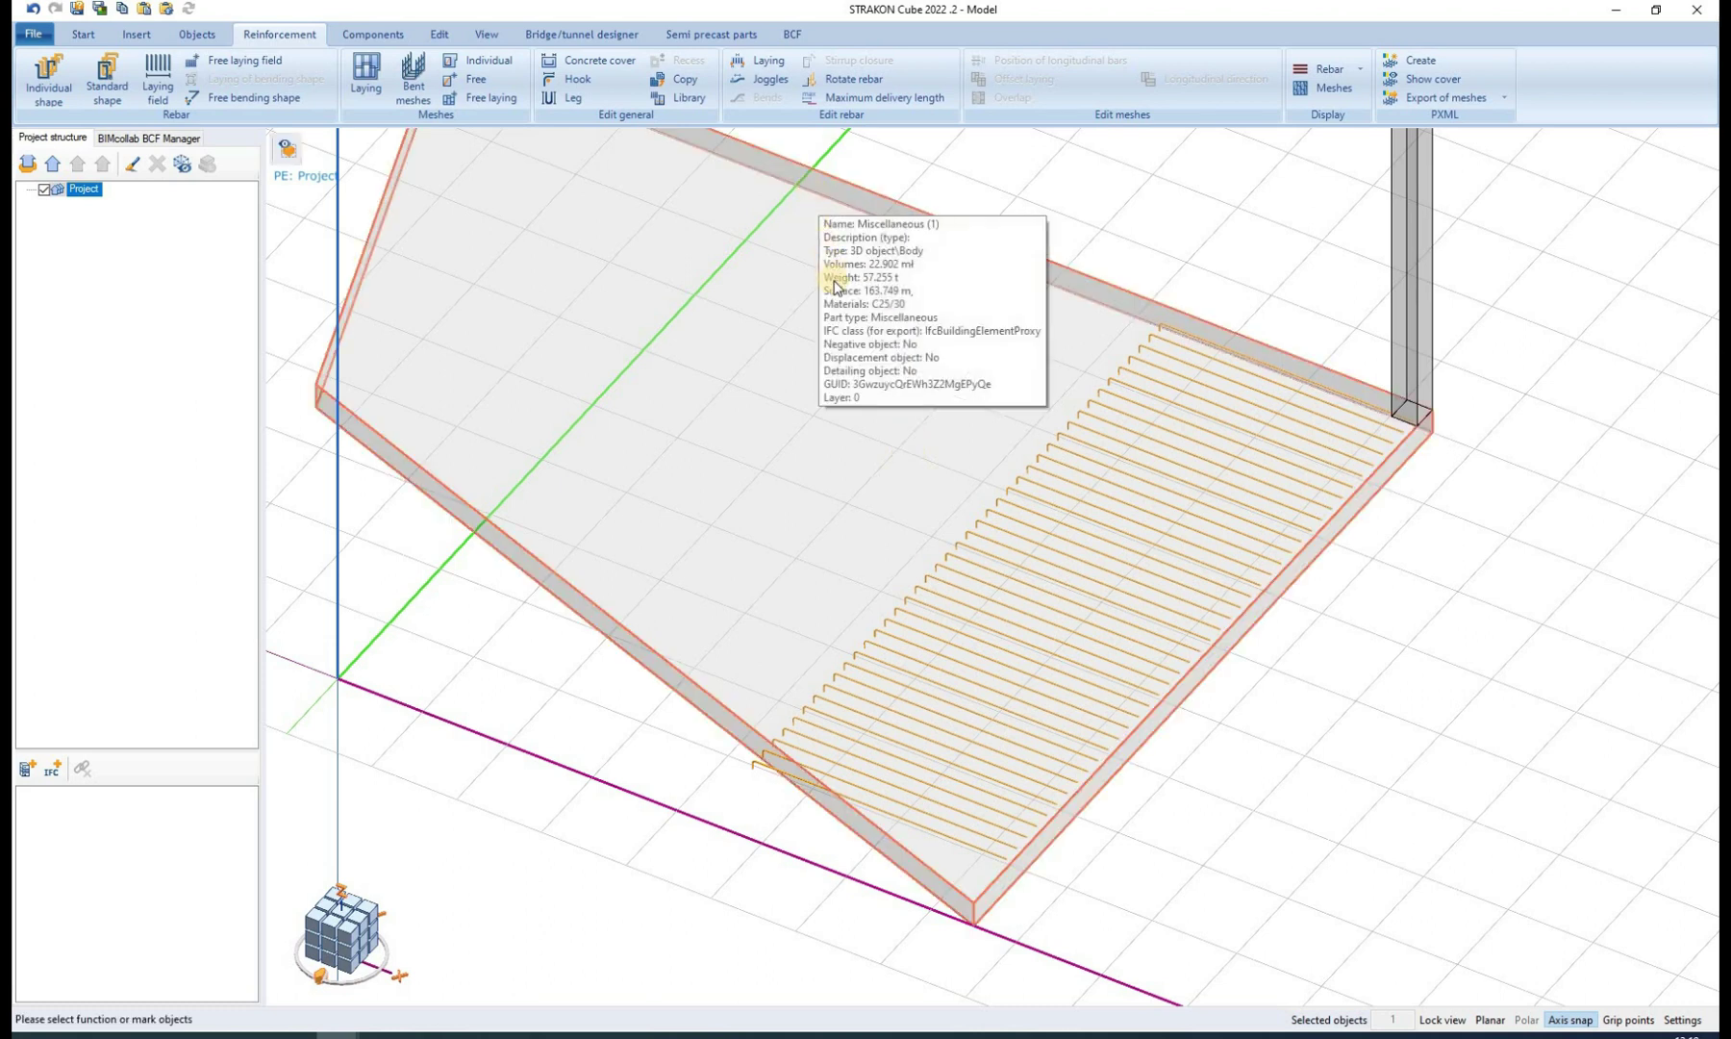
click(681, 79)
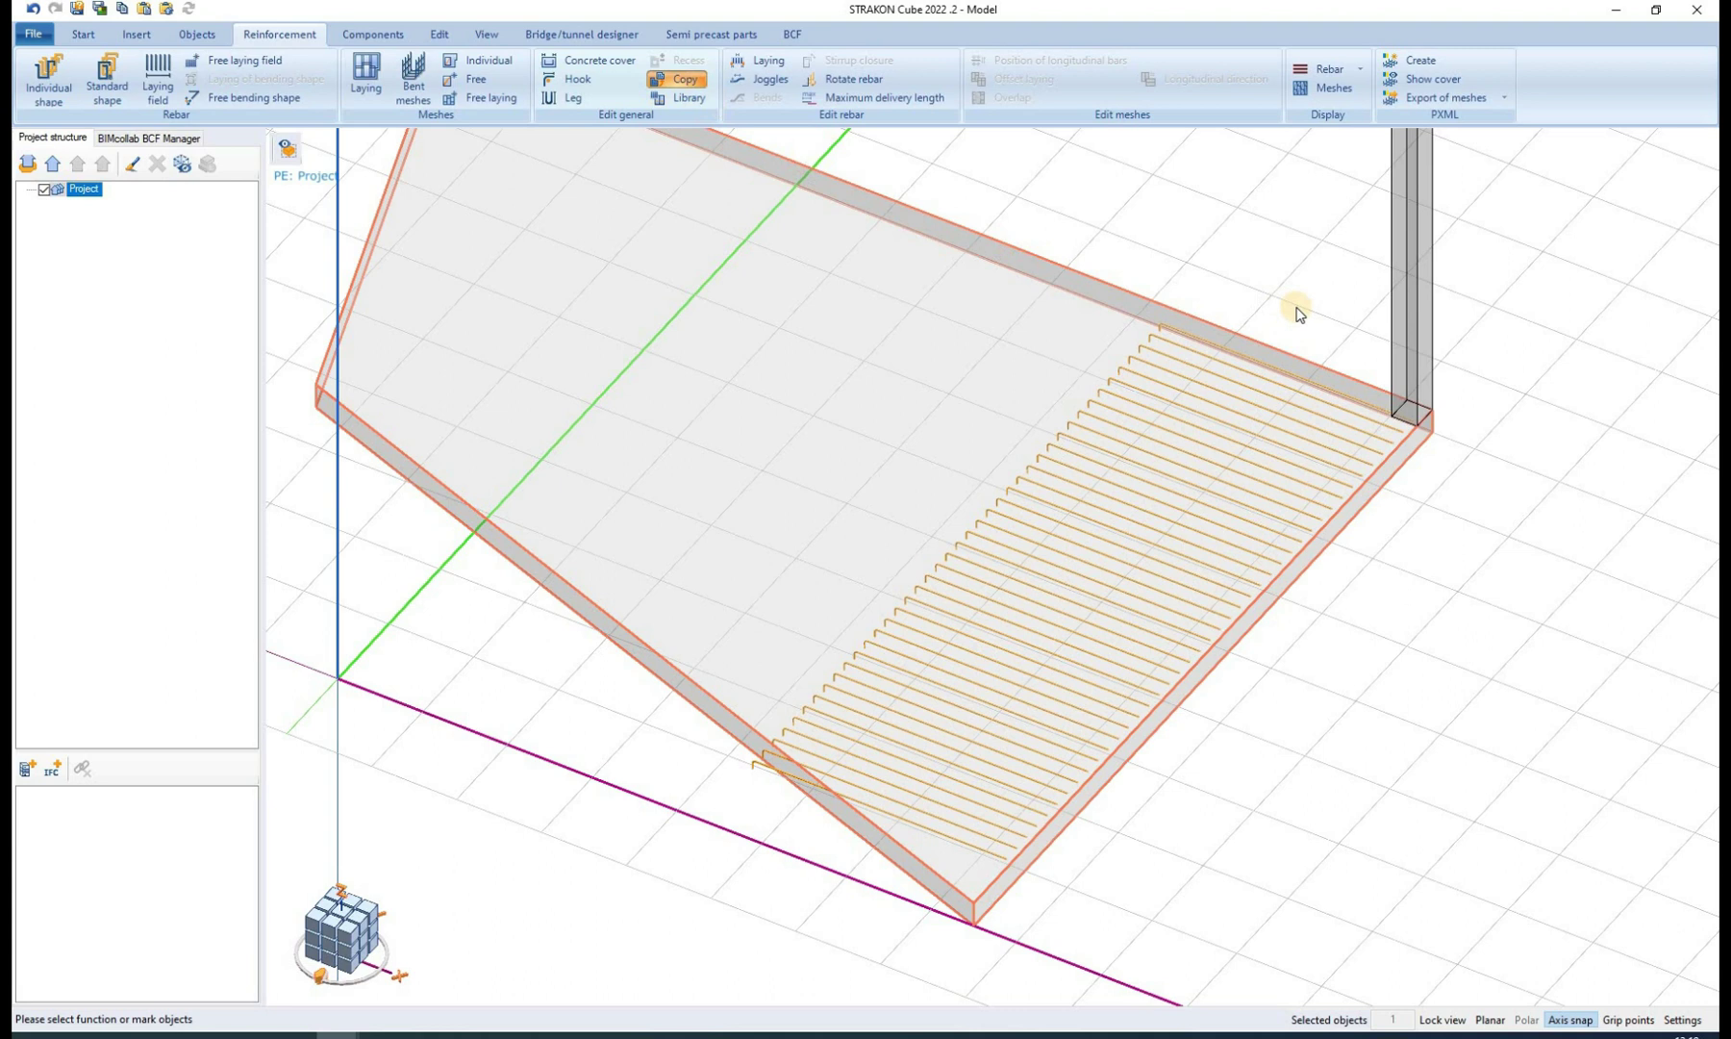
click(1432, 432)
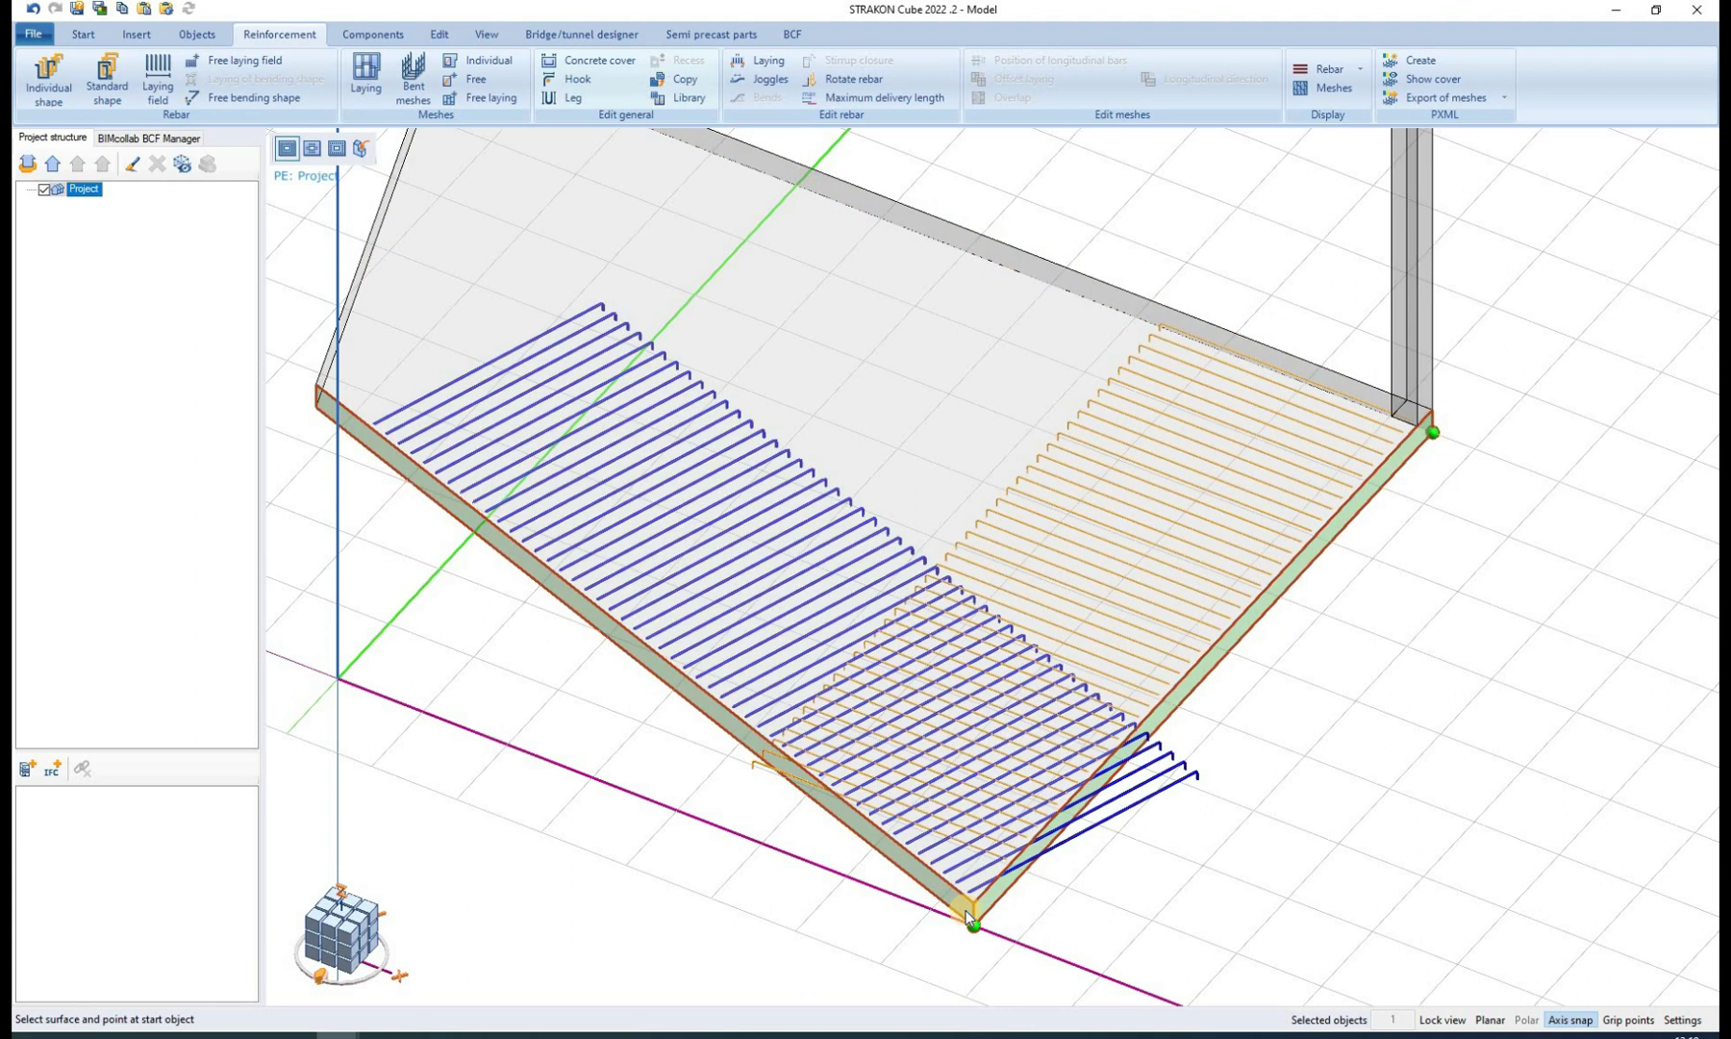
middle_drag(765, 615, 702, 679)
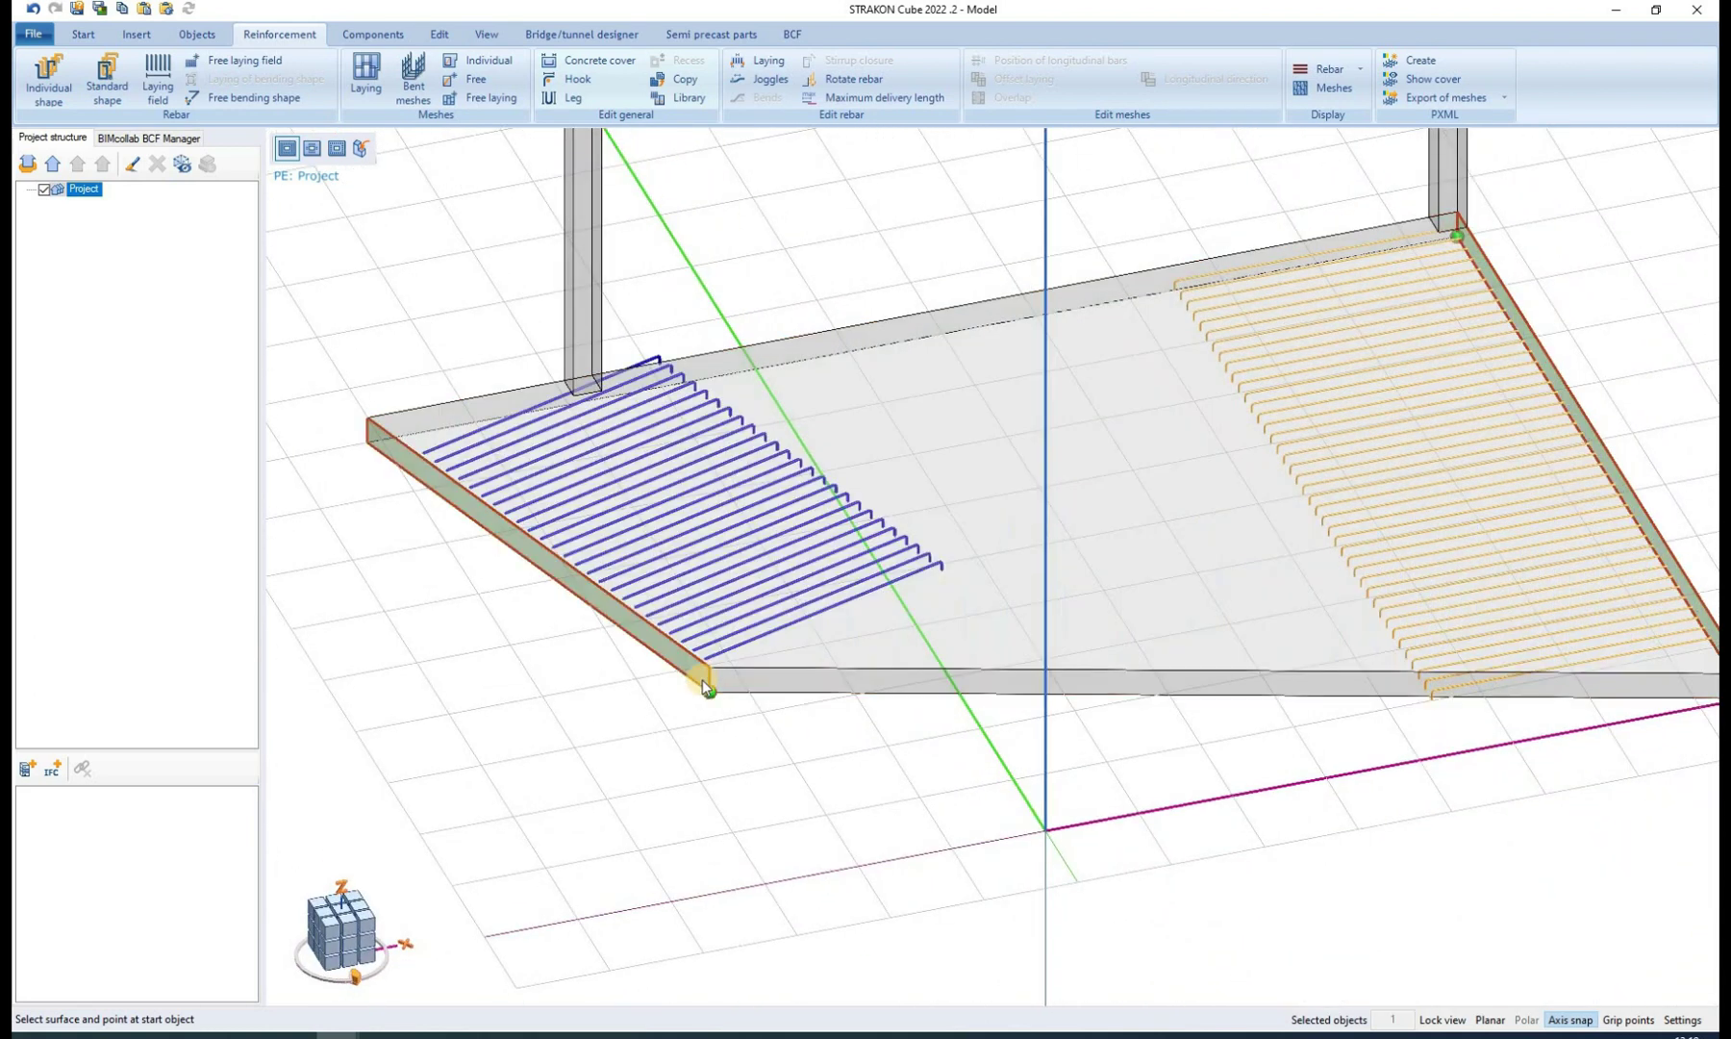
click(702, 679)
key(Escape)
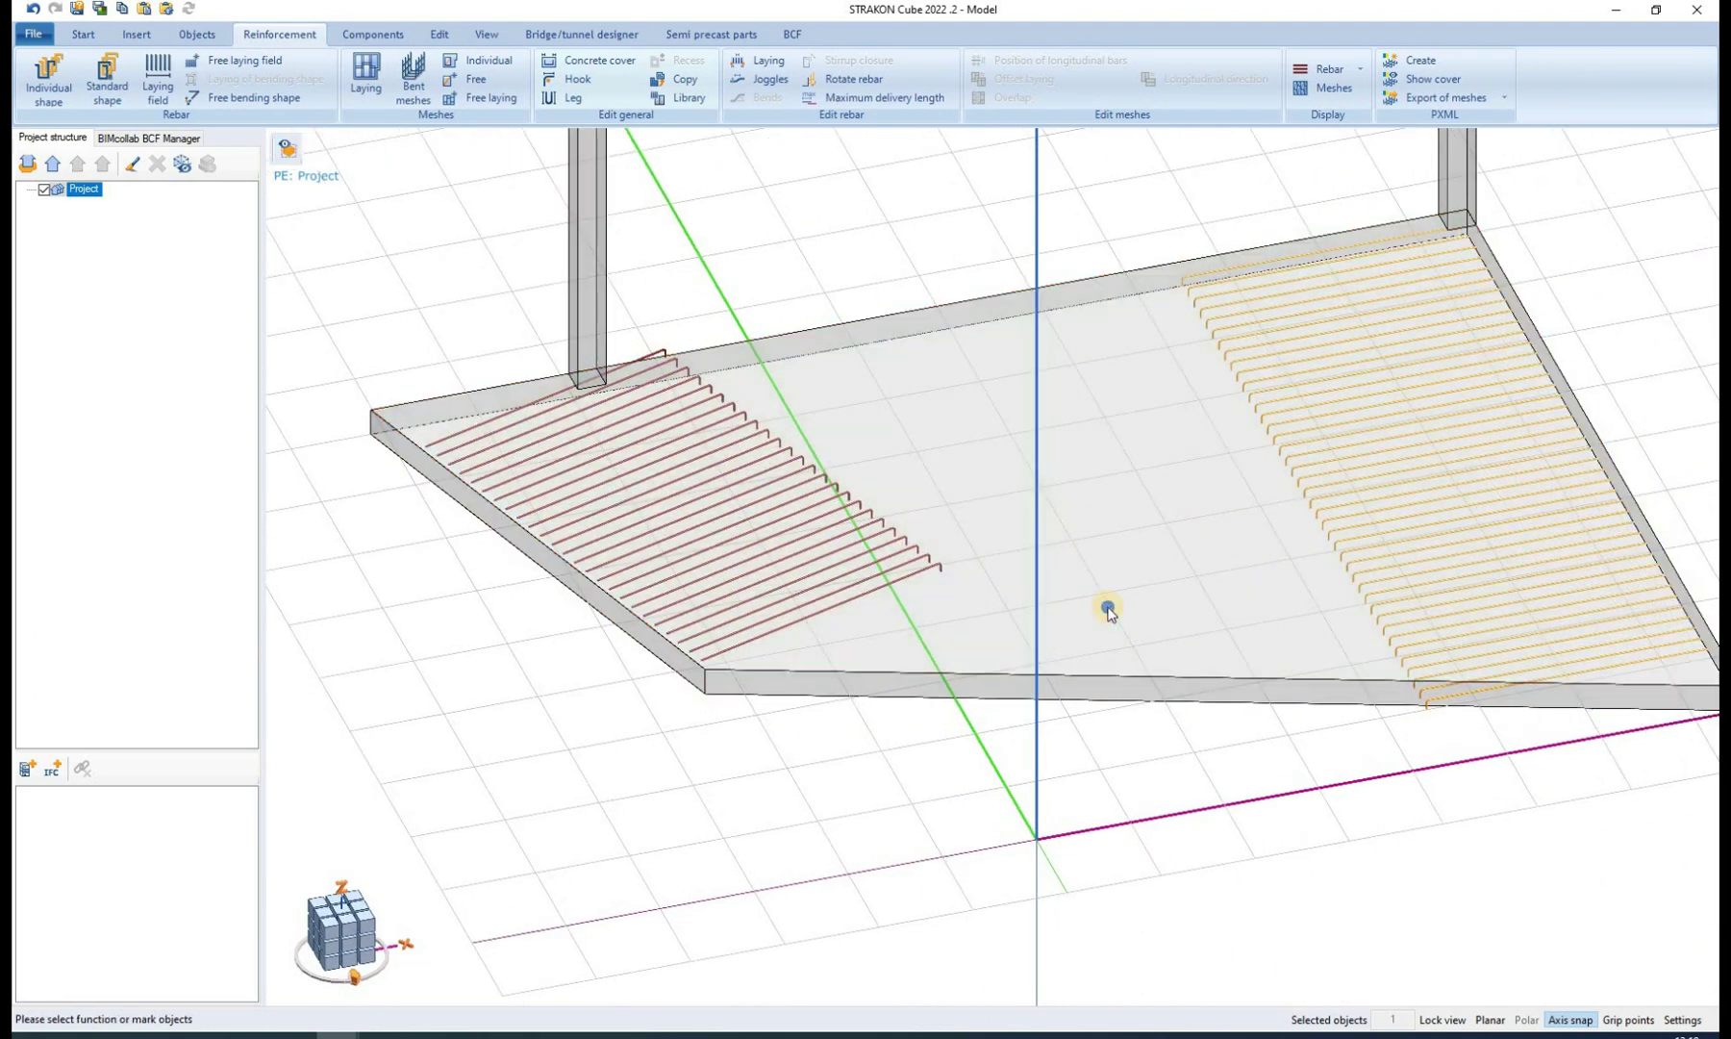
middle_drag(1109, 613, 972, 567)
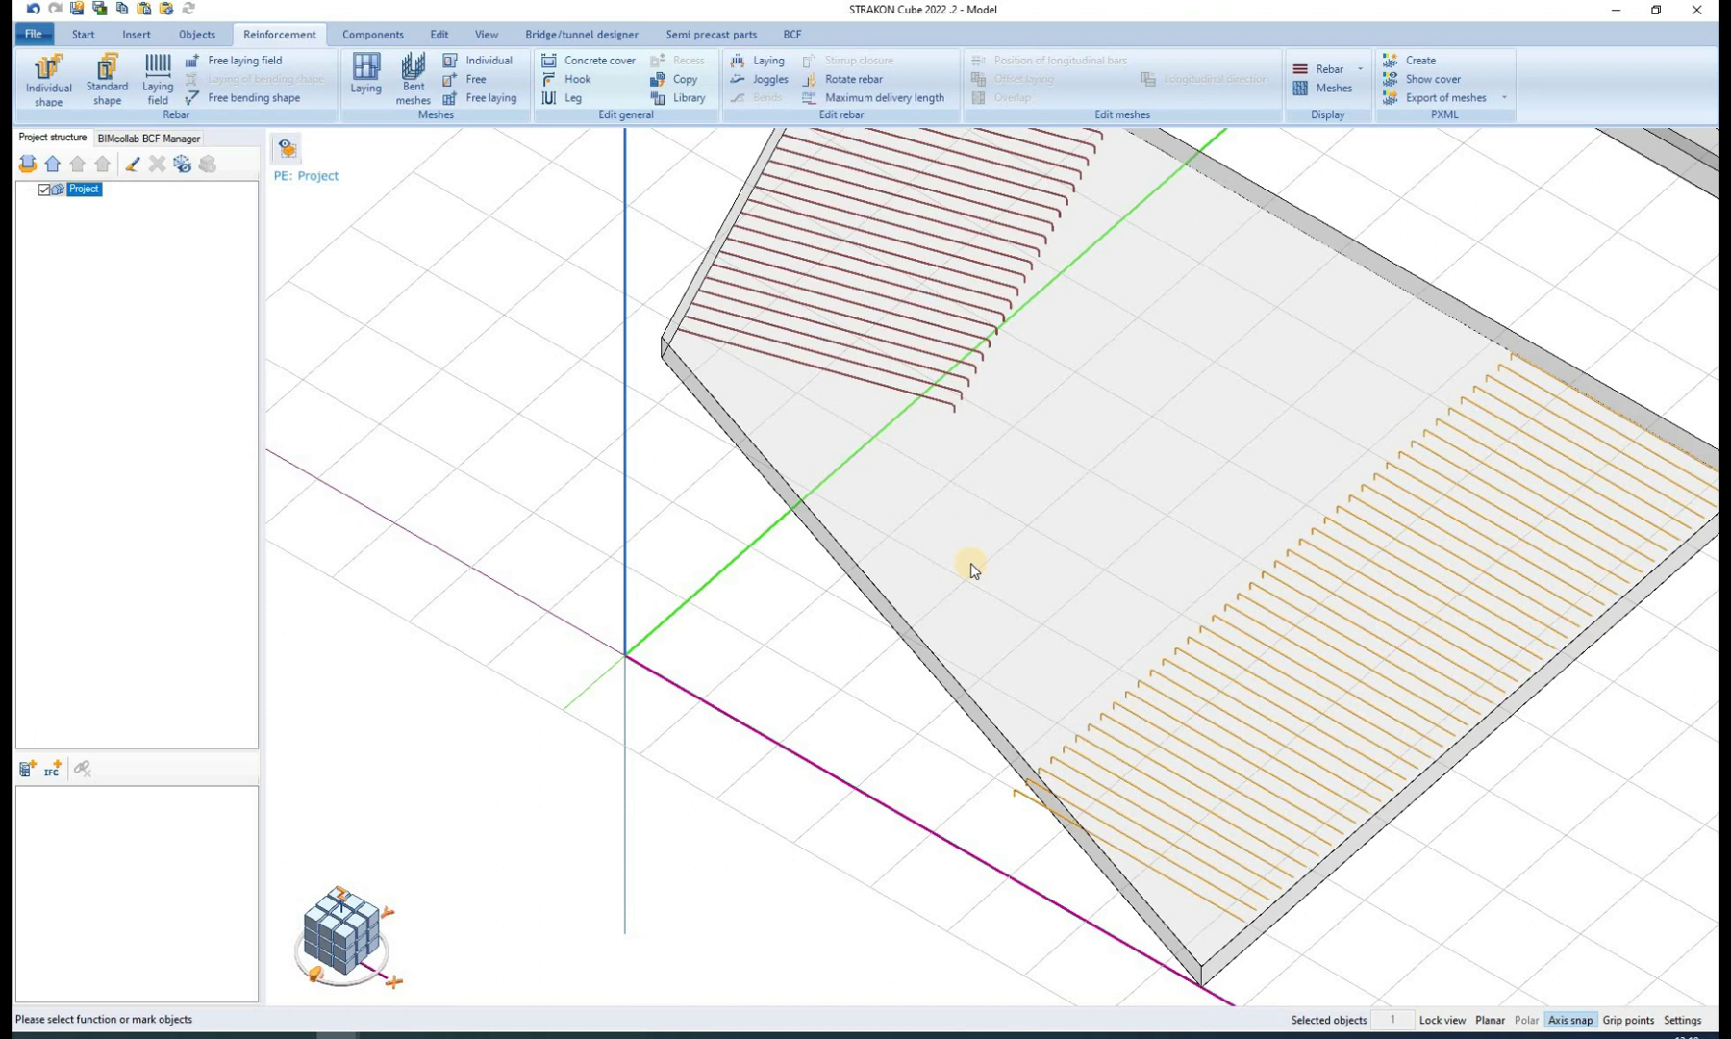
middle_drag(1043, 600, 1320, 539)
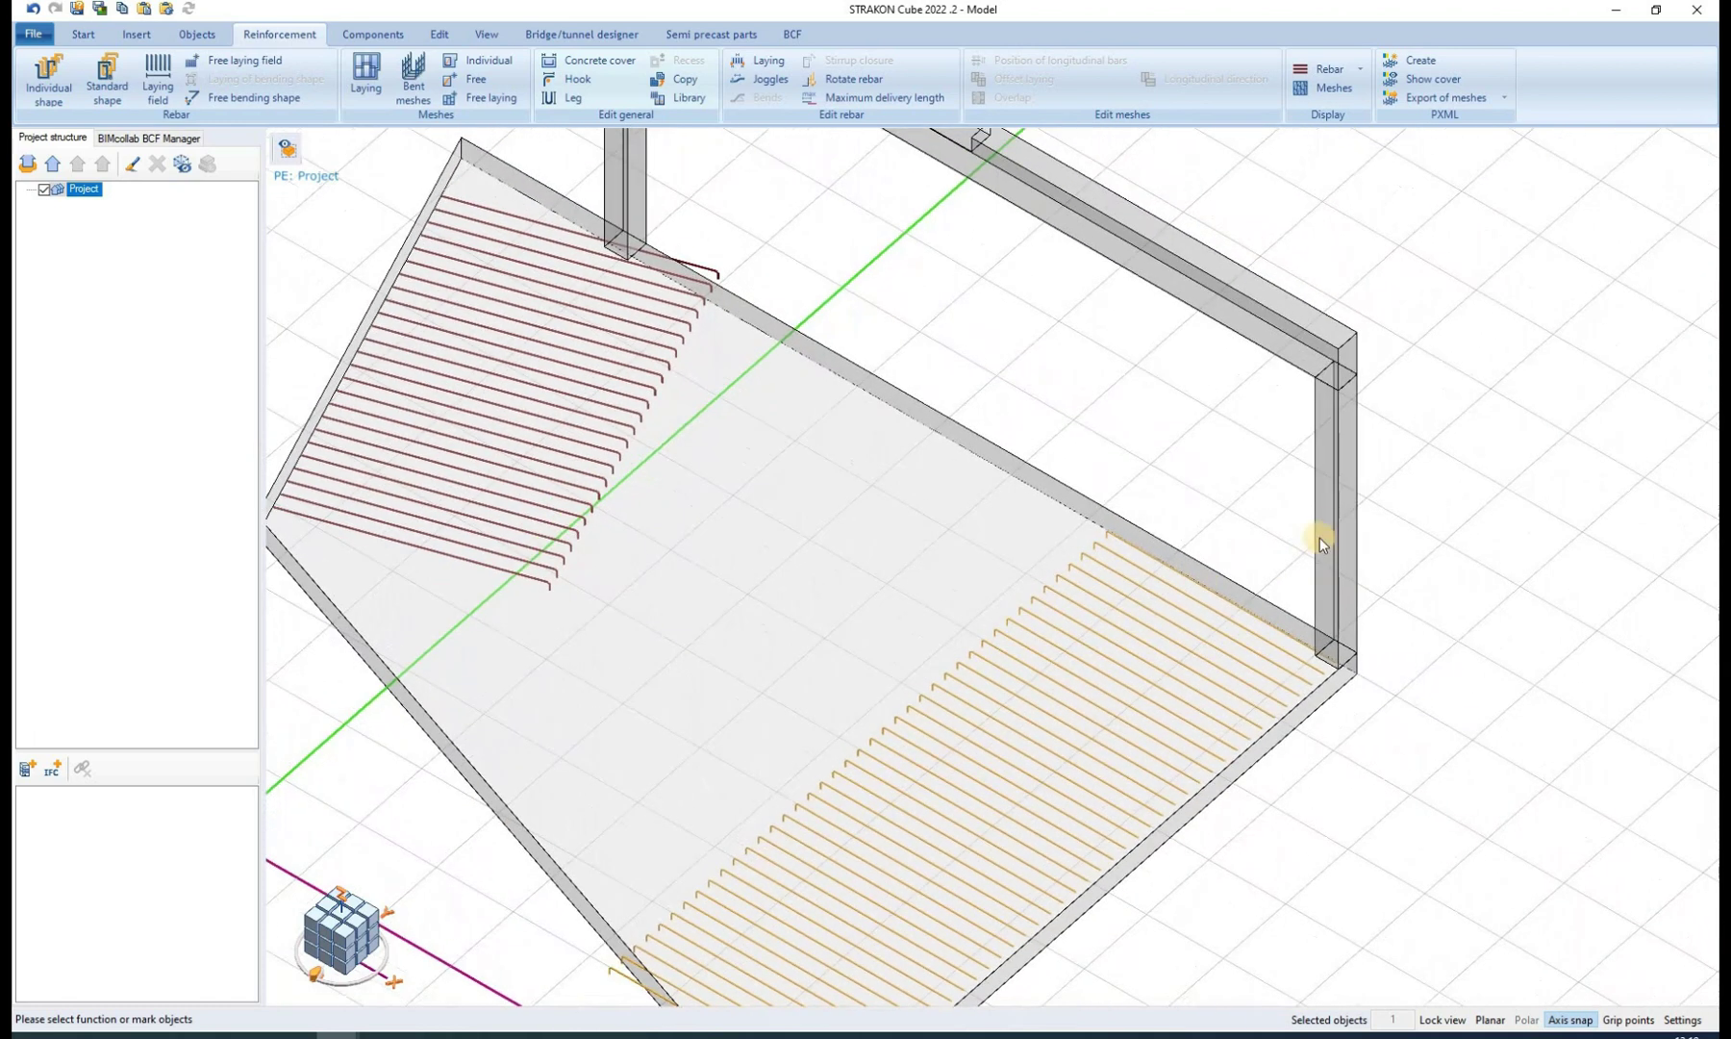
- Lay Ø 8.0 stirrups in the column along a path from its top corner to its bottom corner
click(1336, 521)
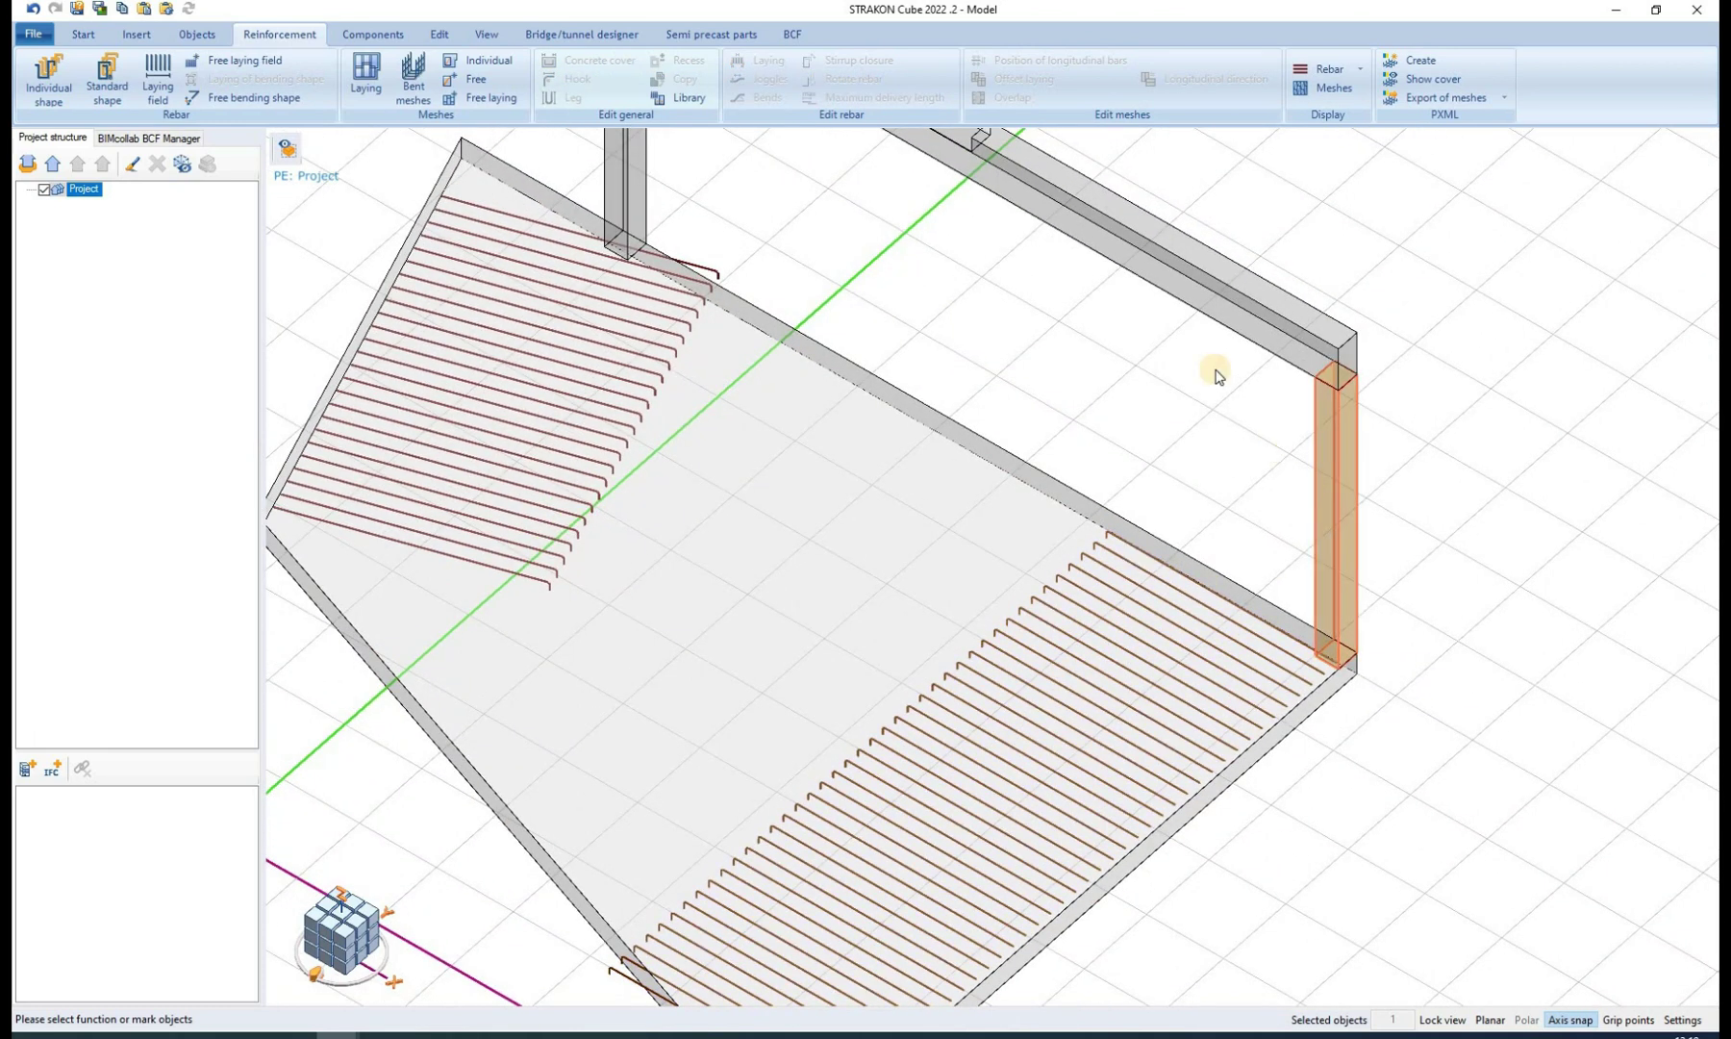
click(124, 80)
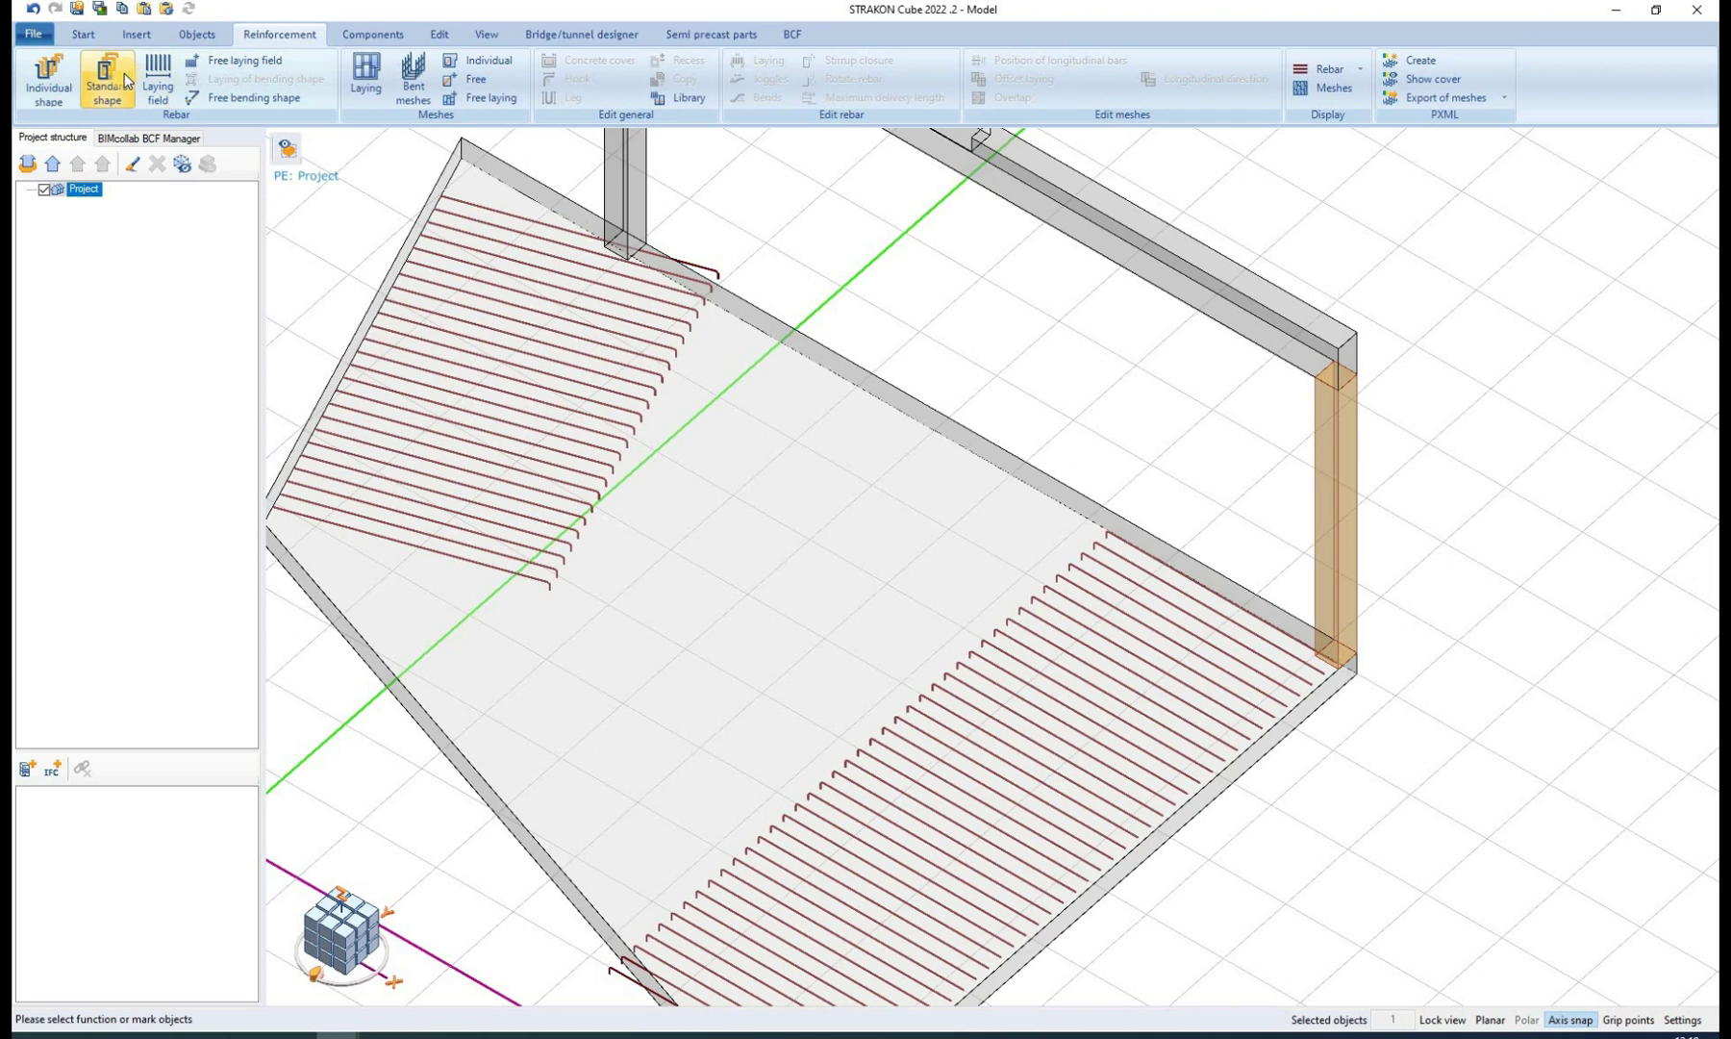
click(124, 73)
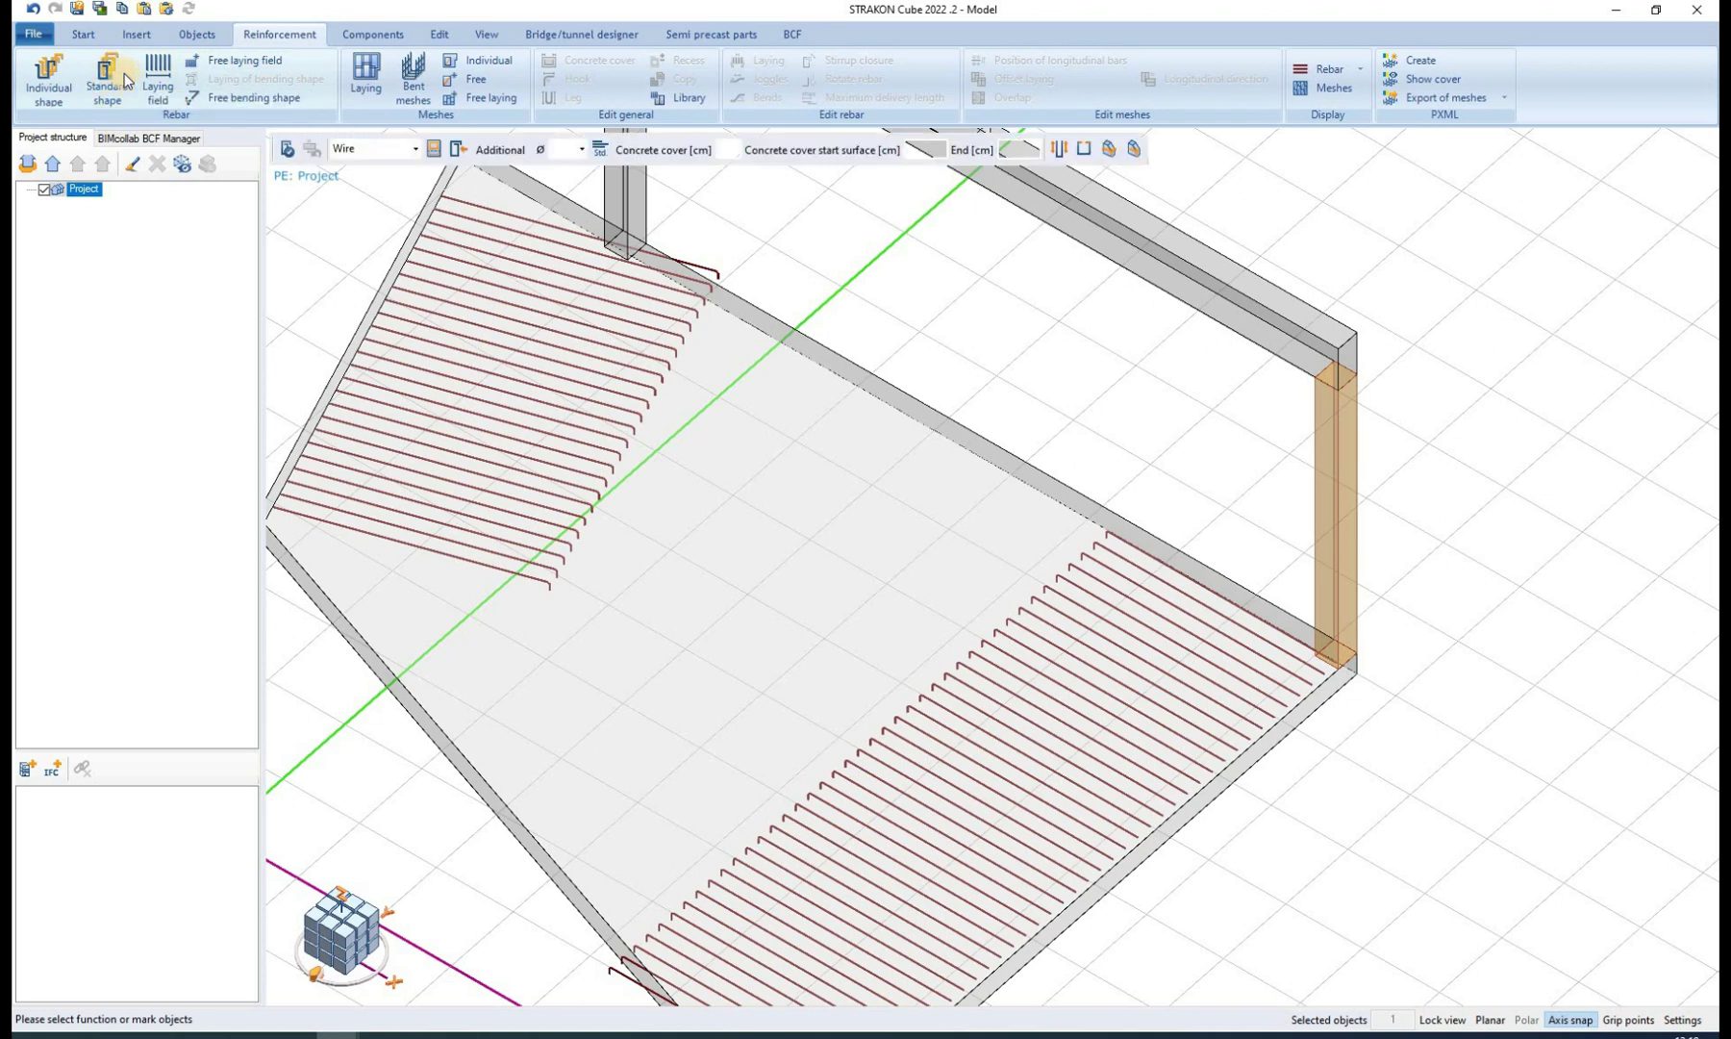
click(418, 149)
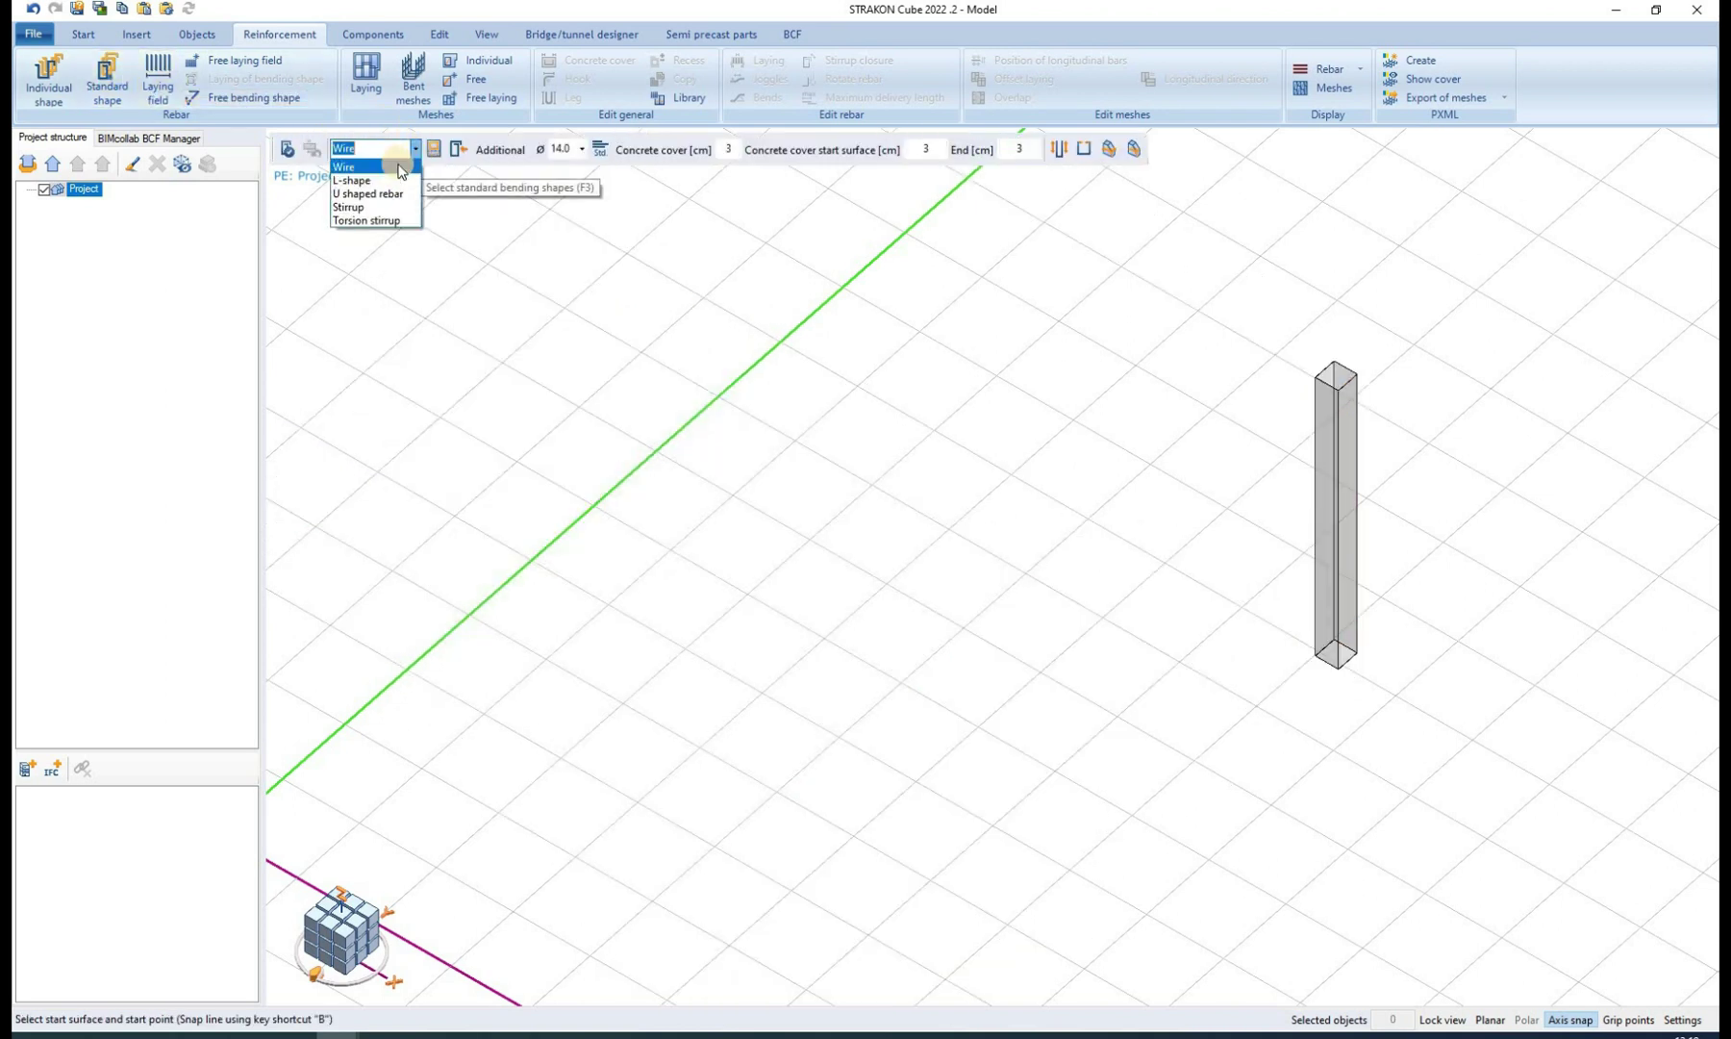
click(370, 220)
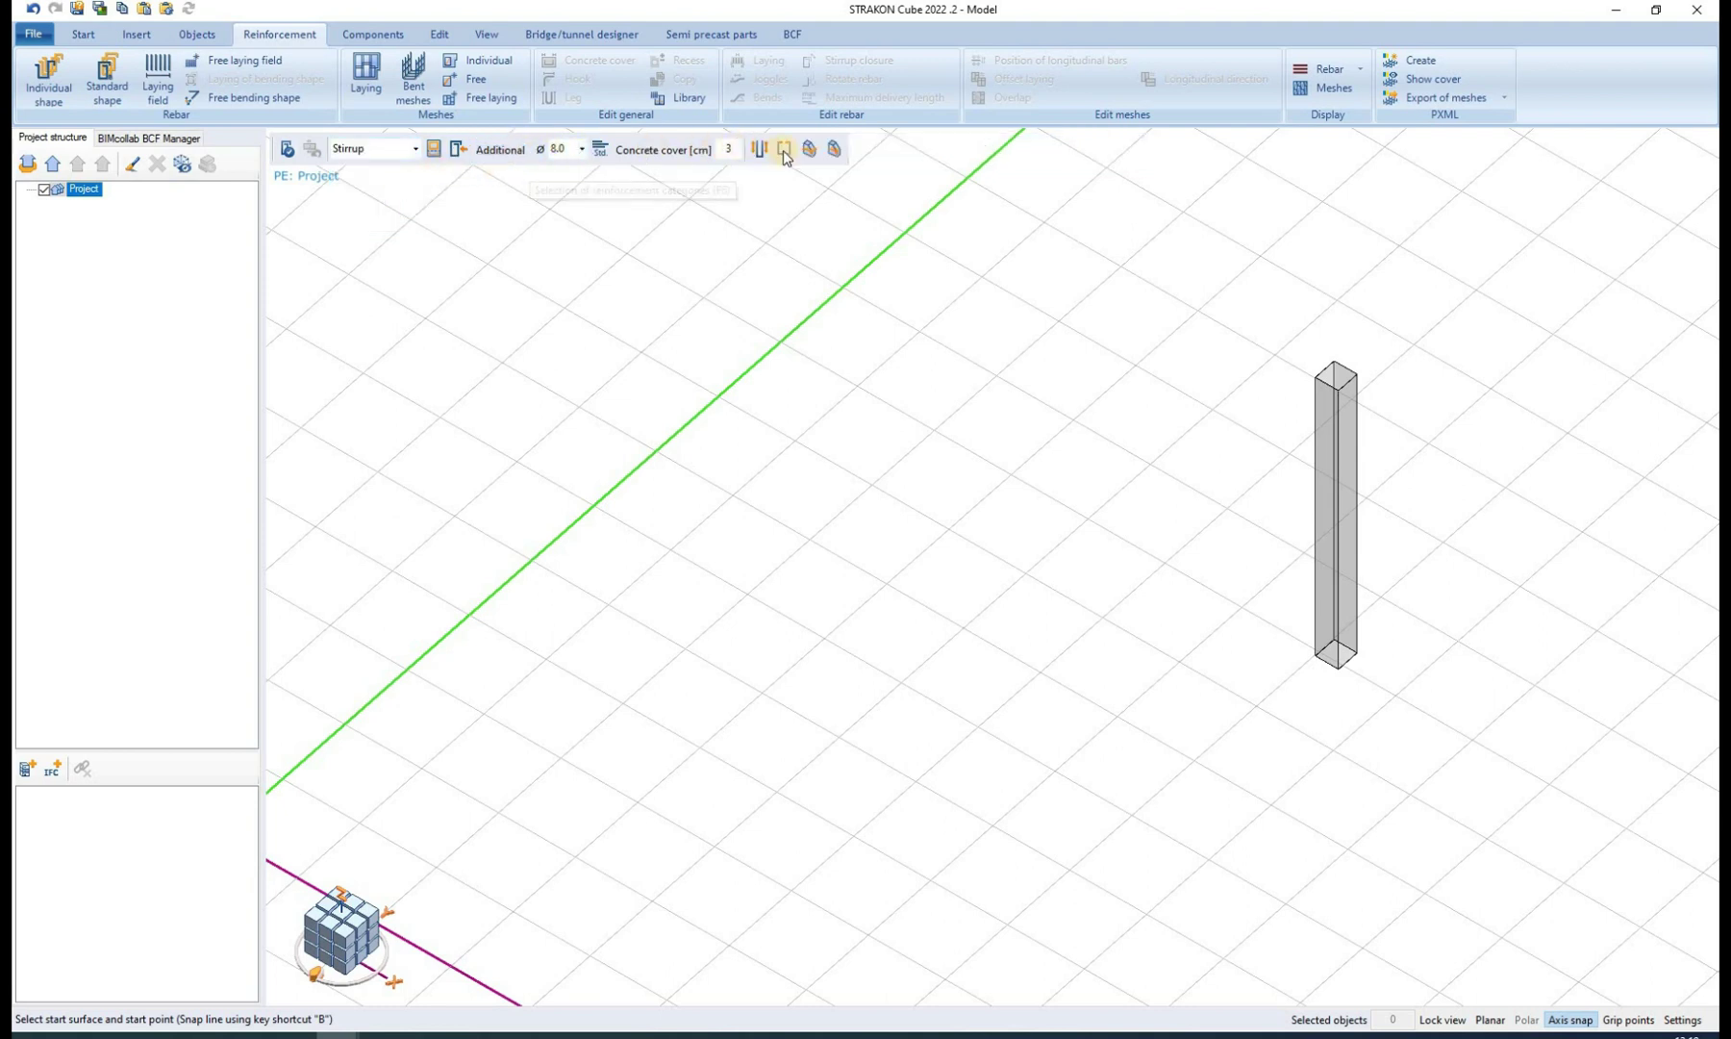
scroll(1358, 379, up, 3)
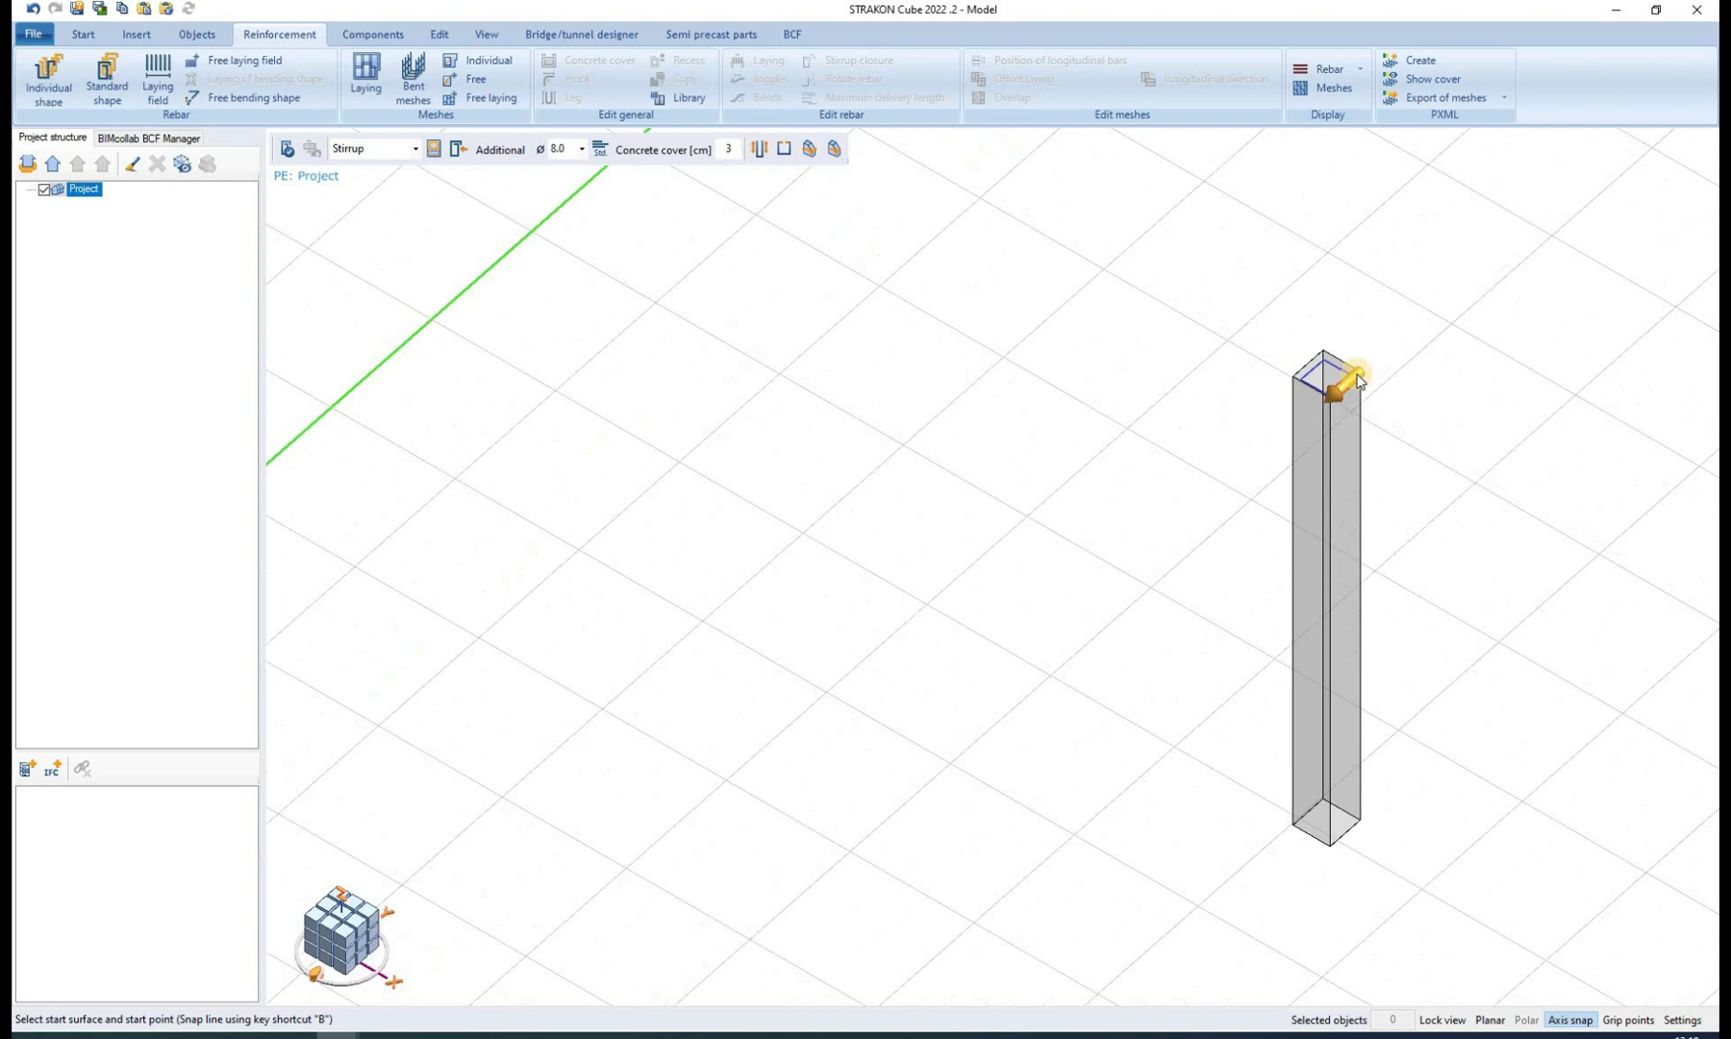
click(1358, 380)
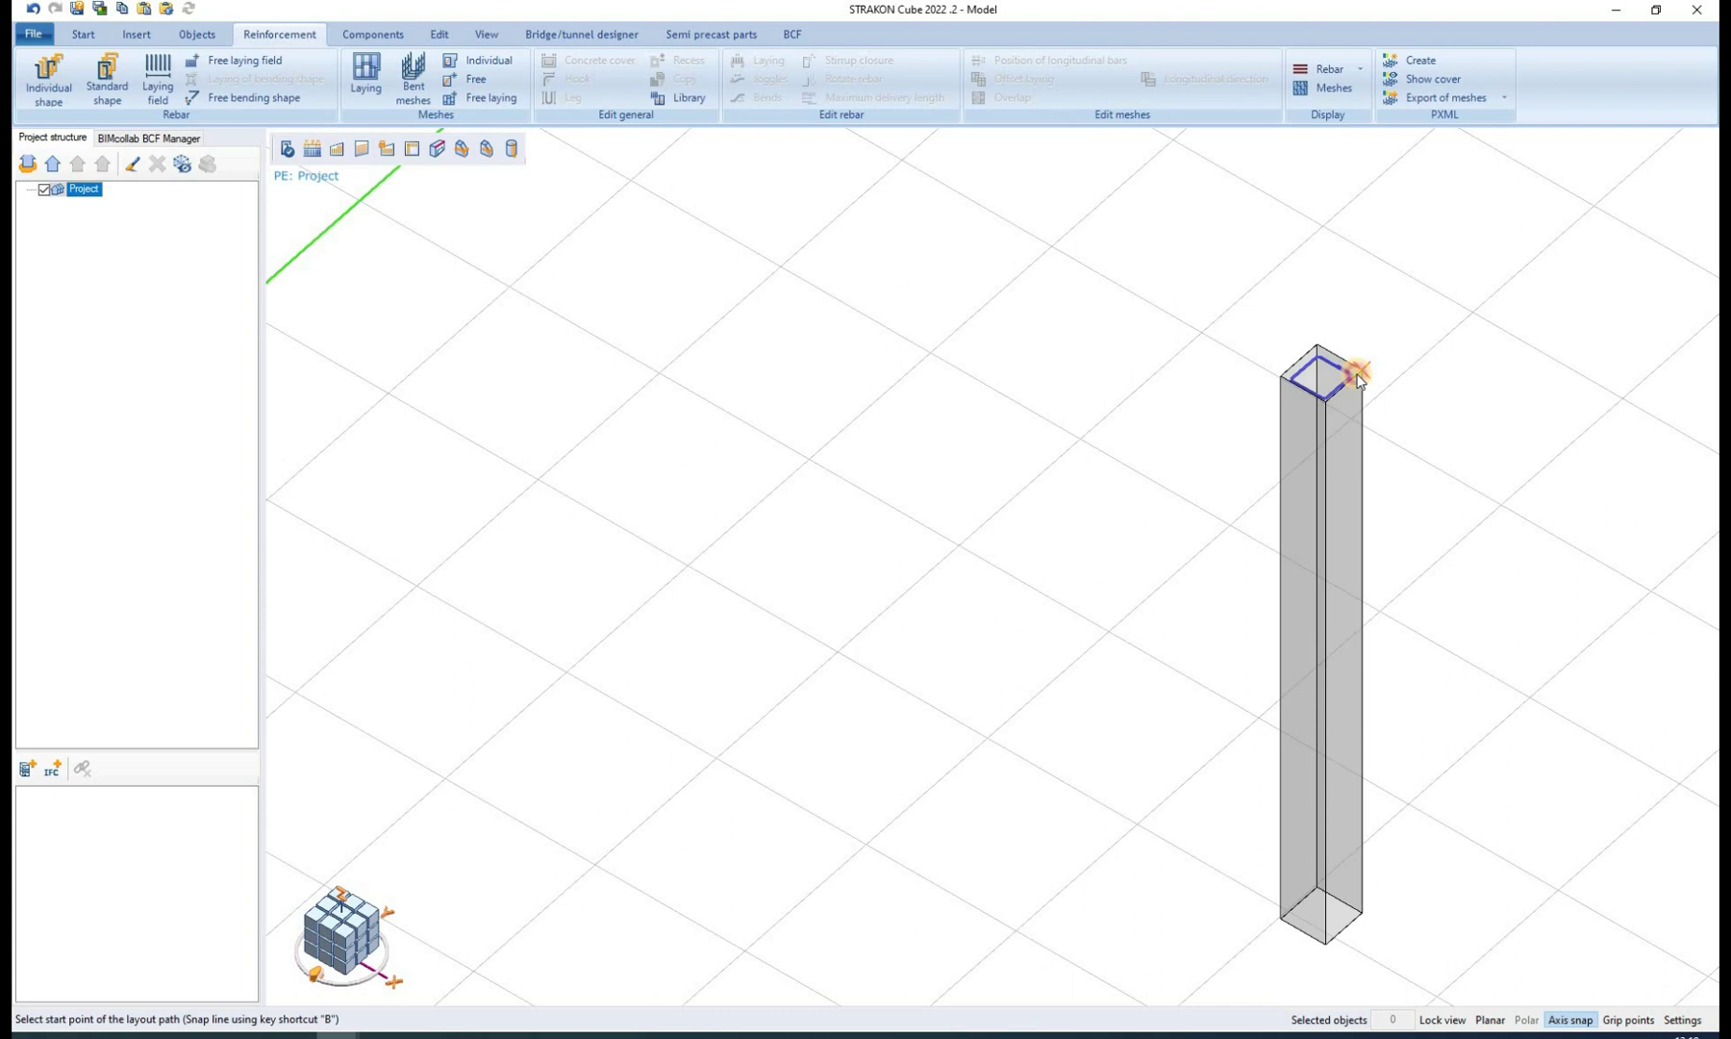
click(1357, 380)
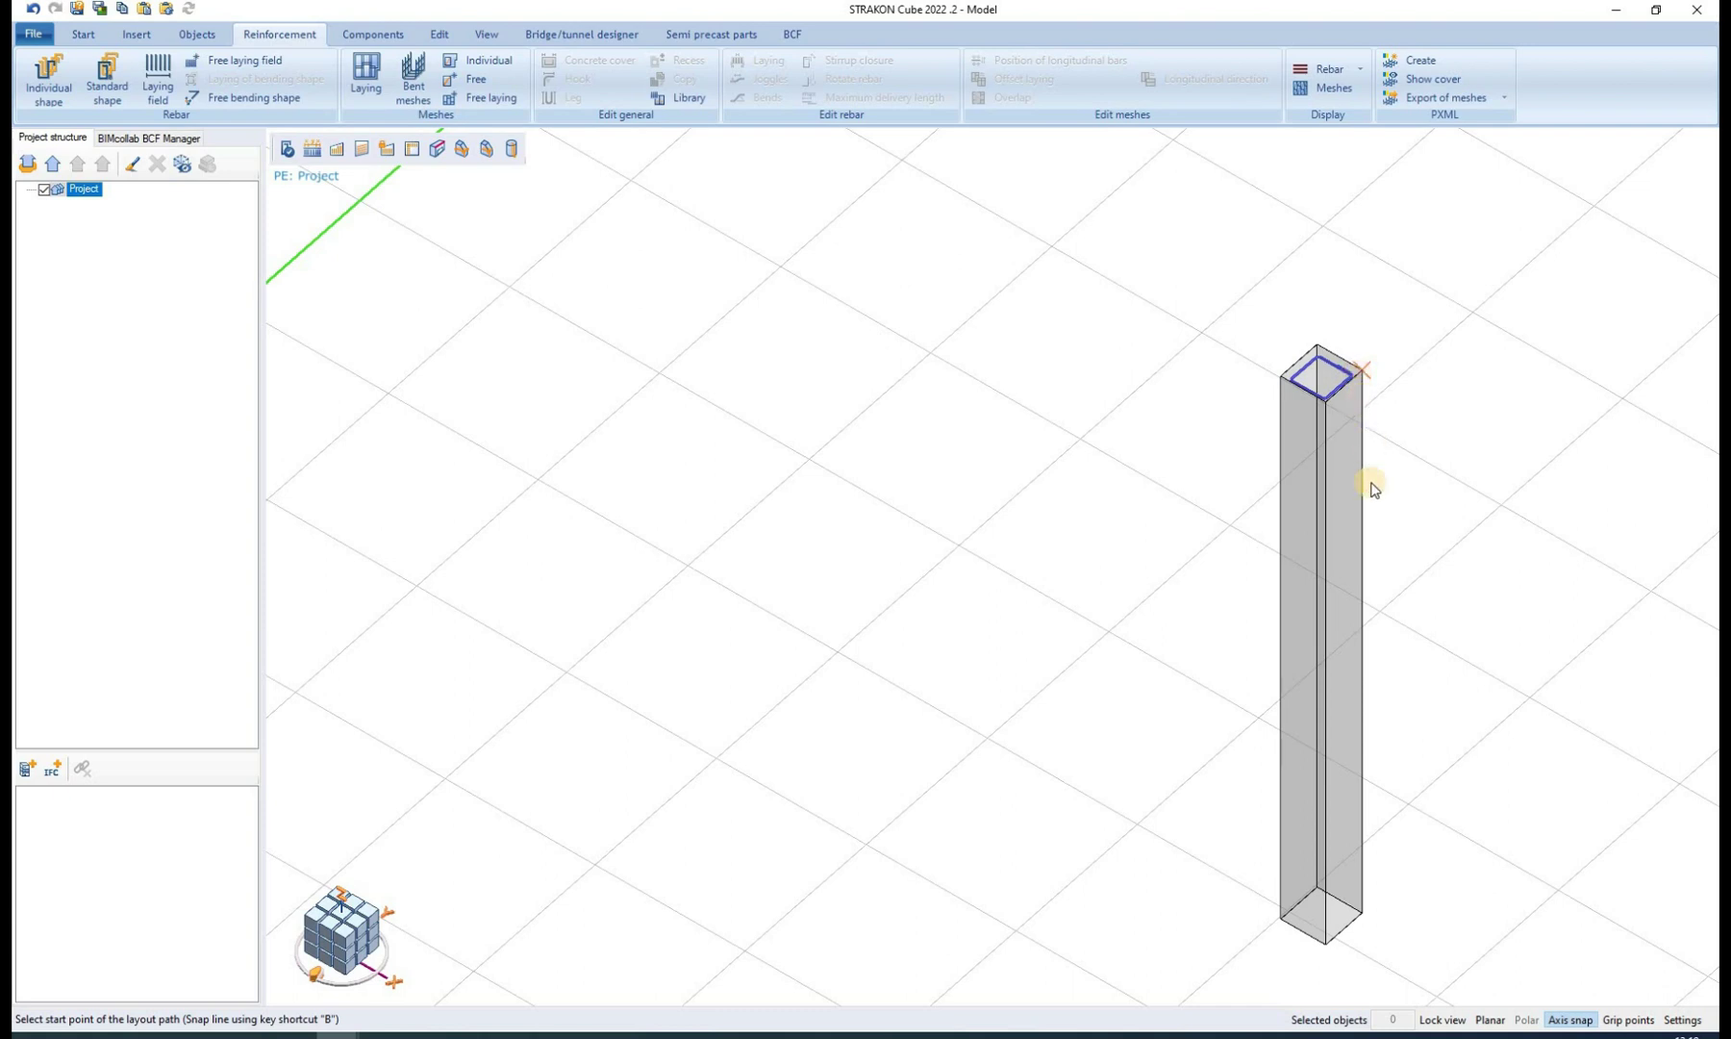
click(1360, 924)
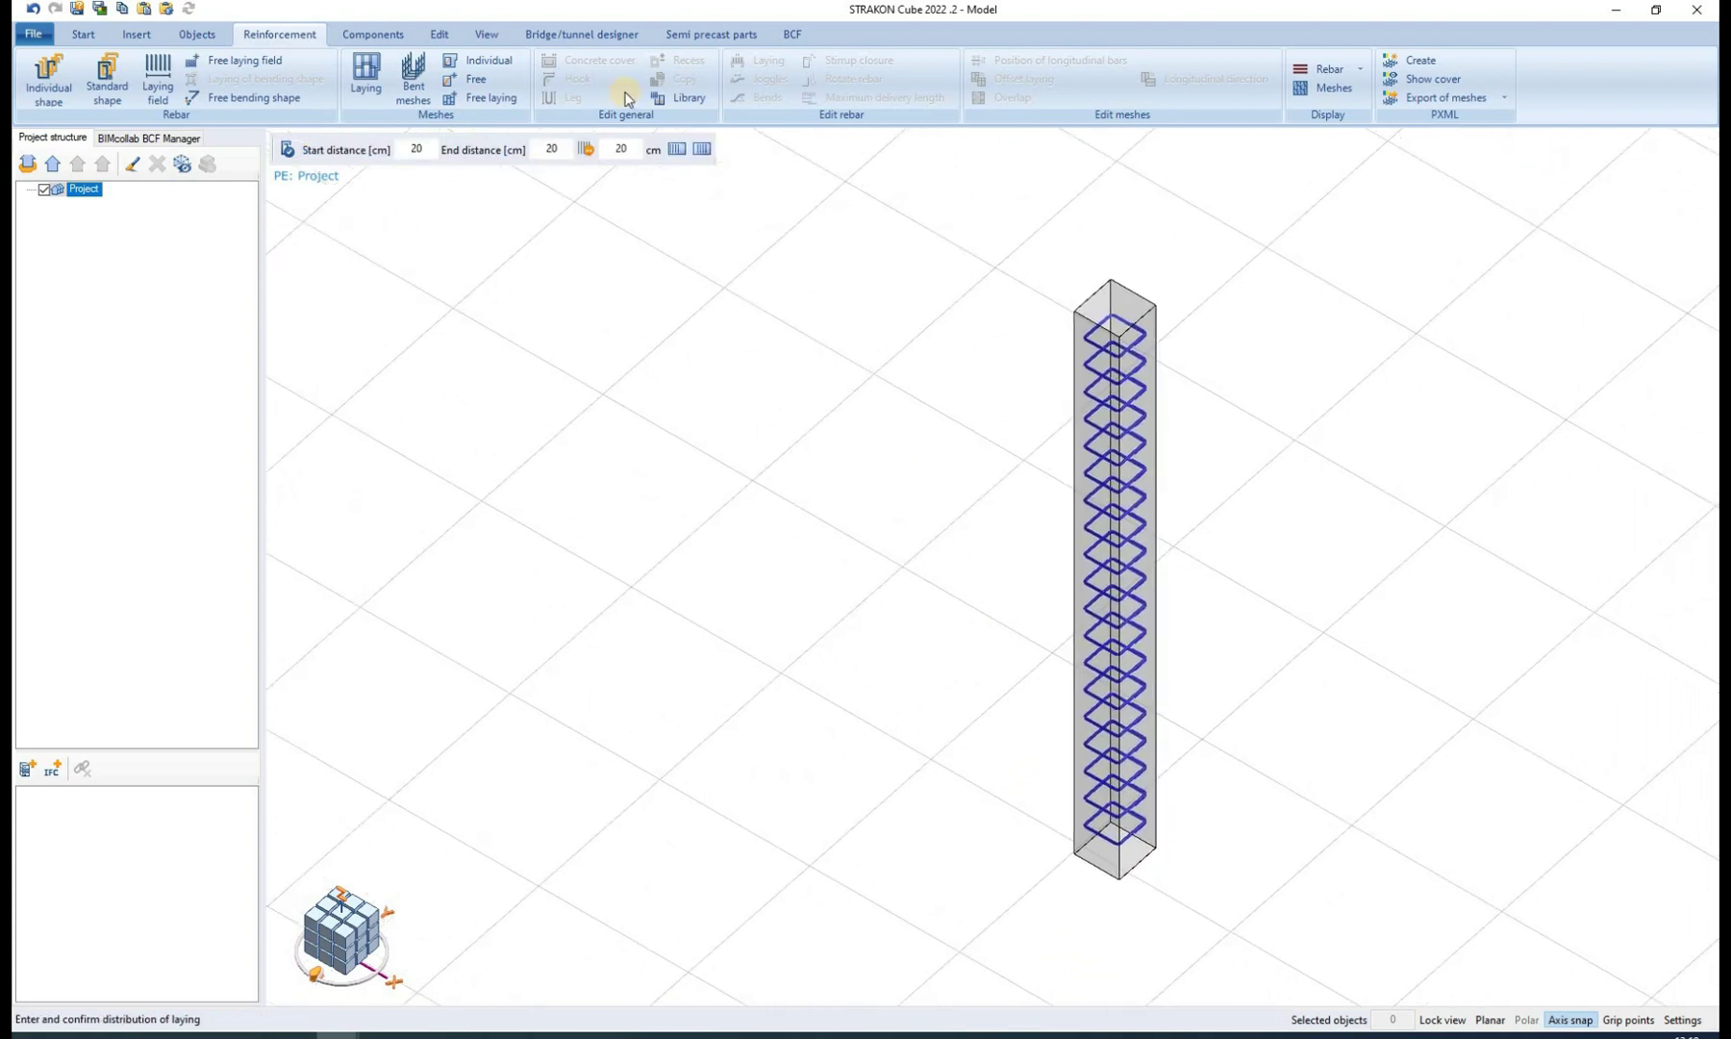
- Distribute the column stirrups at 20 cm spacing with a -20 cm start and 50 cm end distance
click(586, 150)
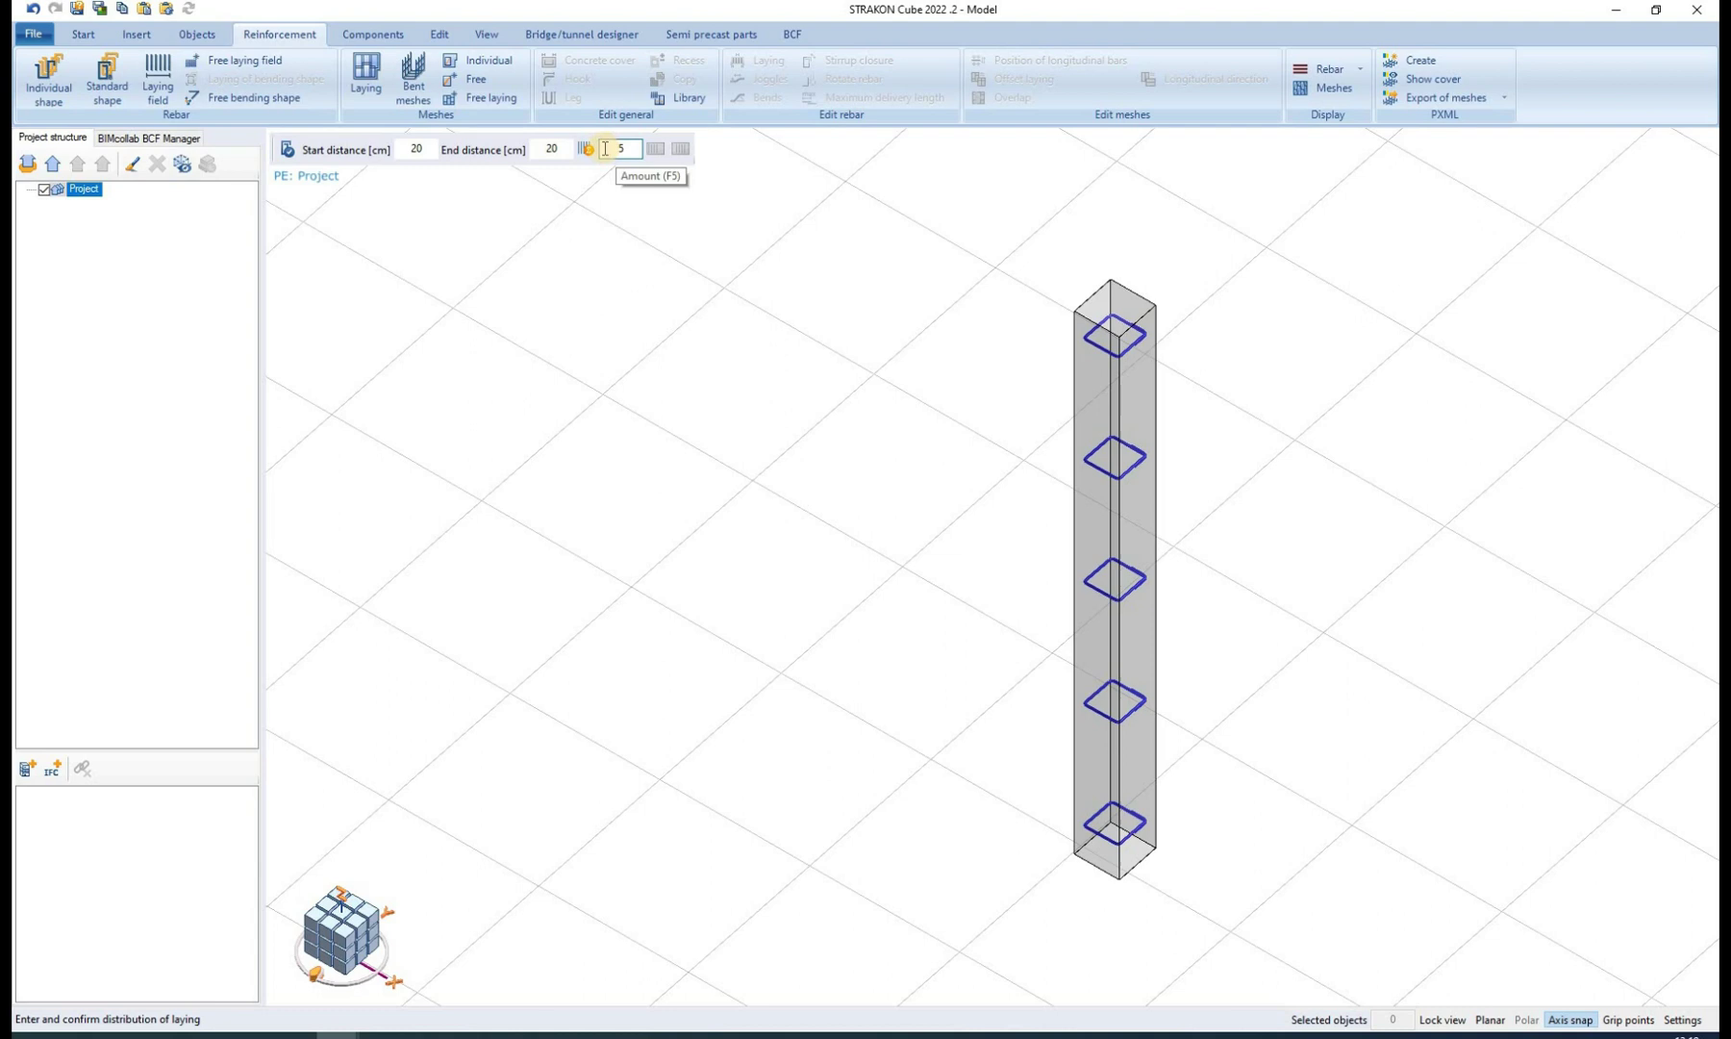
click(586, 150)
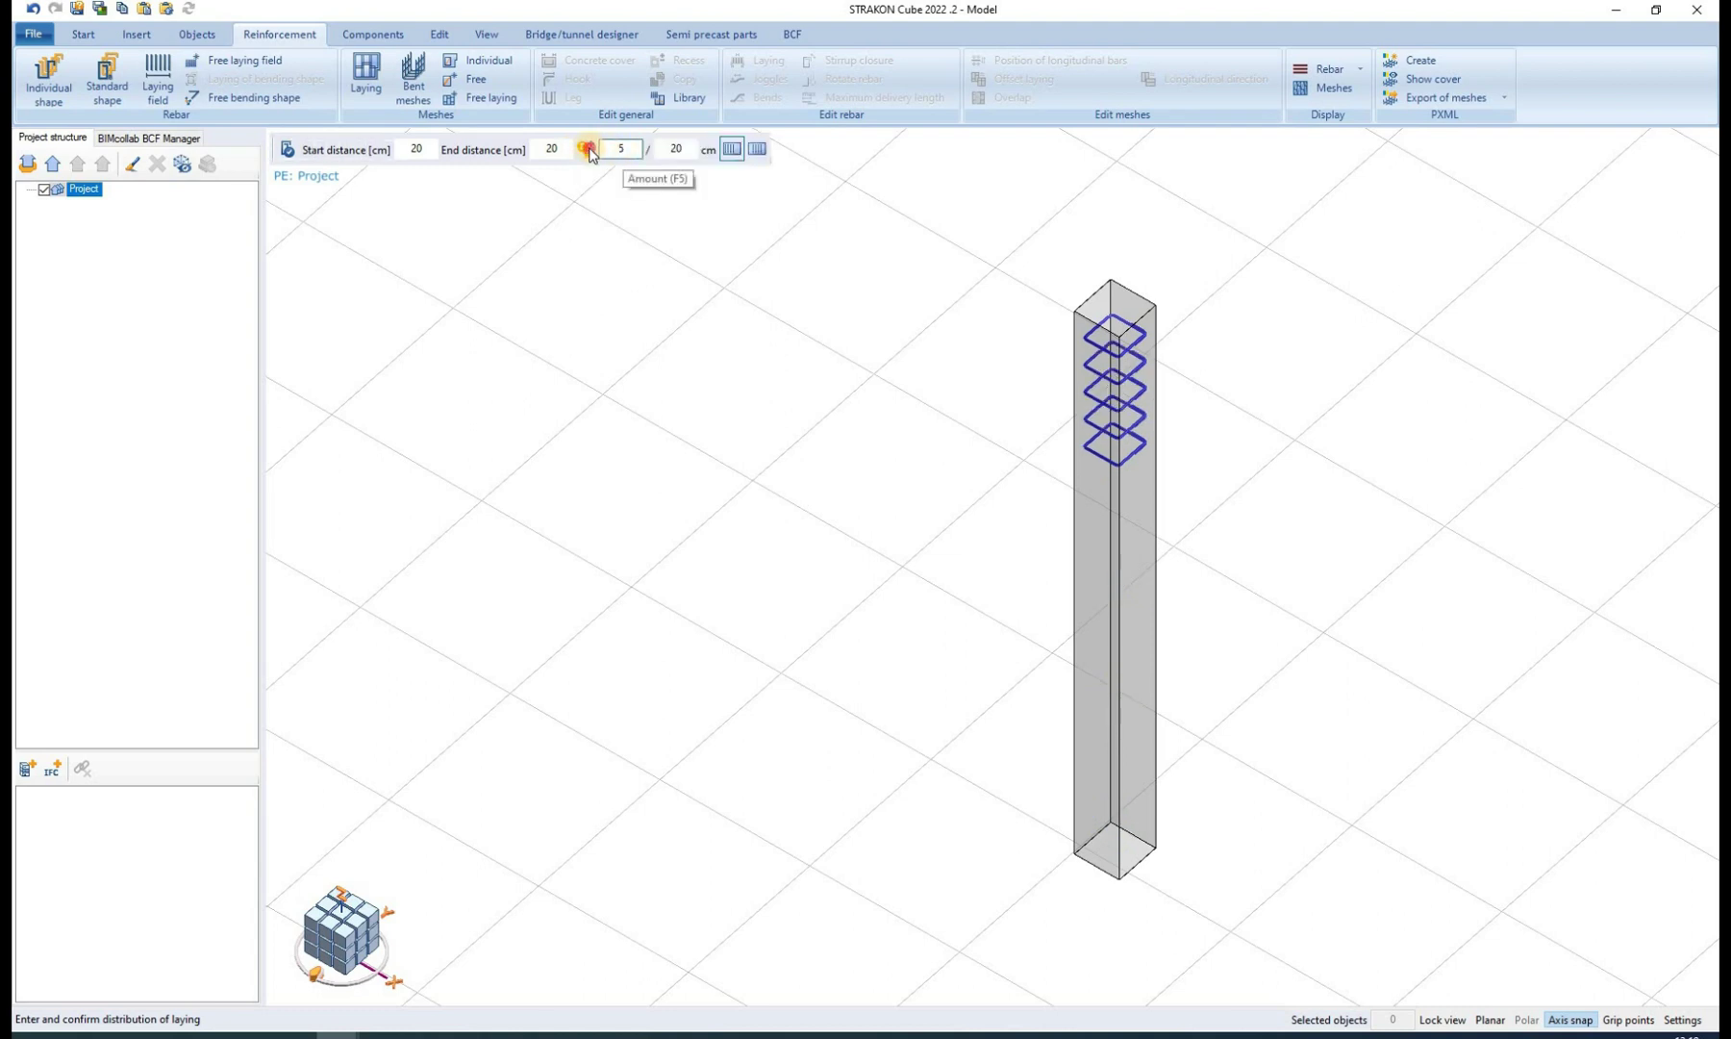
click(586, 149)
click(411, 147)
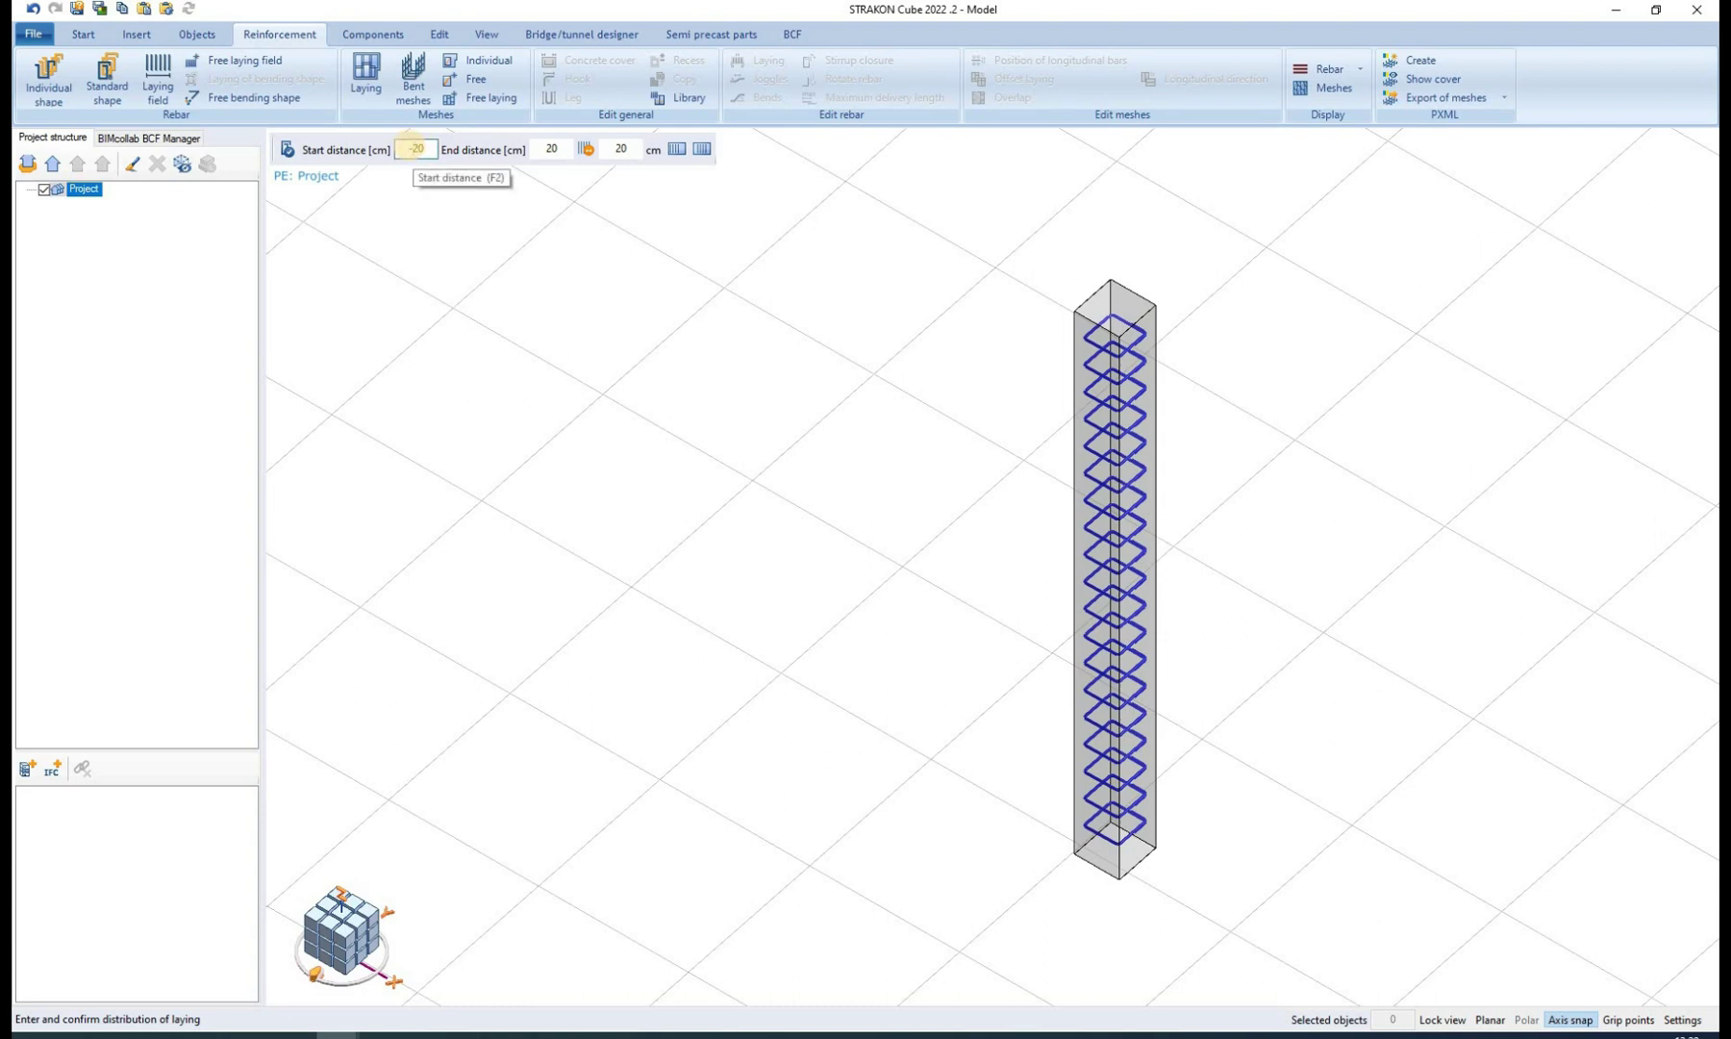
text(-)
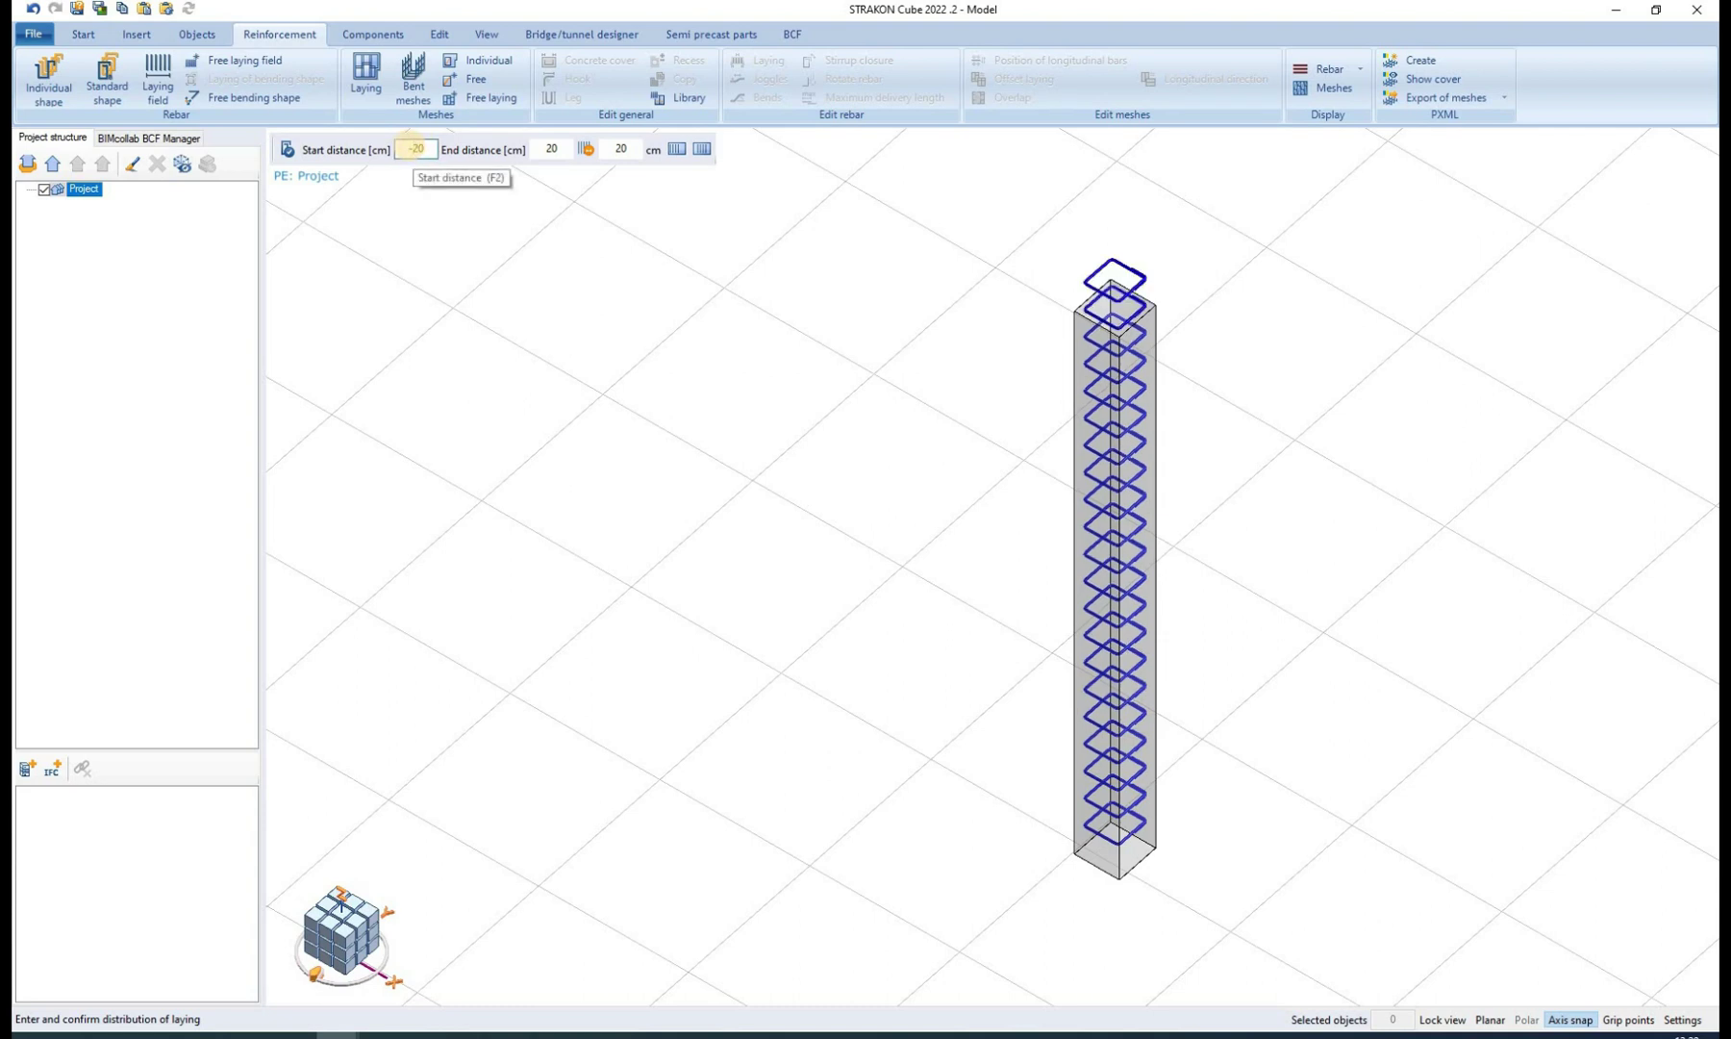
click(545, 149)
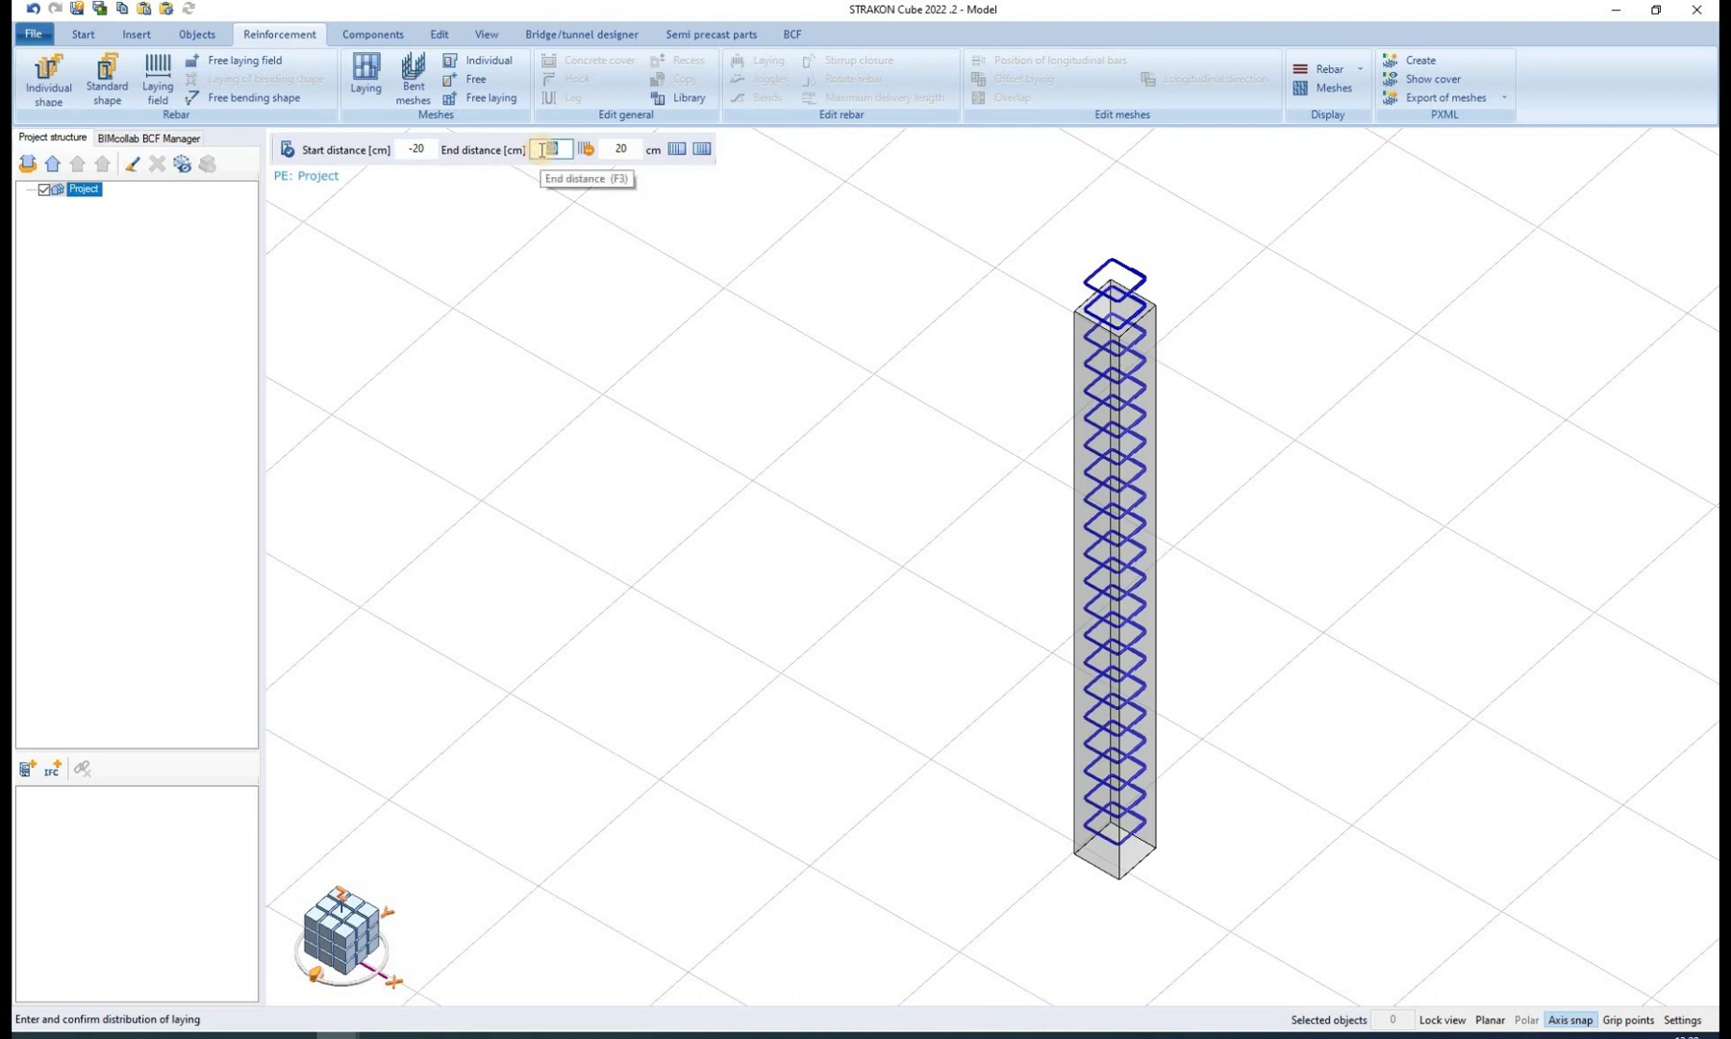
text(50)
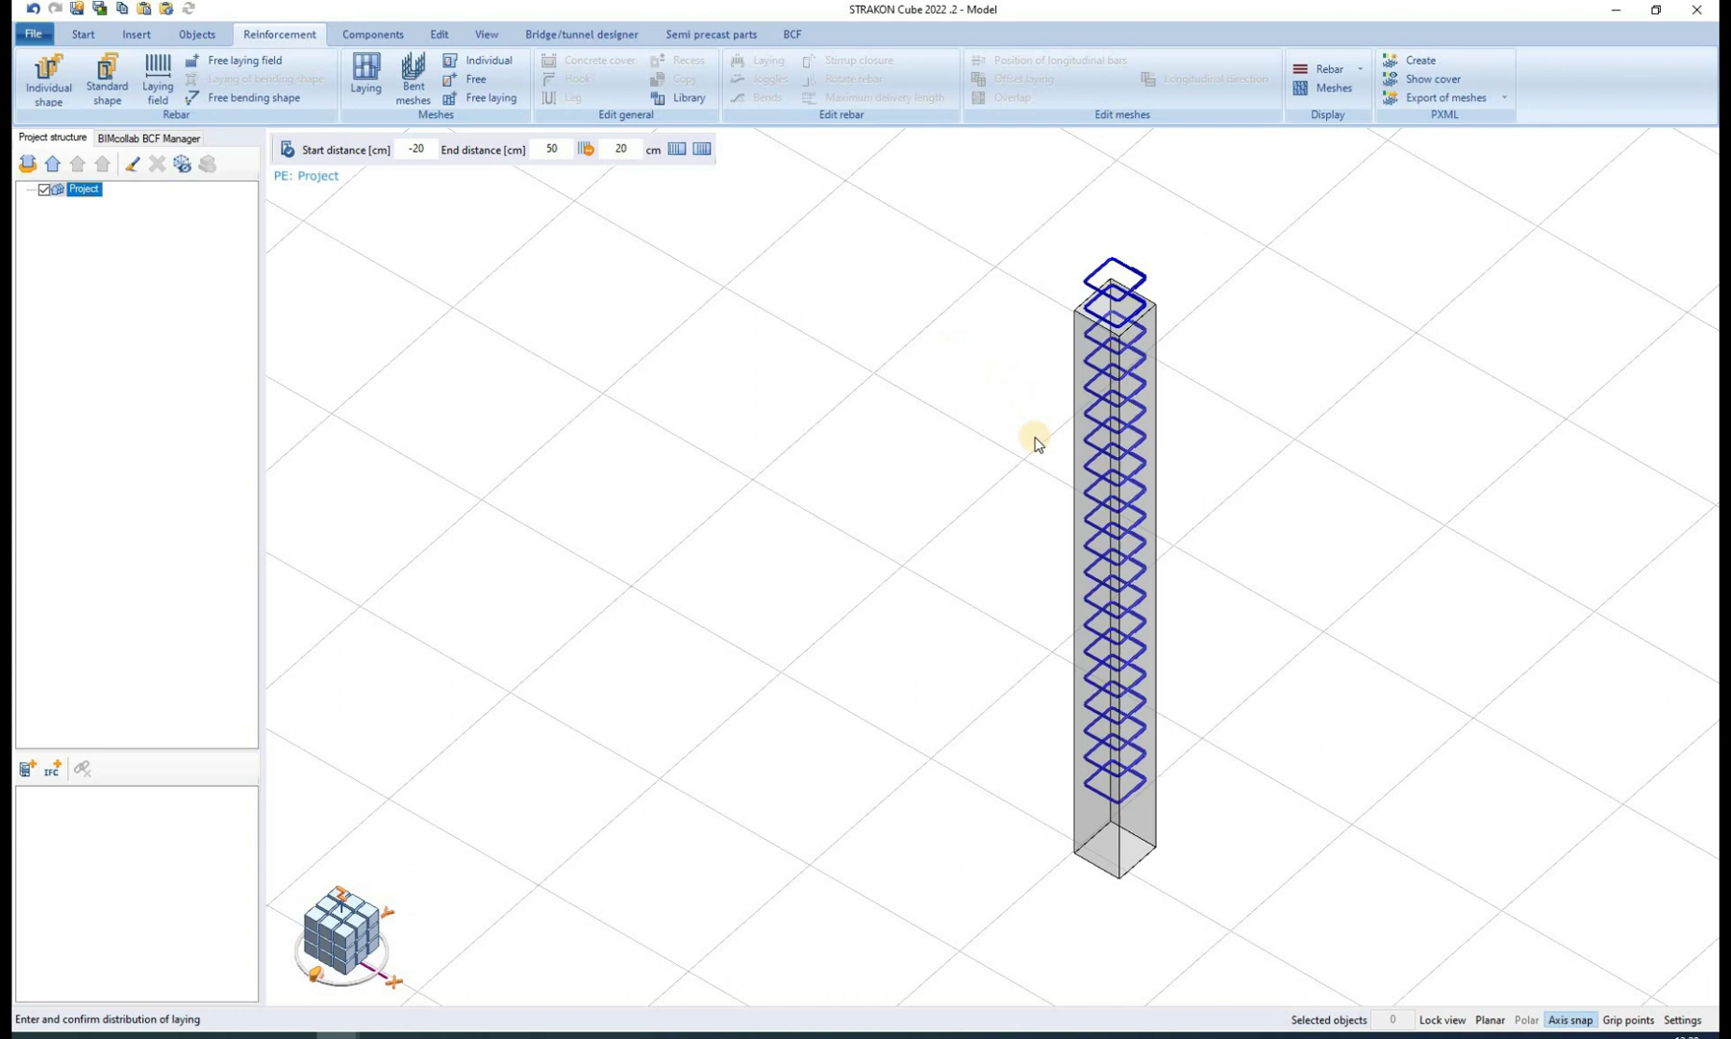
click(1032, 385)
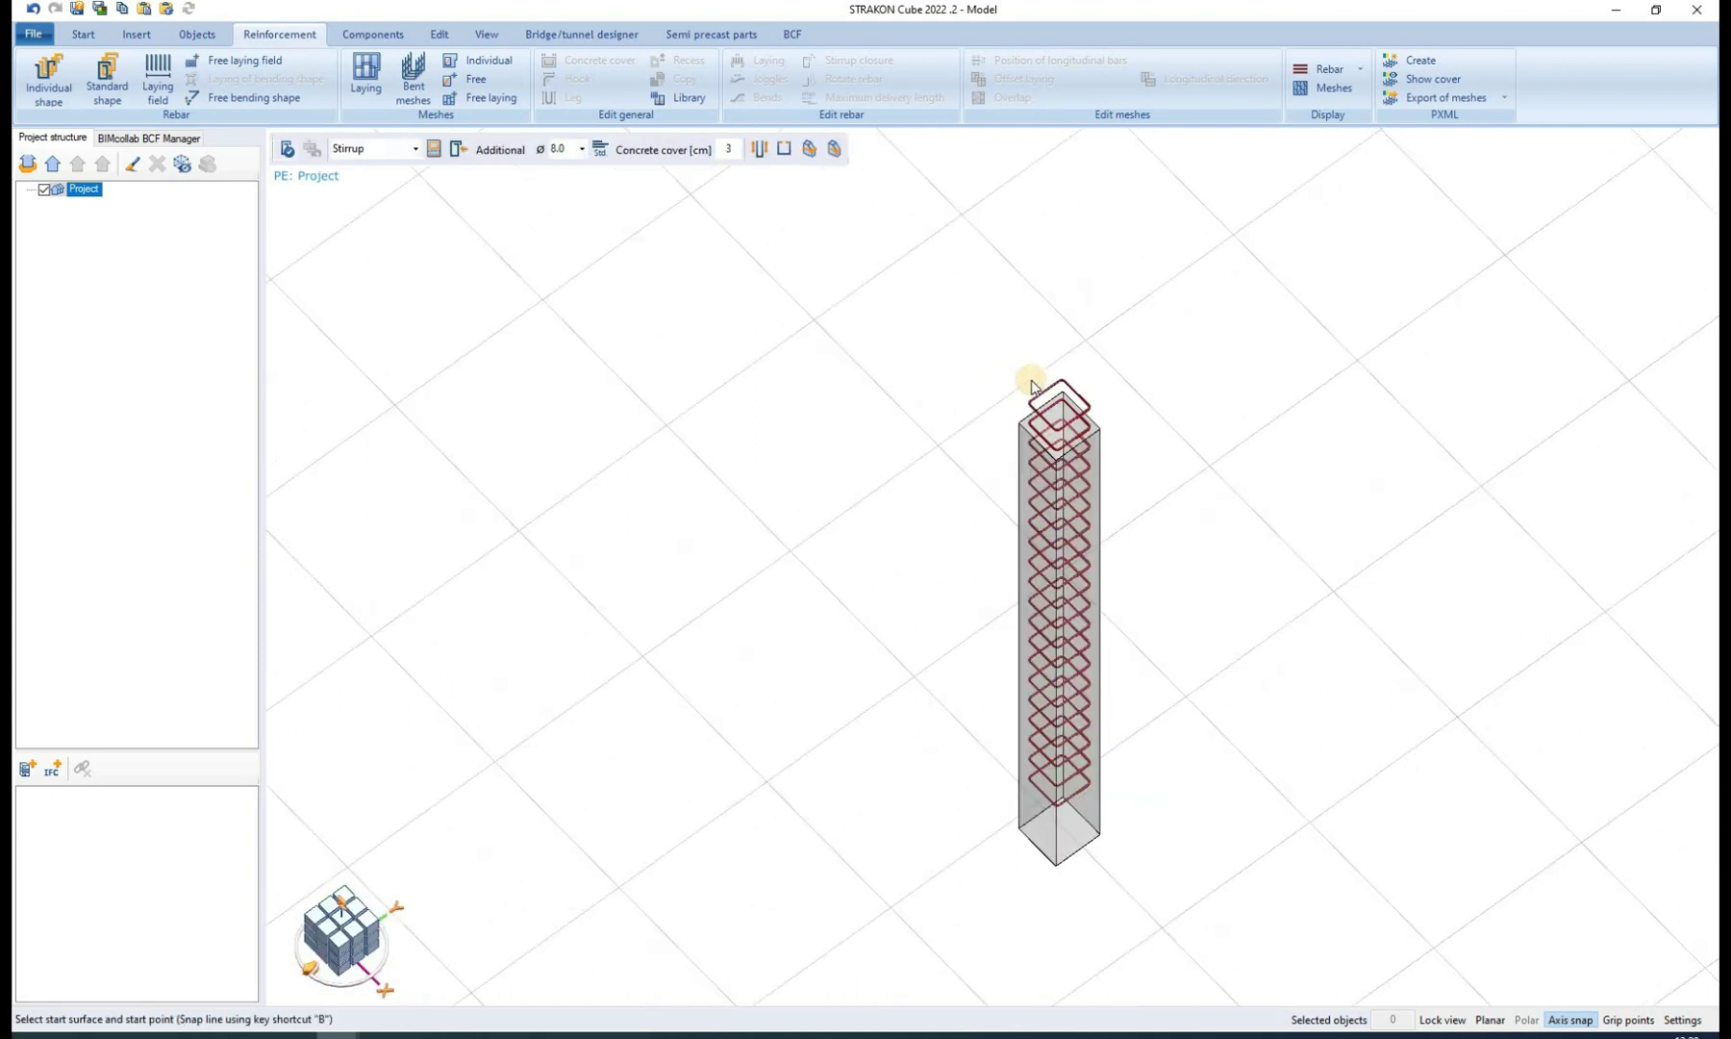
key(Escape)
click(1033, 407)
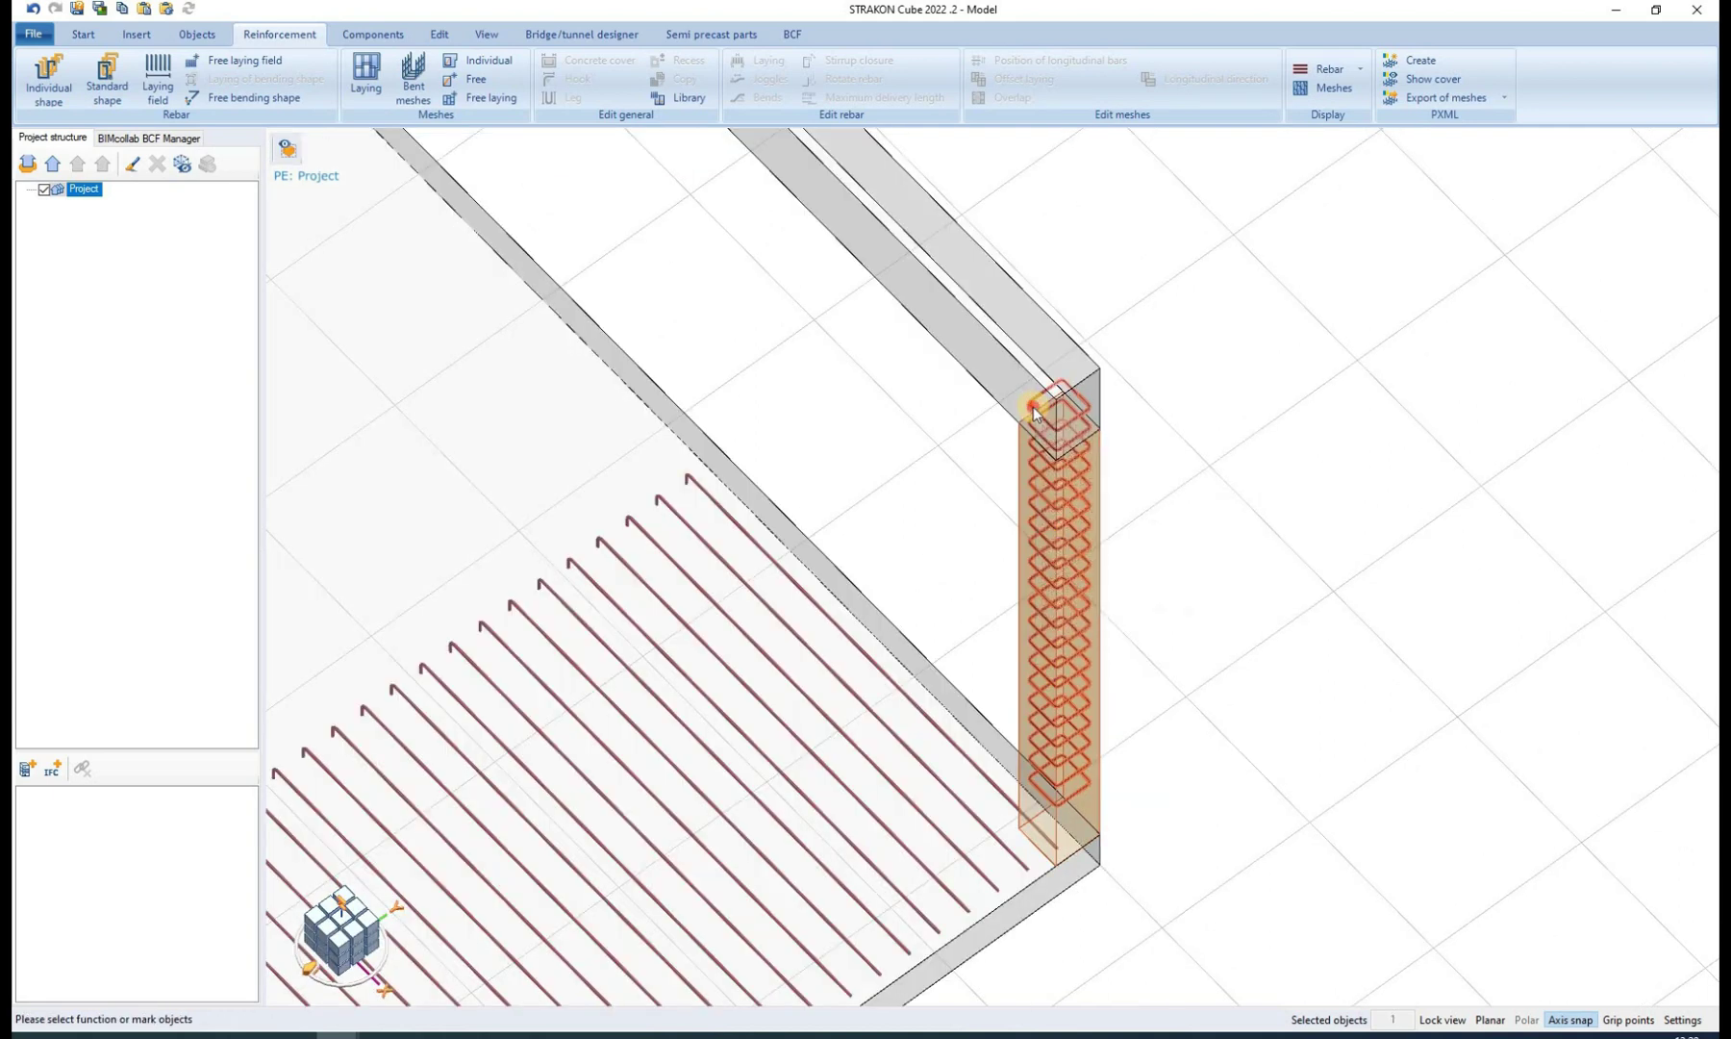
- Change the column stirrups to Ø 12.0 with a 15 cm layout distance, giving 26 stirrups
double_click(1033, 406)
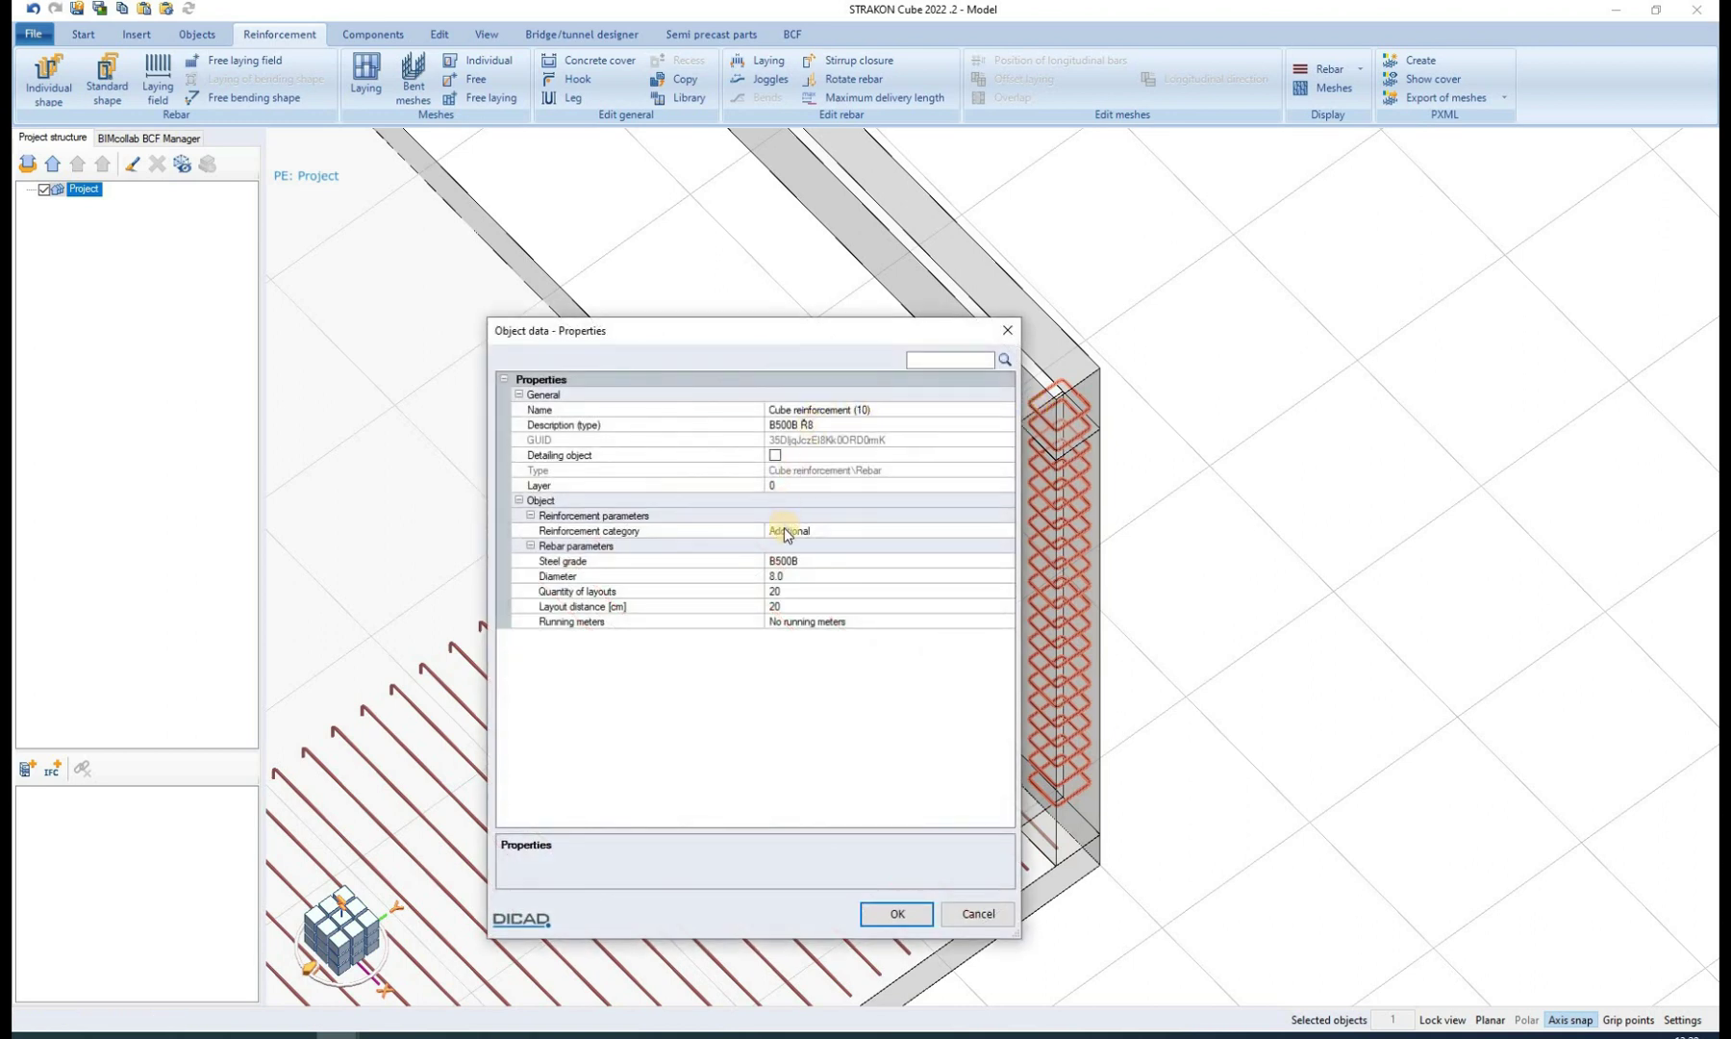
click(781, 575)
click(1001, 576)
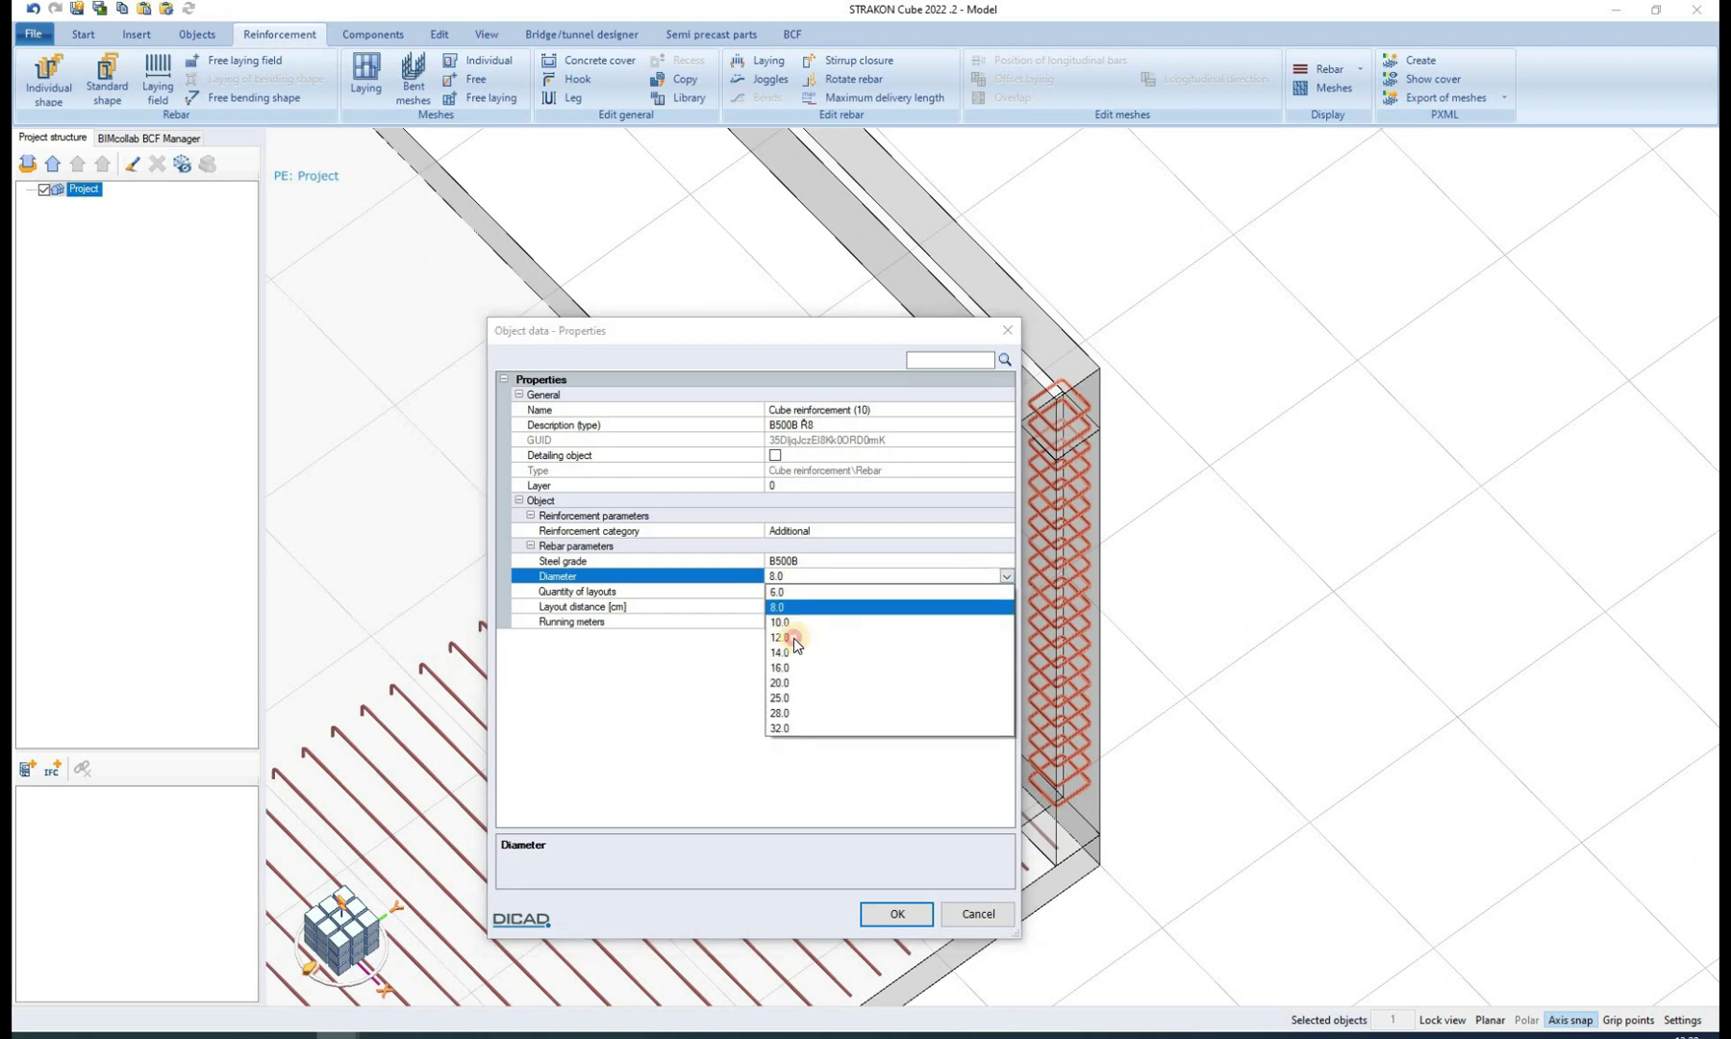
click(793, 636)
click(797, 592)
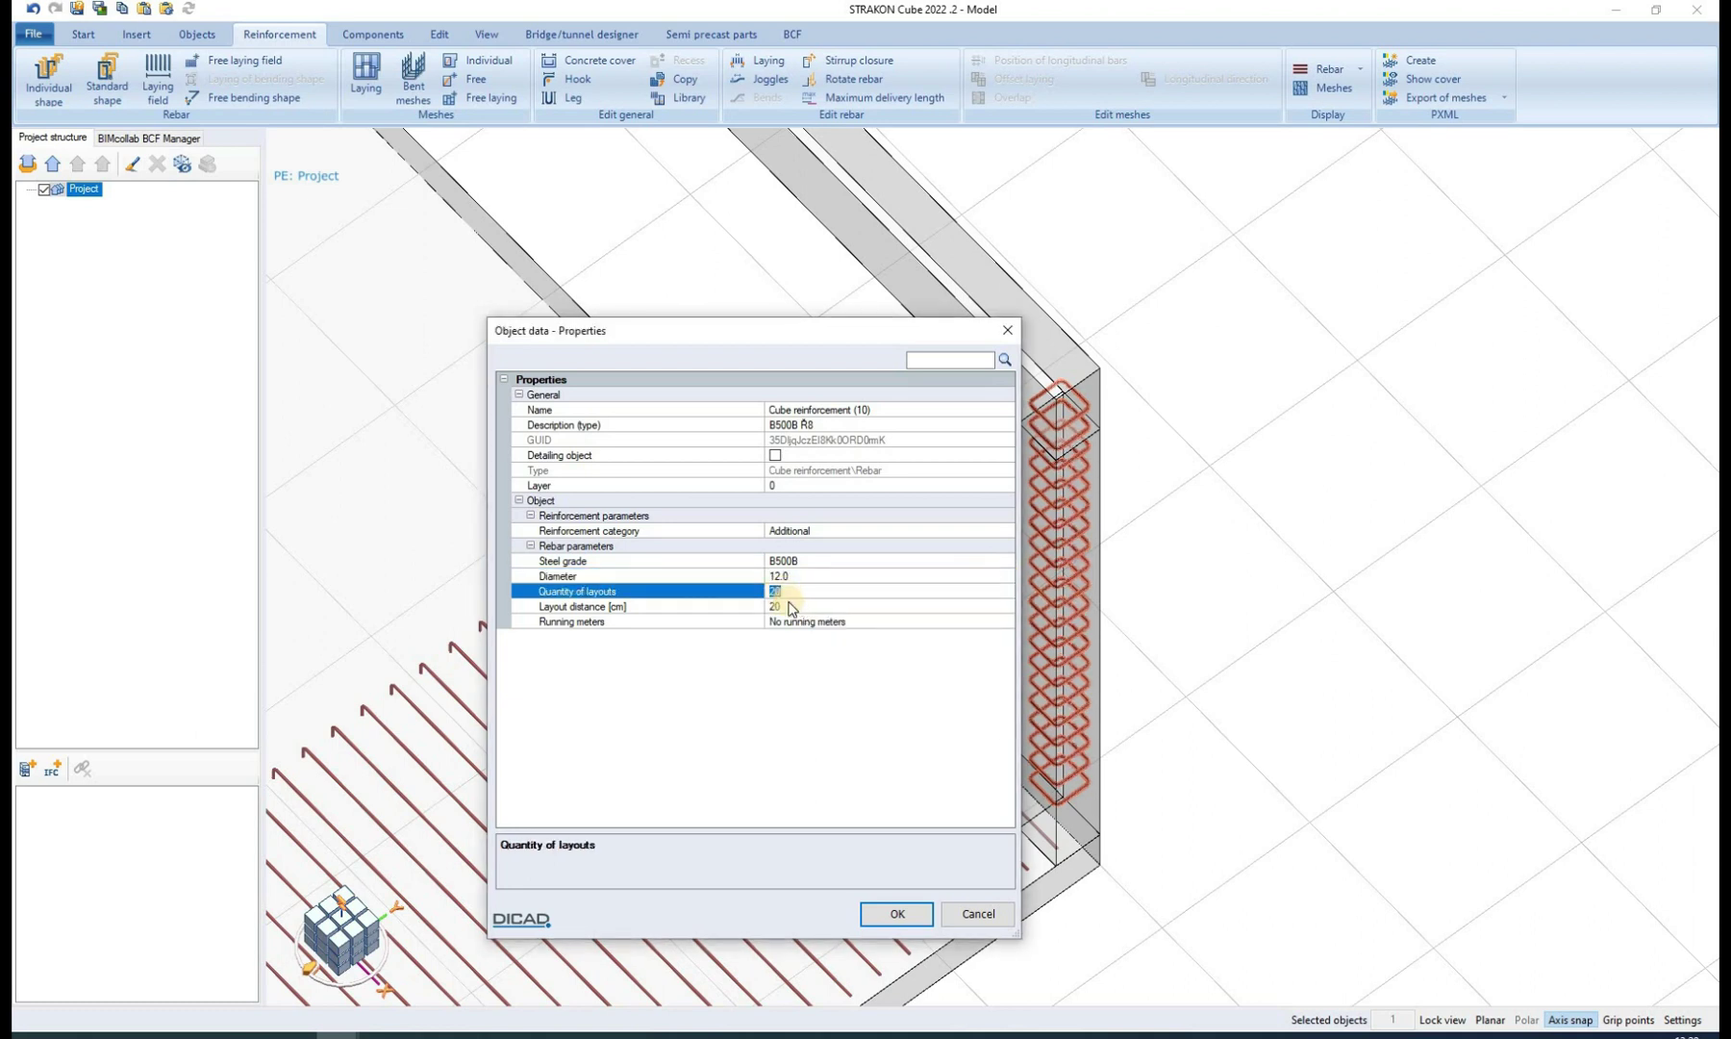
click(786, 606)
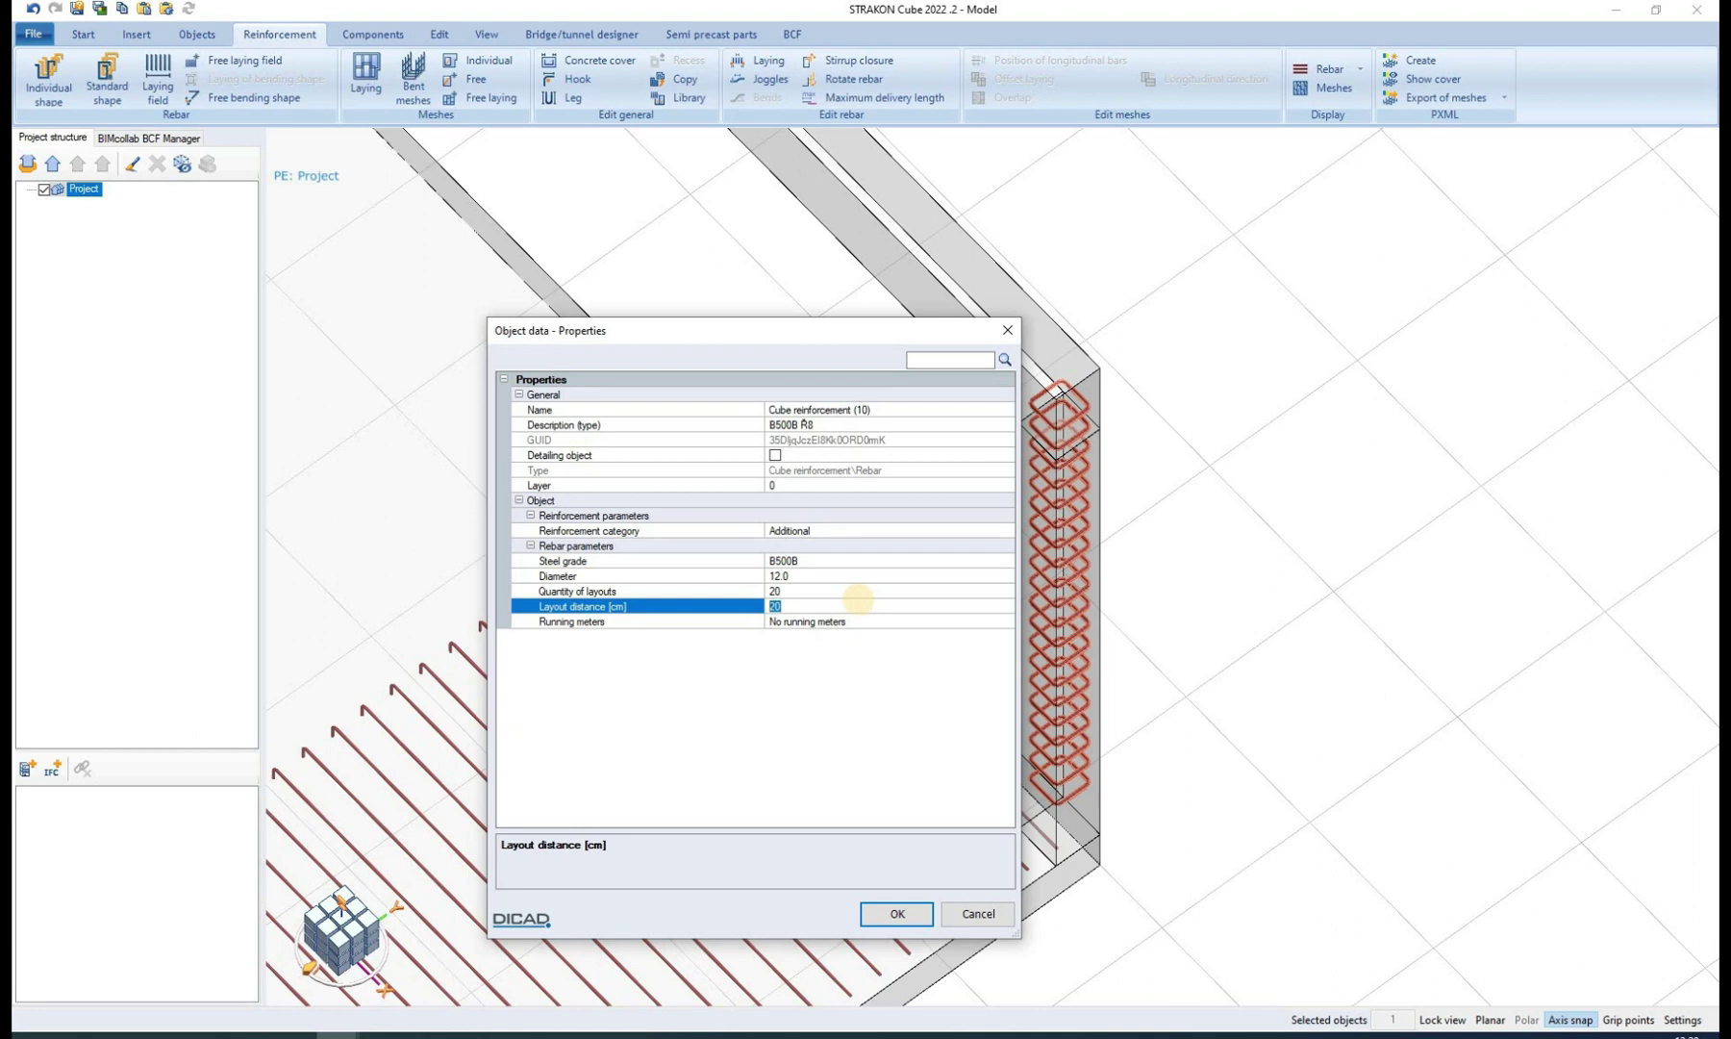
text(15)
key(Return)
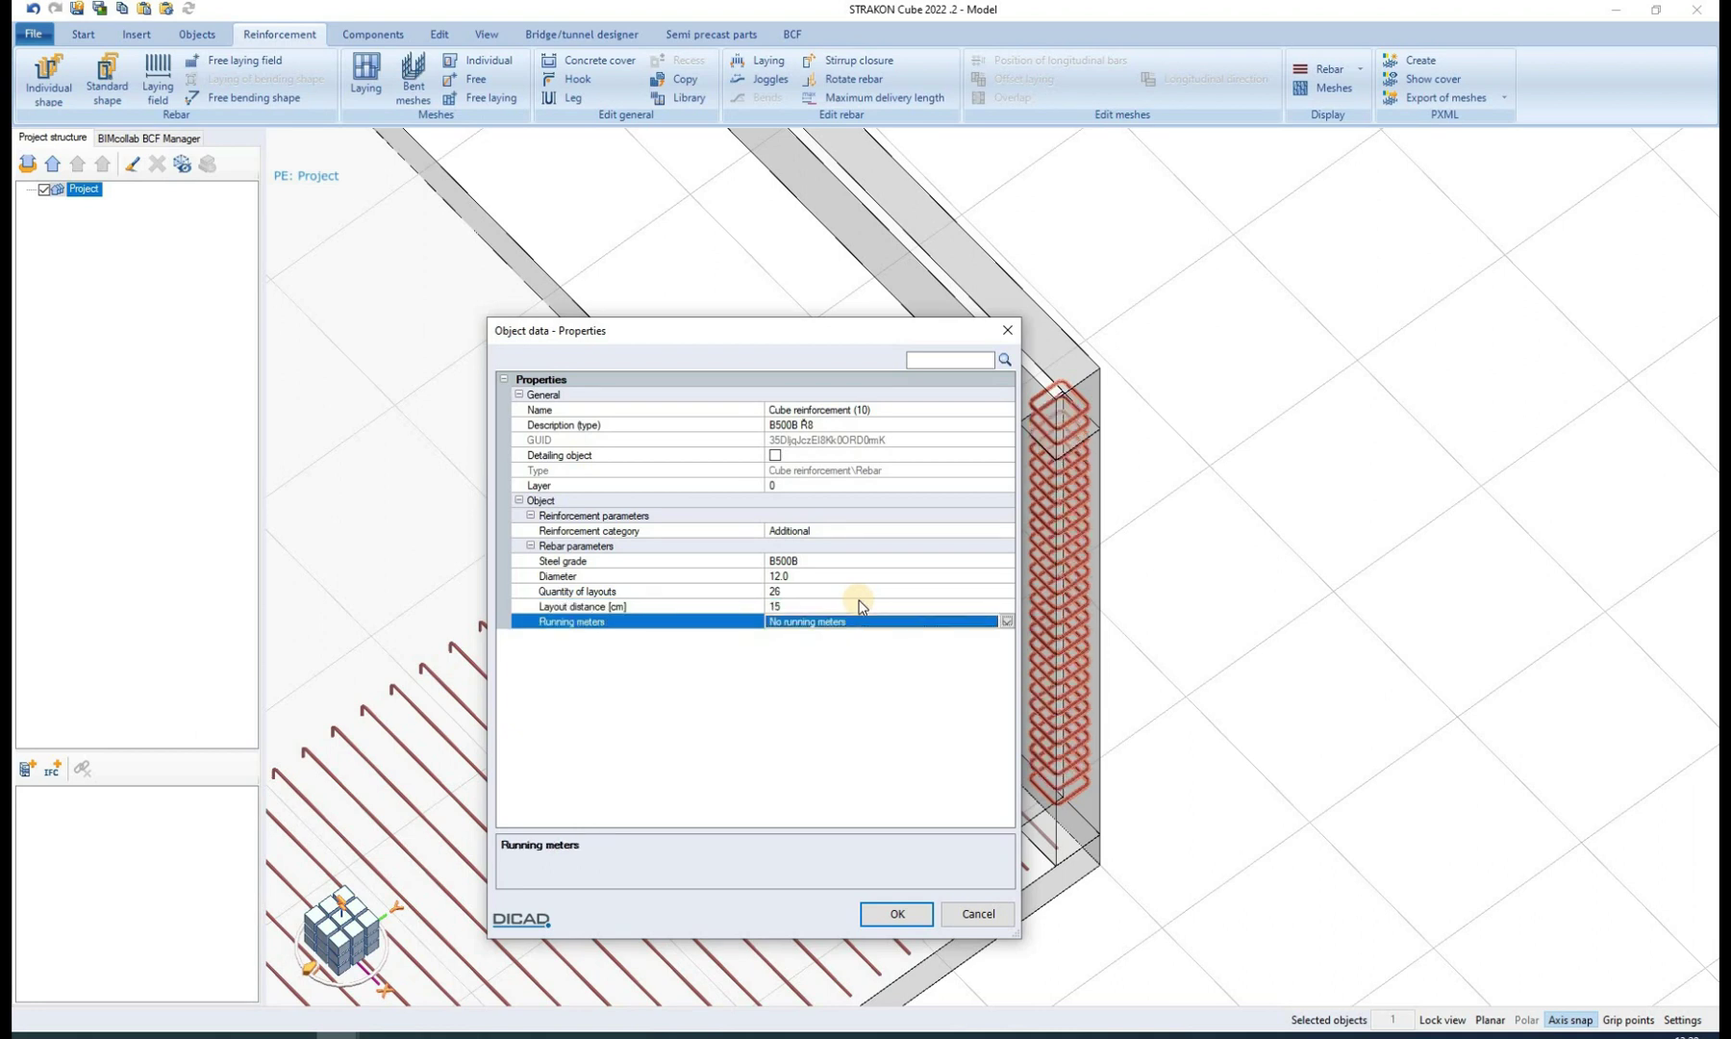
click(904, 922)
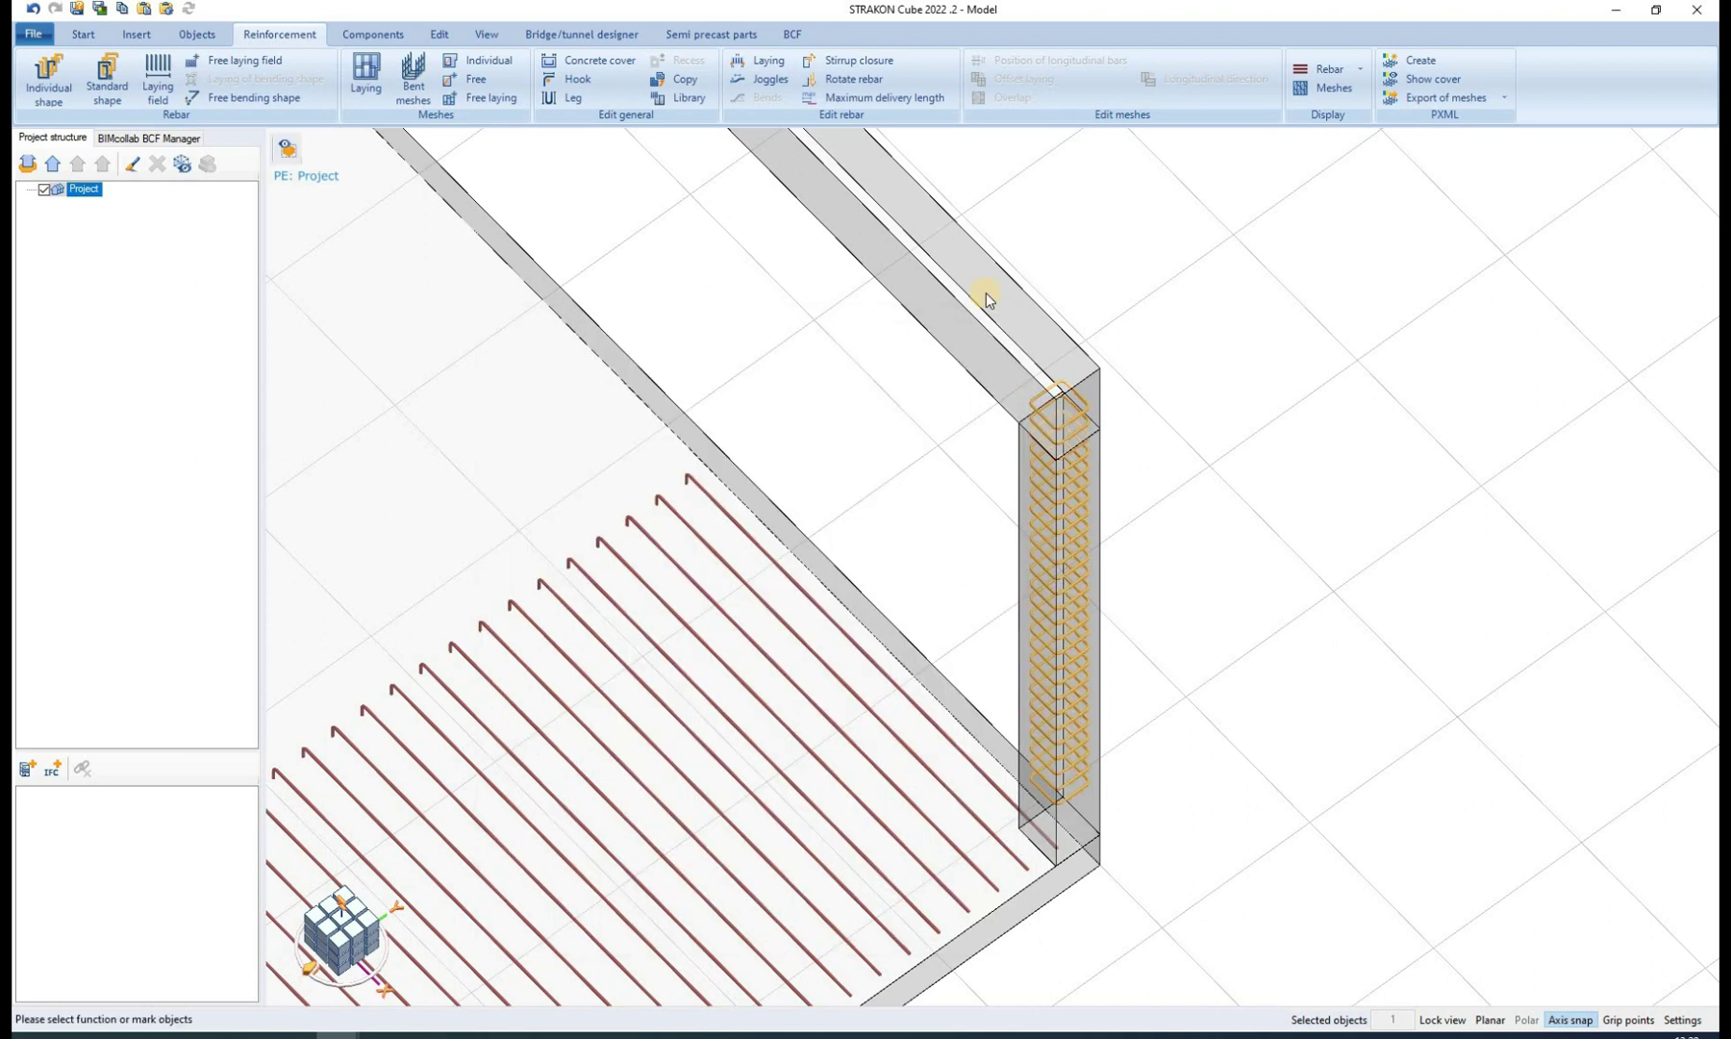
- Turn the column stirrup closures forward three times to a new corner and accept
click(829, 64)
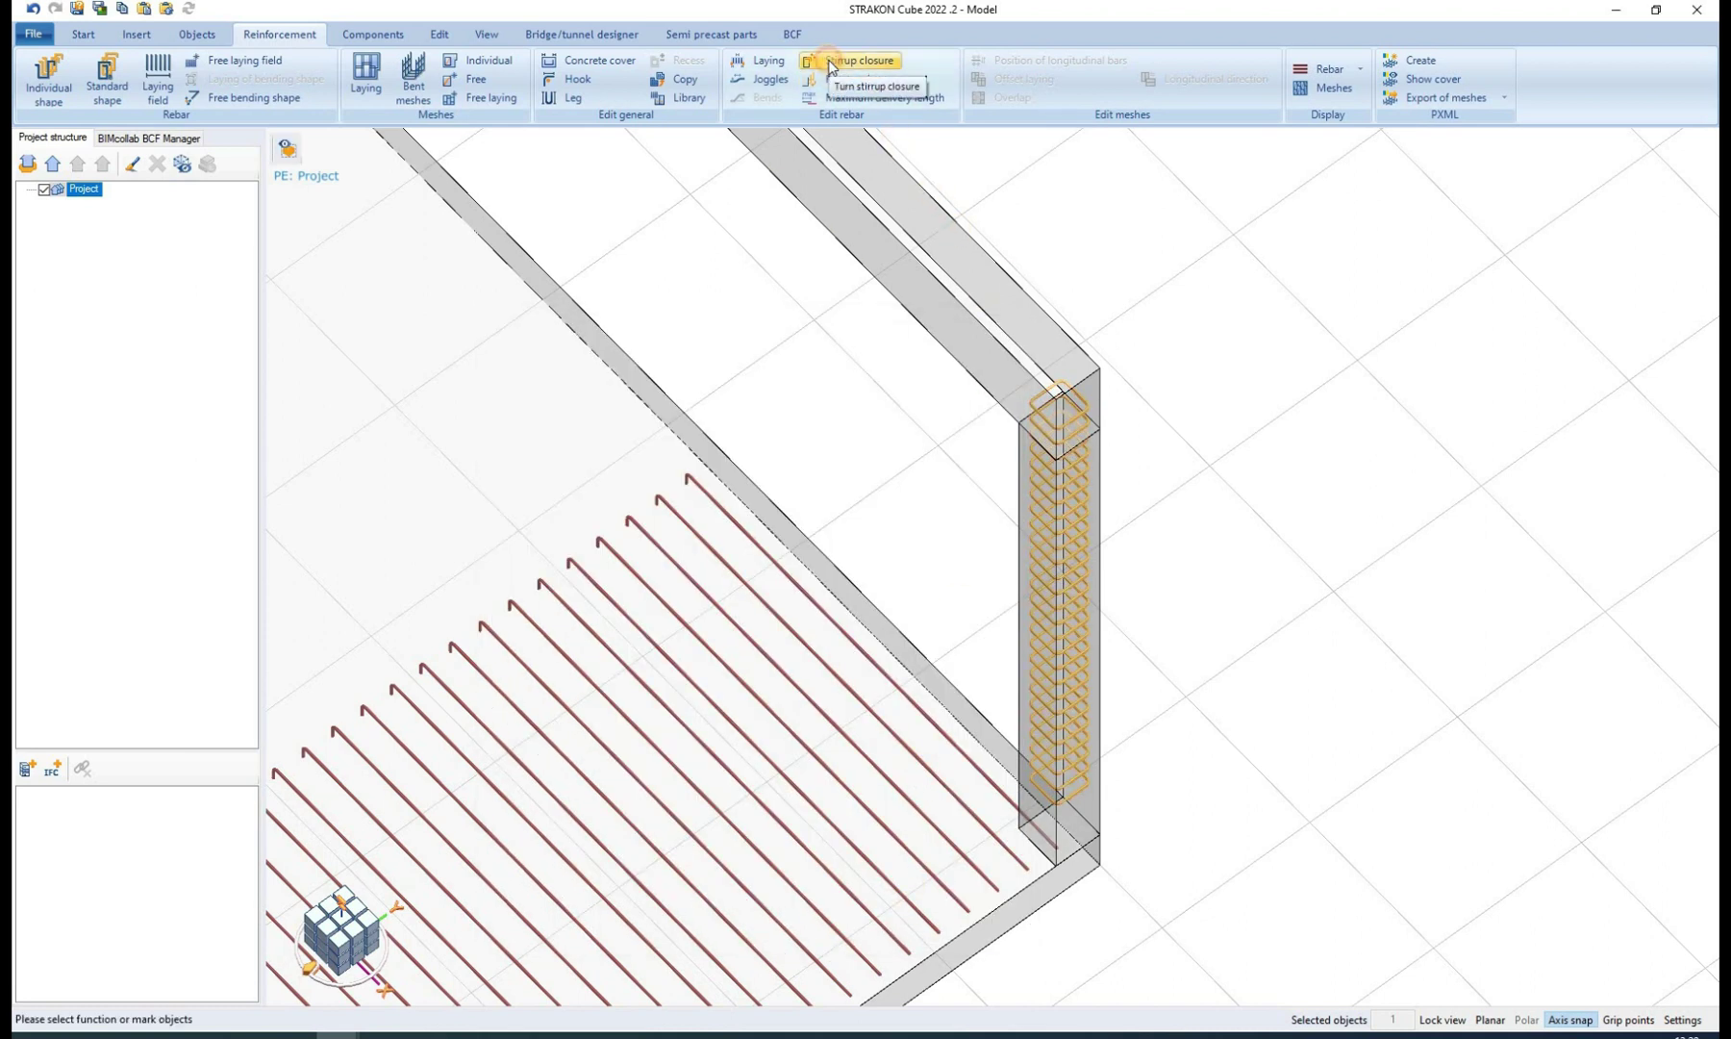
scroll(1089, 421, up, 6)
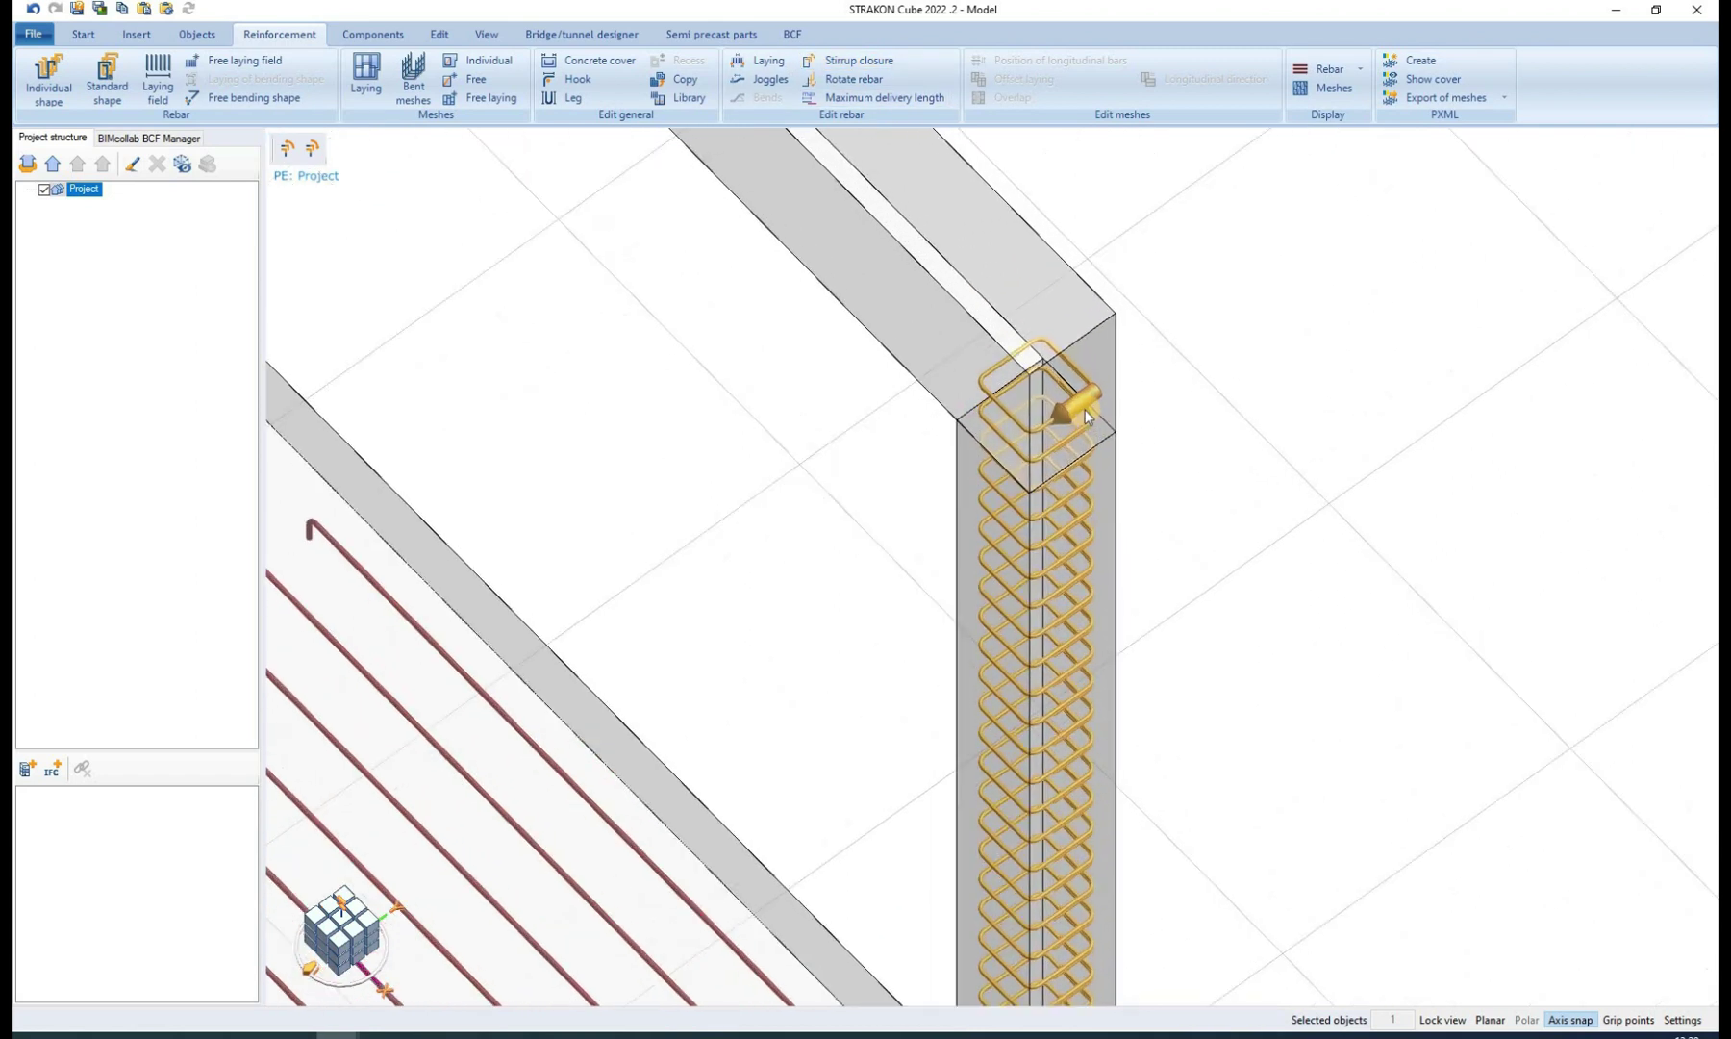
click(310, 150)
click(311, 150)
click(311, 151)
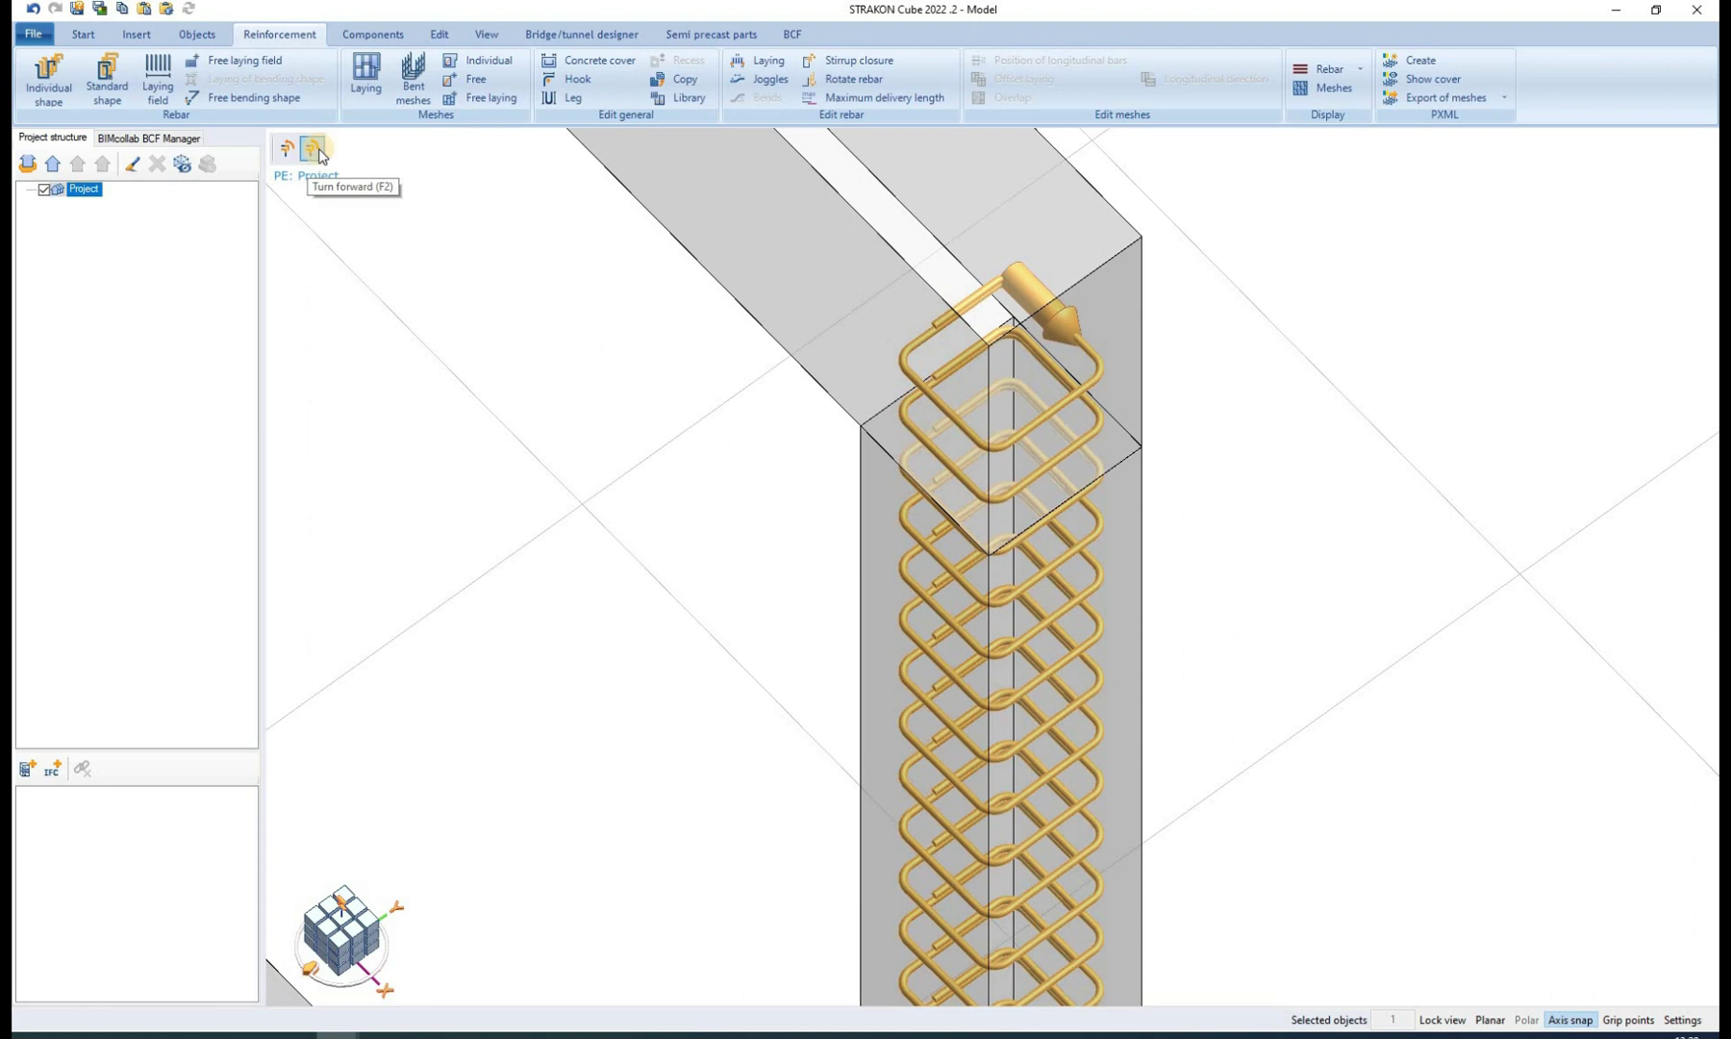
click(846, 82)
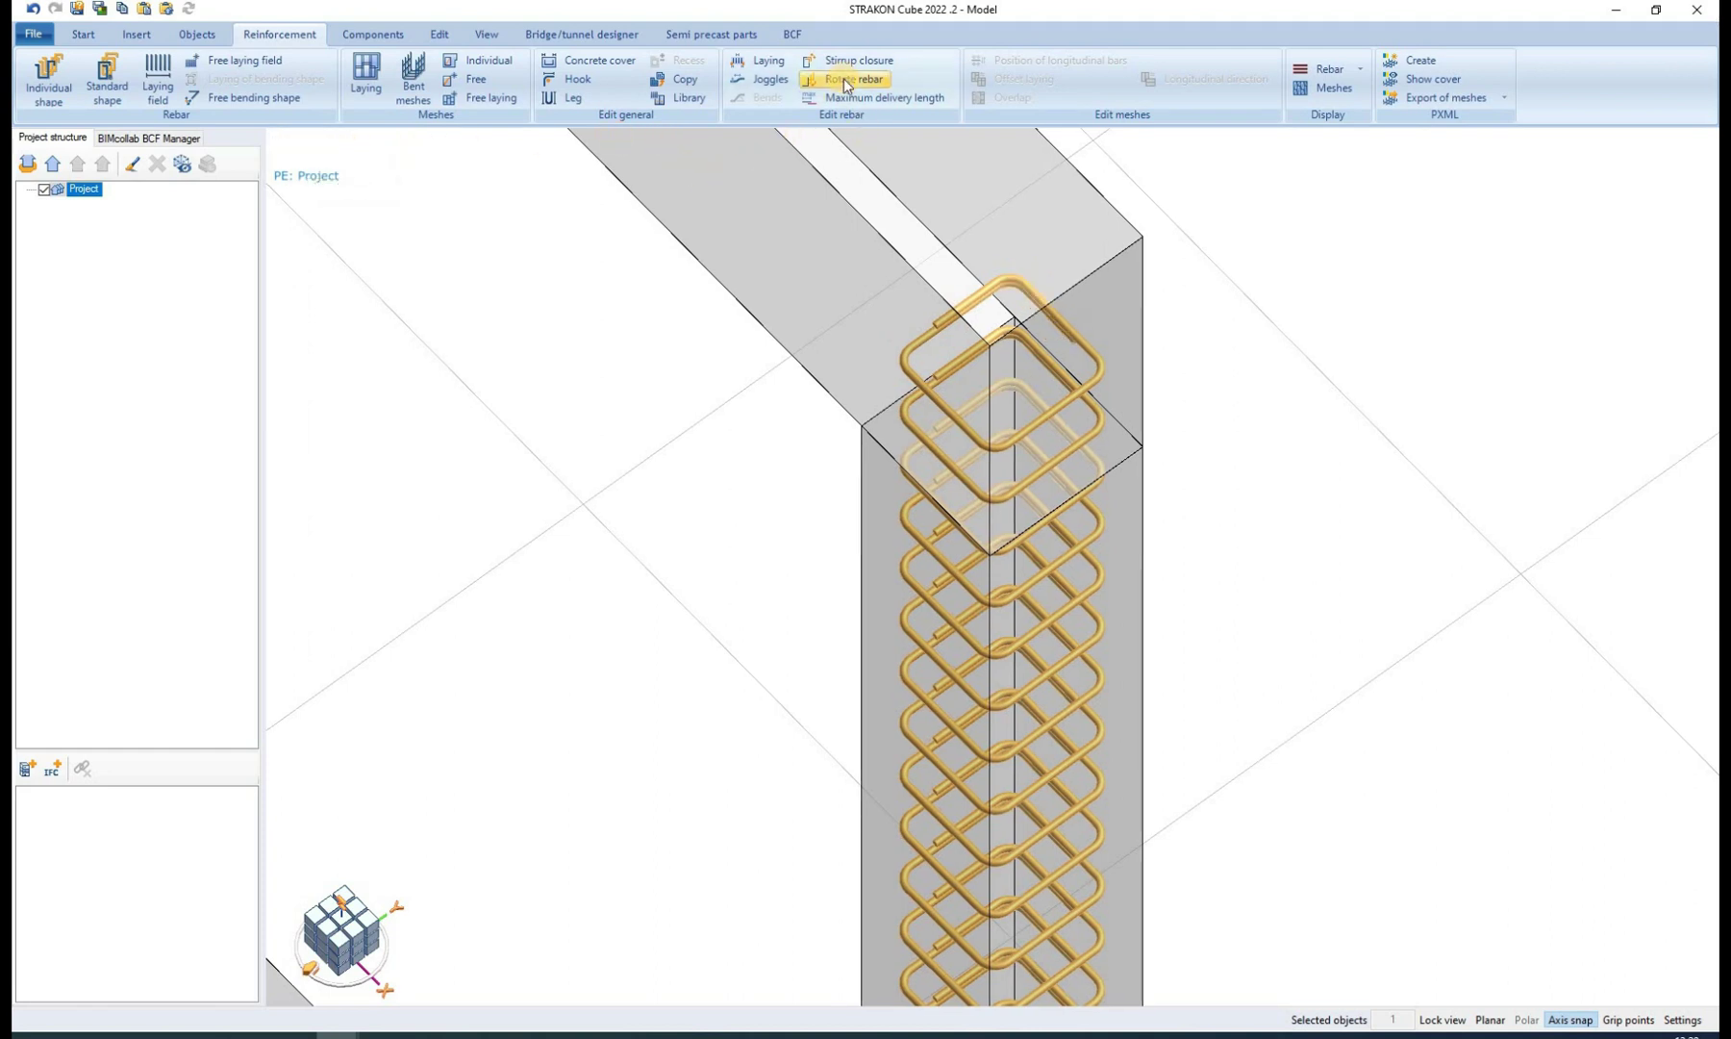
- Rotate the column stirrups 45° about the picked stirrup leg
click(846, 81)
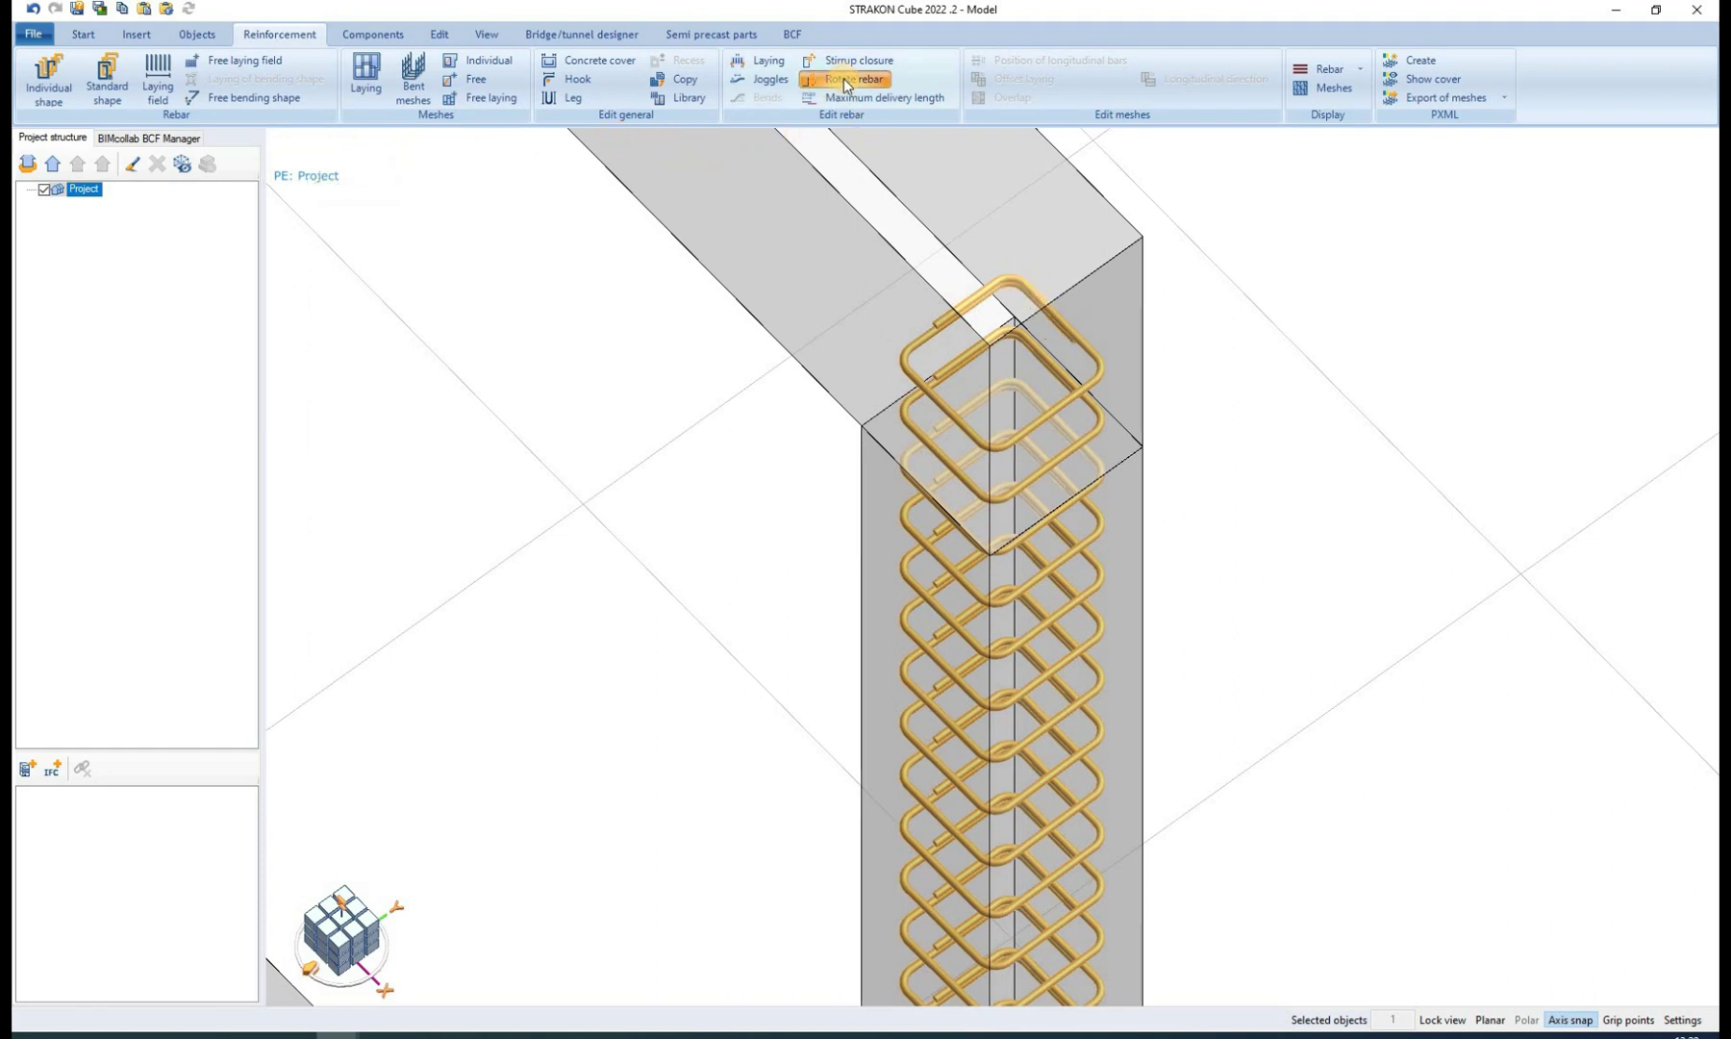
click(908, 343)
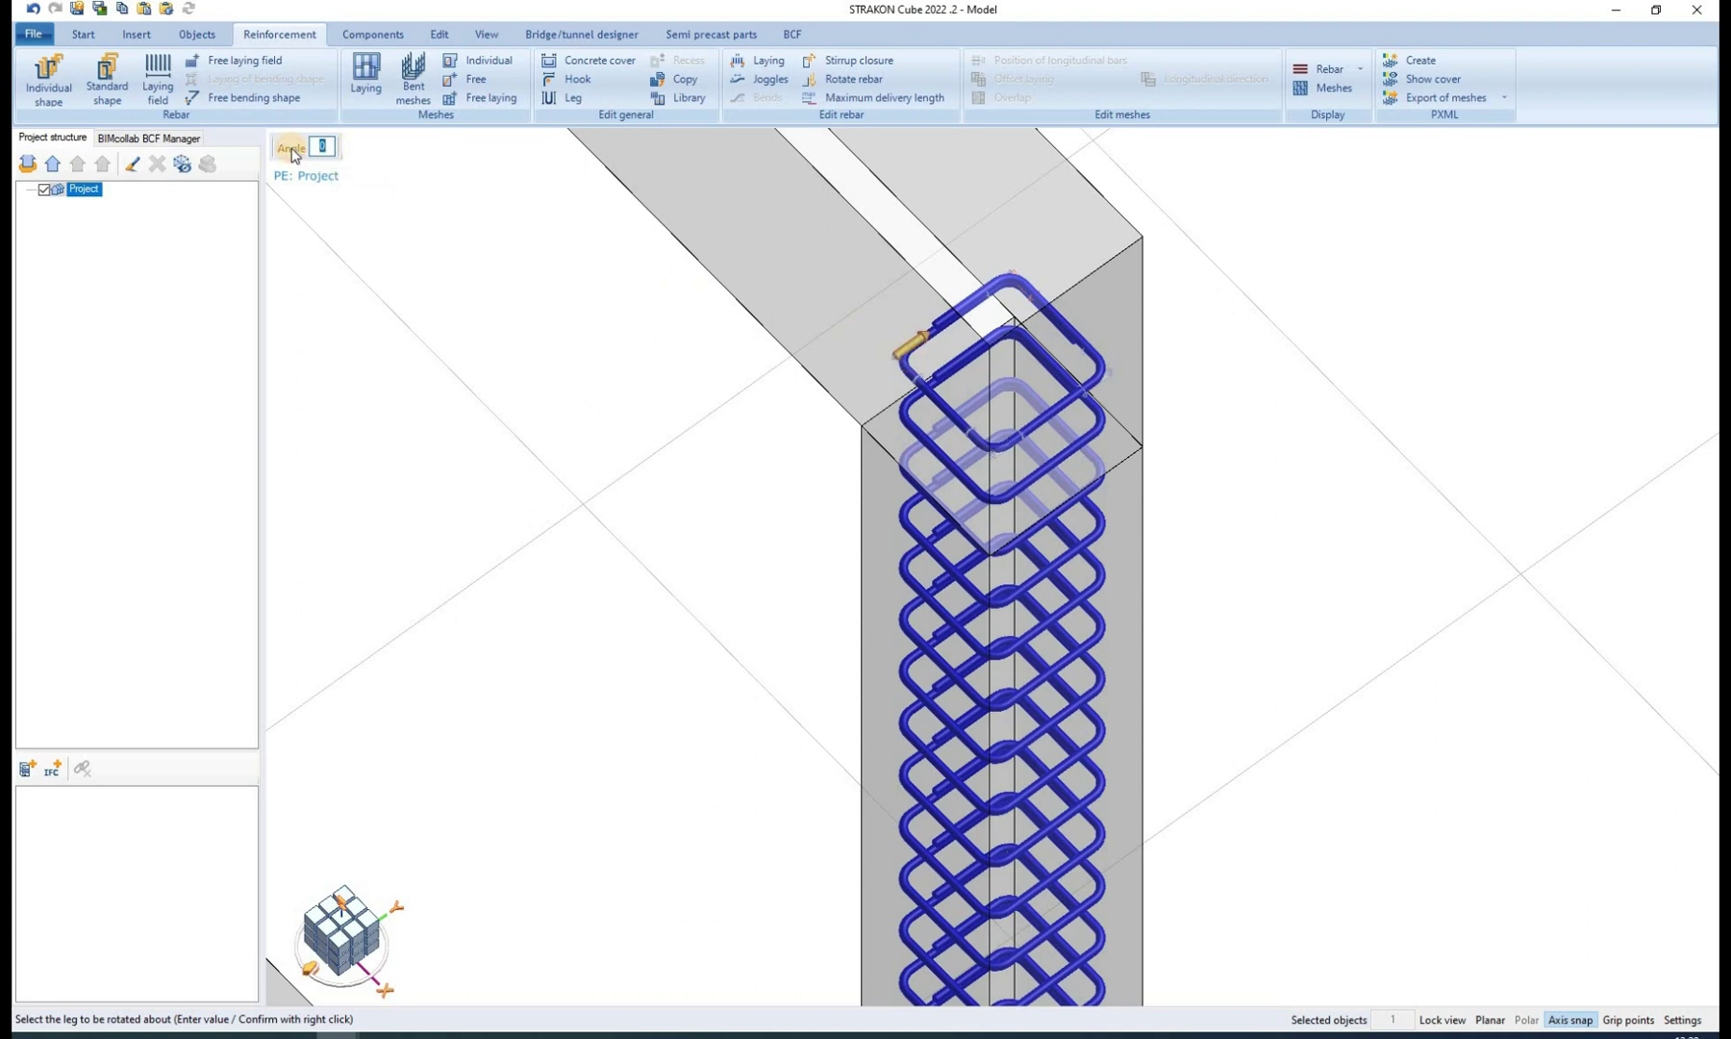
key(Return)
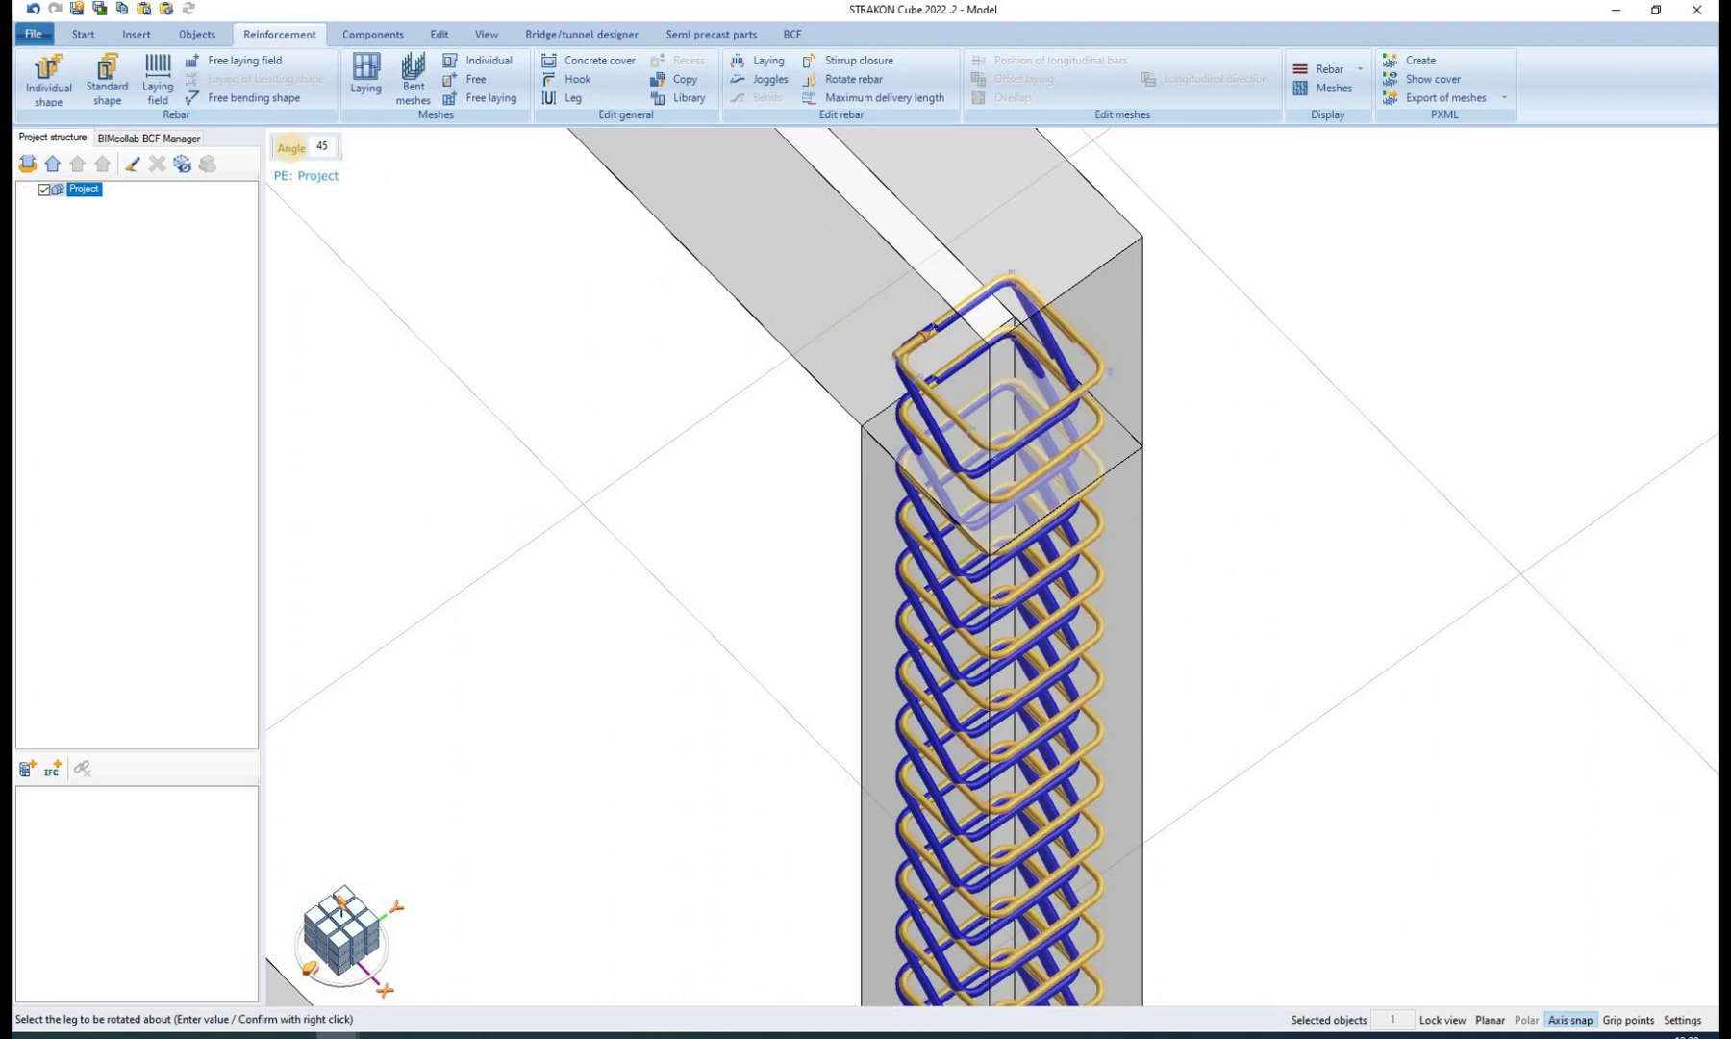
right_click(698, 402)
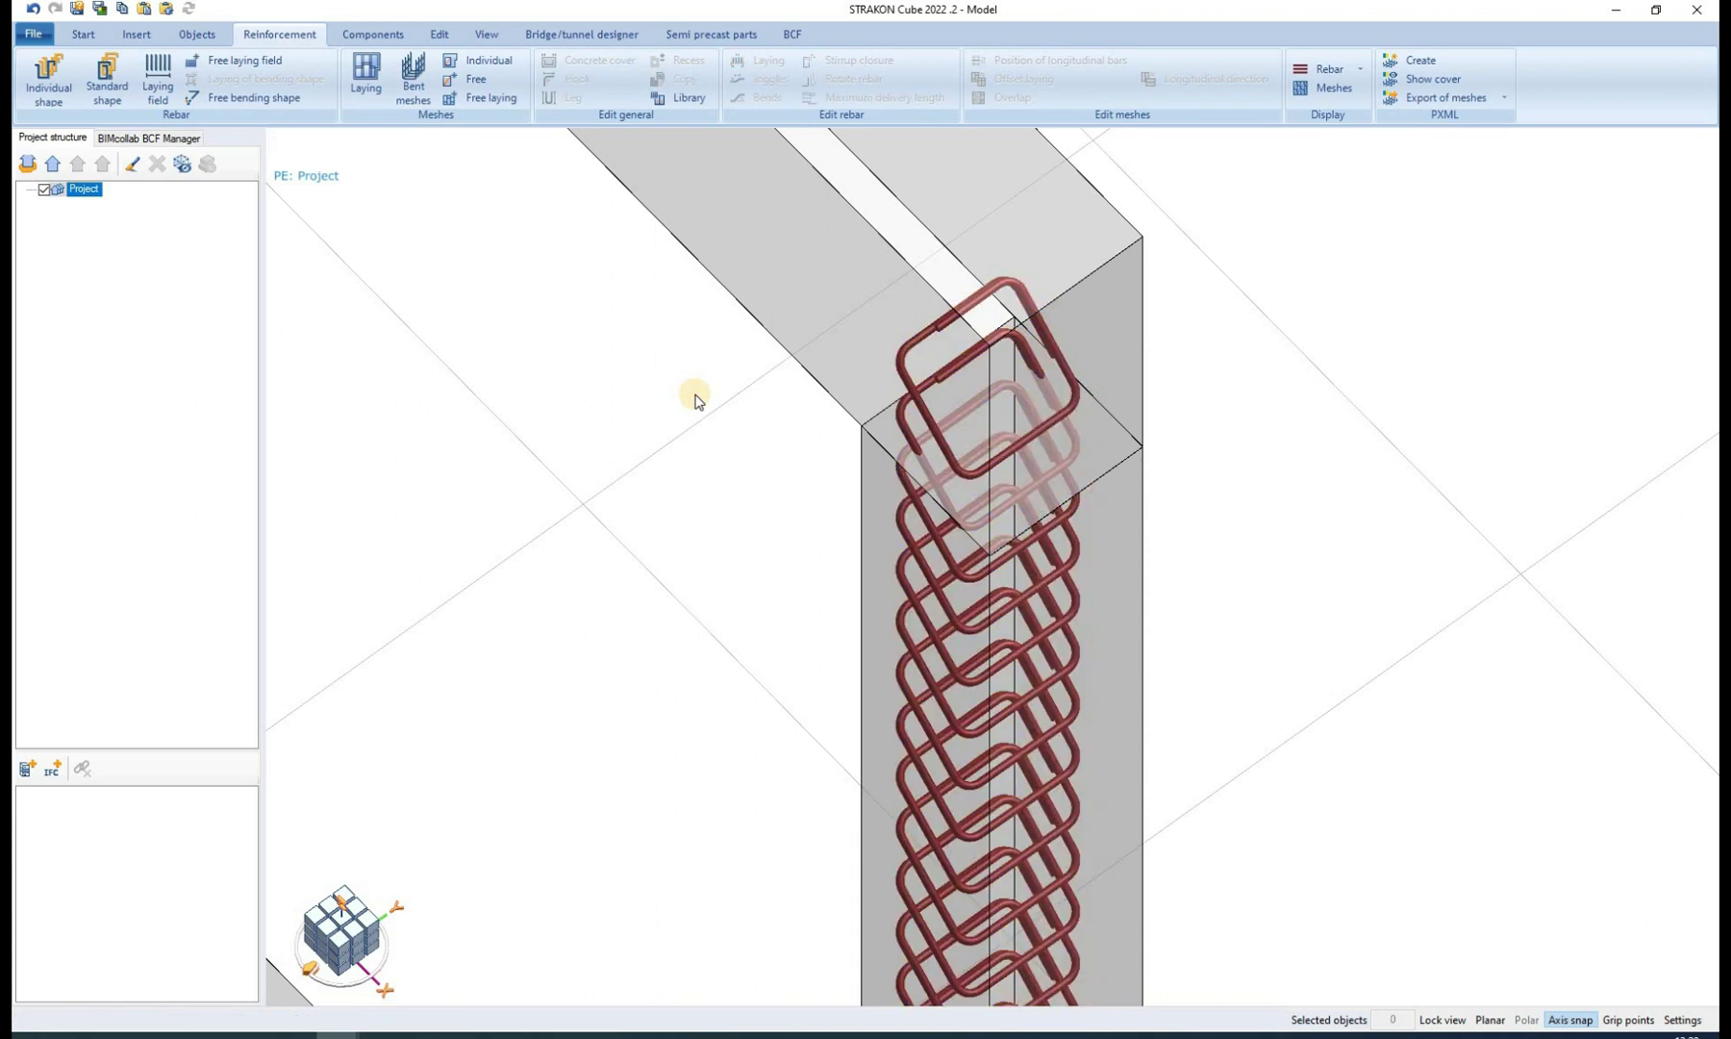
- Bring the slab bars into view and select the slab's bar laying
scroll(699, 402, down, 6)
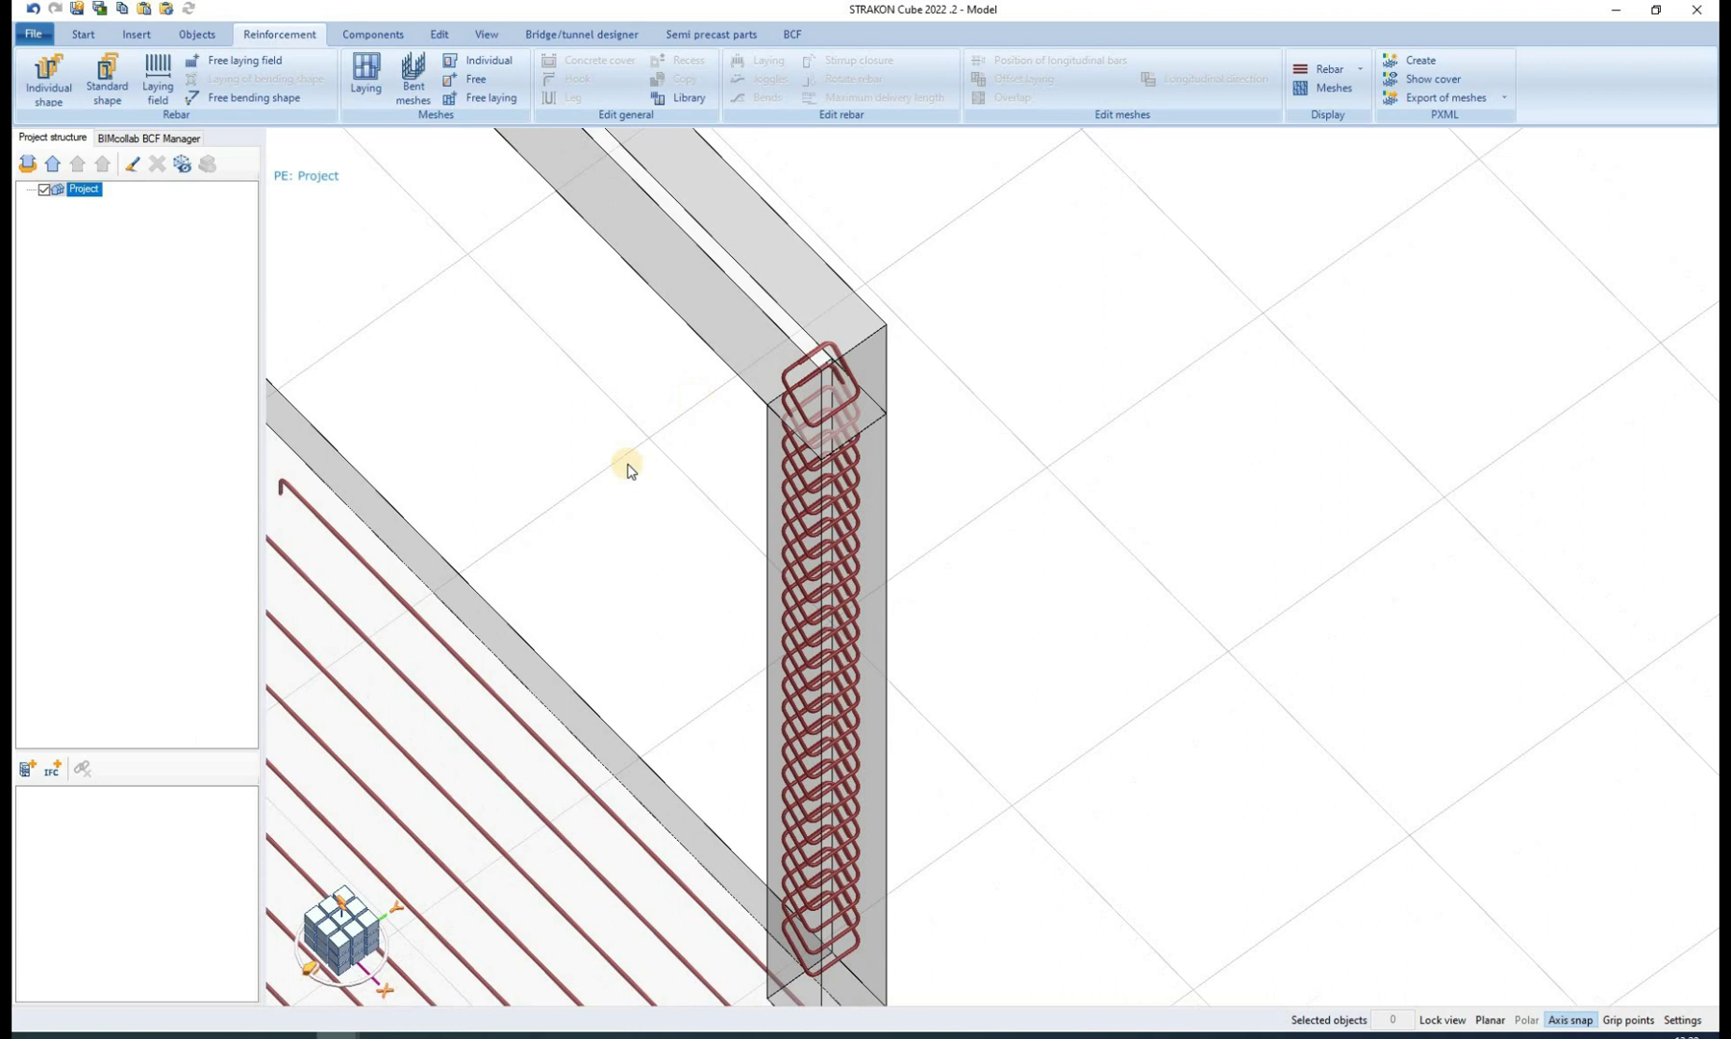
middle_drag(1031, 373, 886, 408)
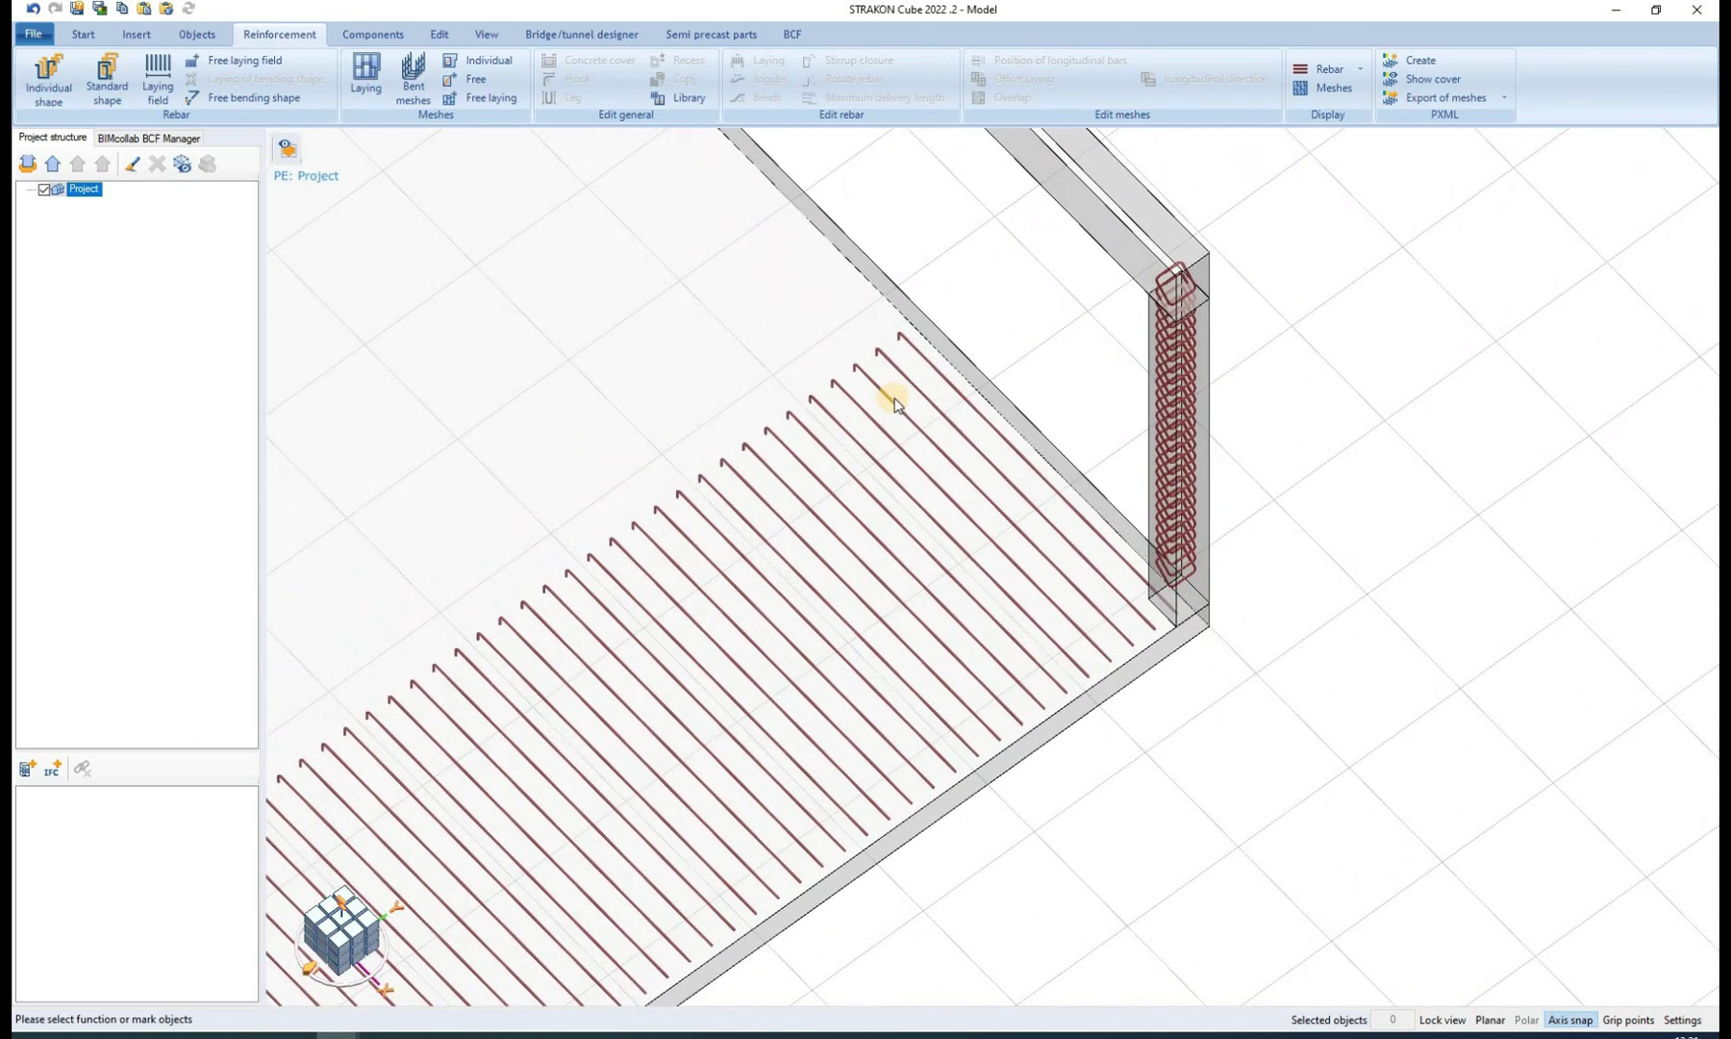
click(890, 401)
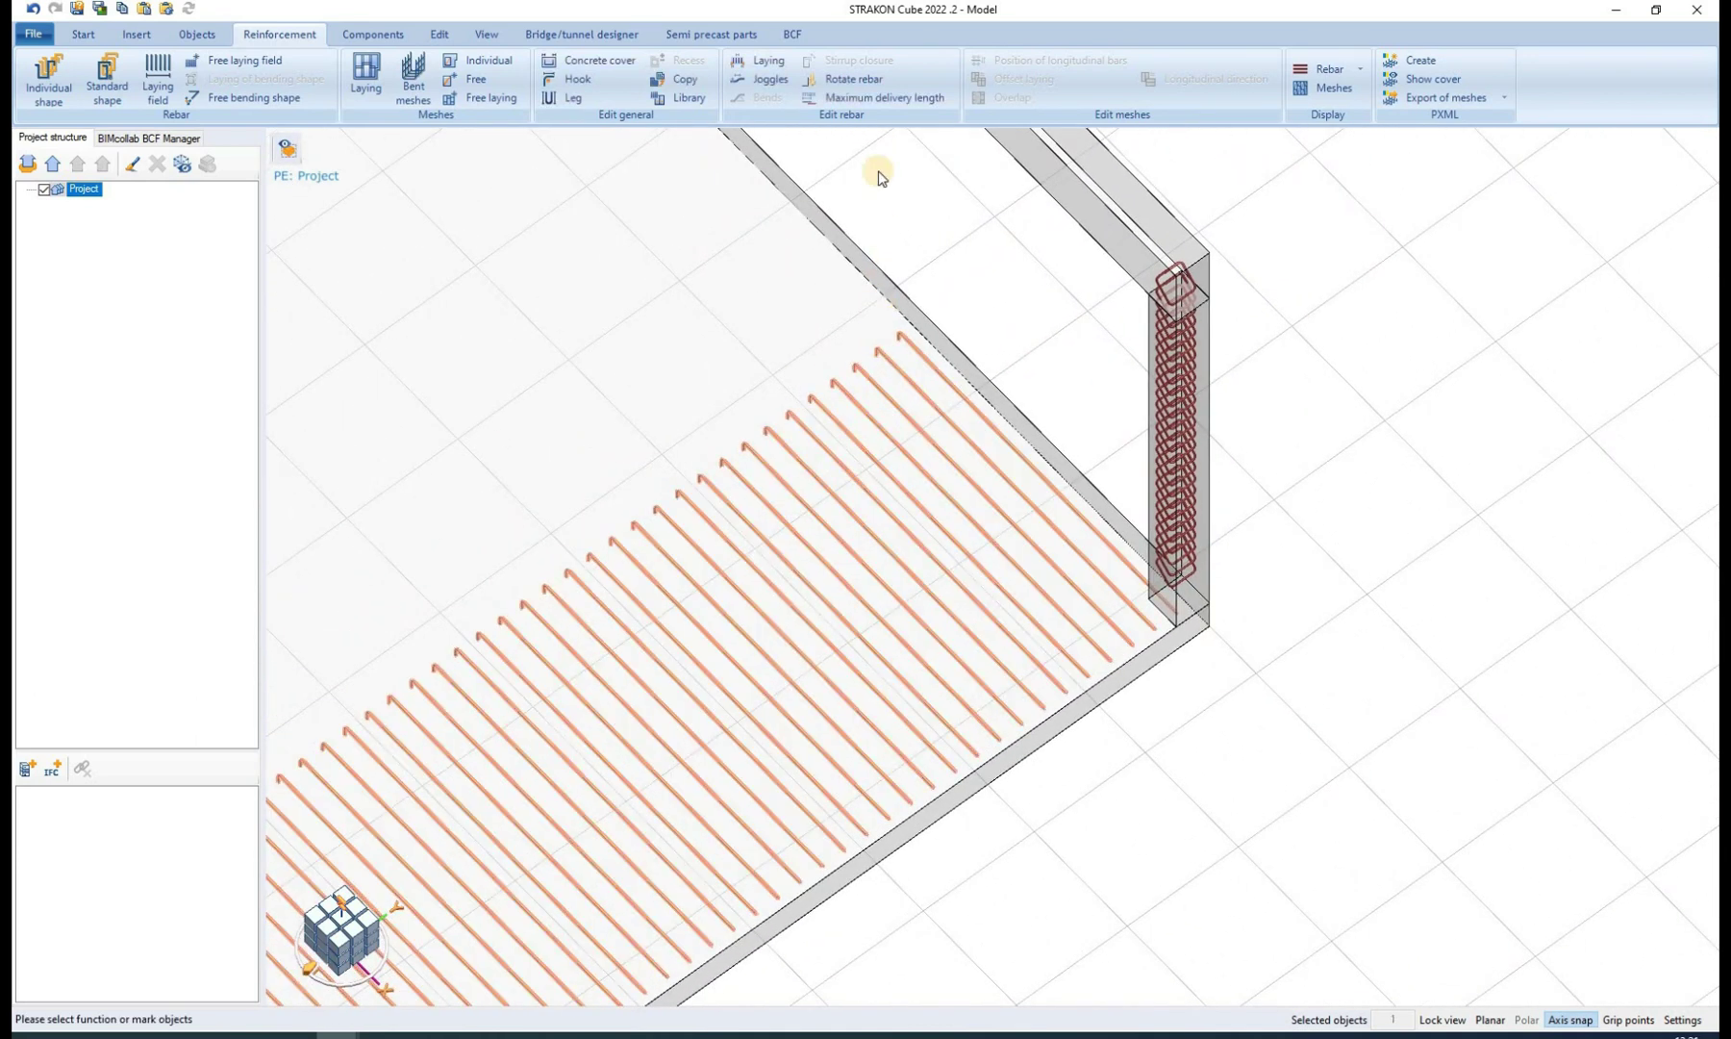
- Start a maximum delivery length edit on the slab bars with a 50 % bar joint
click(895, 98)
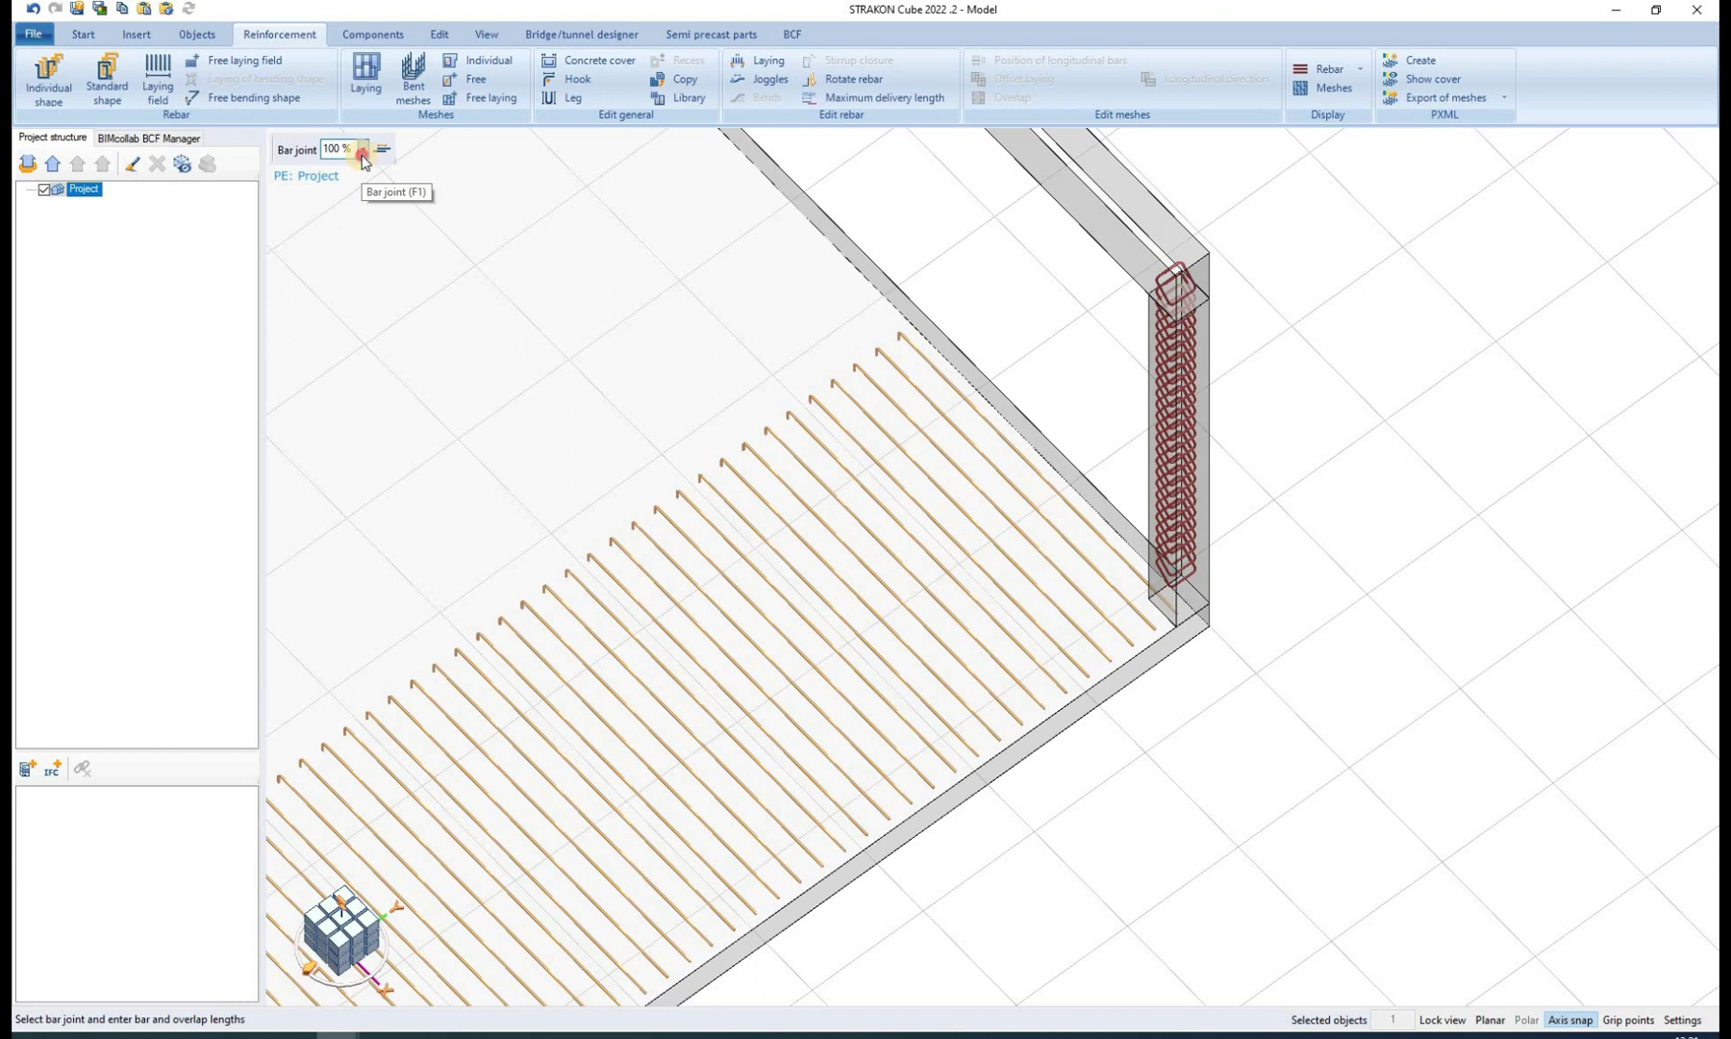
click(362, 152)
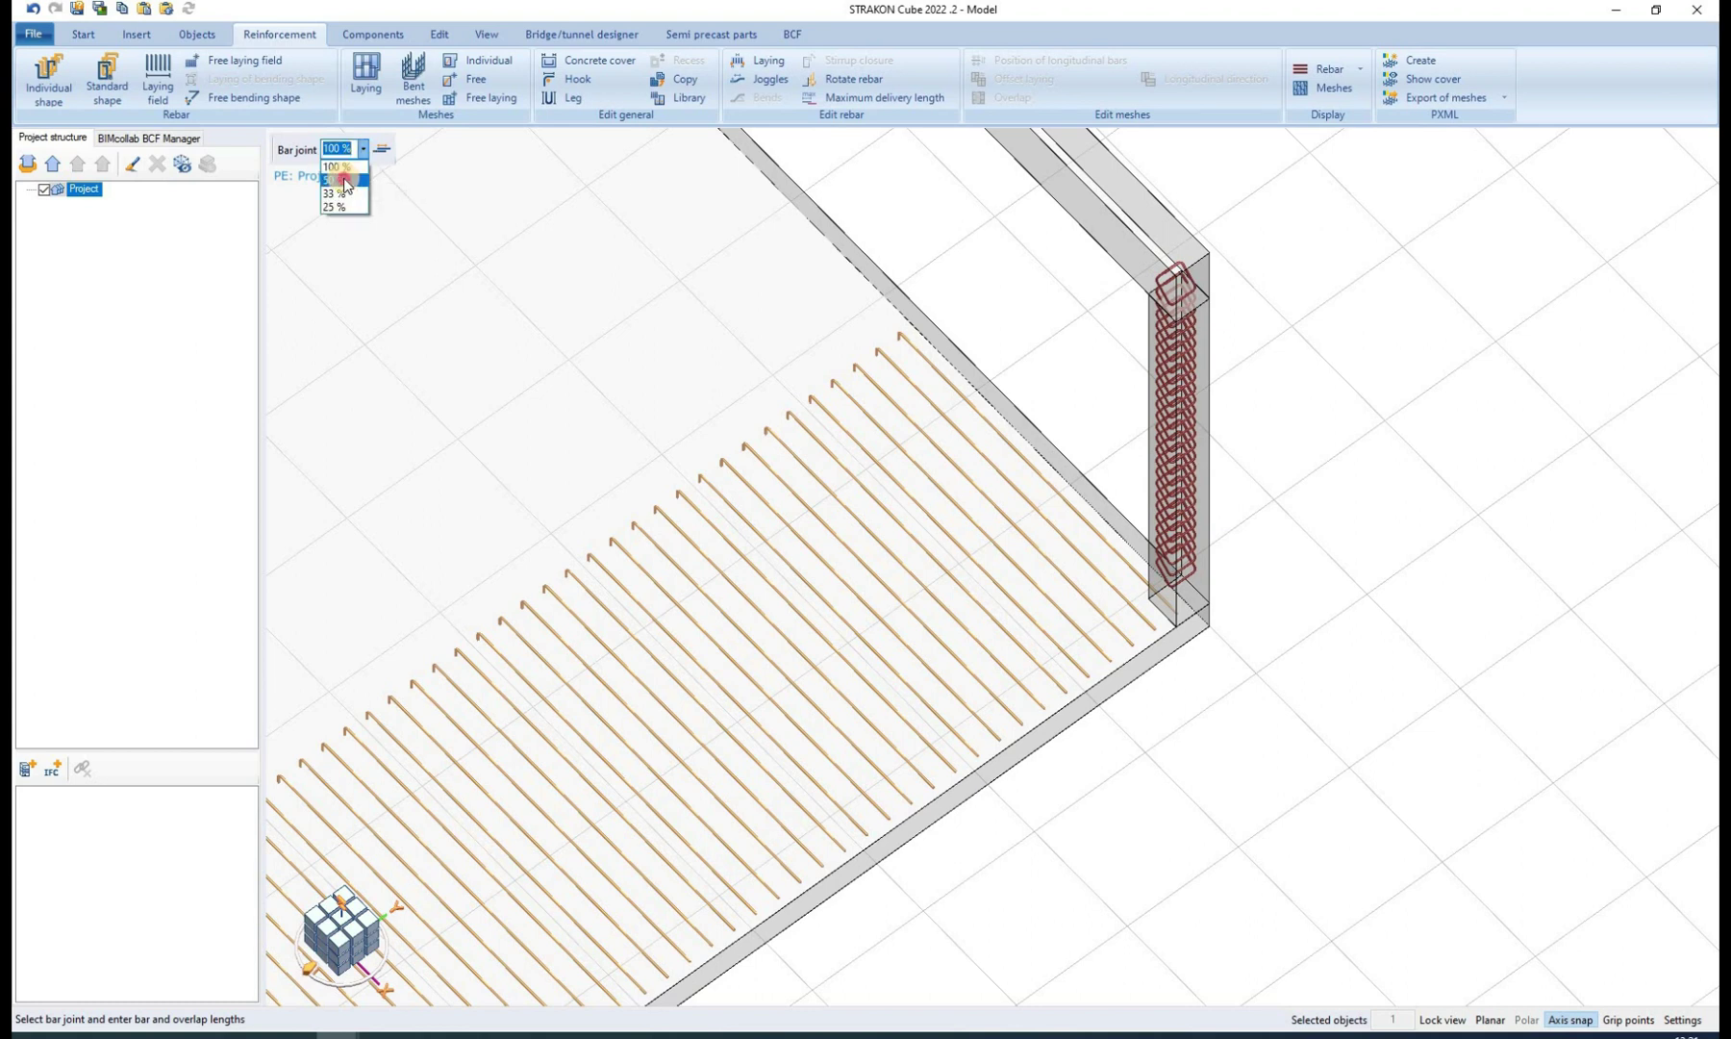
click(345, 180)
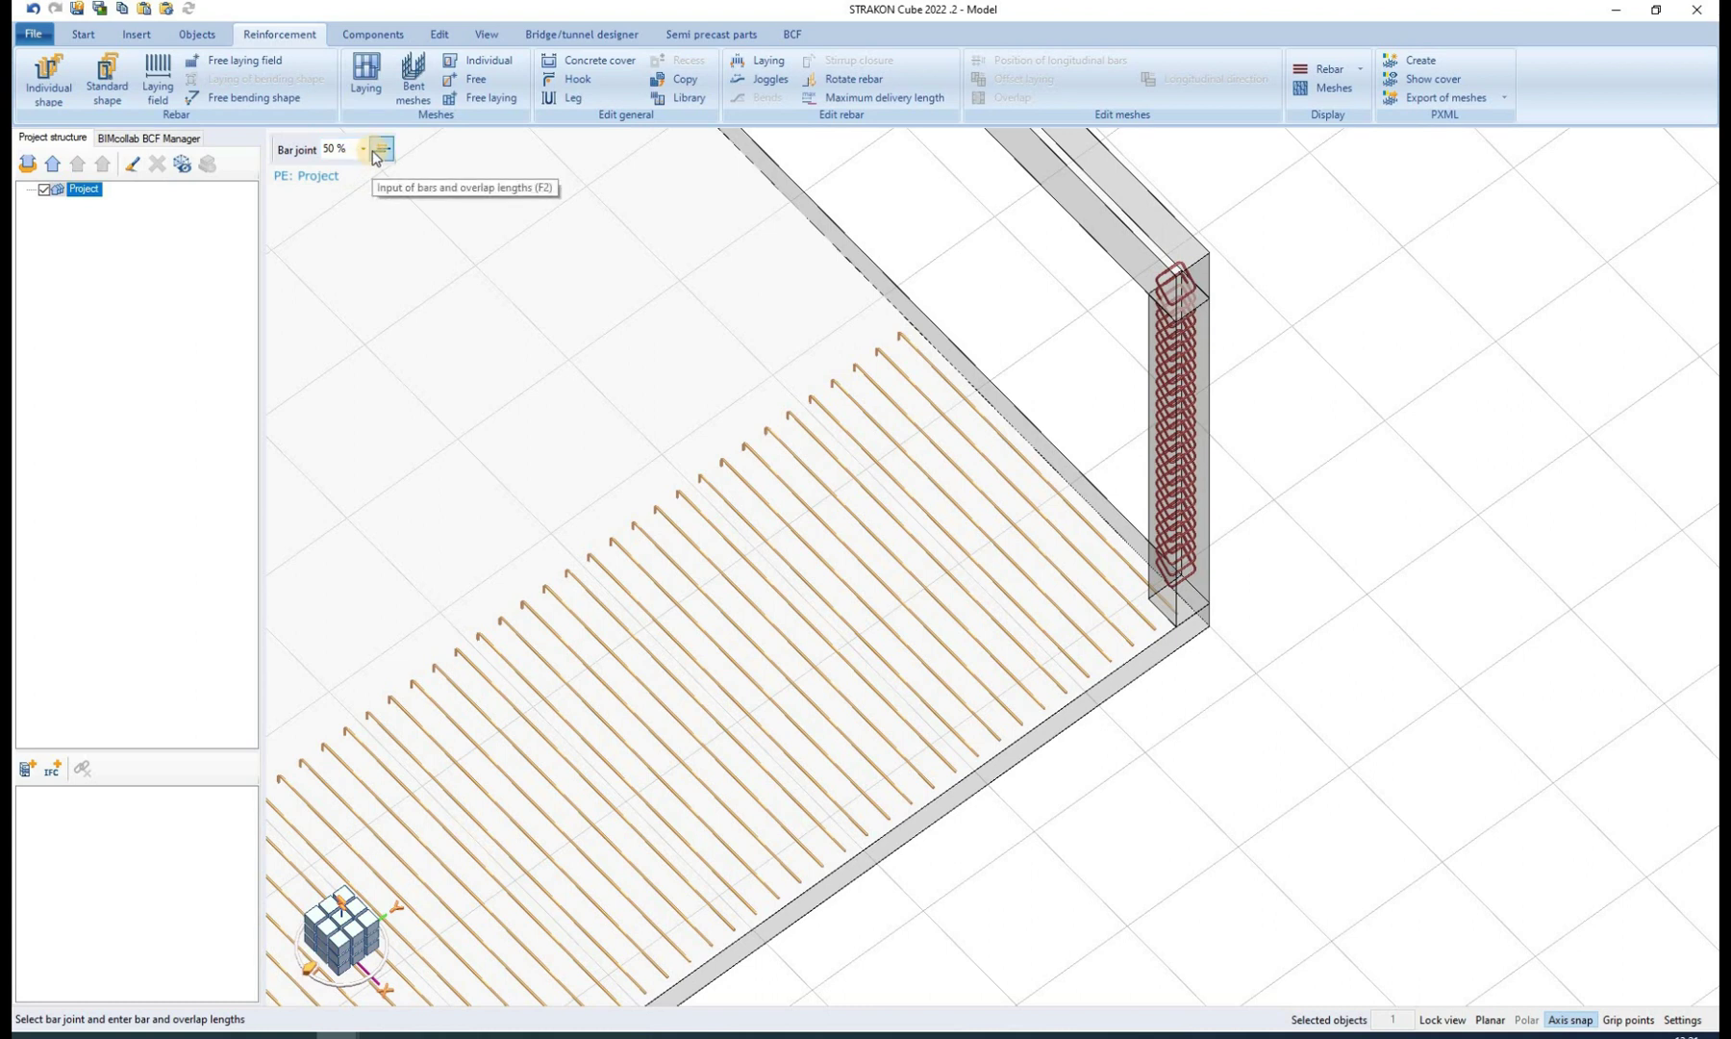
- Set both joint bar lengths to 200 cm, giving a 91.7 cm overlap, and confirm
click(378, 150)
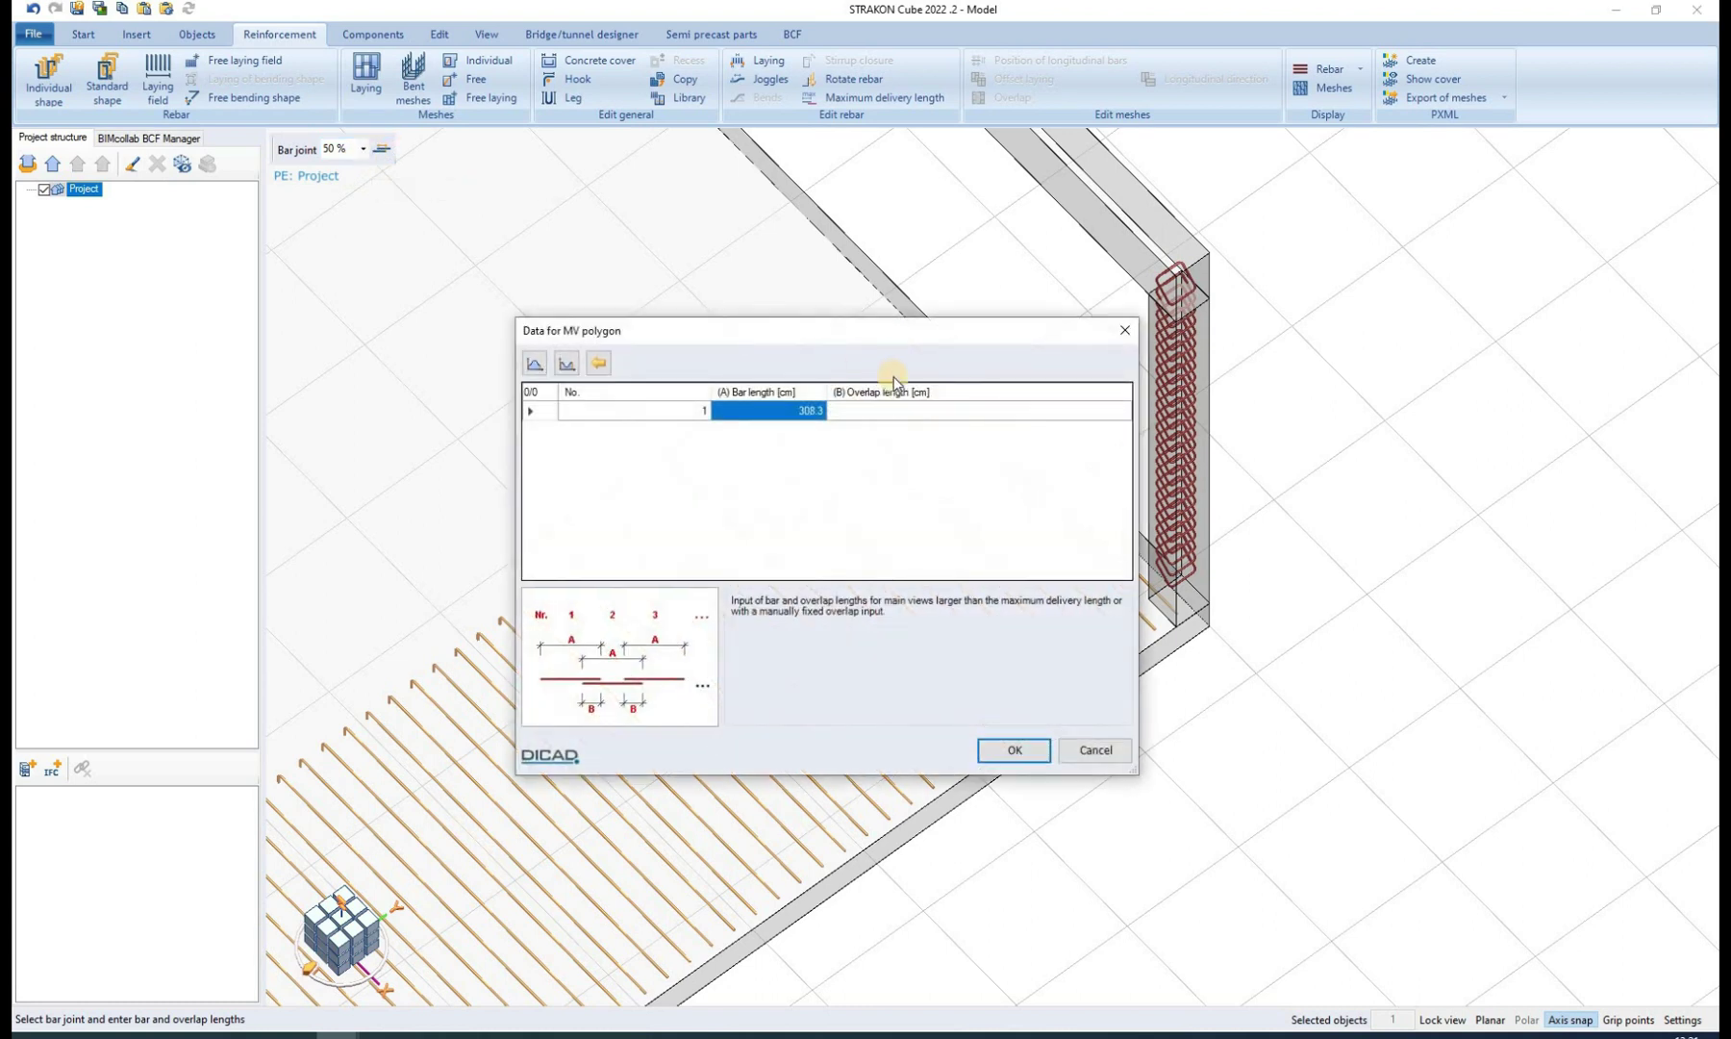
text(200)
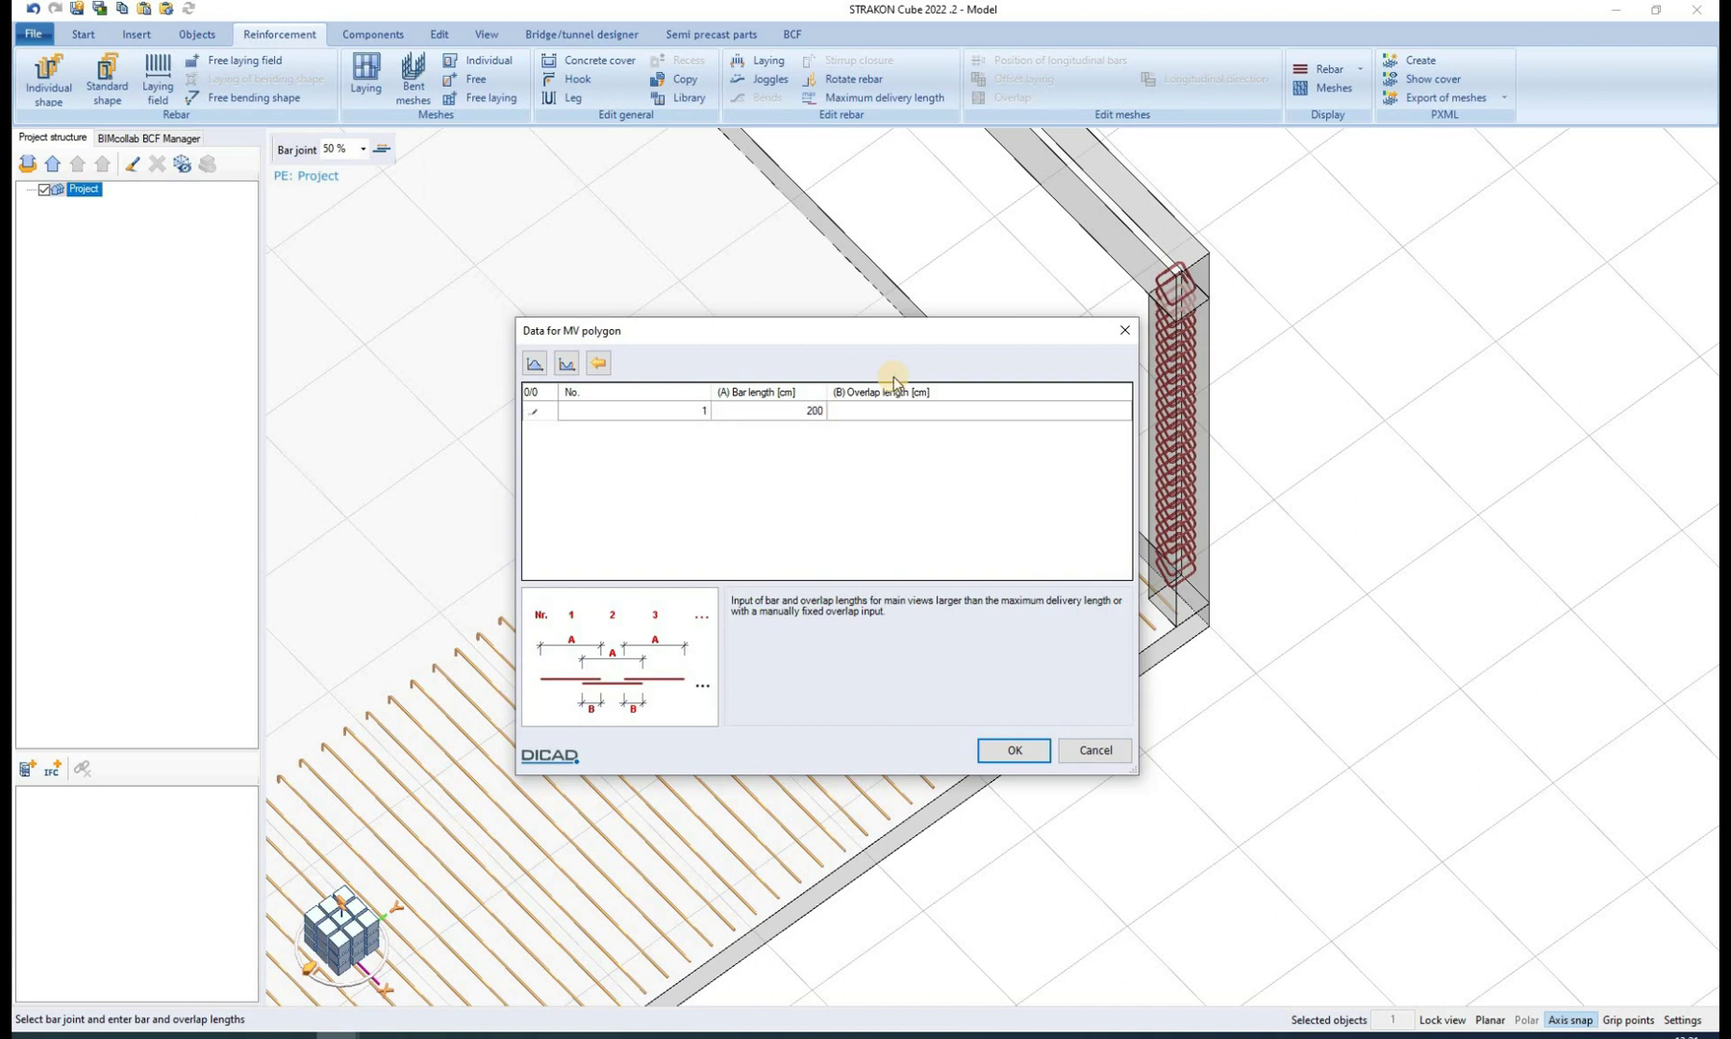
key(Tab)
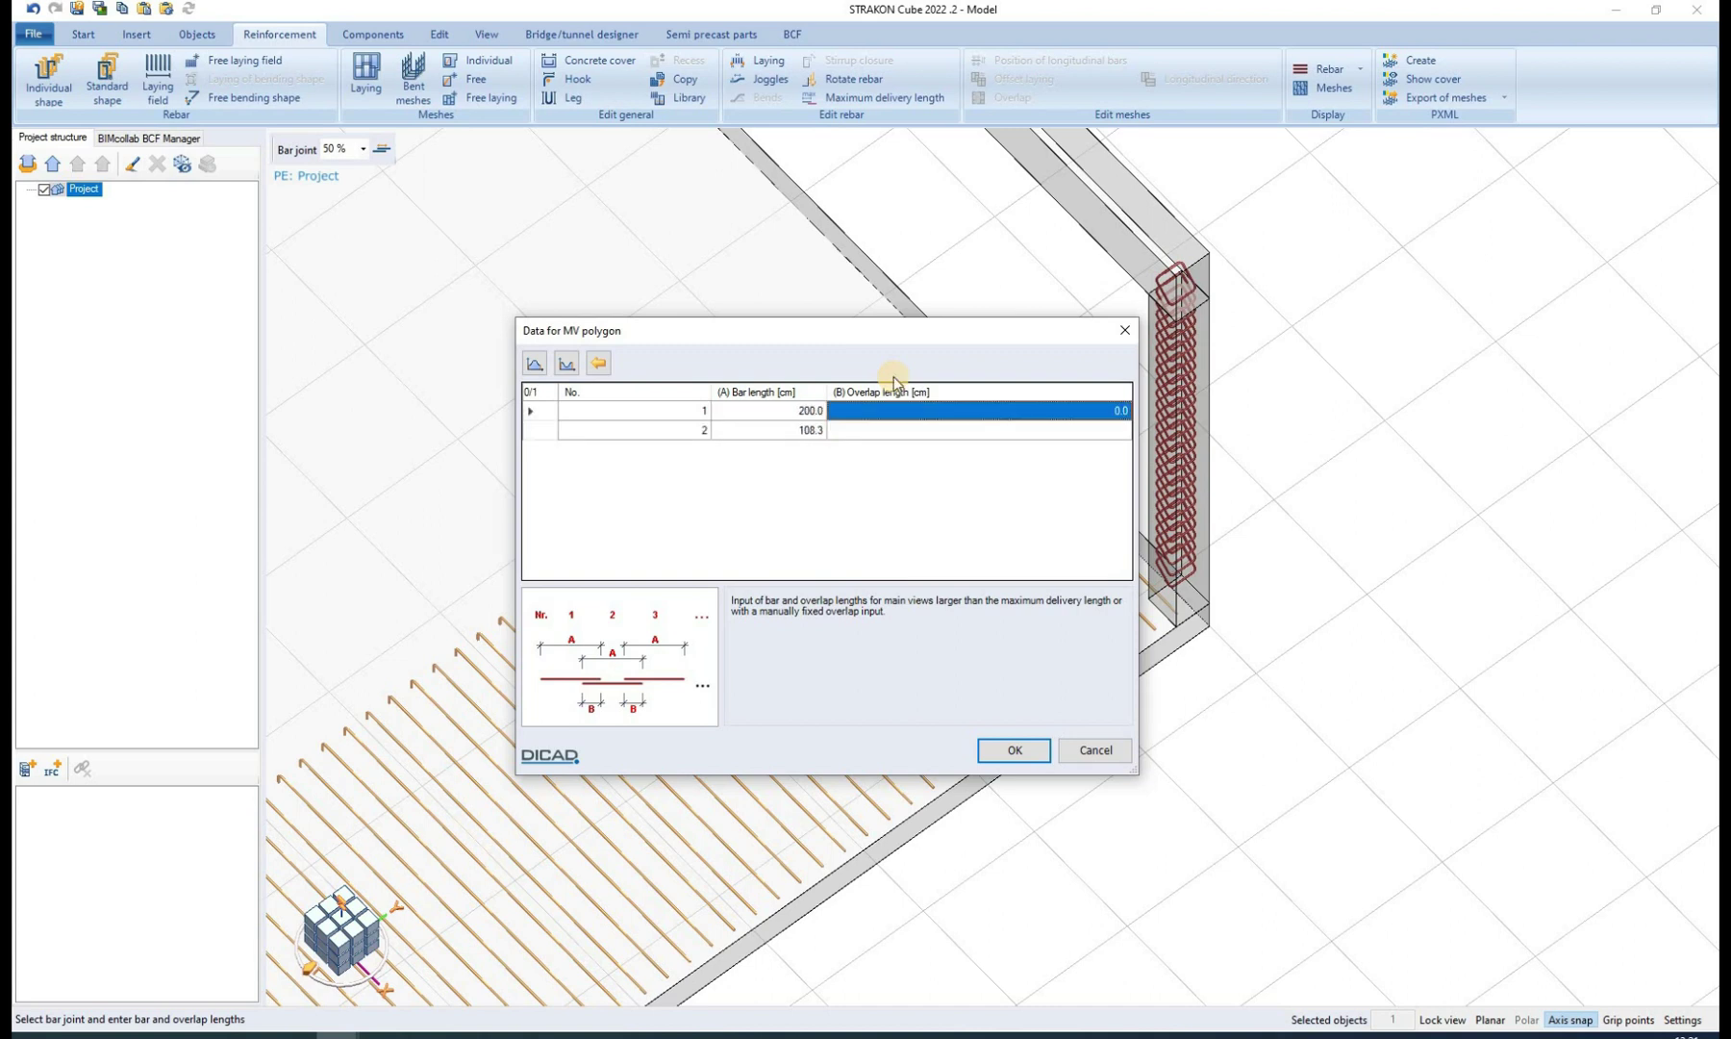
click(800, 434)
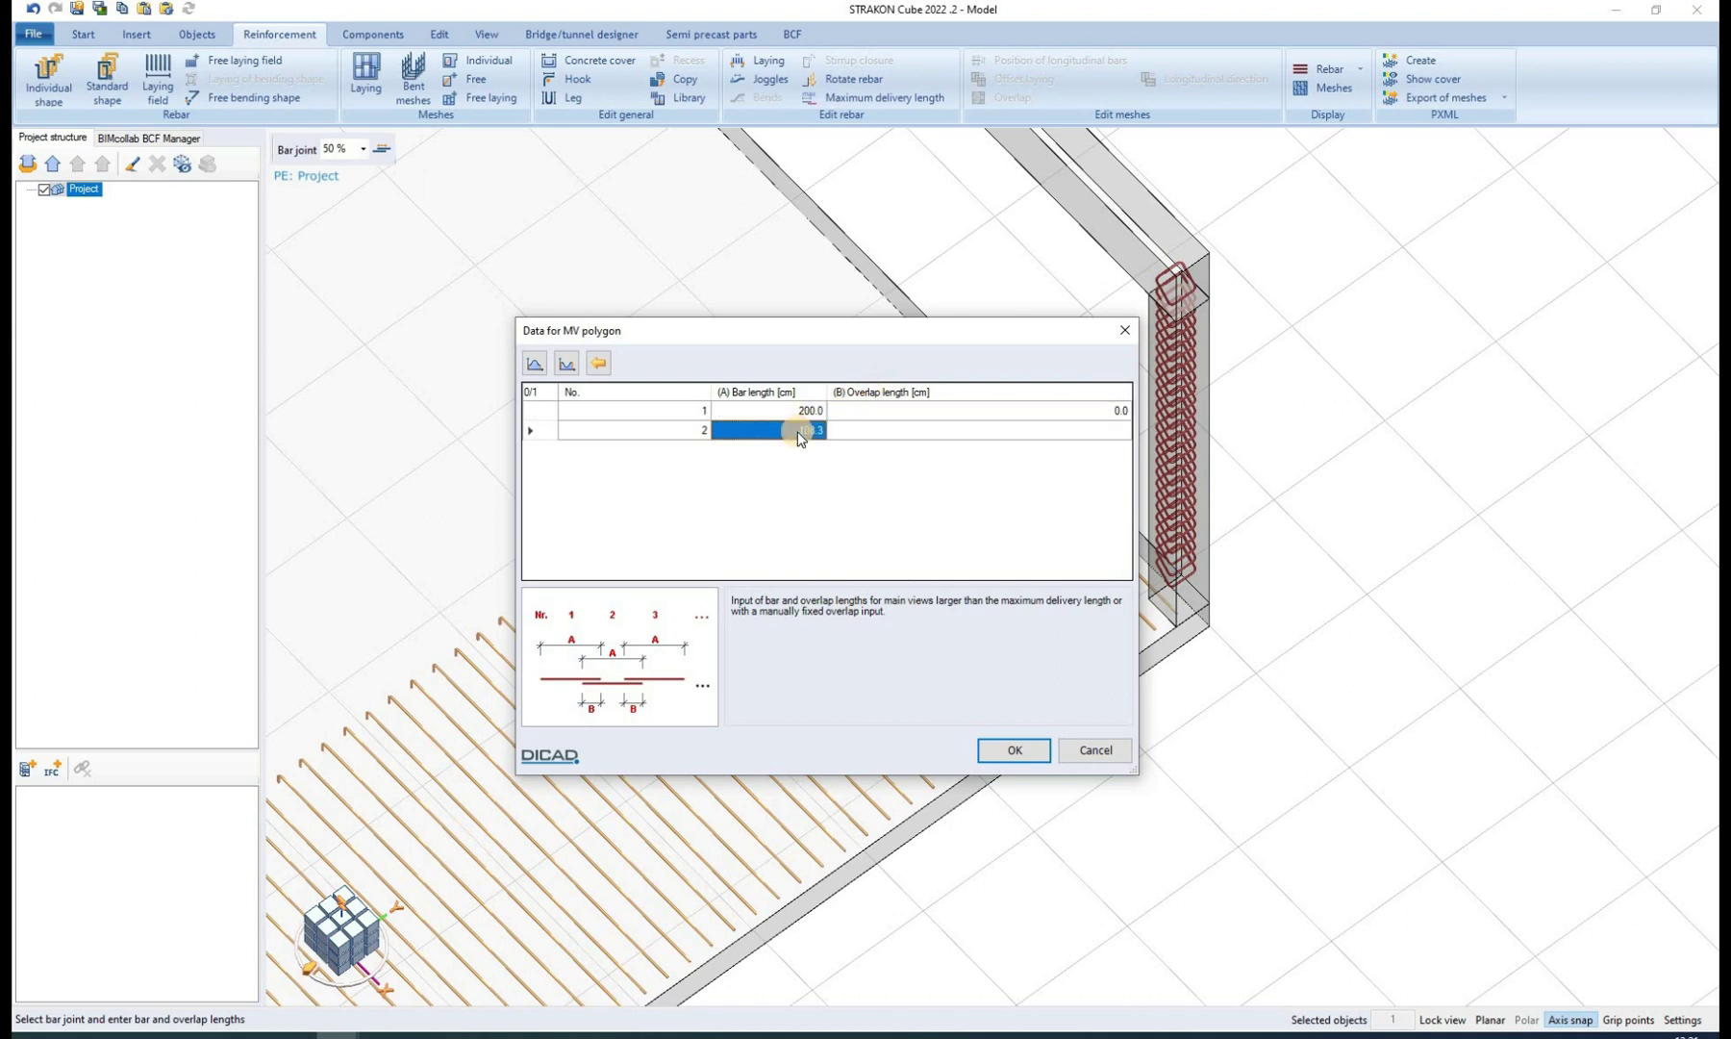
text(200)
click(804, 412)
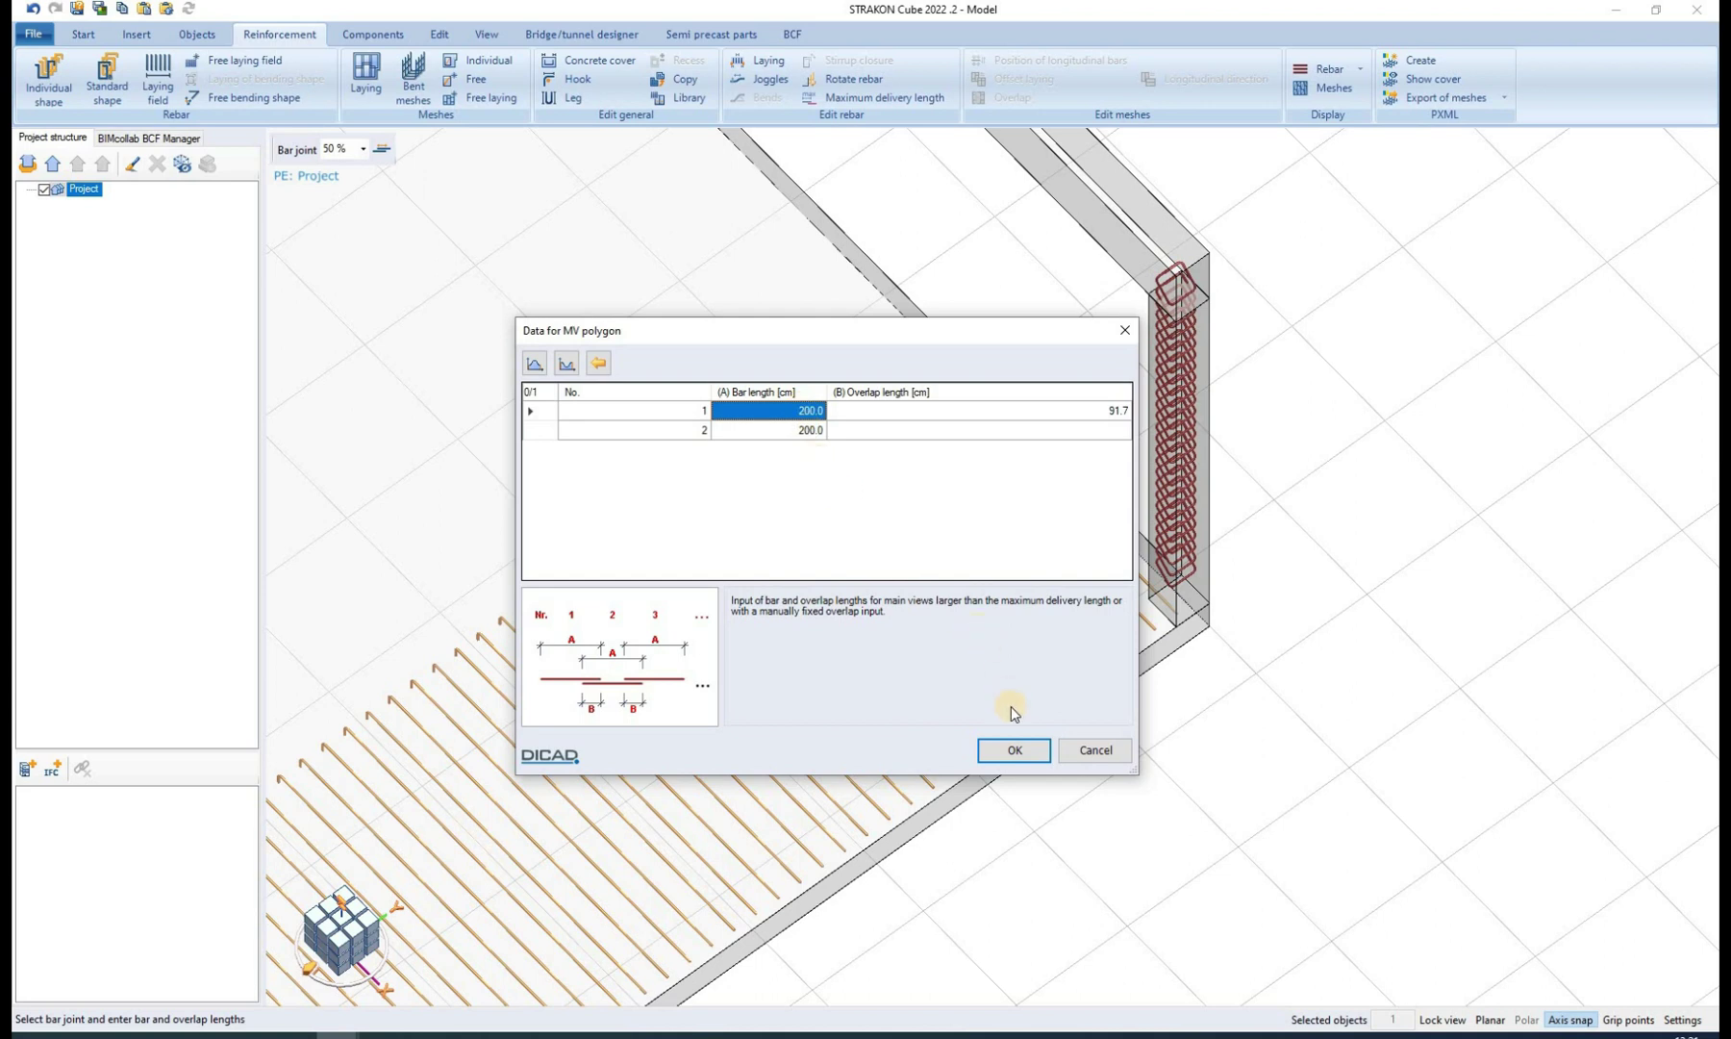
click(1015, 750)
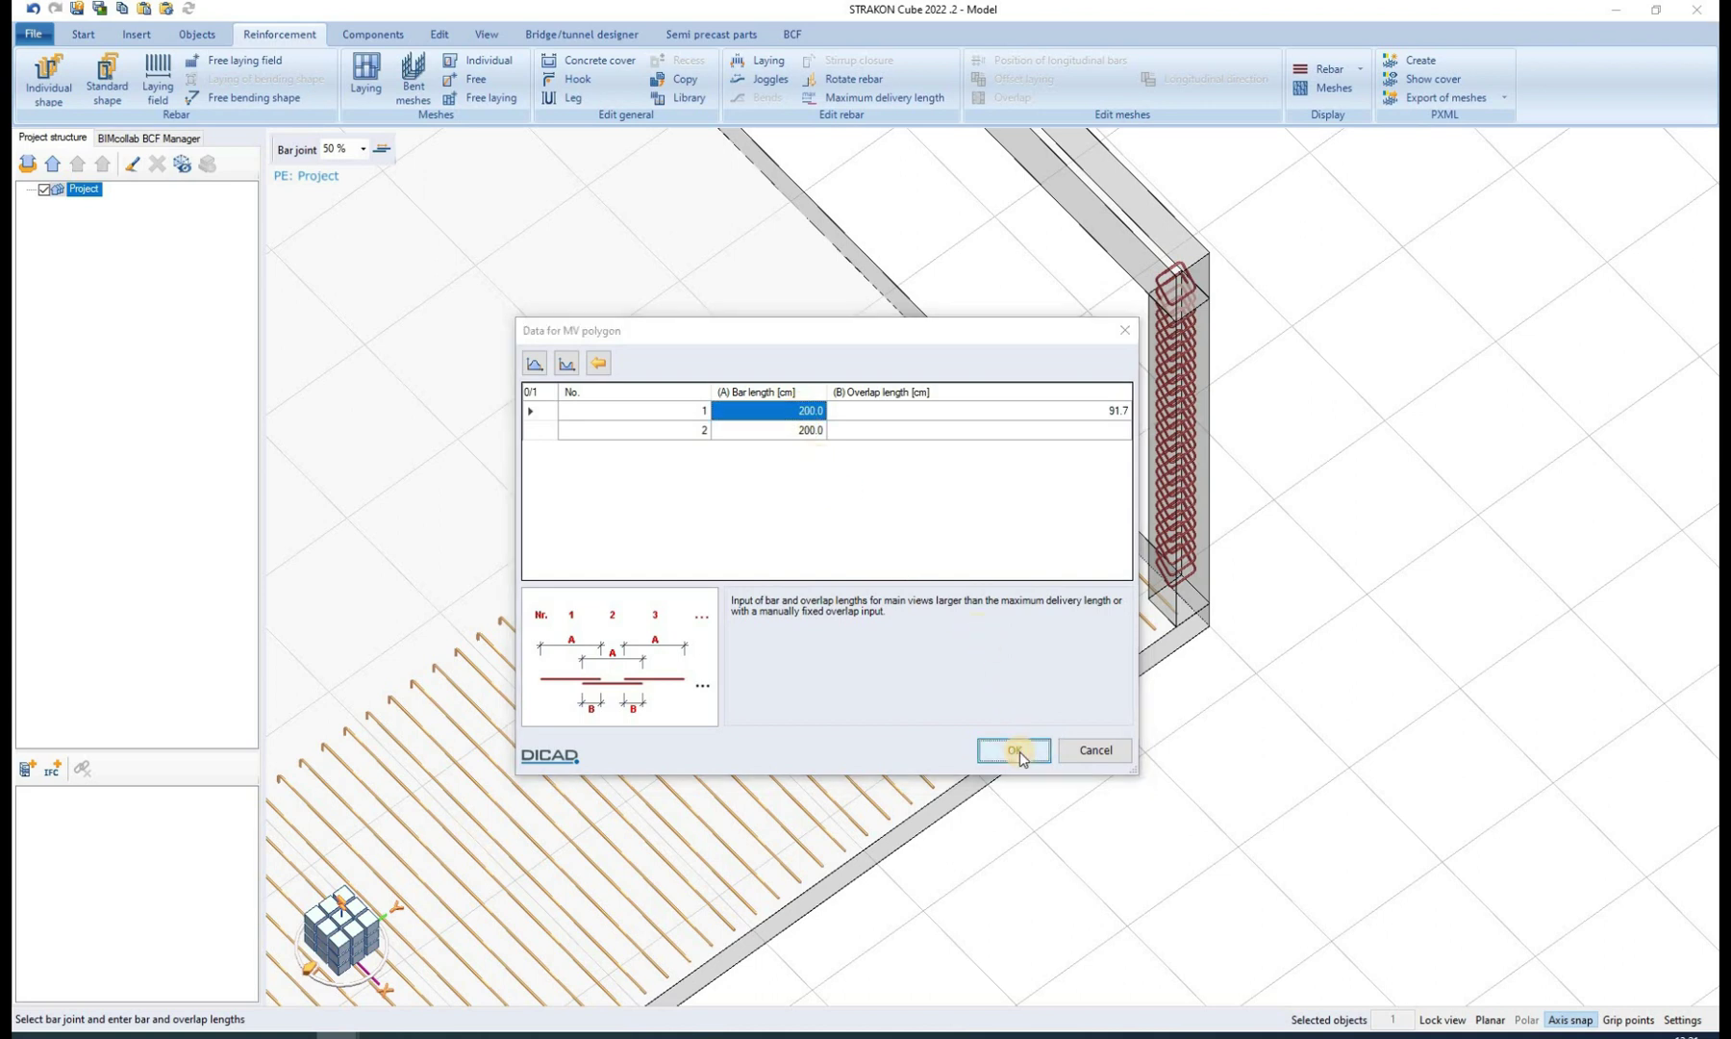
- Lay 53 straight Ø 12 bars at 20 cm across the slab, bottom corner to upper-left corner
key(Escape)
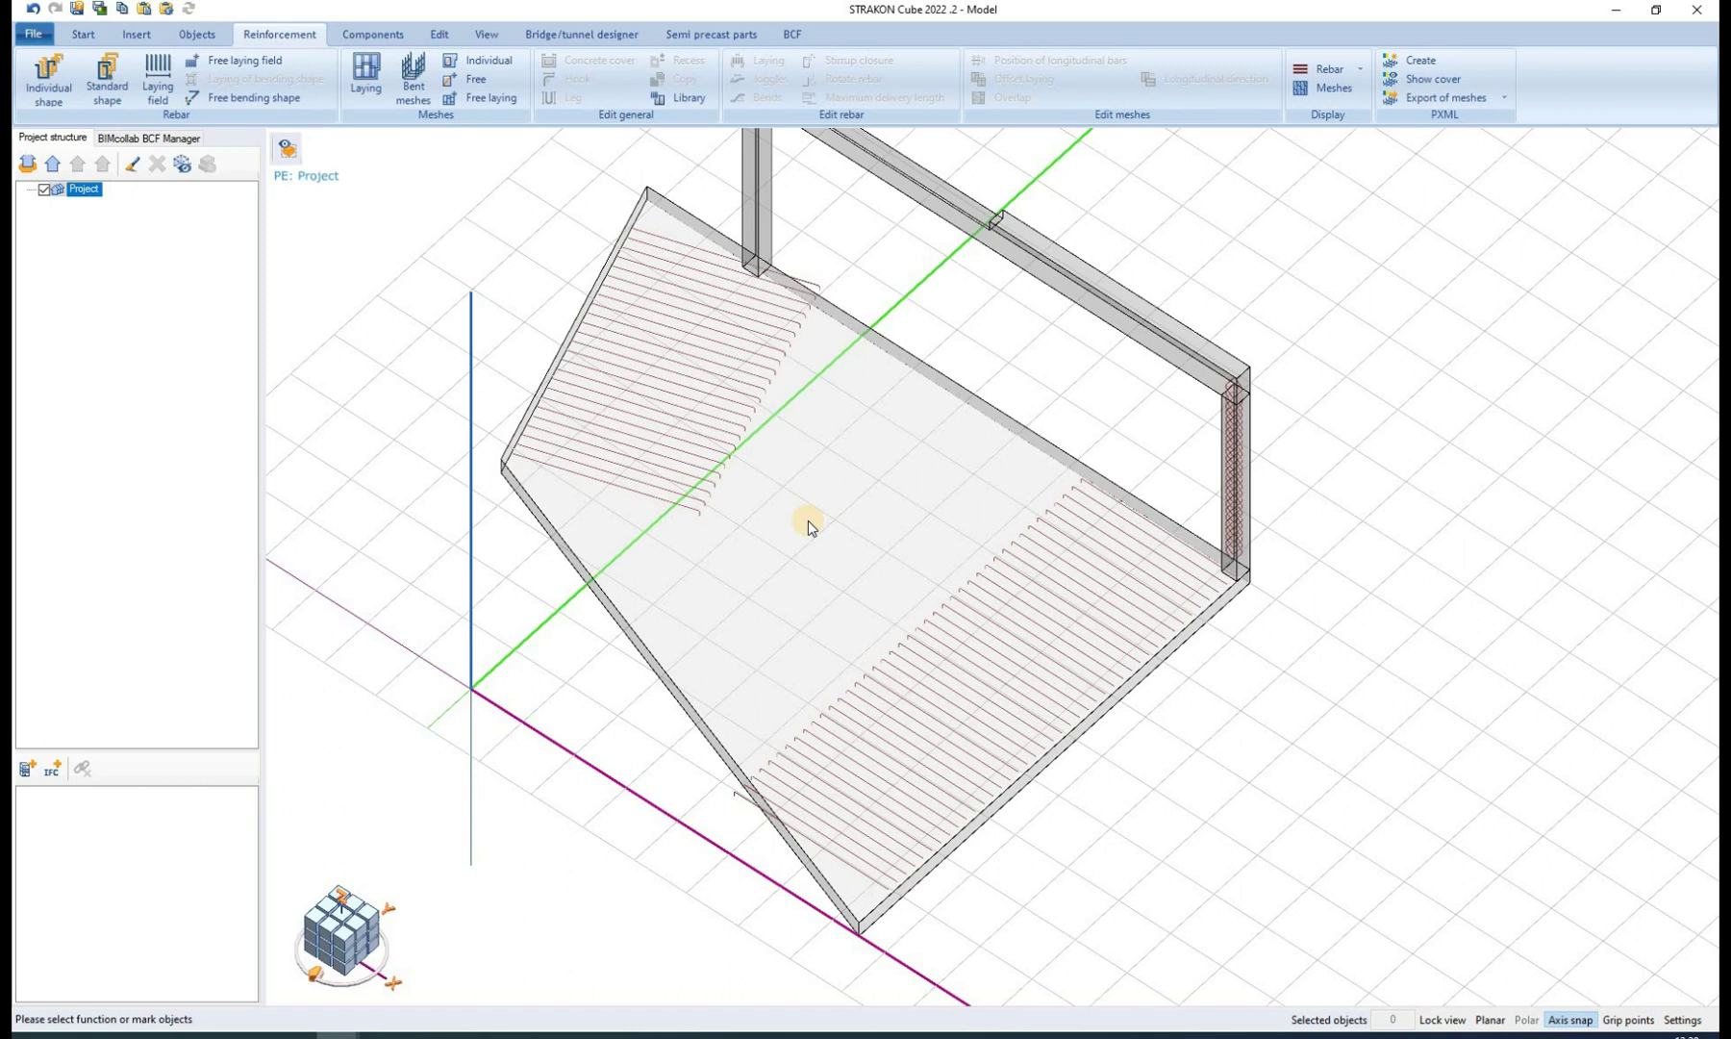
click(125, 85)
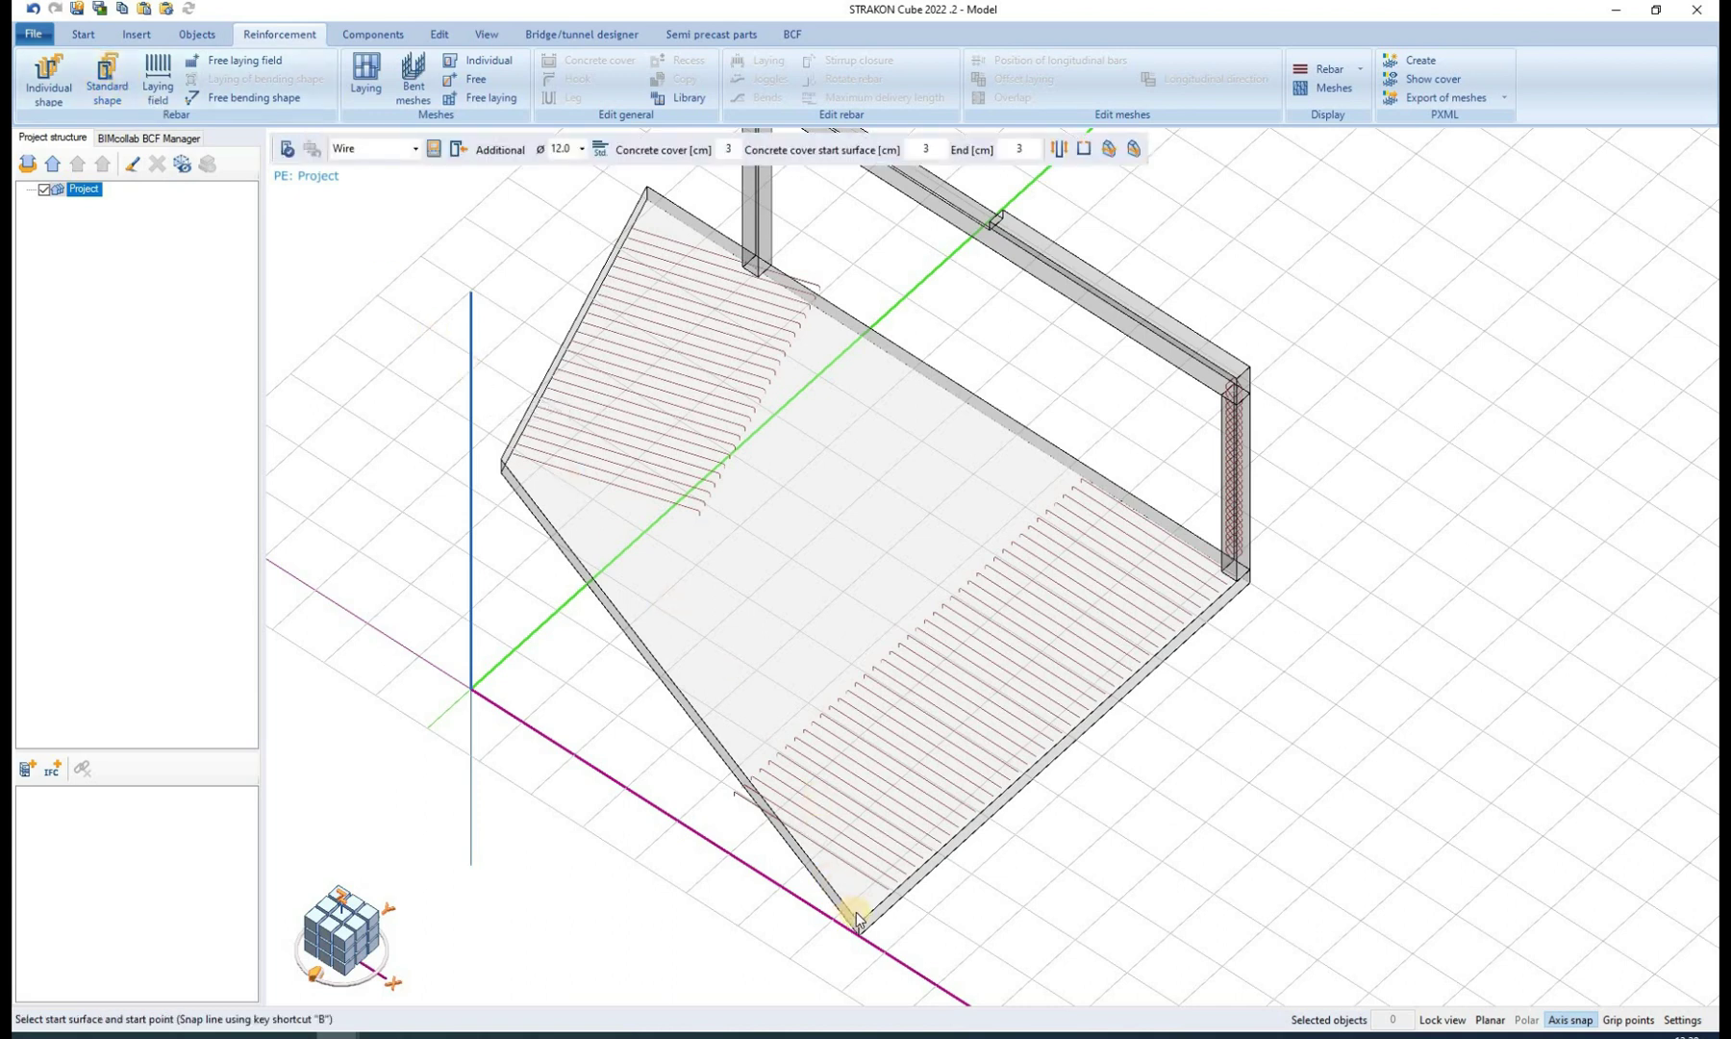
click(864, 920)
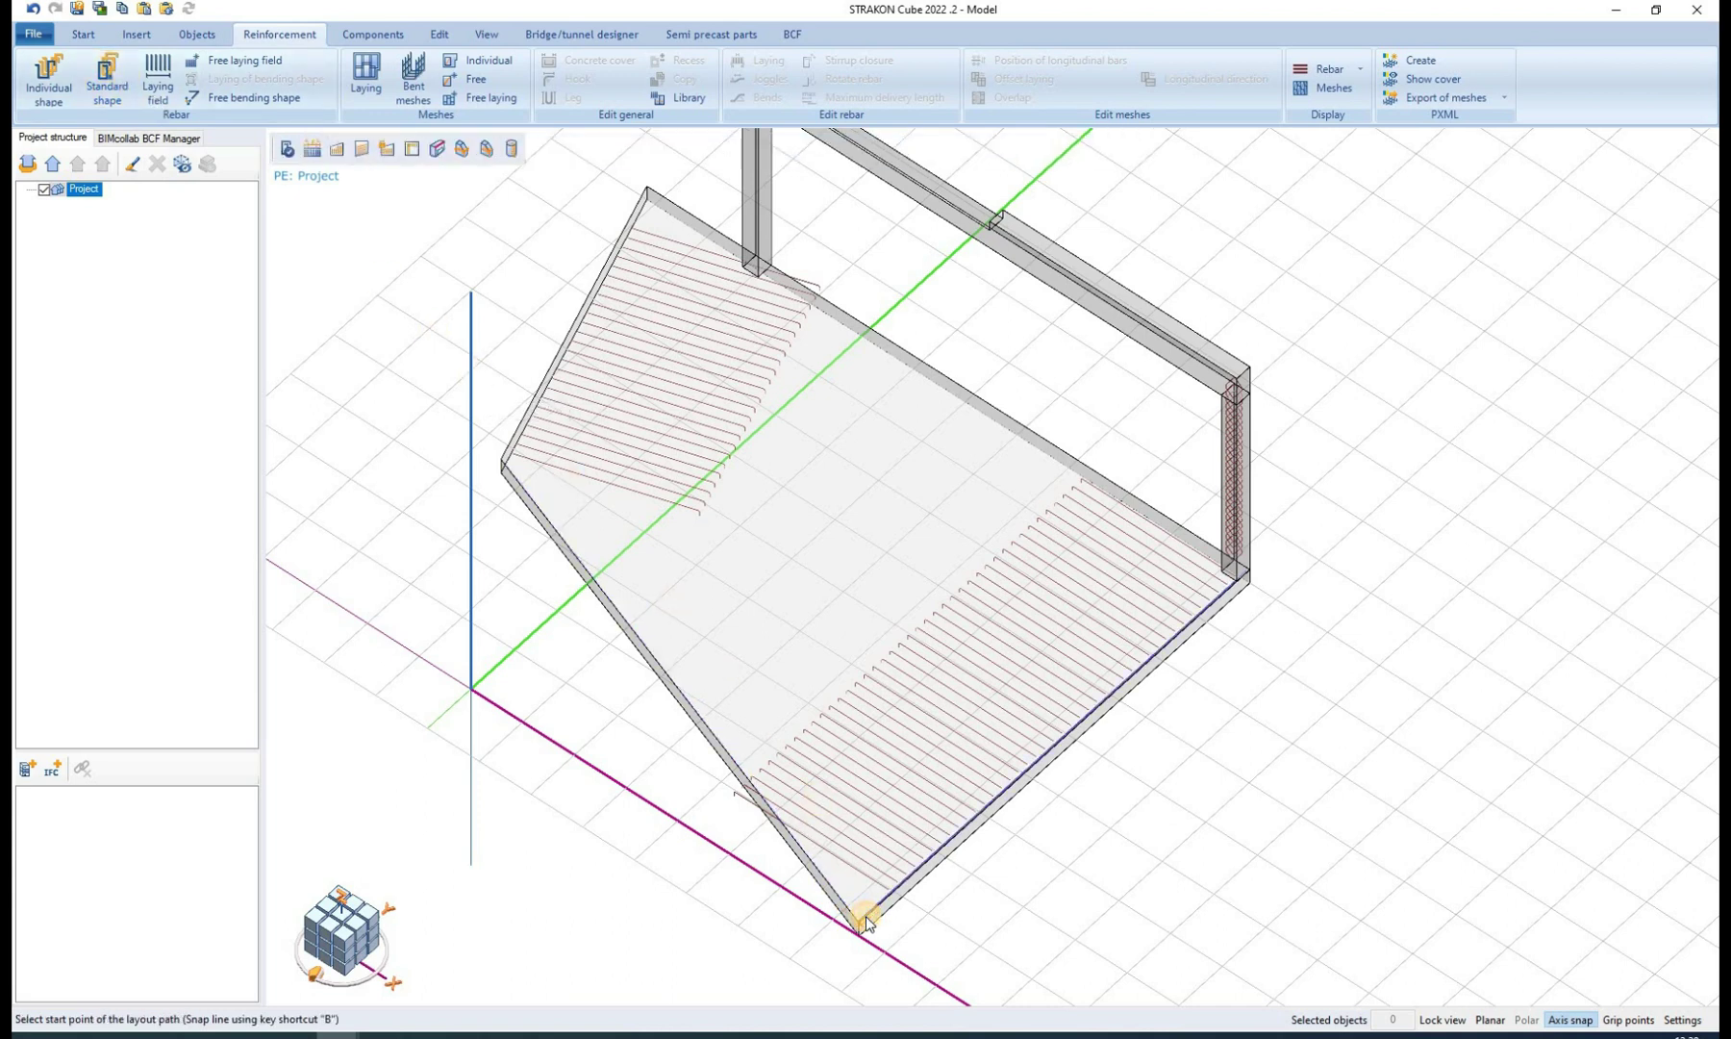
click(336, 149)
click(856, 917)
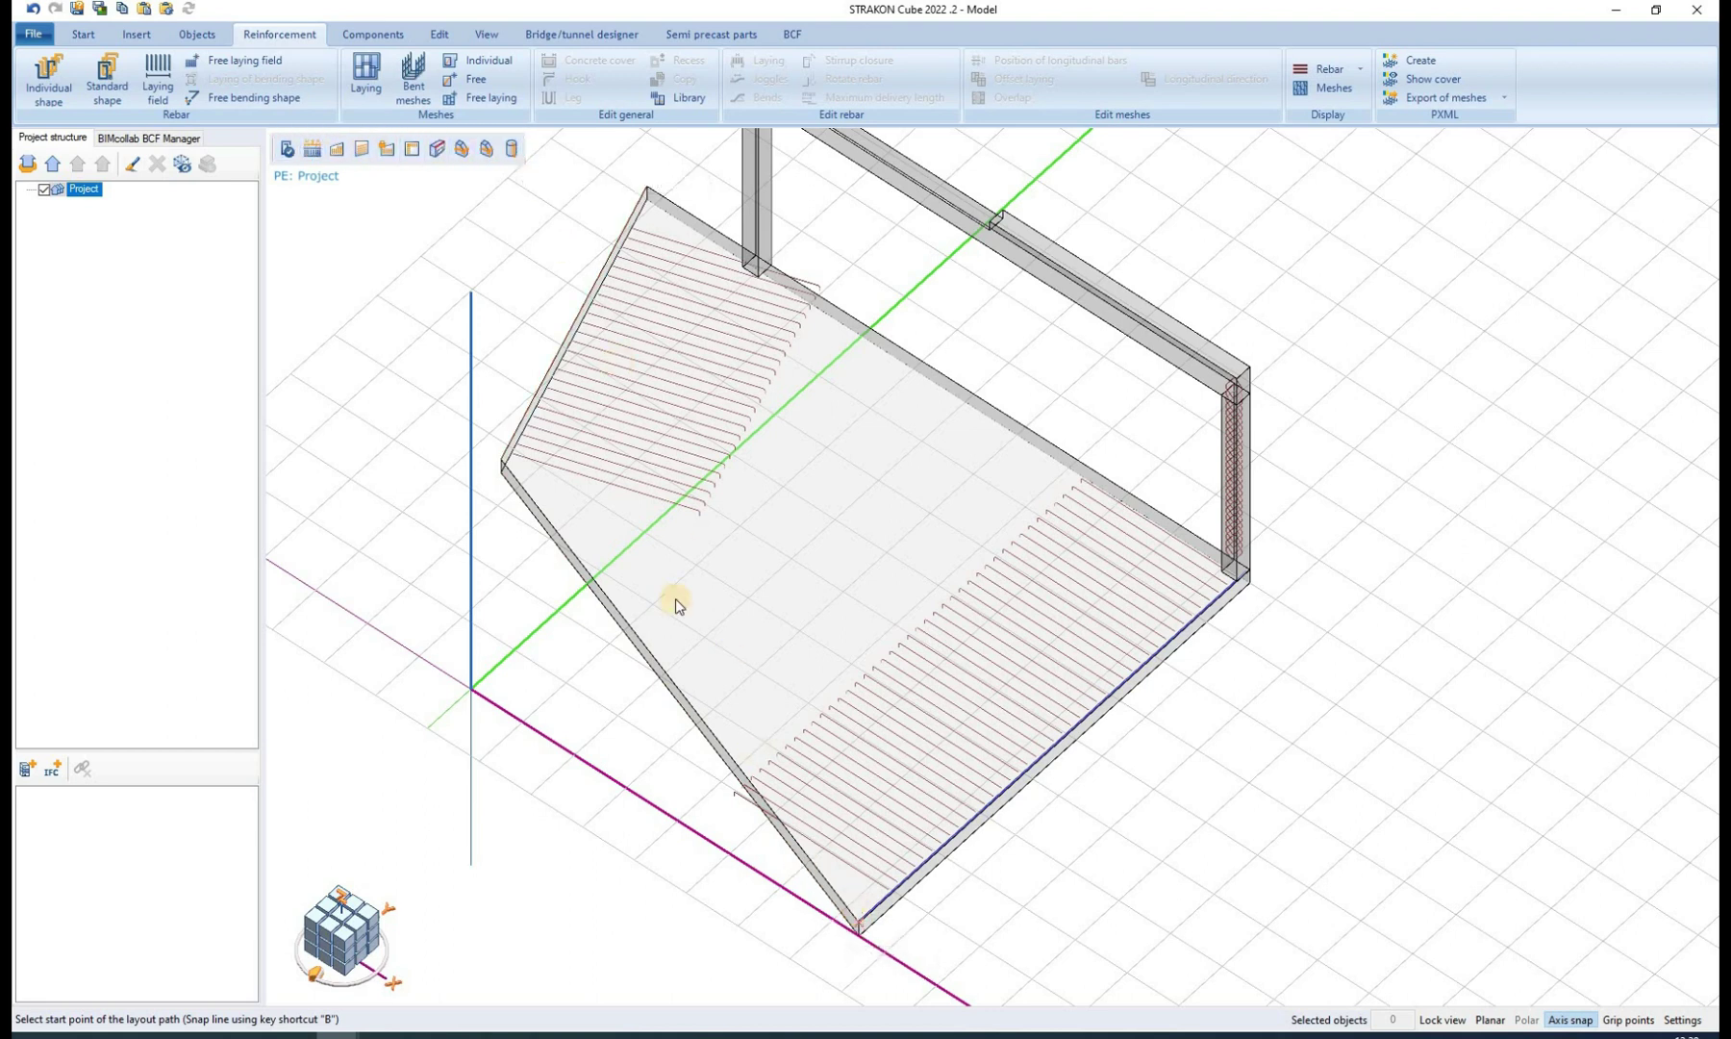
click(511, 458)
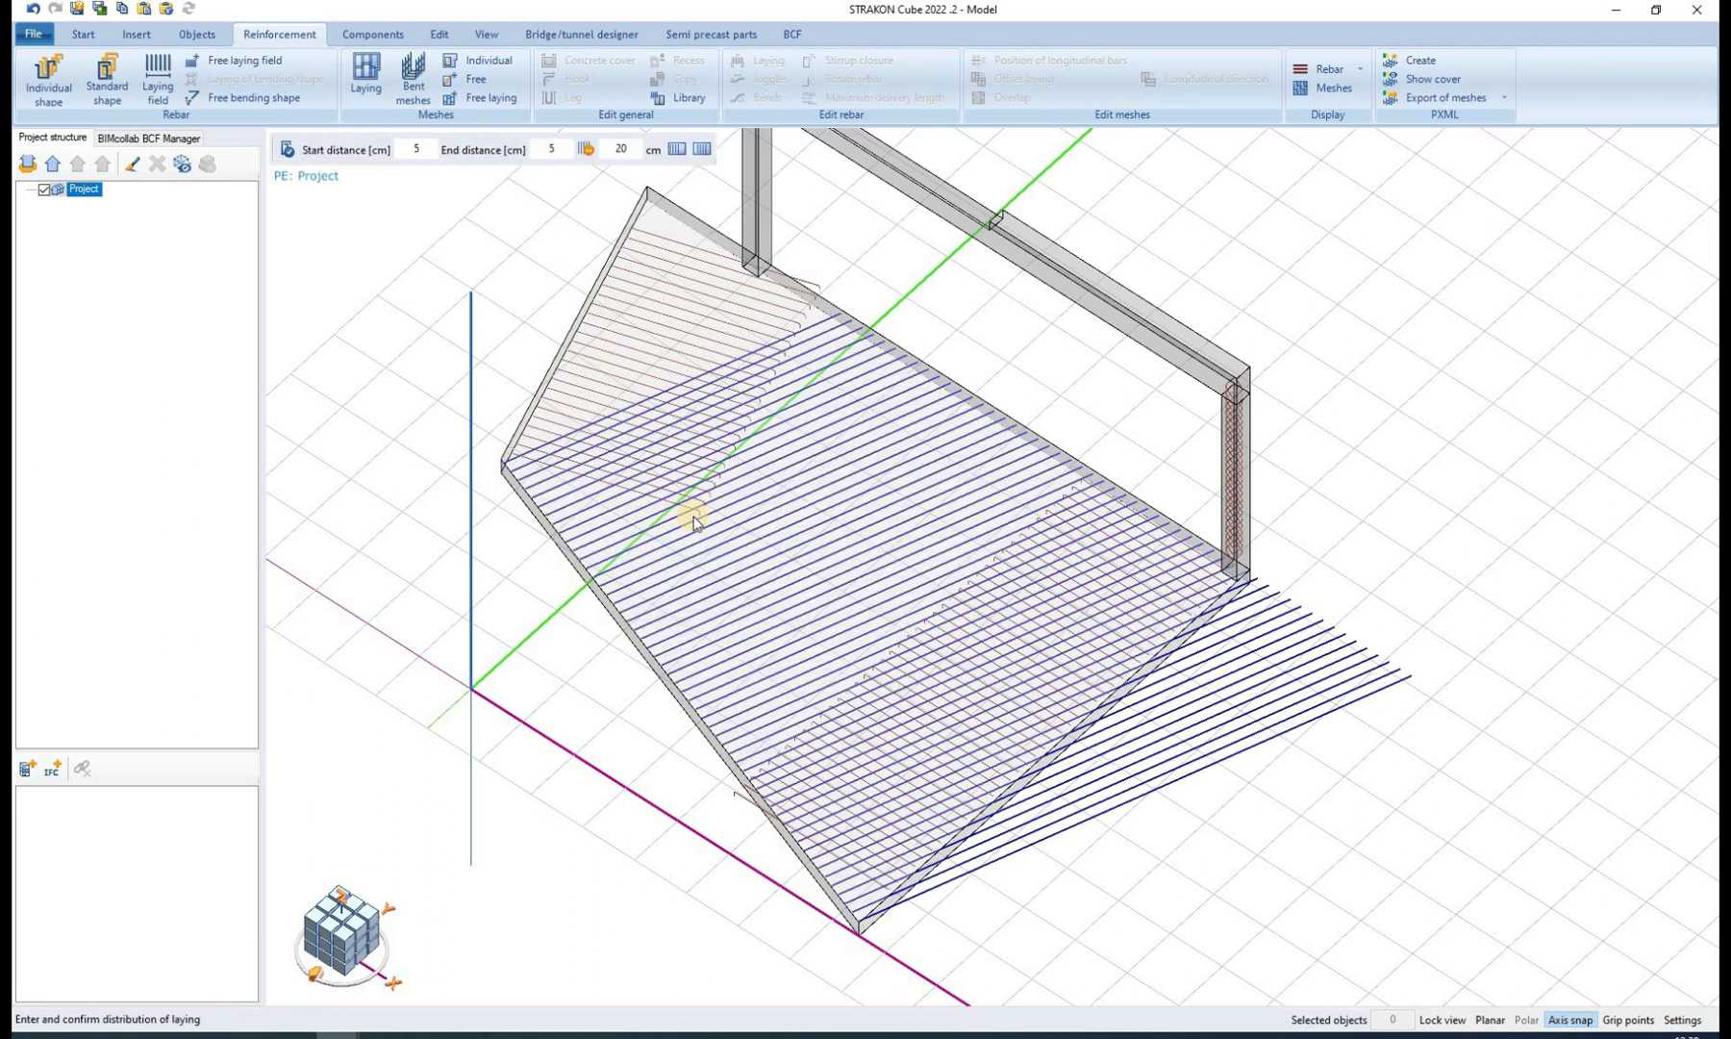
click(850, 494)
key(Escape)
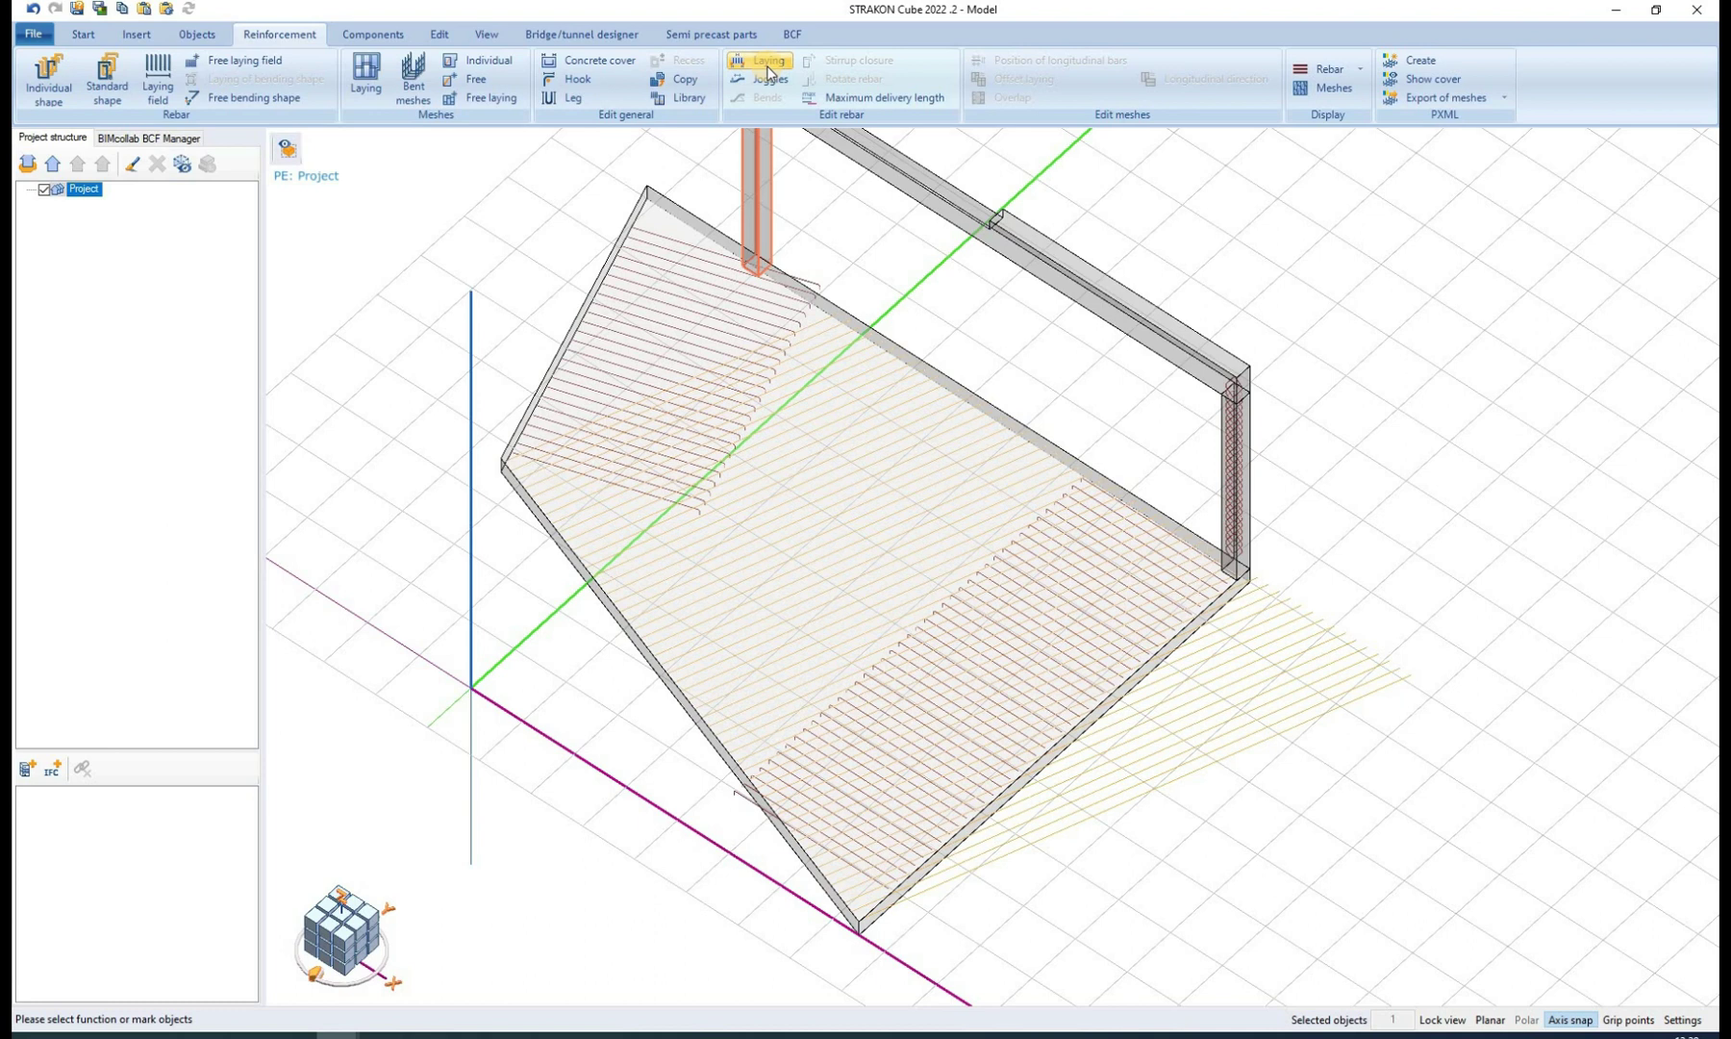
- Split the new laying into ranges: range 1 at 20 cm spacing, range 2 with 10 bars
click(767, 69)
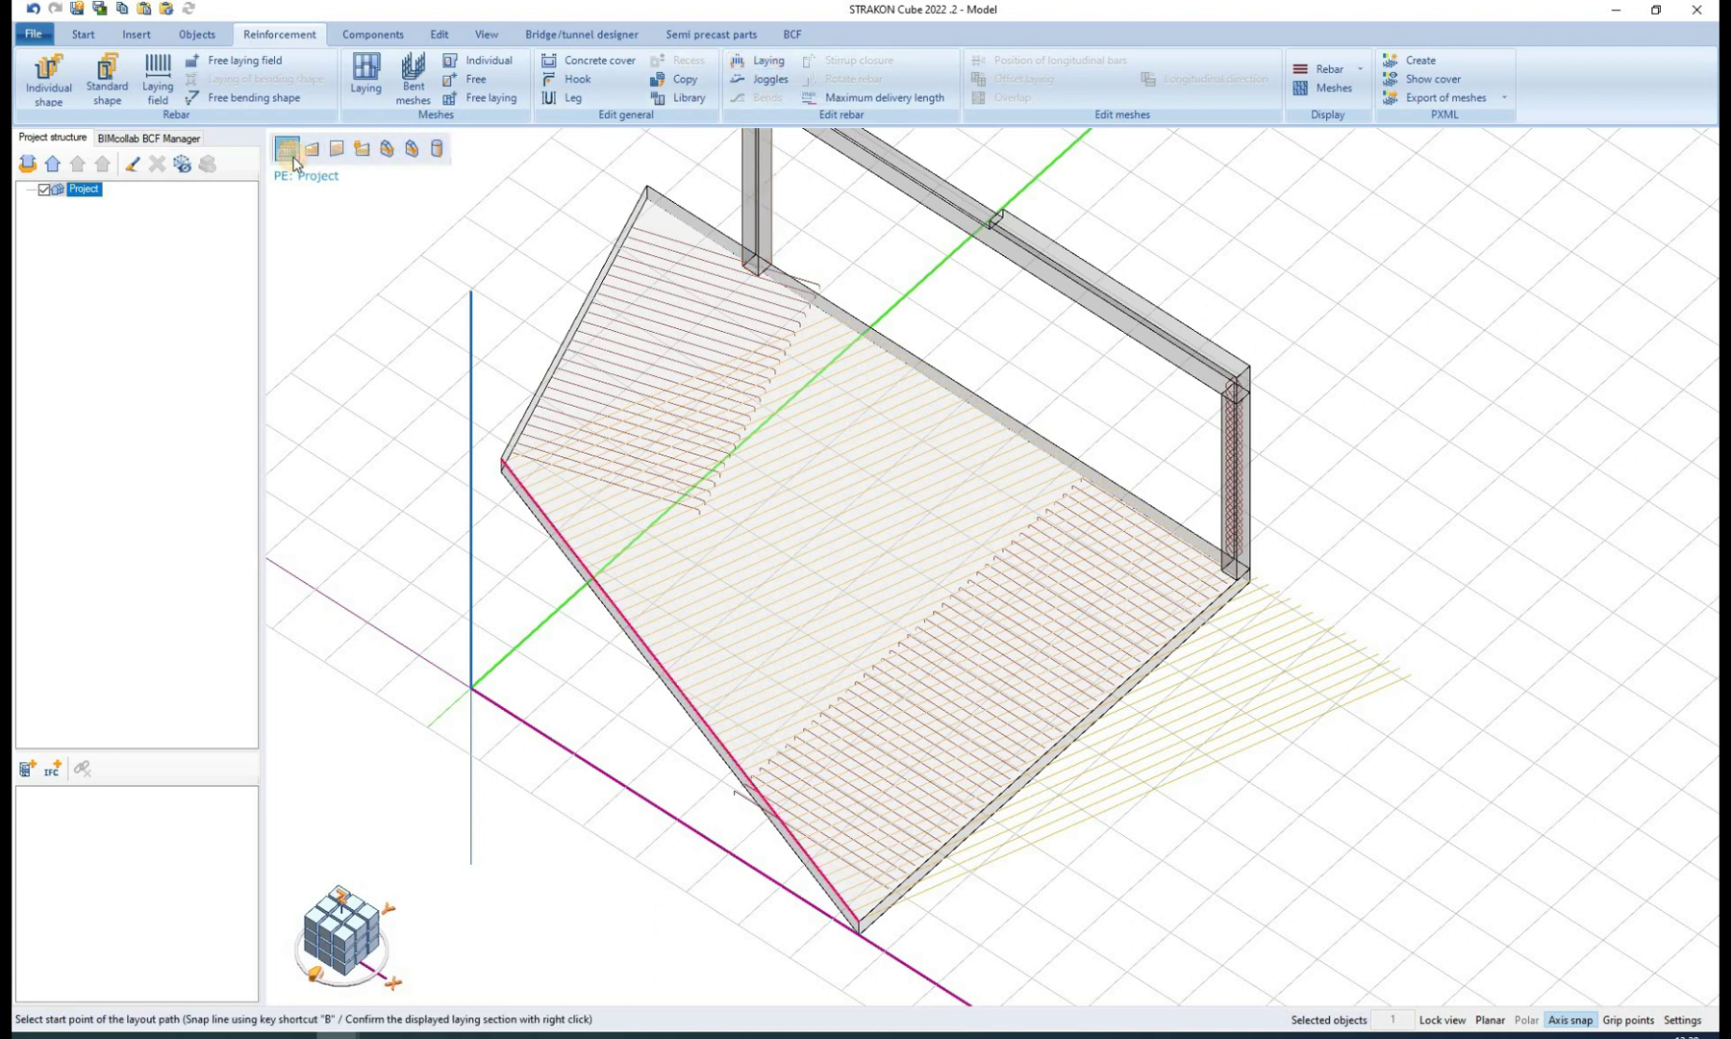
right_click(433, 317)
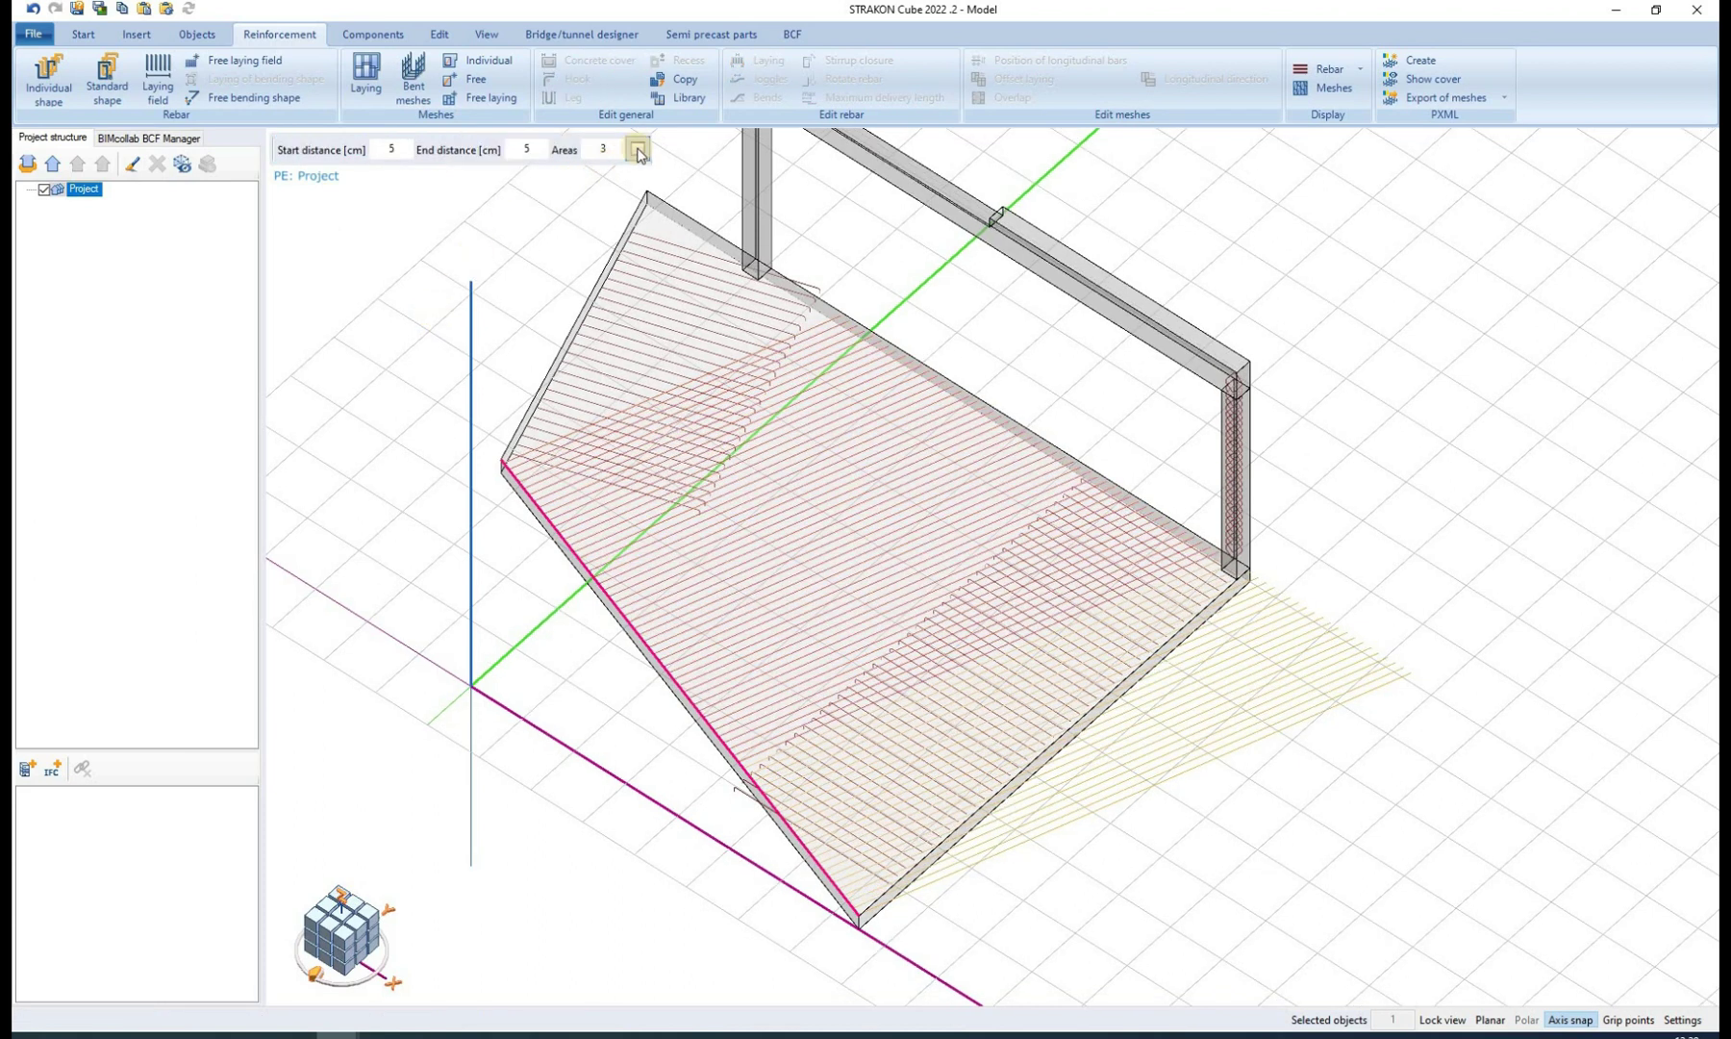
click(637, 150)
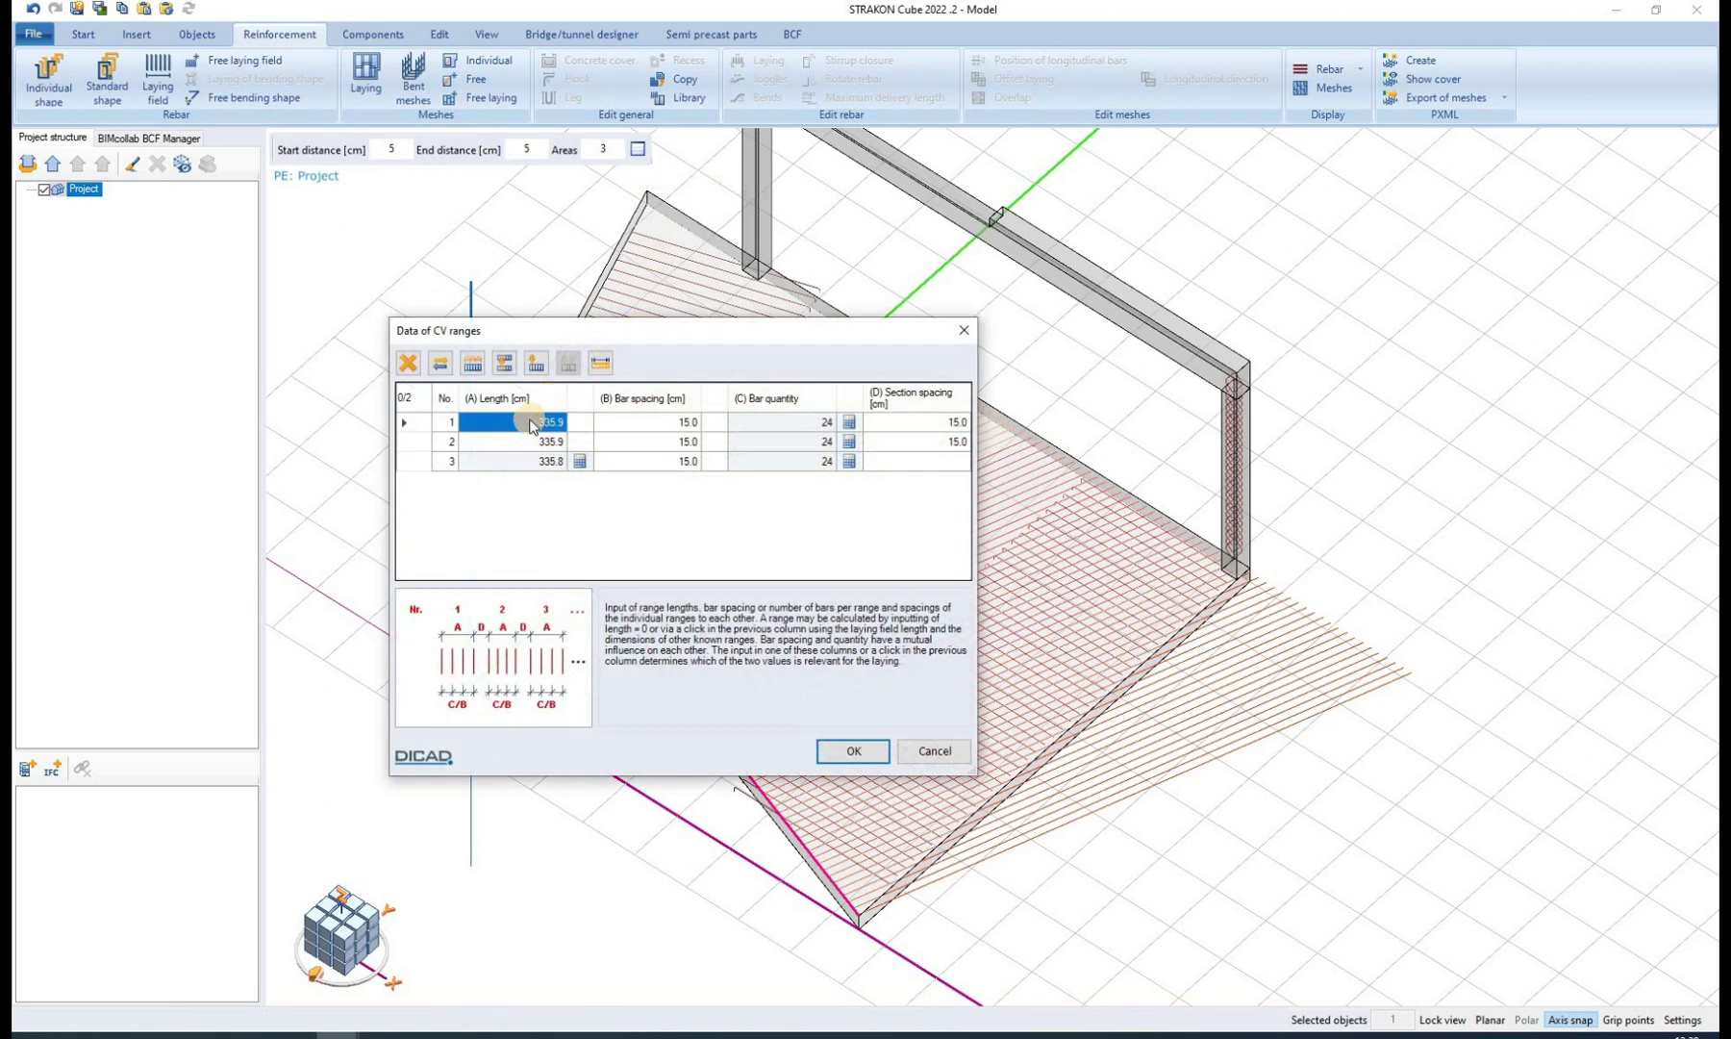
click(653, 420)
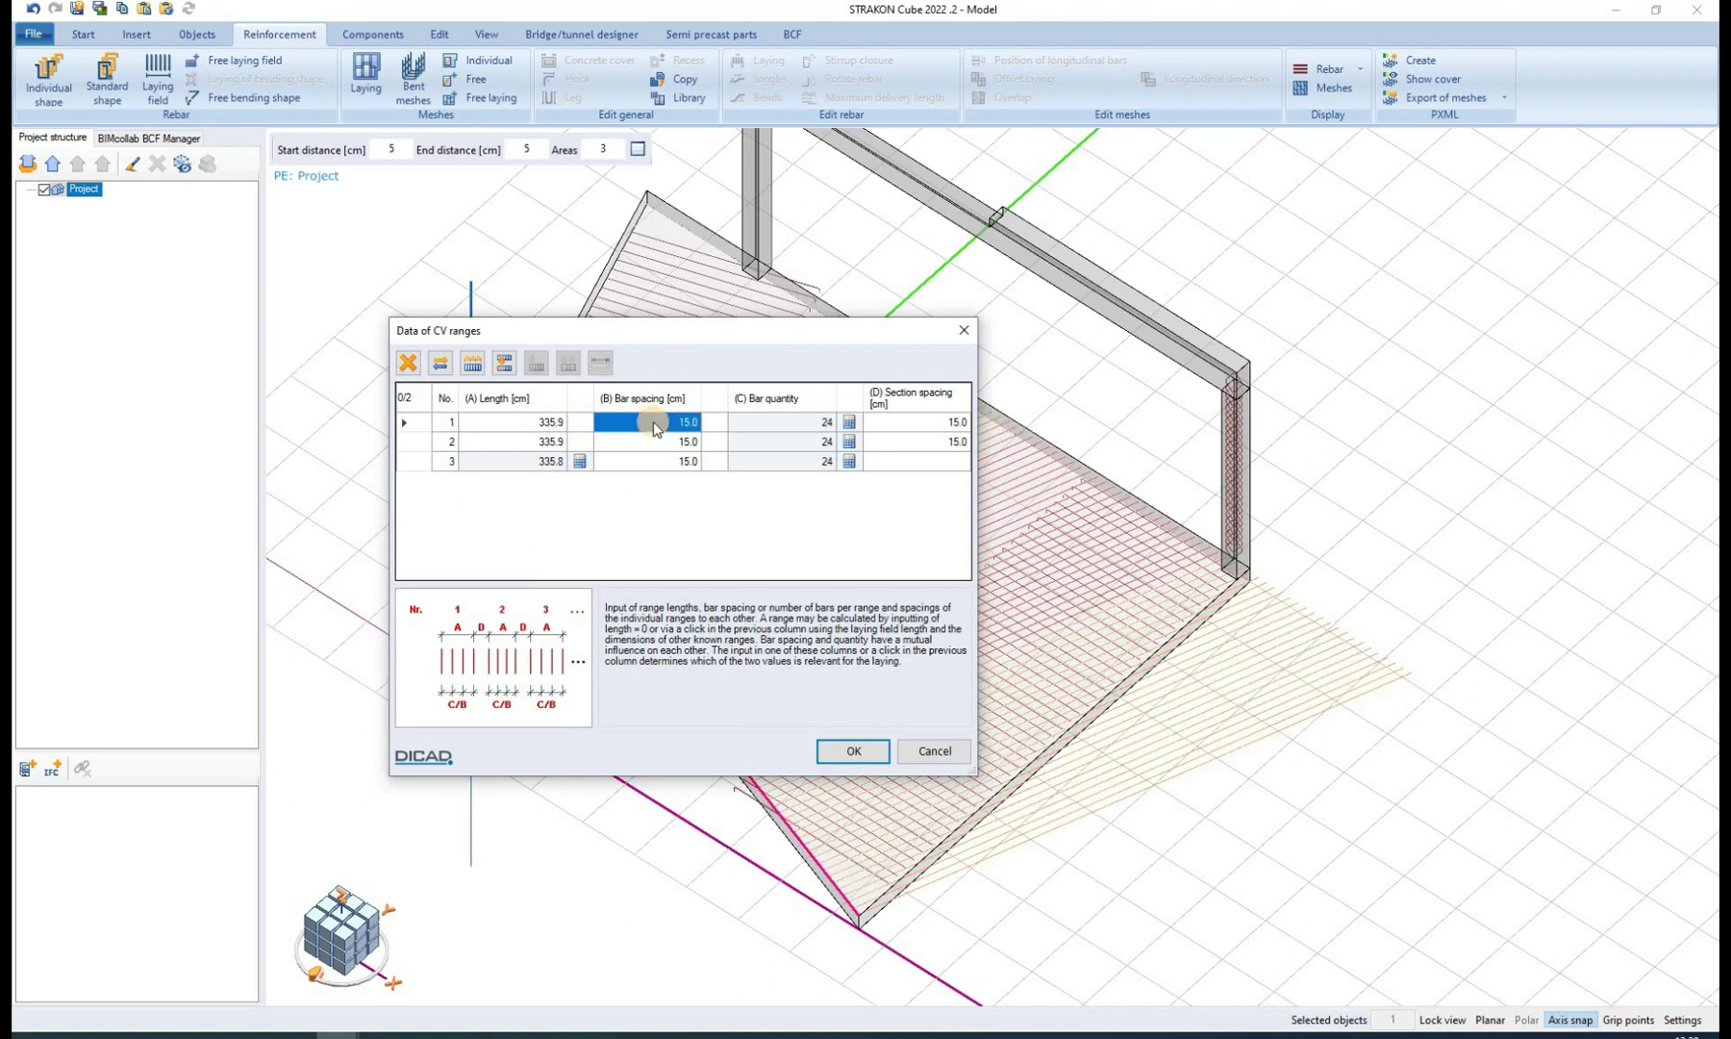
text(20)
click(713, 443)
click(830, 443)
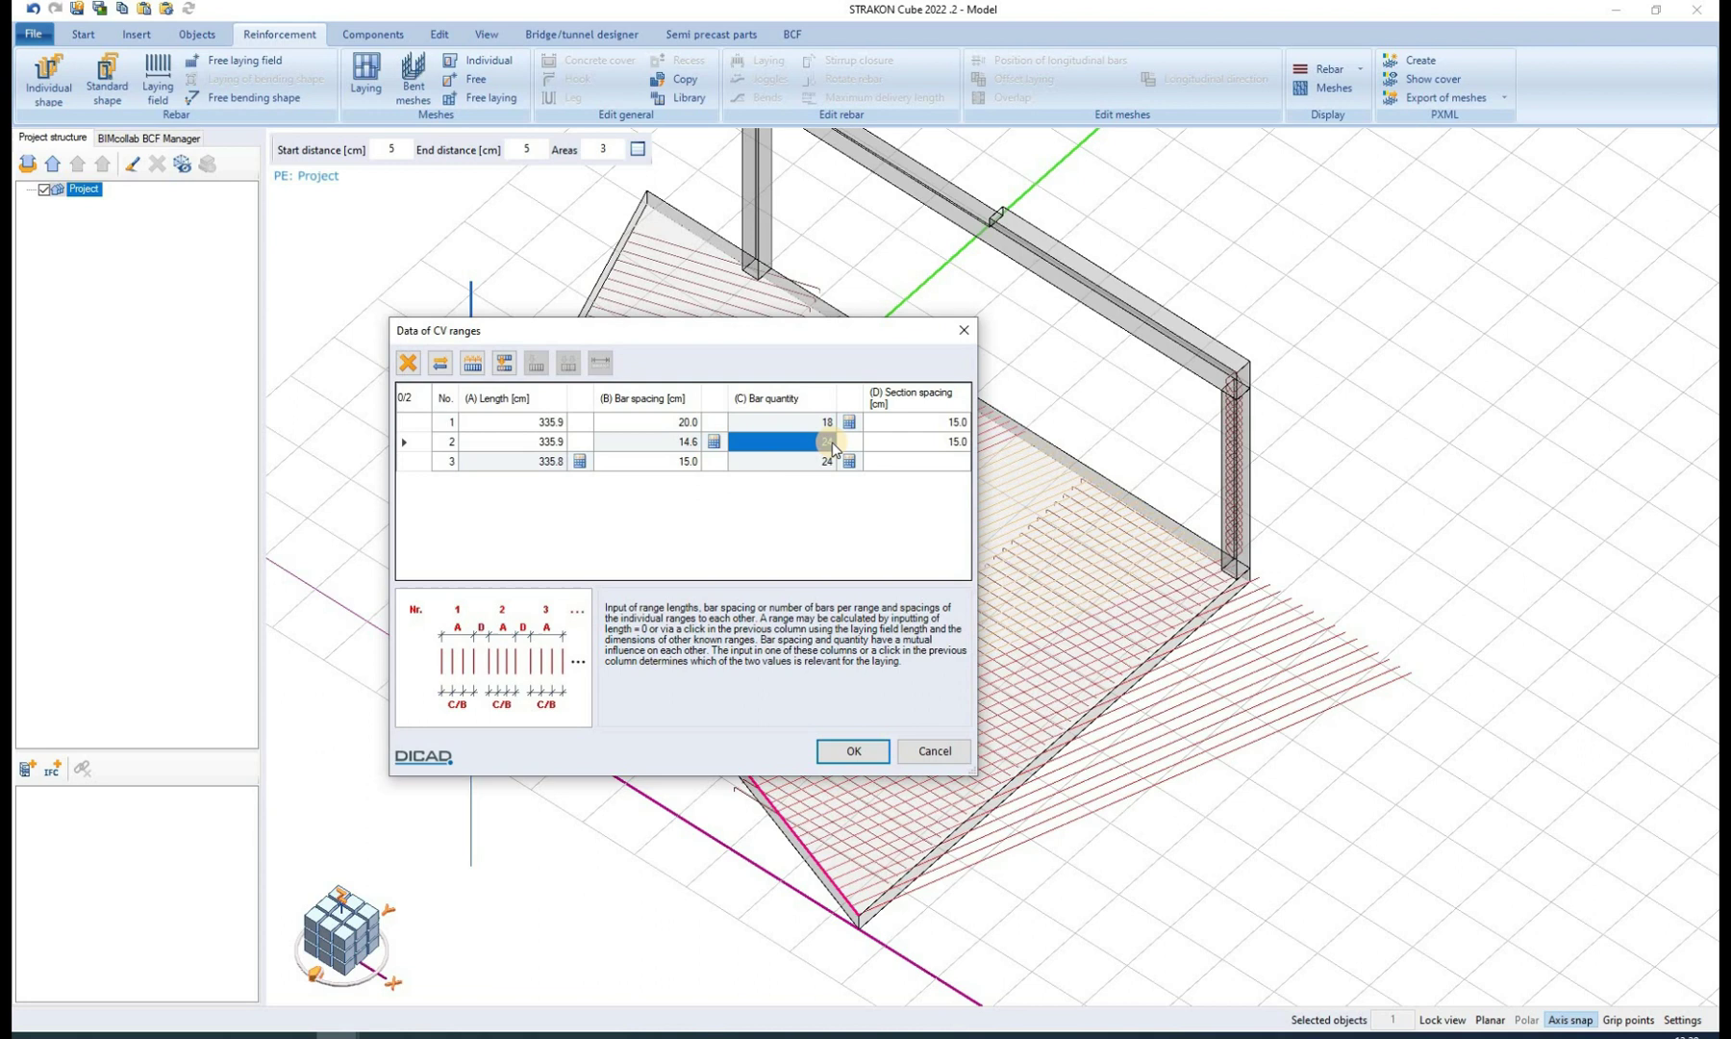
text(10)
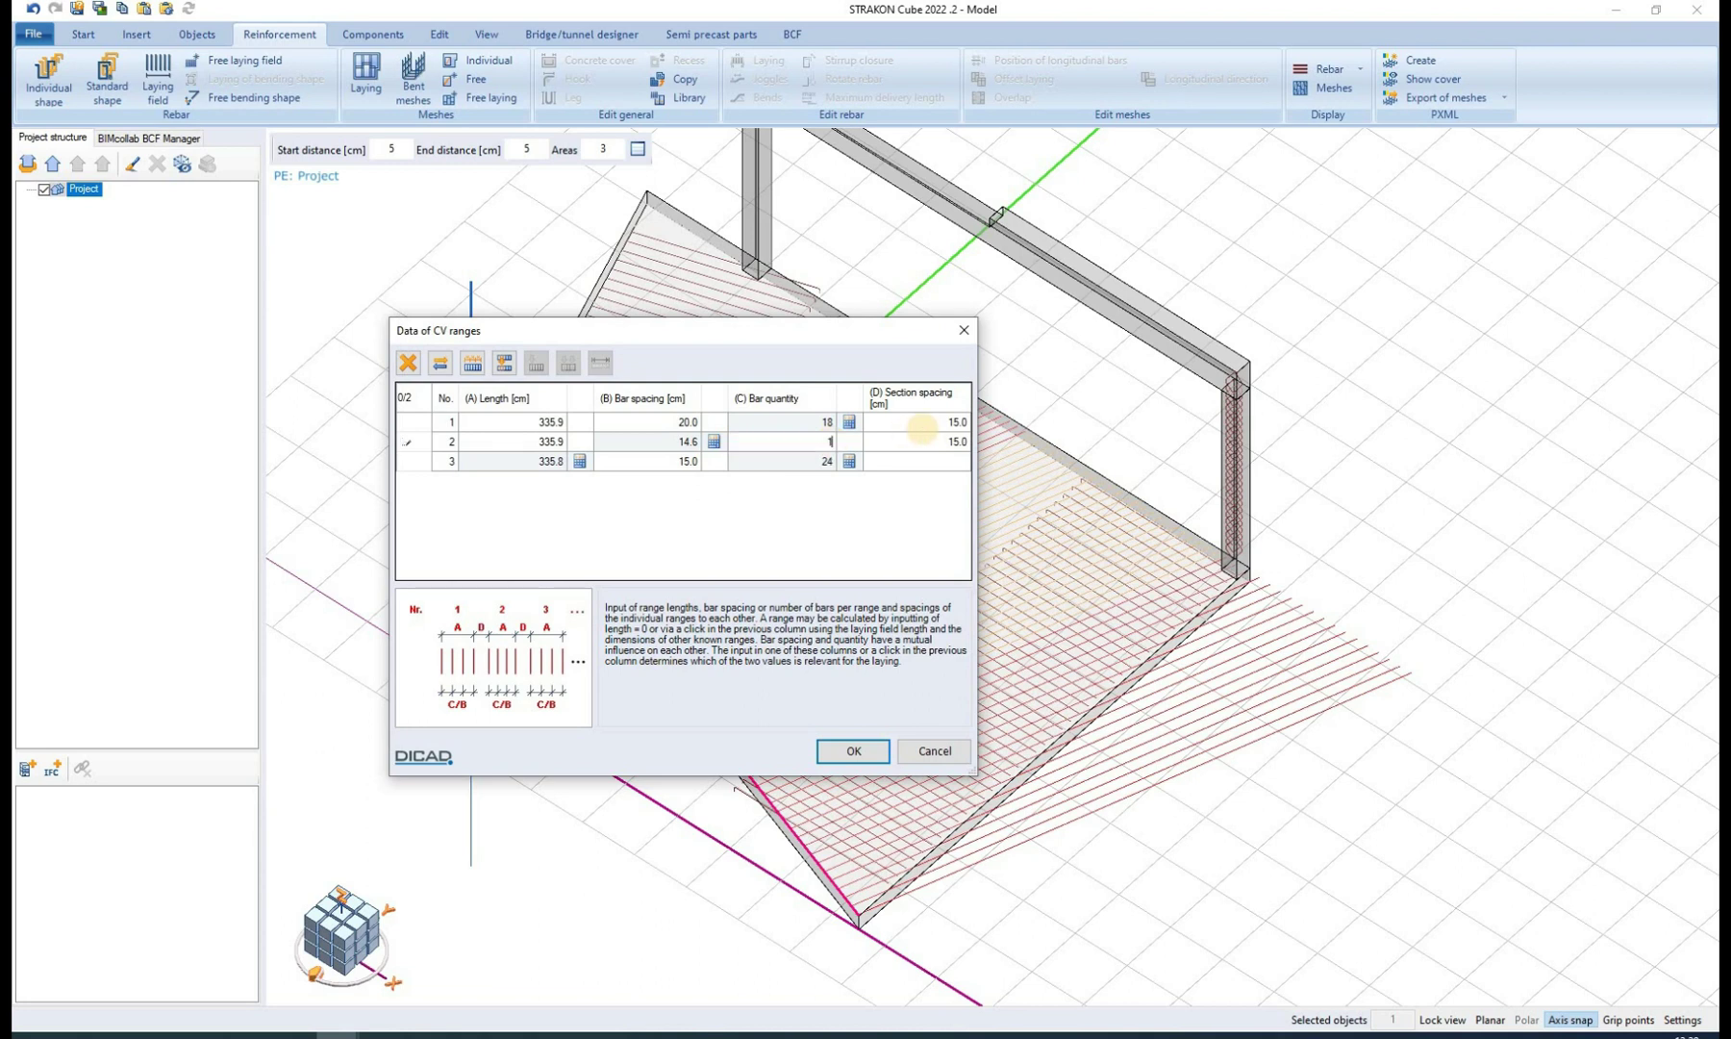
click(928, 423)
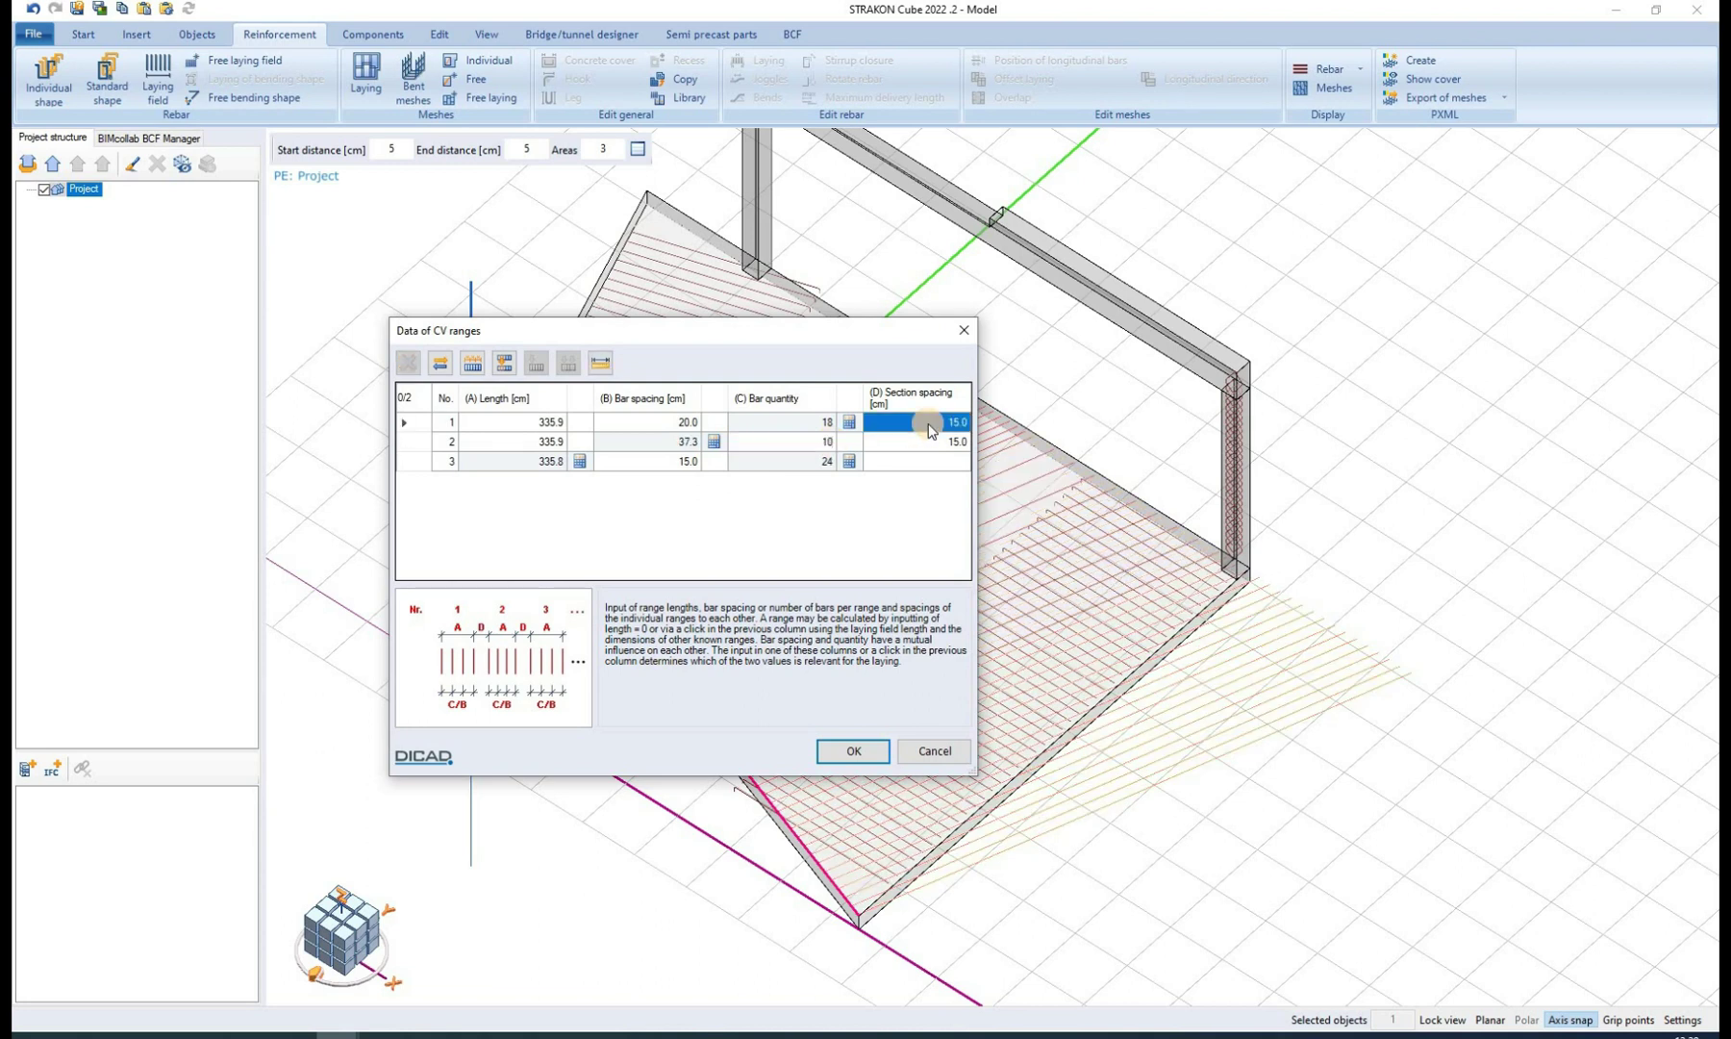
- Set 30 cm section spacings and 20 cm spacing for range 3, then apply the ranges
text(30)
click(942, 443)
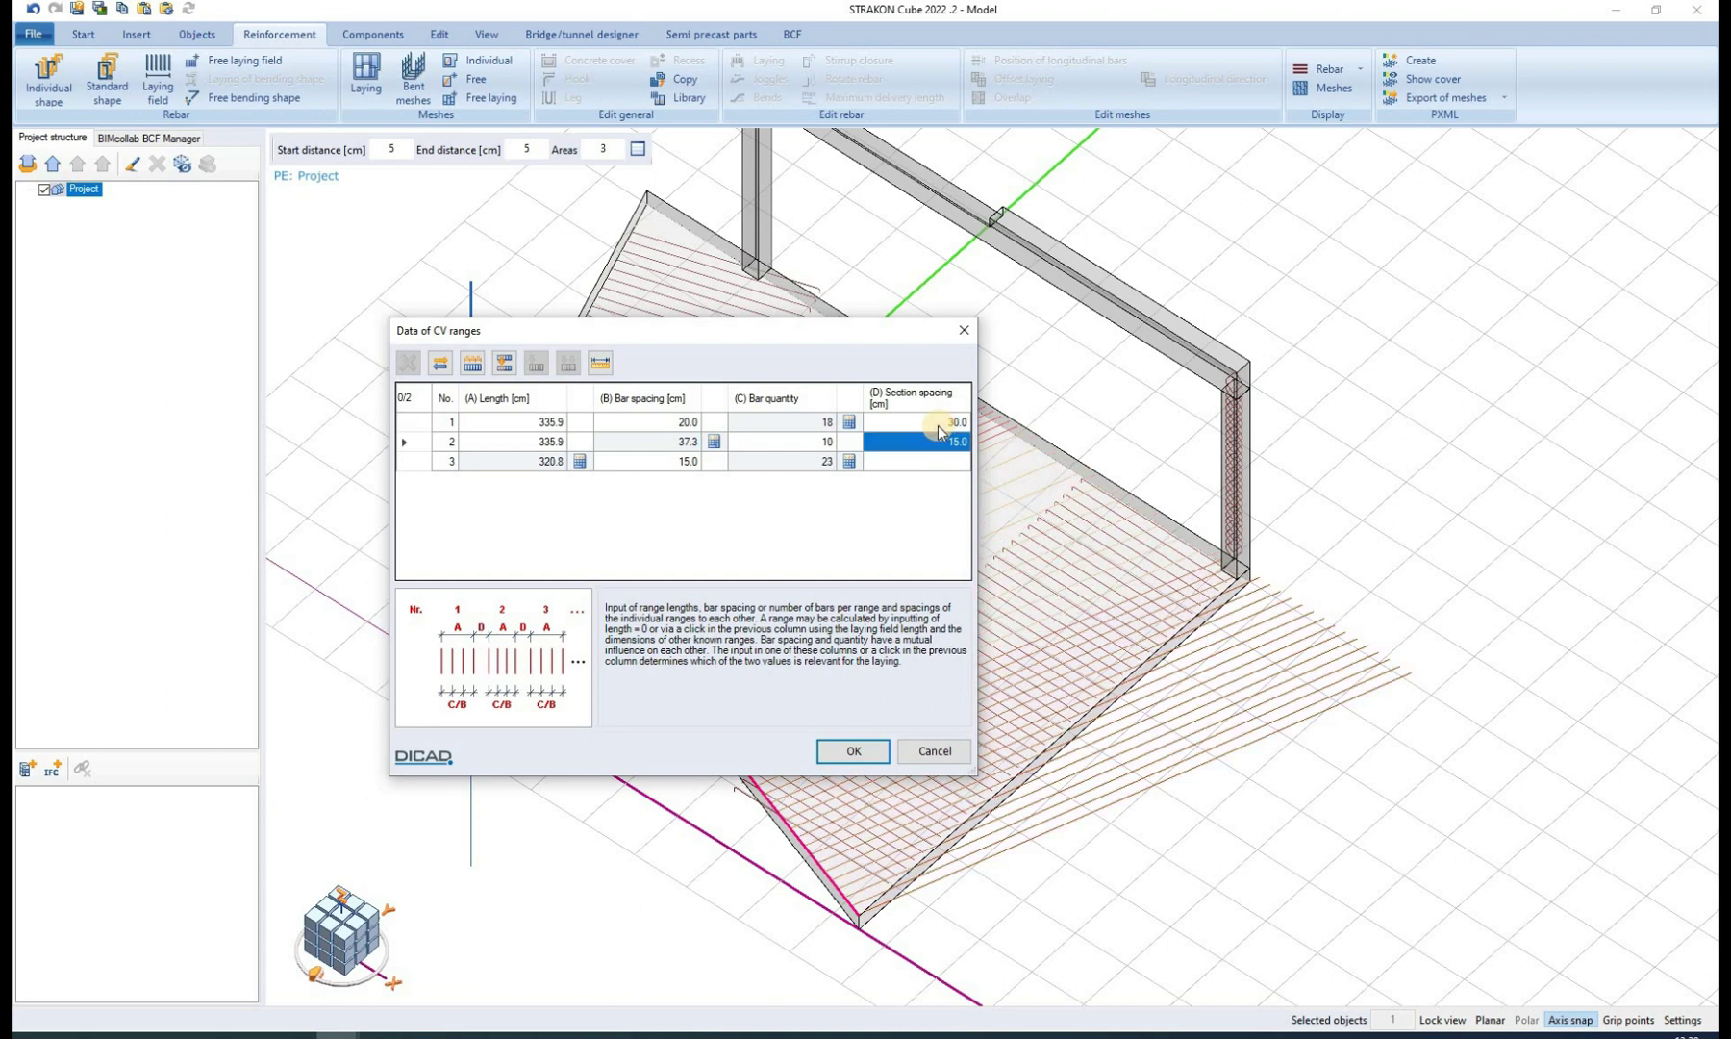
text(30)
click(938, 429)
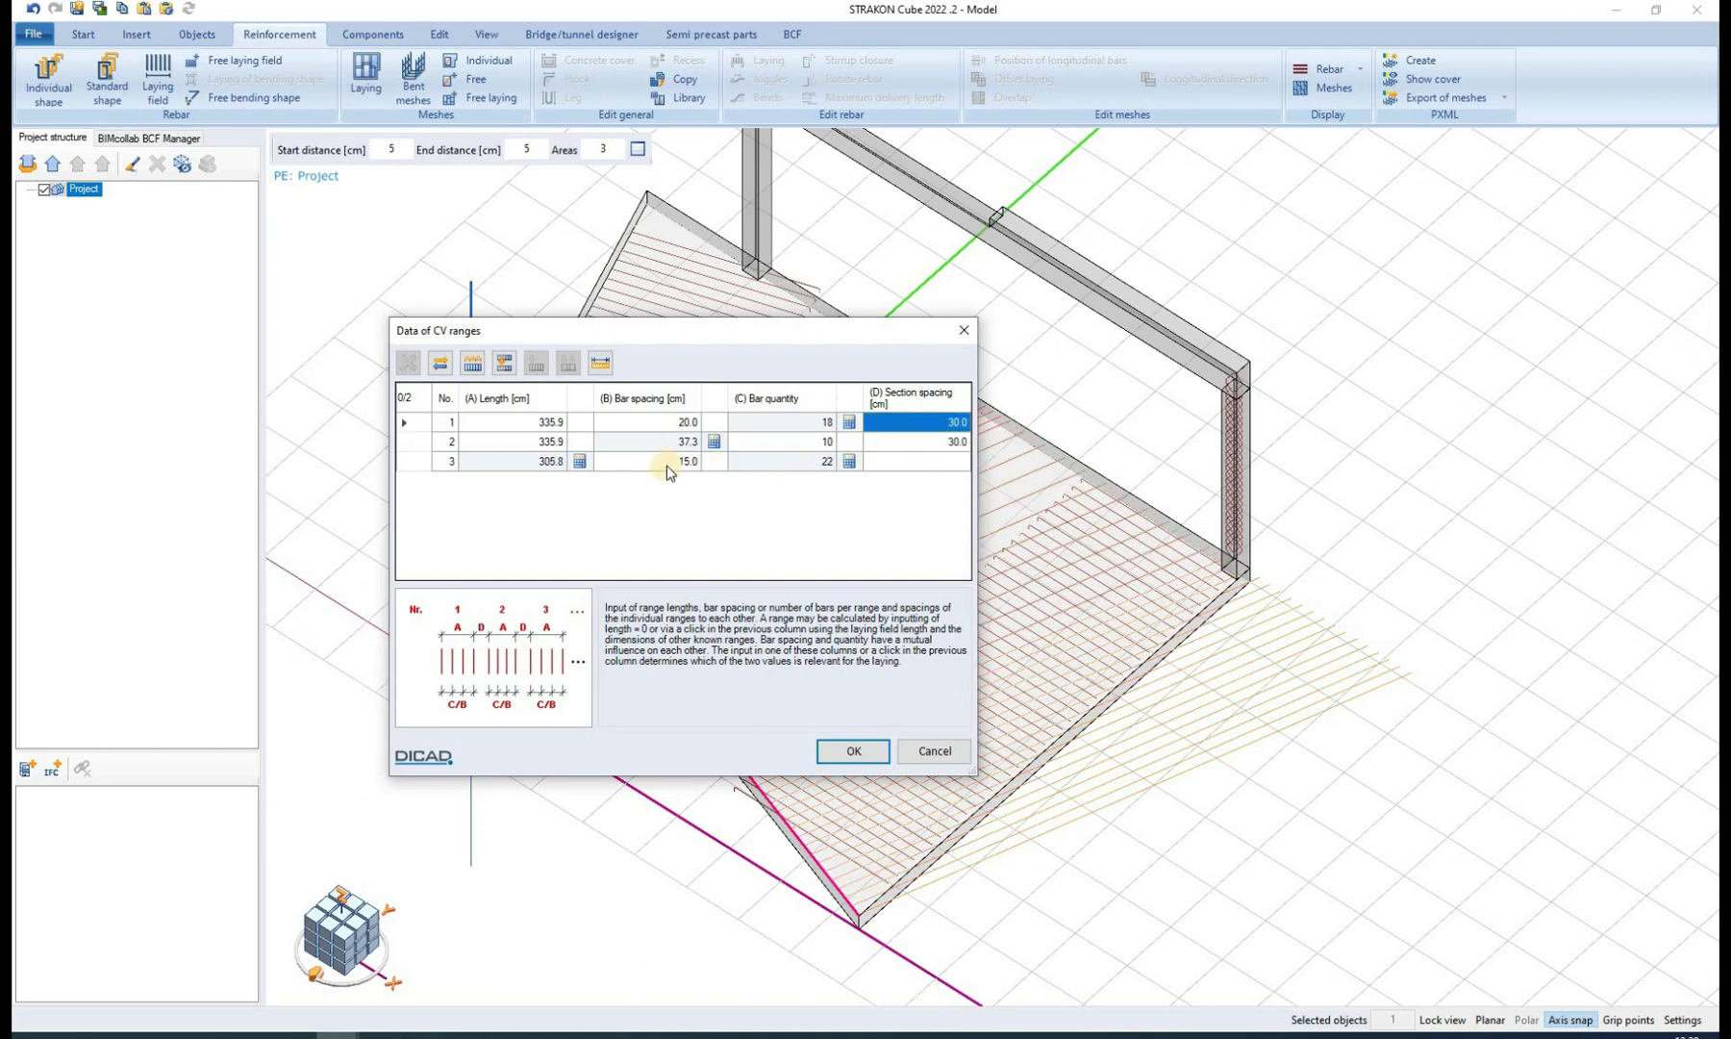
click(670, 463)
text(20)
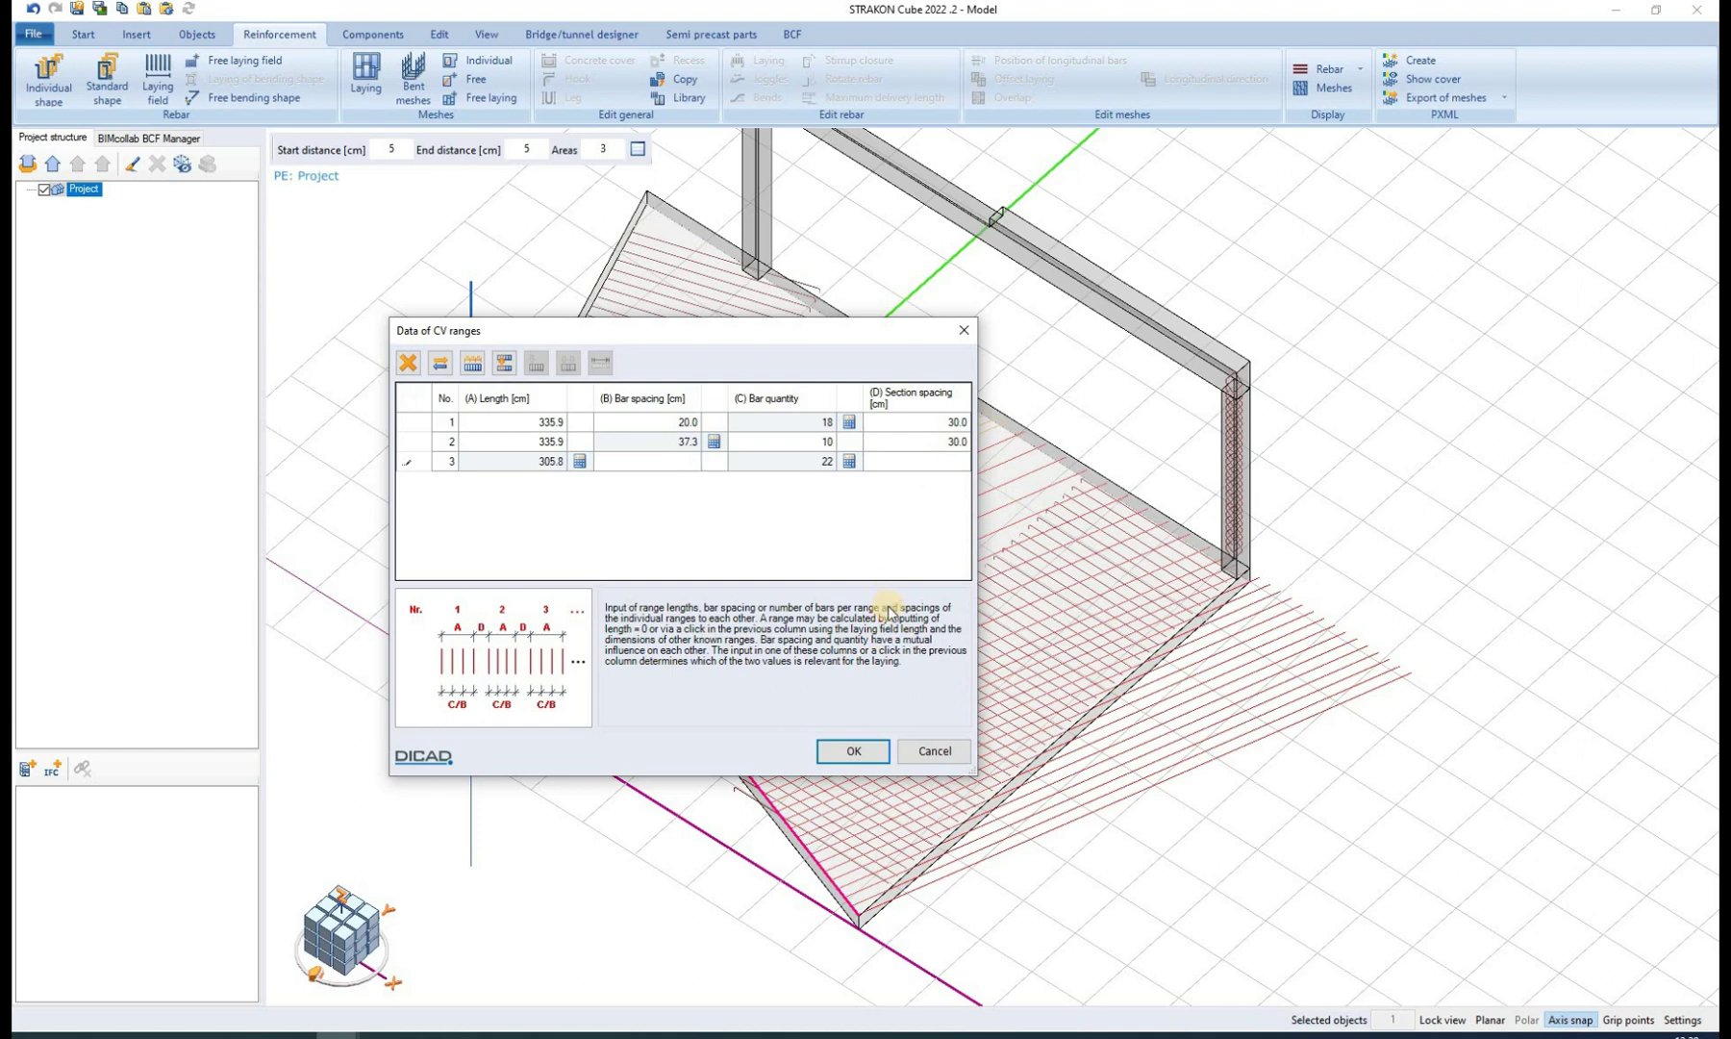
key(Tab)
click(847, 750)
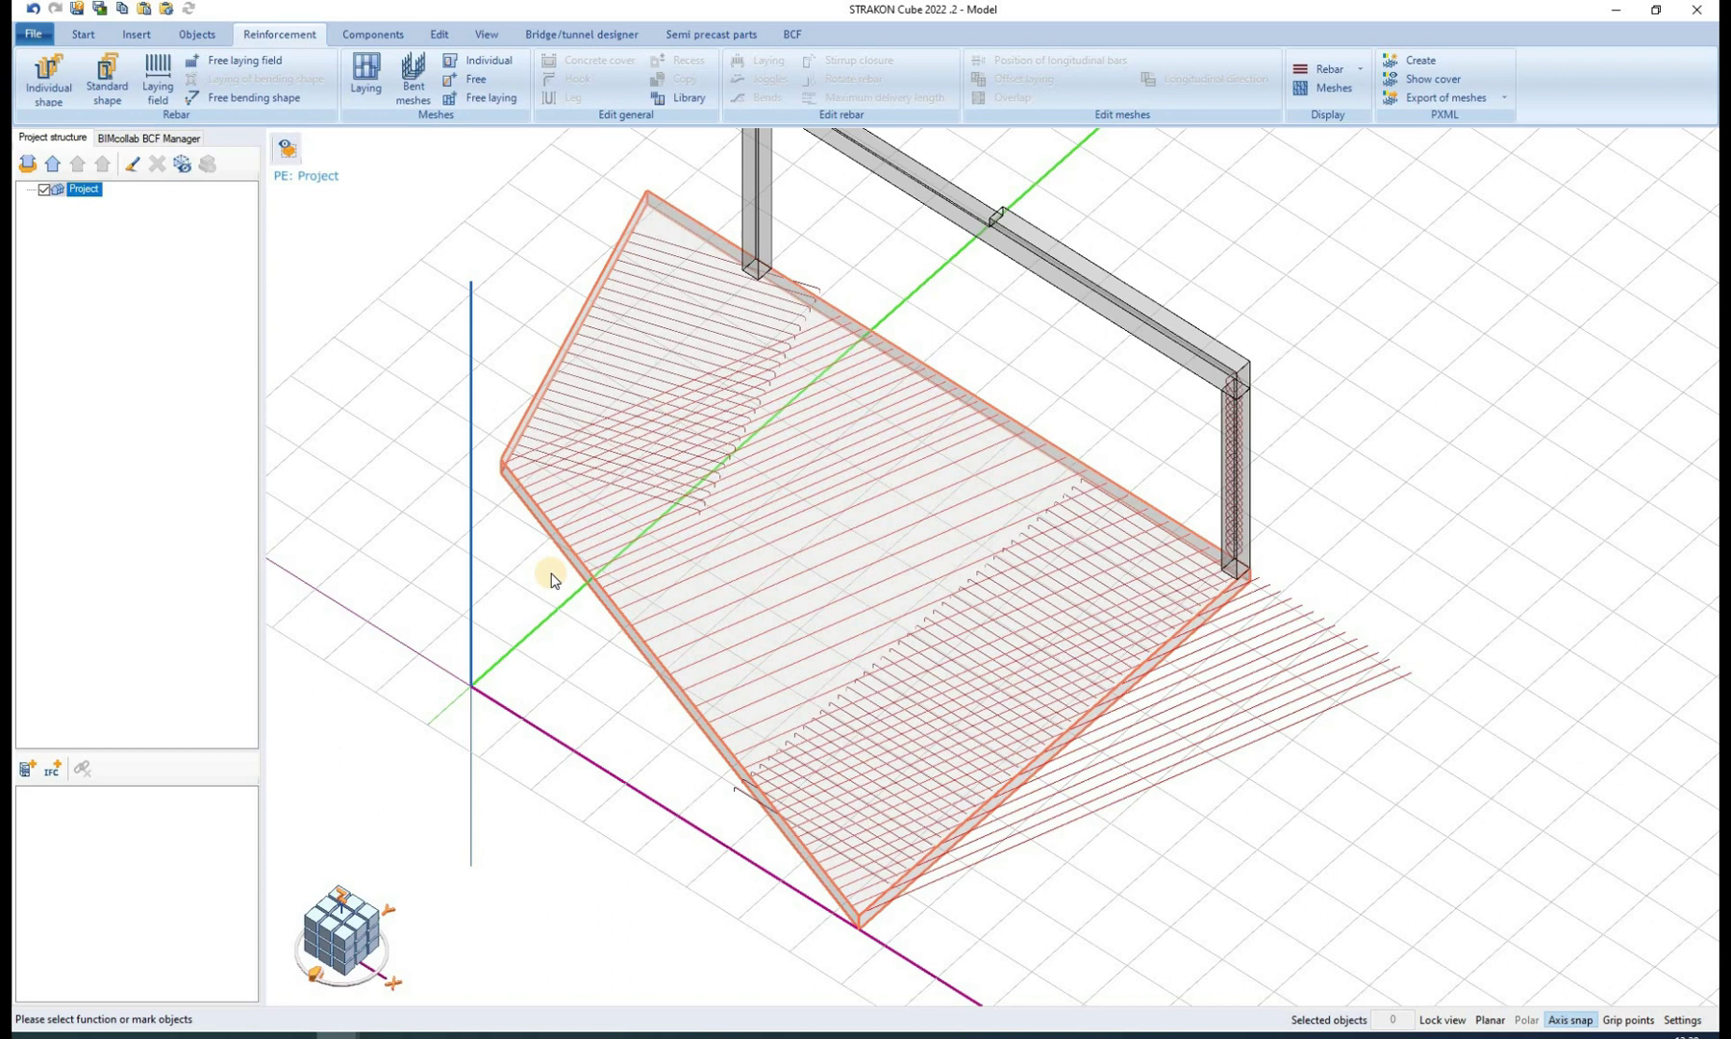
- Stagger the crosswise slab bars with a 50 cm offset and a stagger count of 10
click(760, 549)
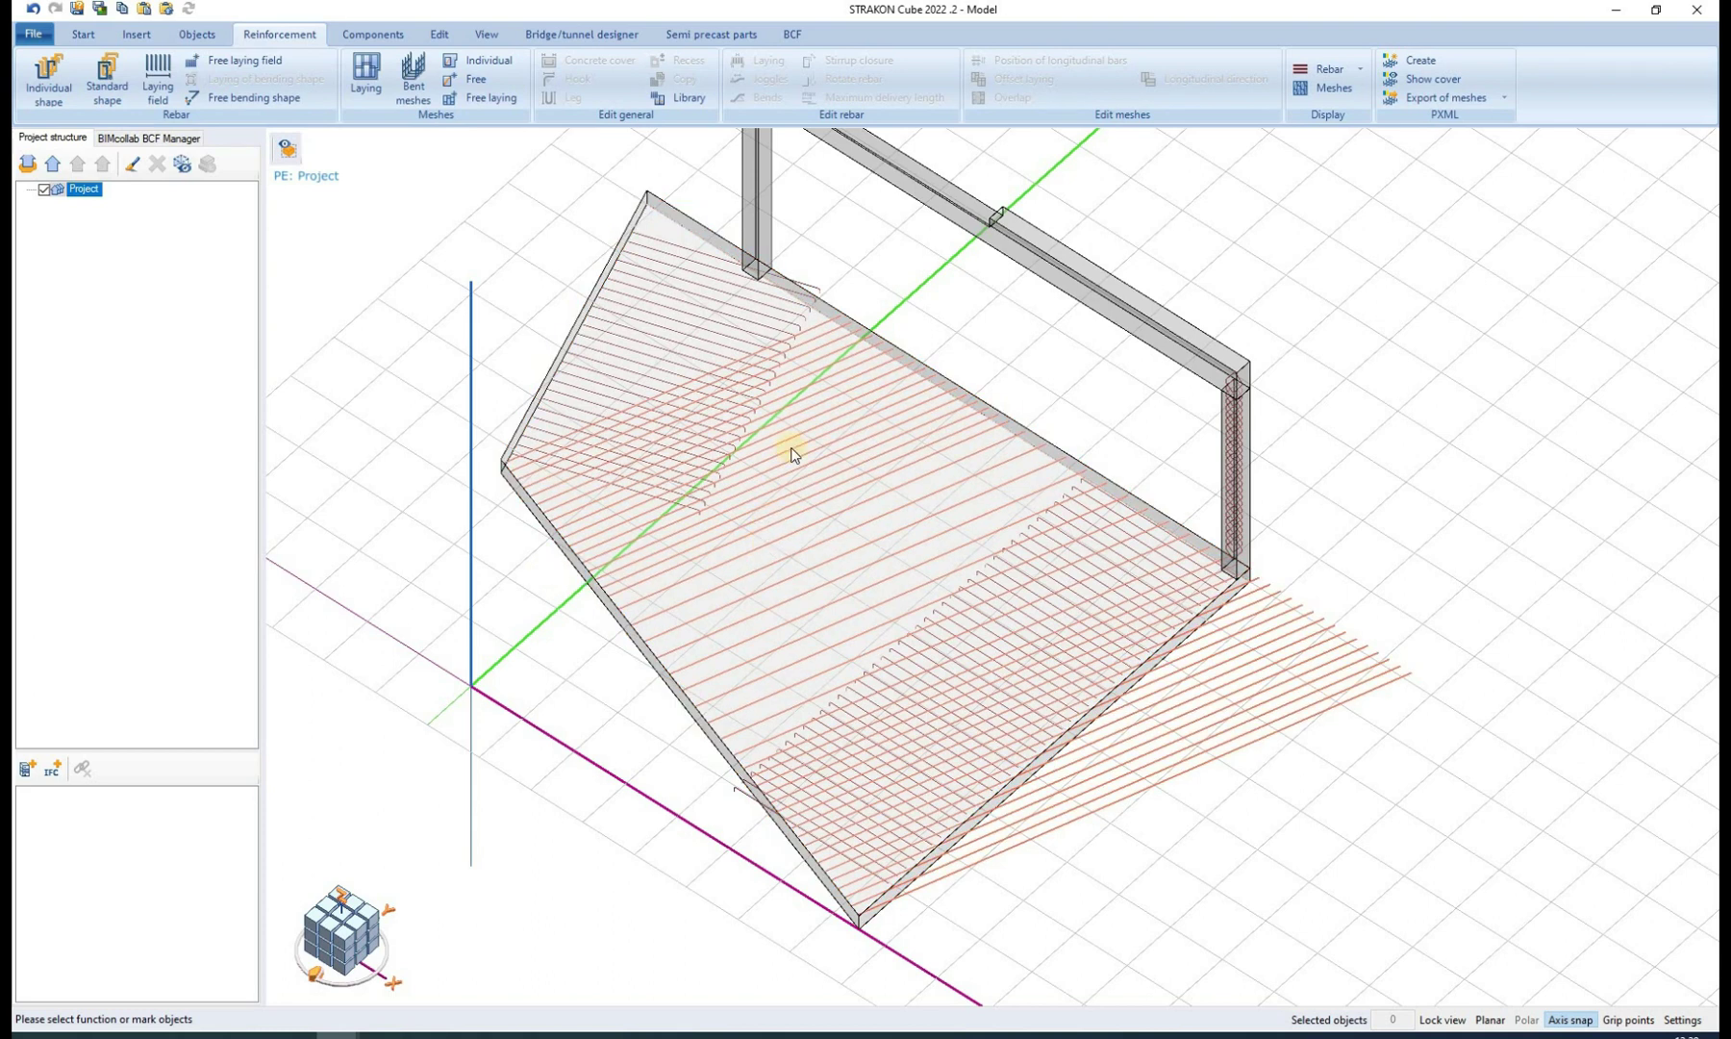
click(770, 61)
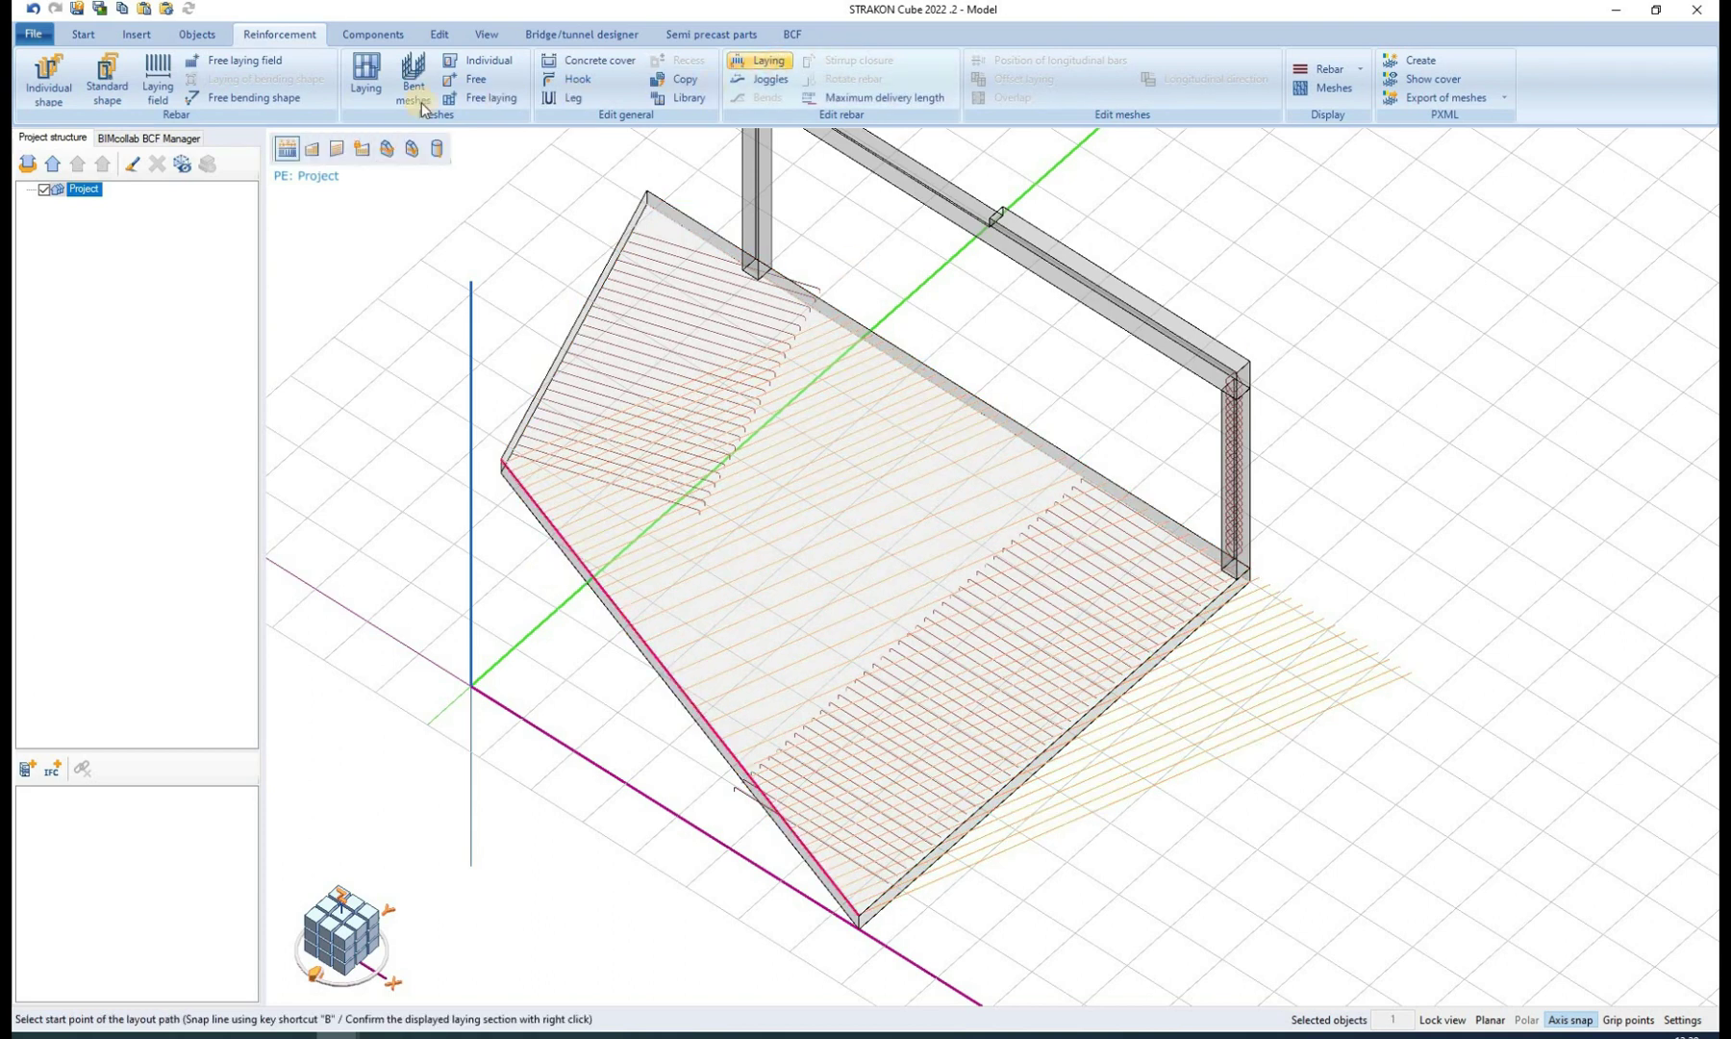
click(313, 150)
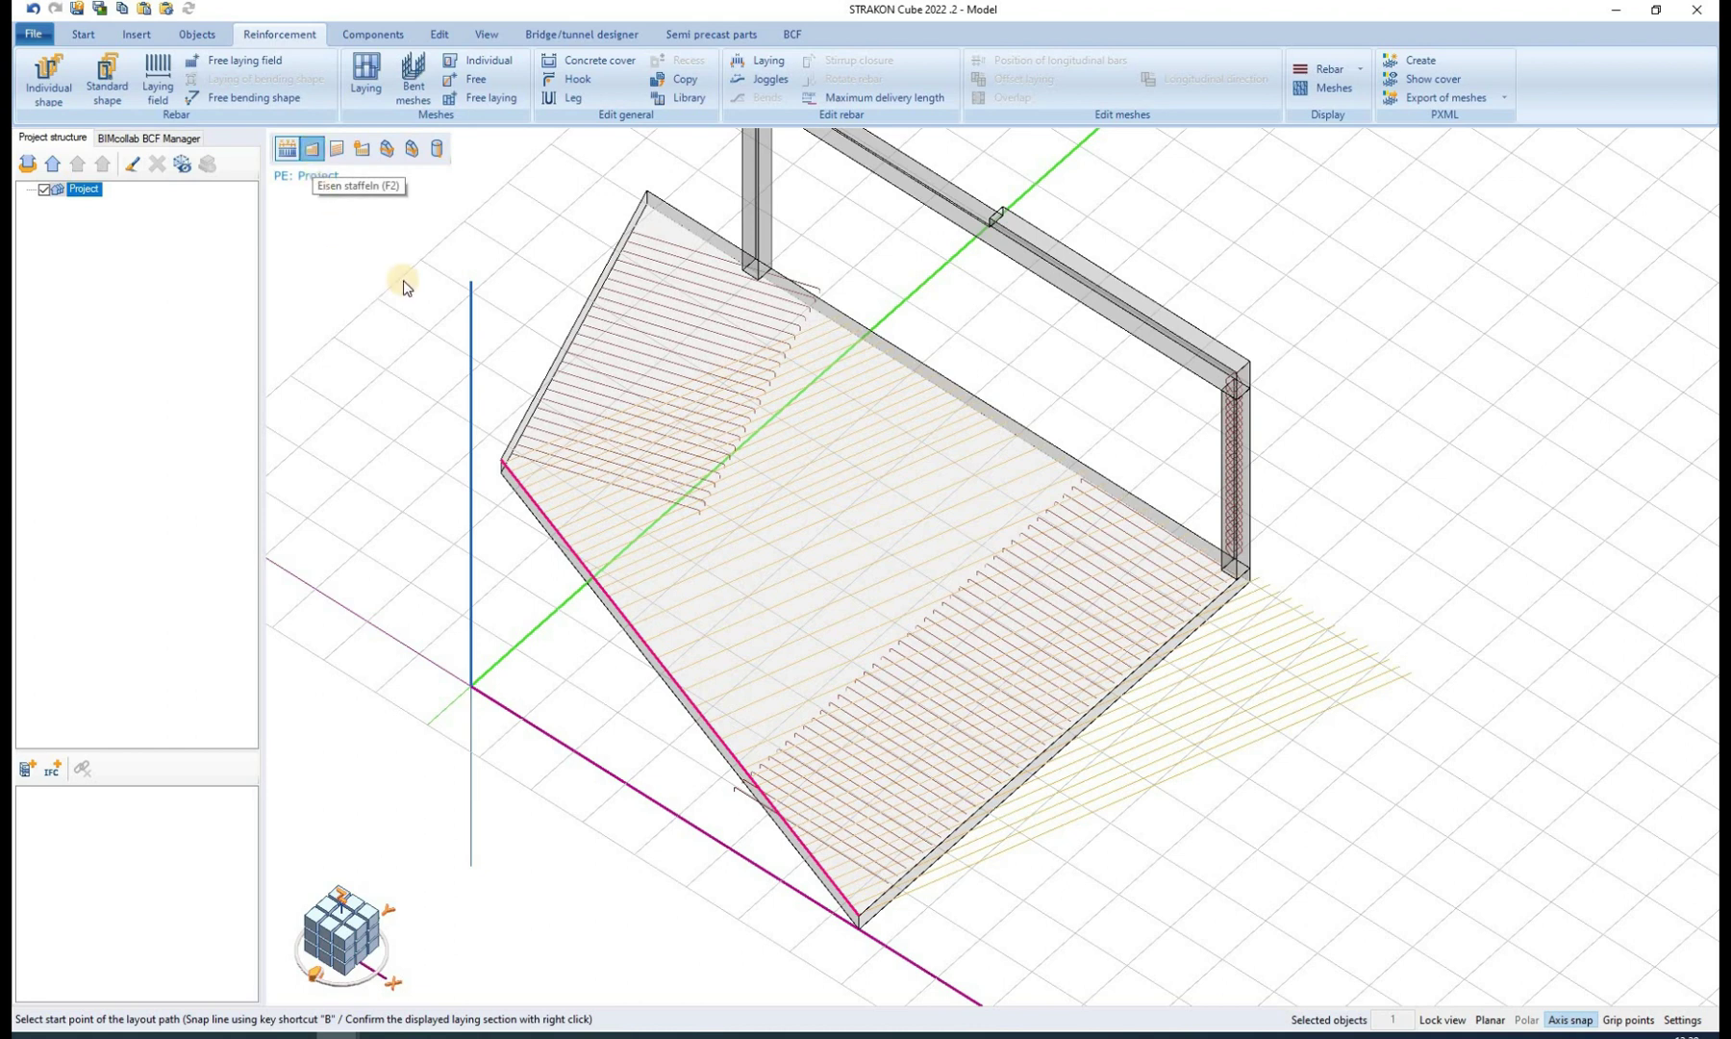
click(404, 238)
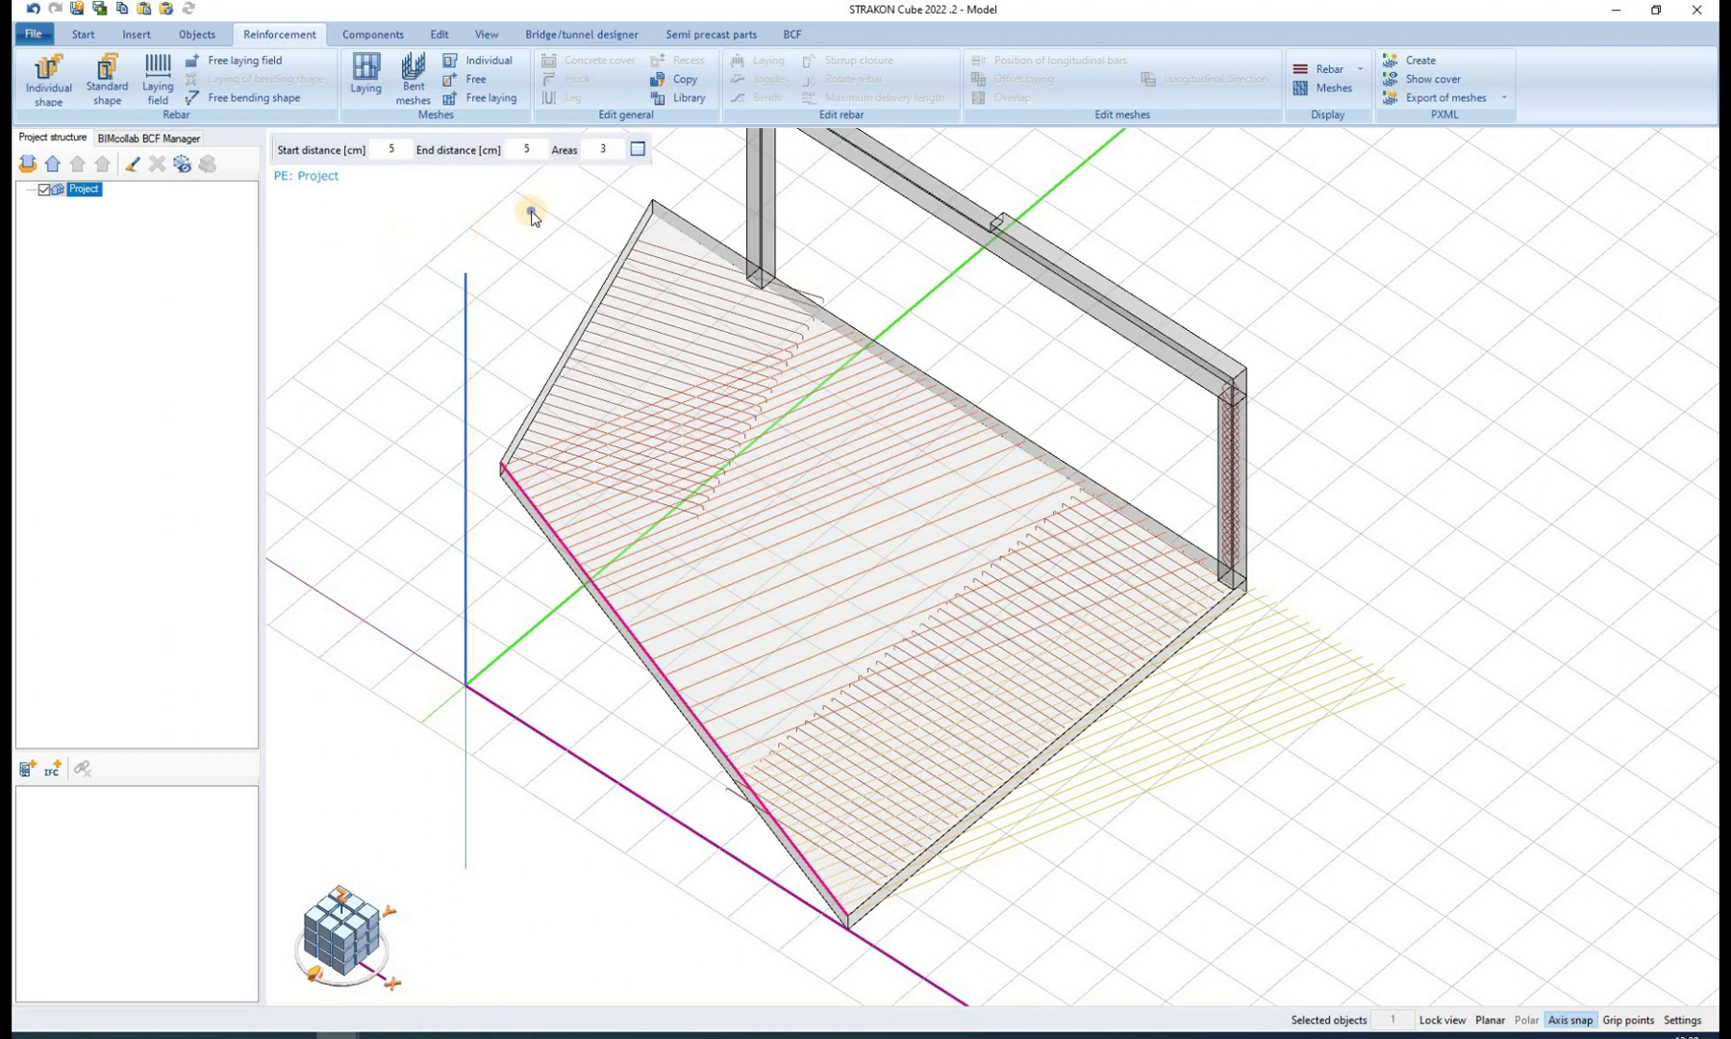
click(534, 216)
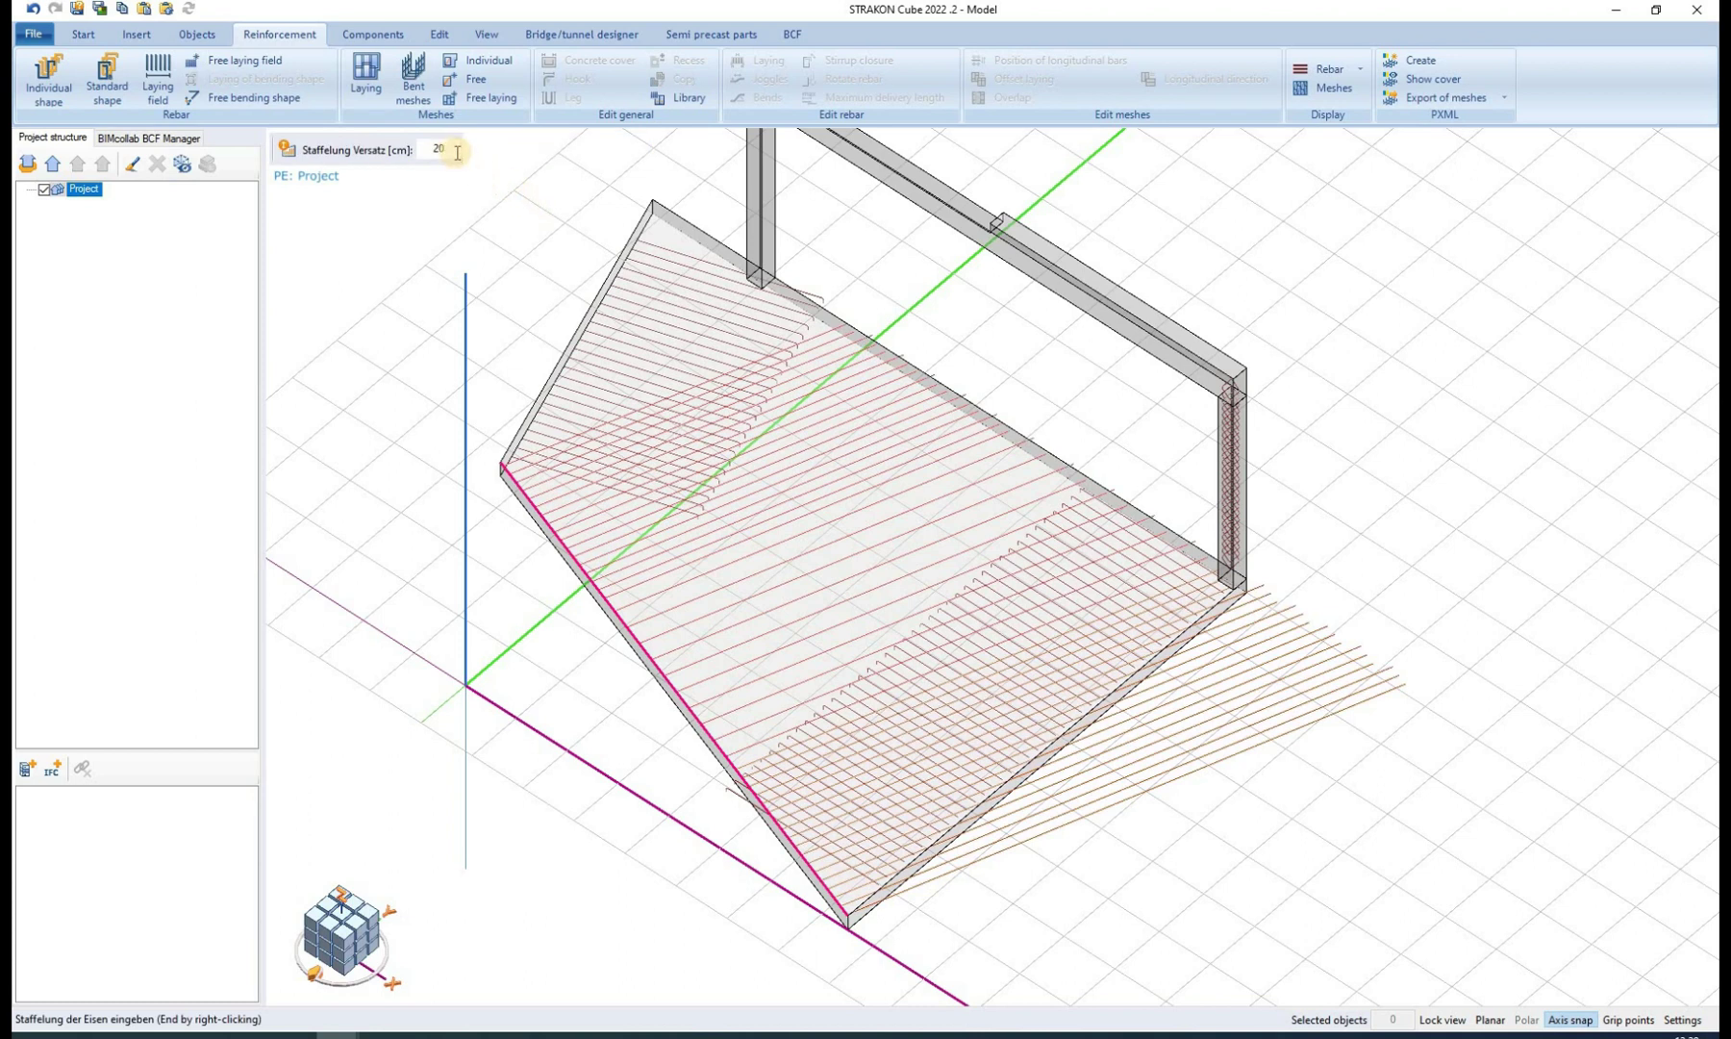
double_click(422, 149)
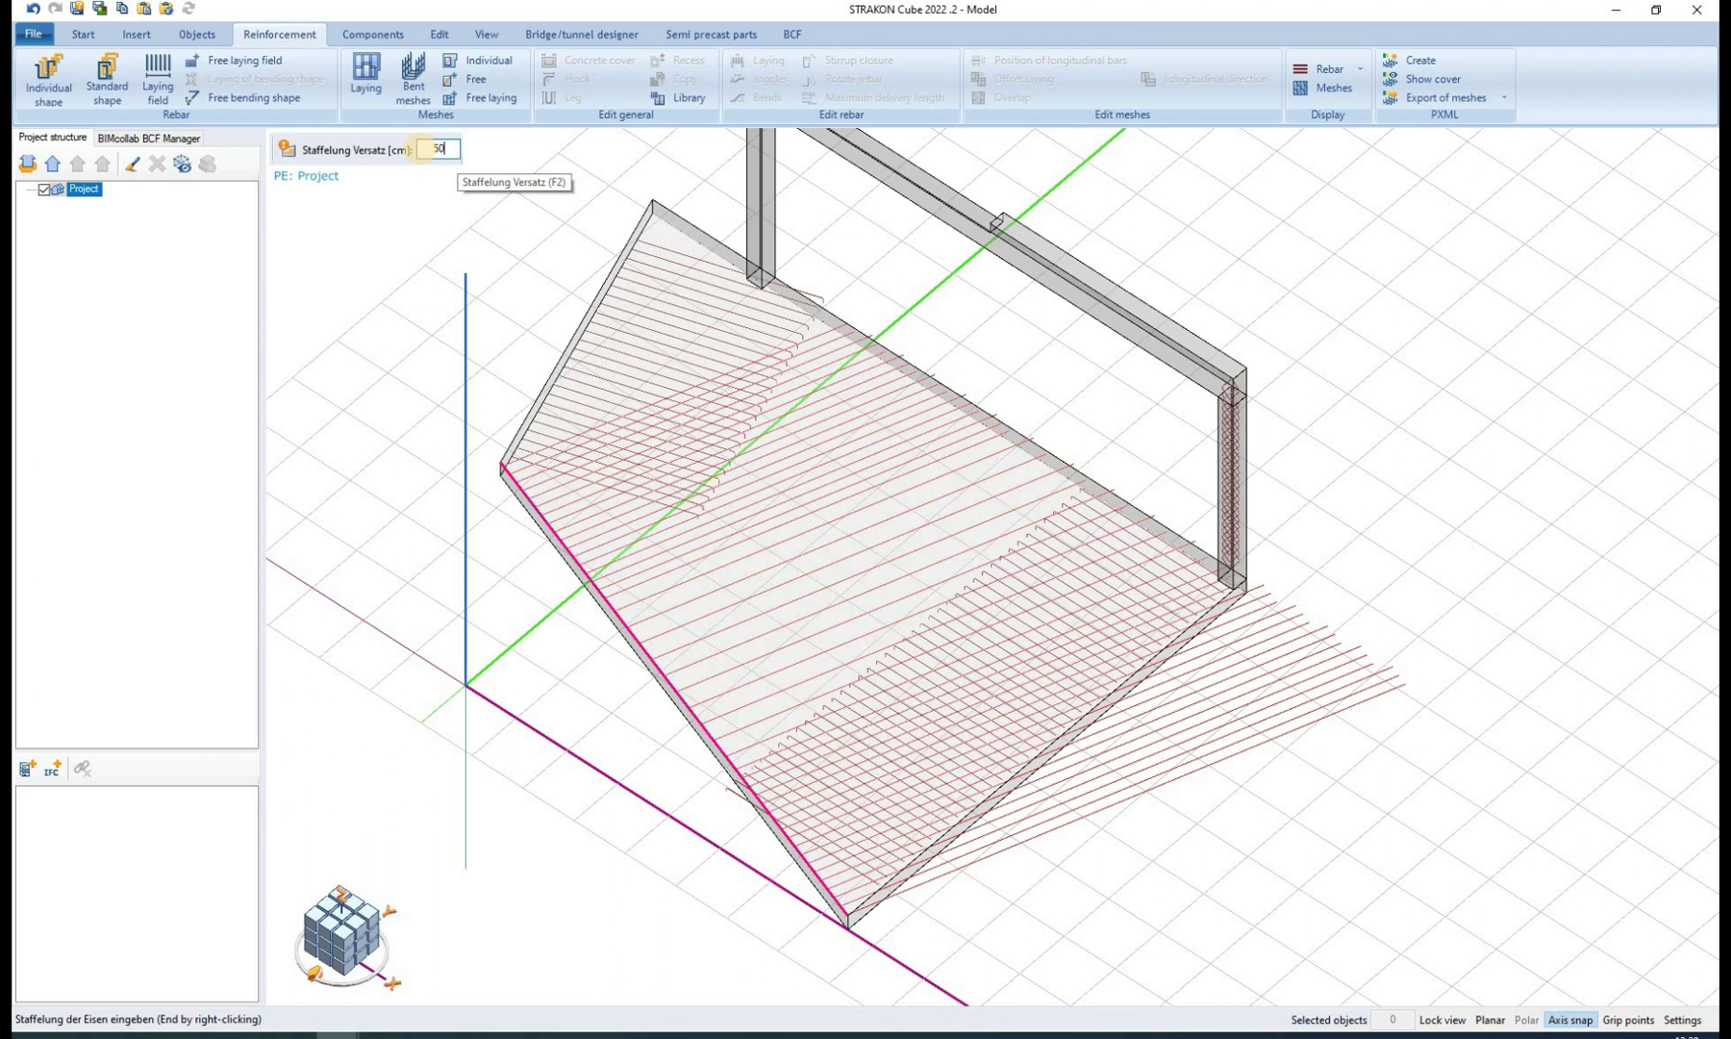
key(Return)
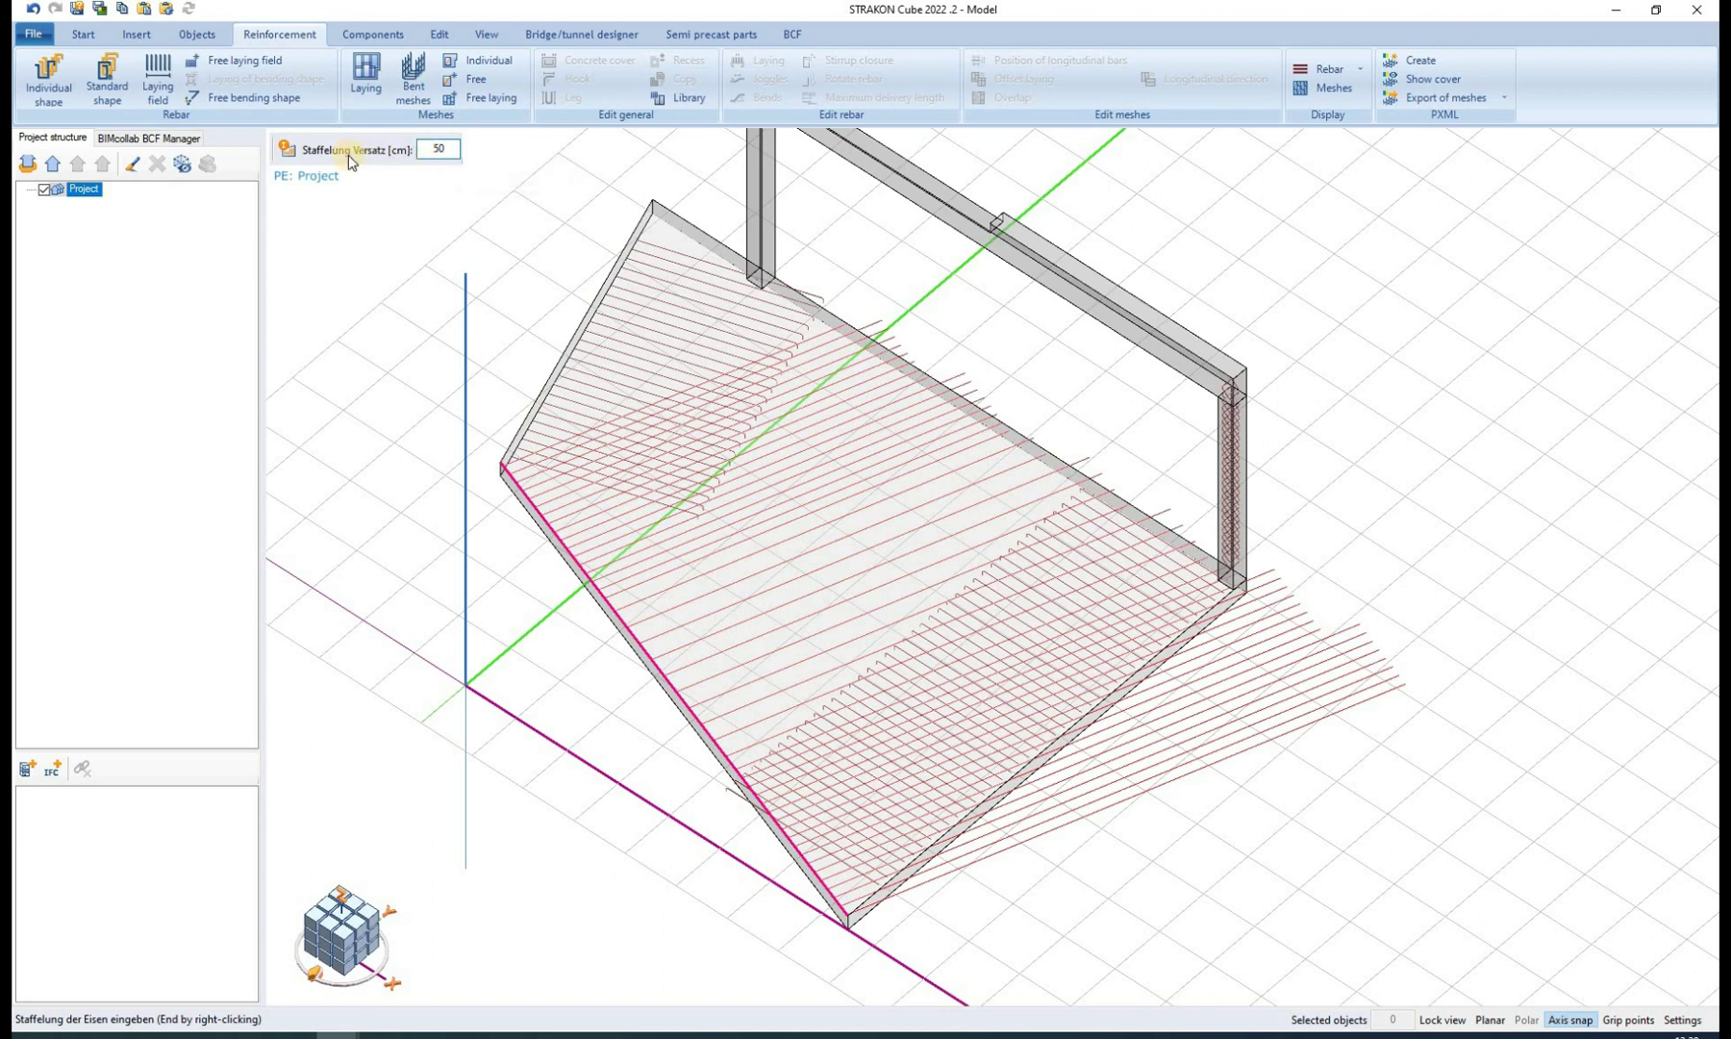
click(291, 154)
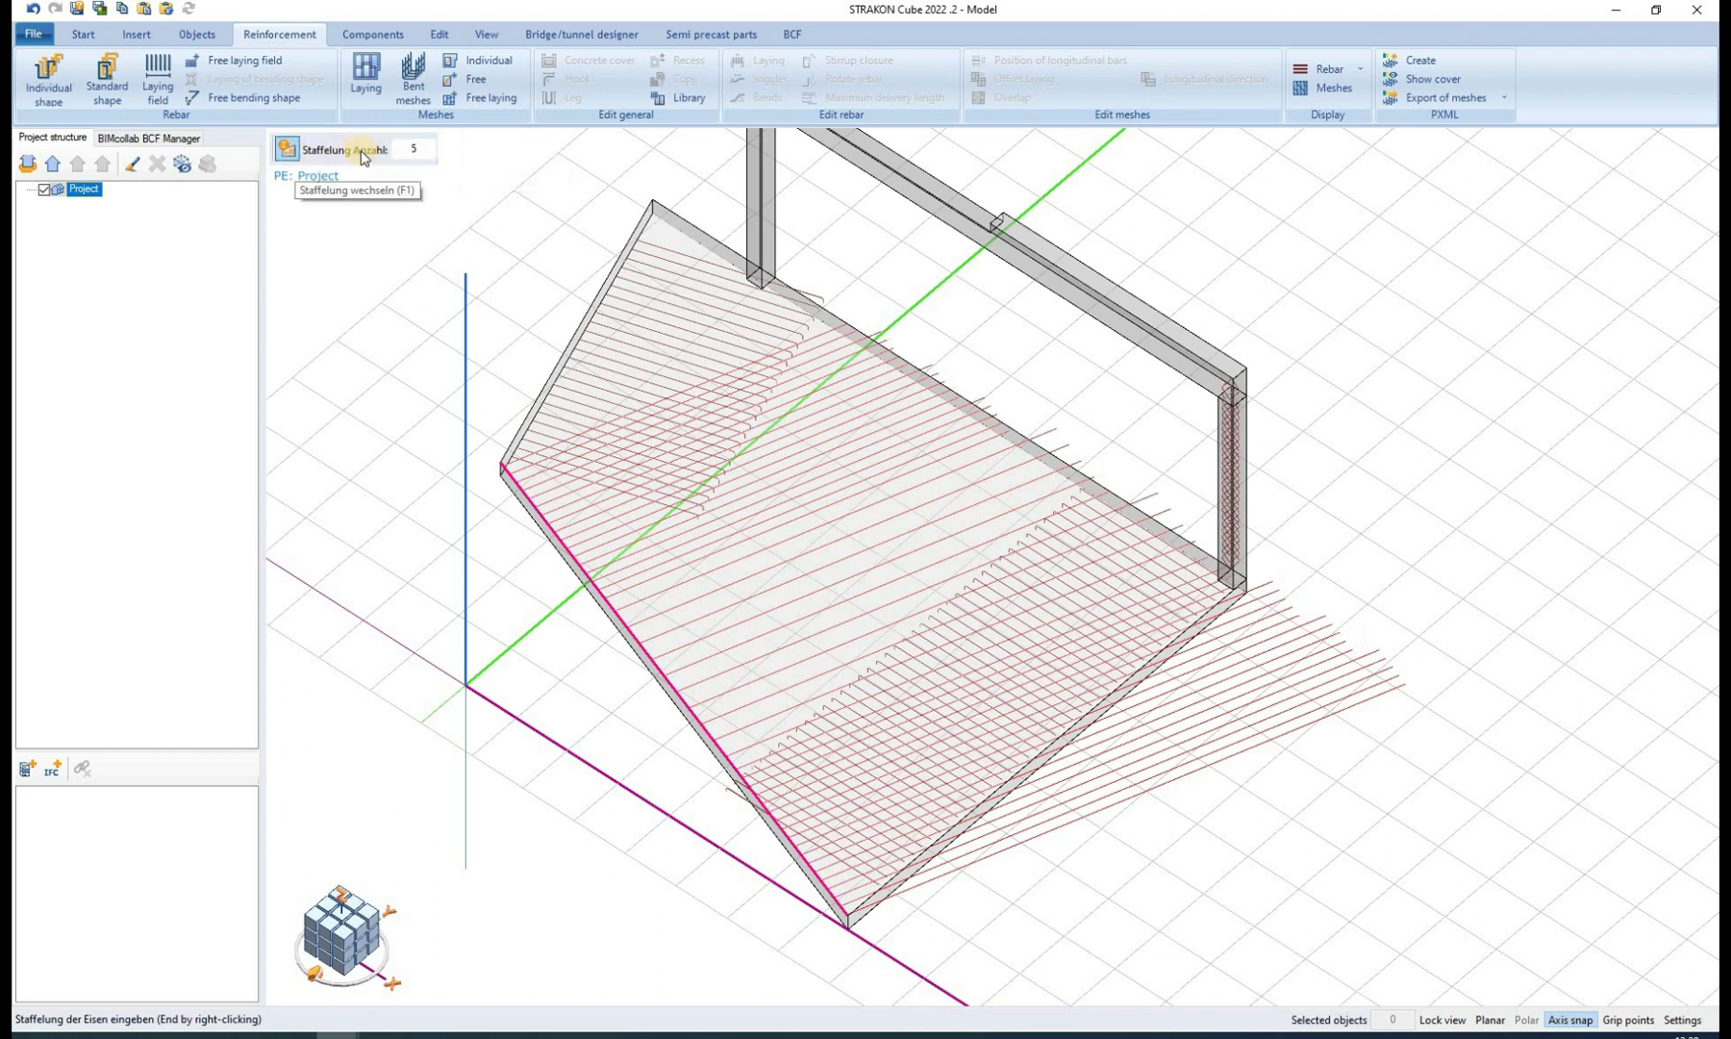
click(404, 147)
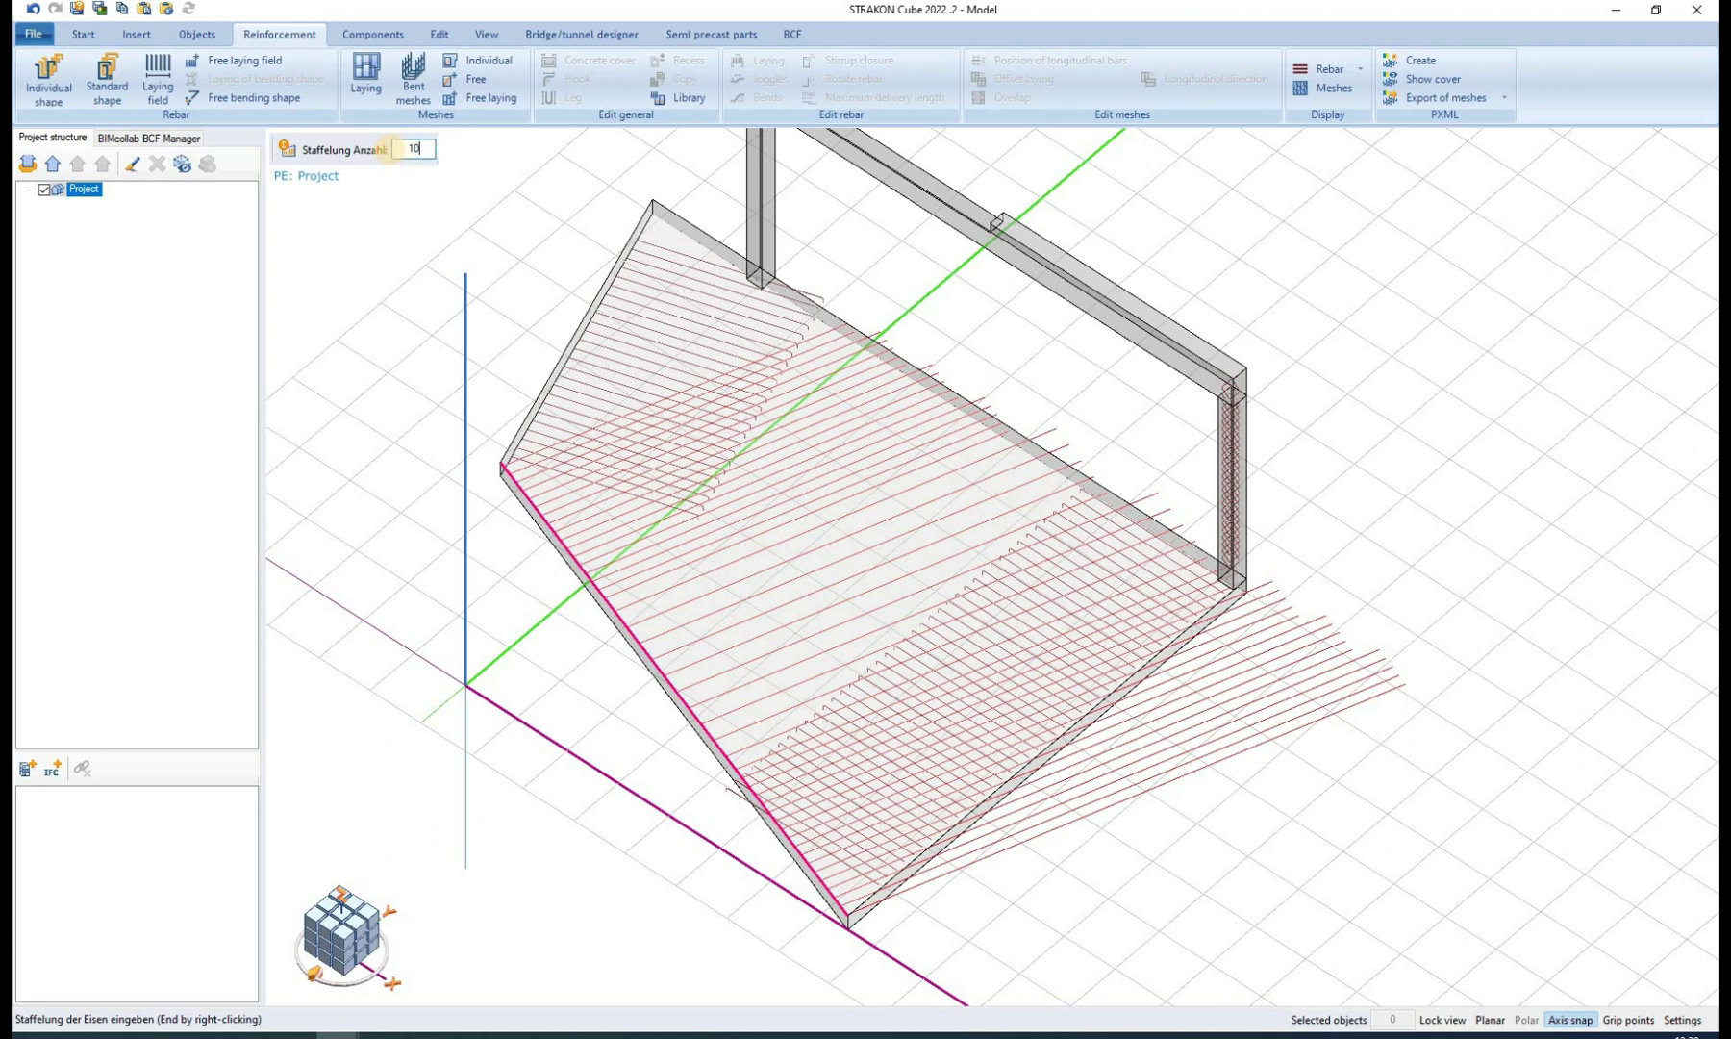
key(Return)
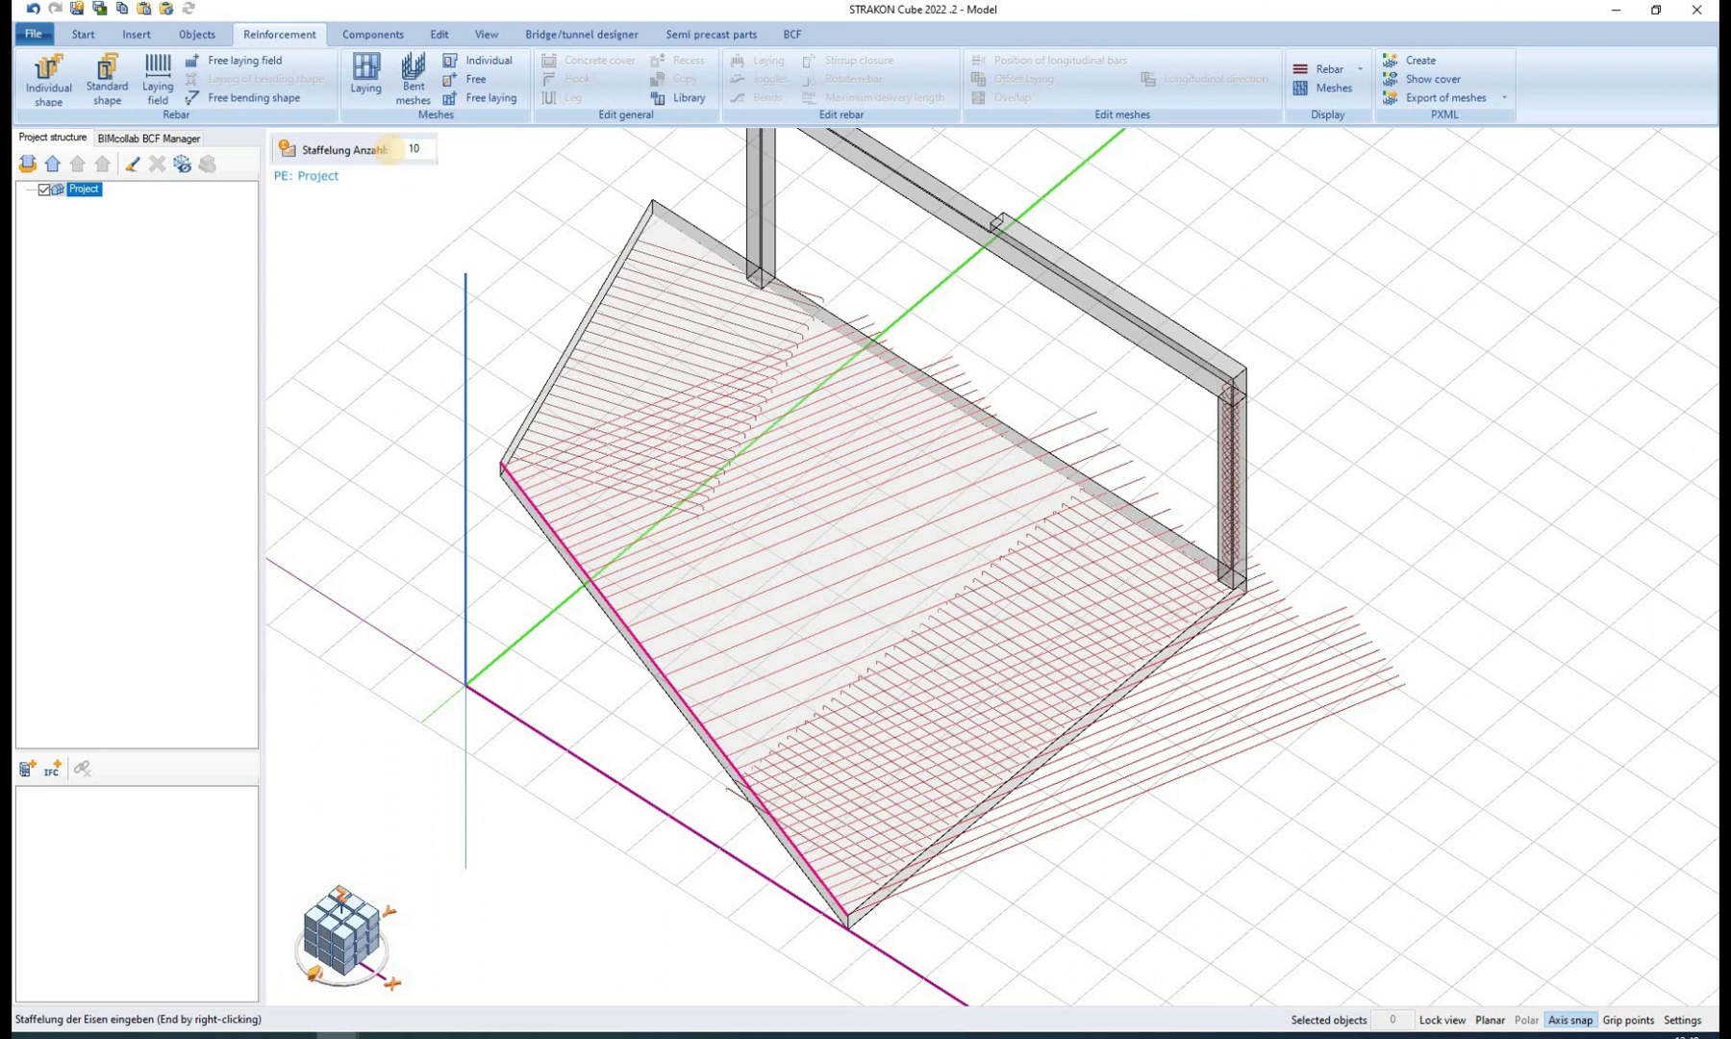
- Re-lay the slab bars along the left edge as a fixed bending shape, 5 cm end distances
right_click(429, 231)
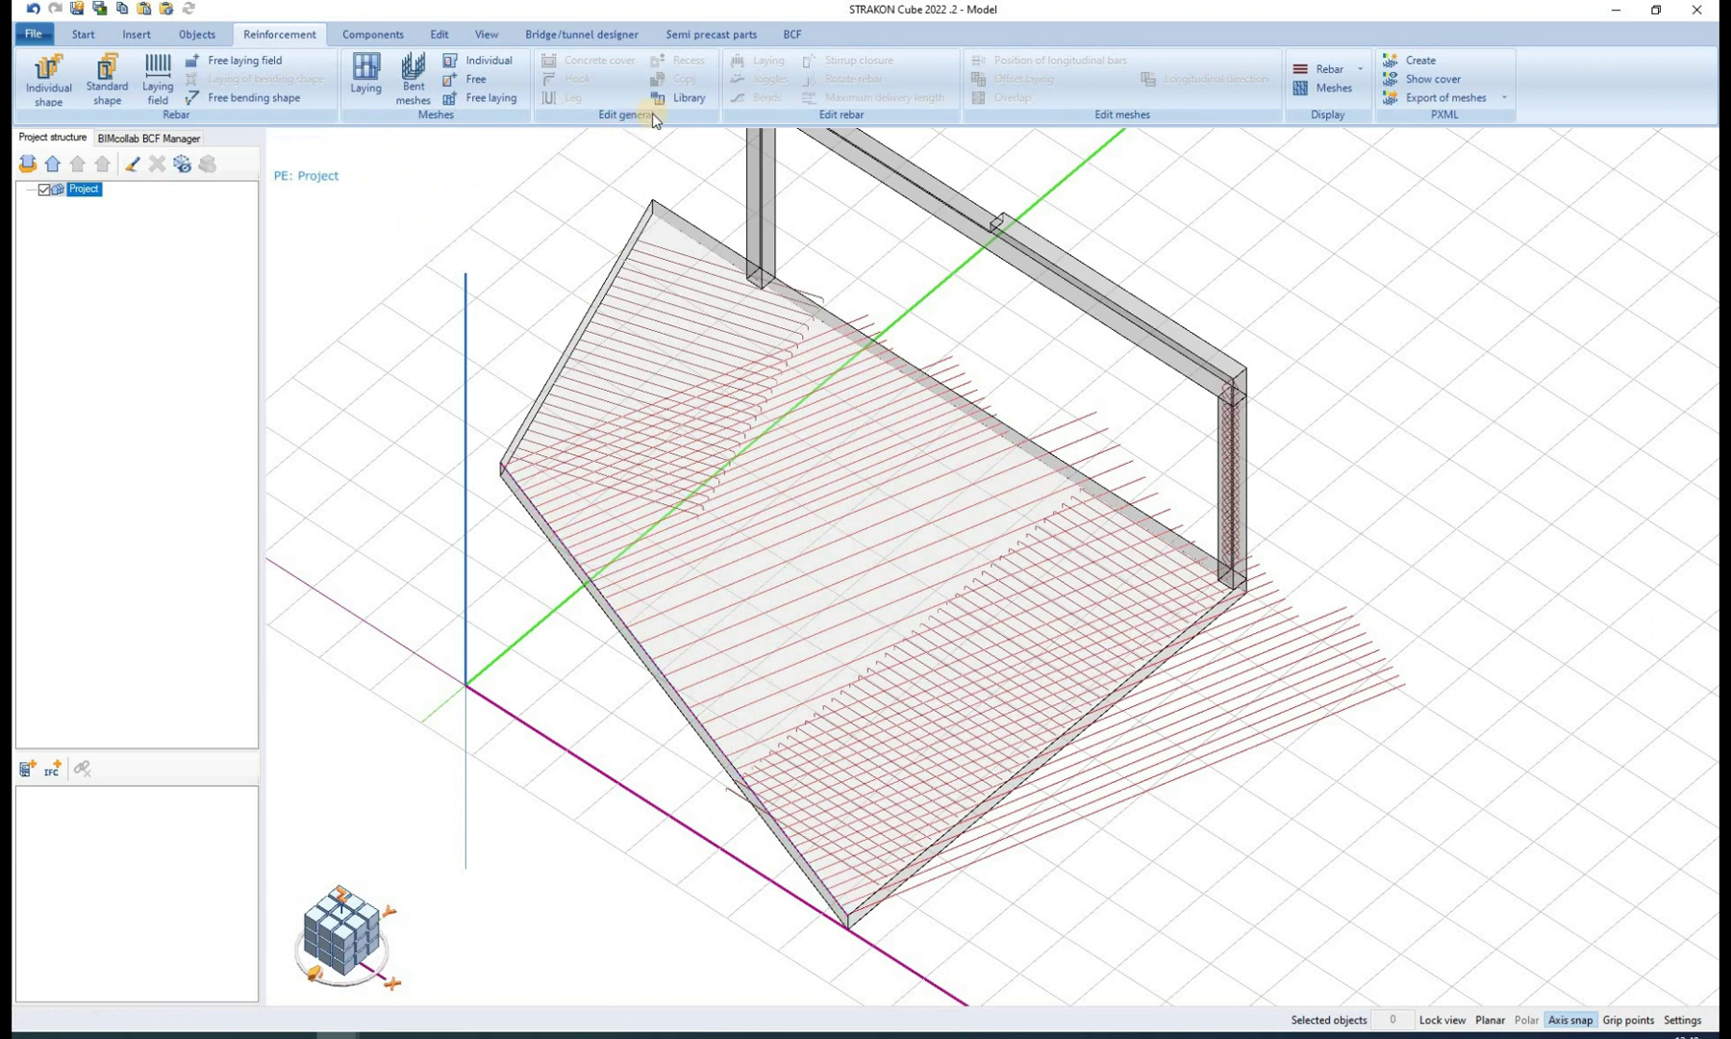
click(849, 372)
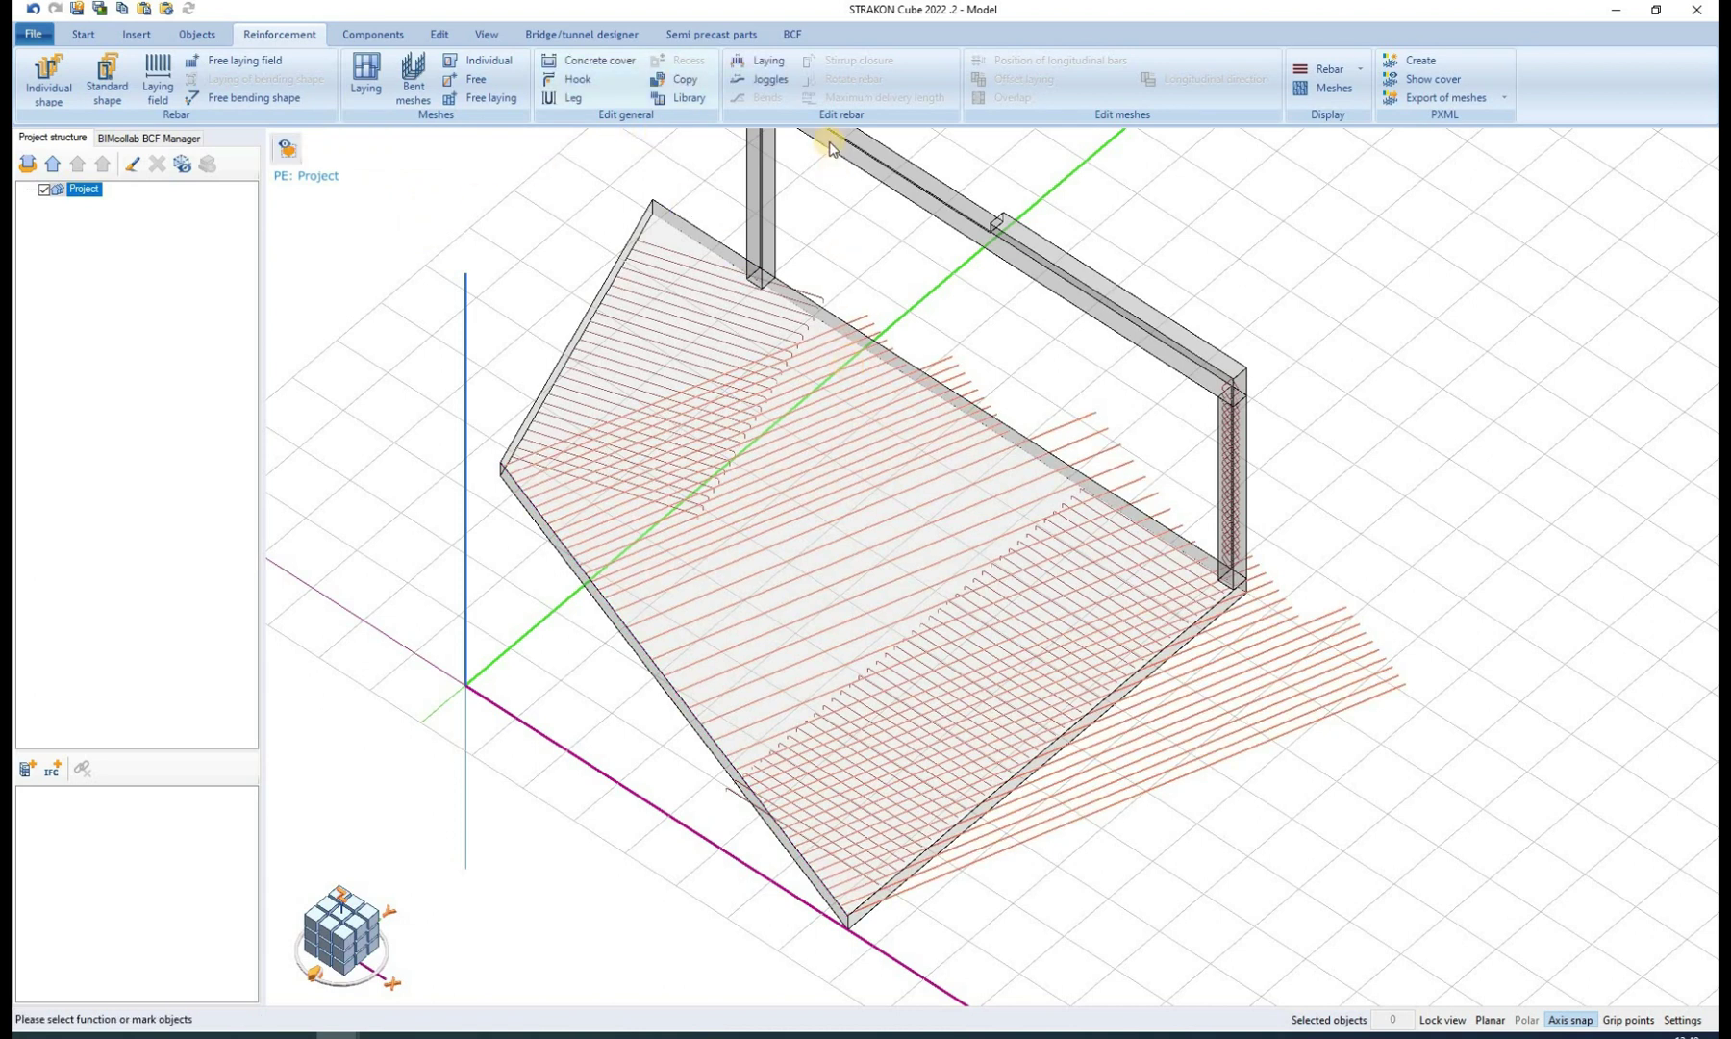
click(760, 60)
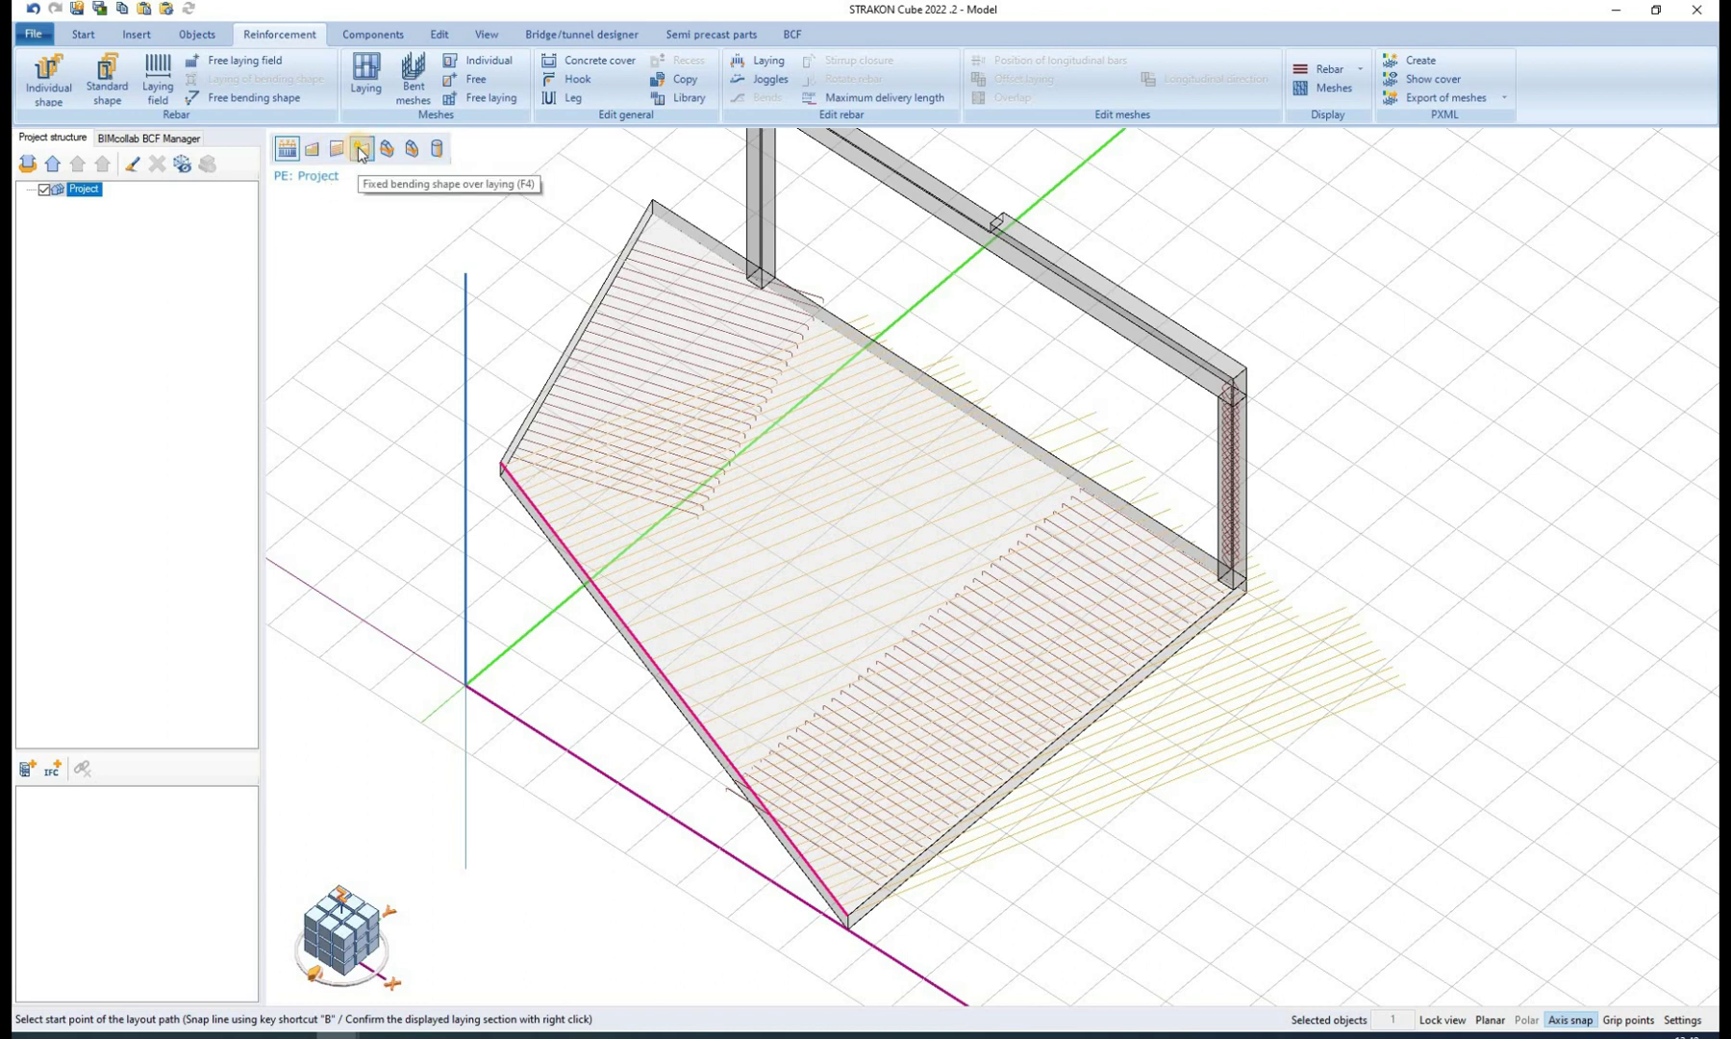
click(361, 151)
click(501, 463)
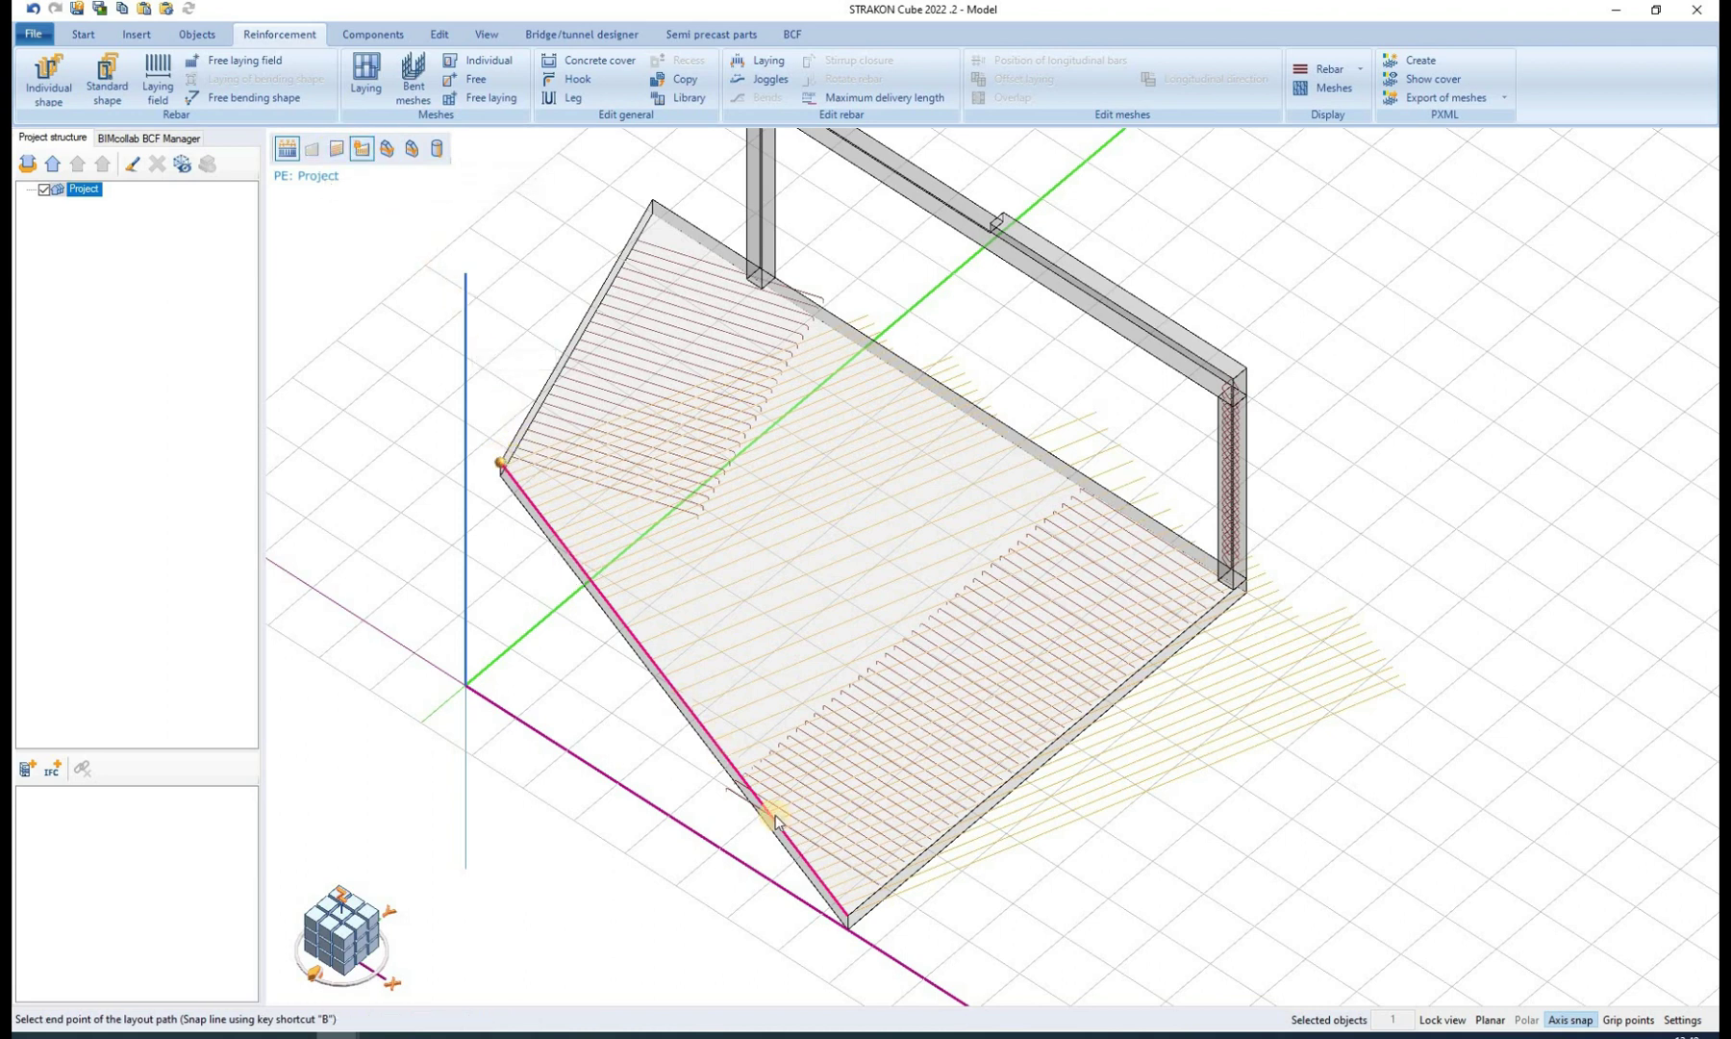
click(843, 917)
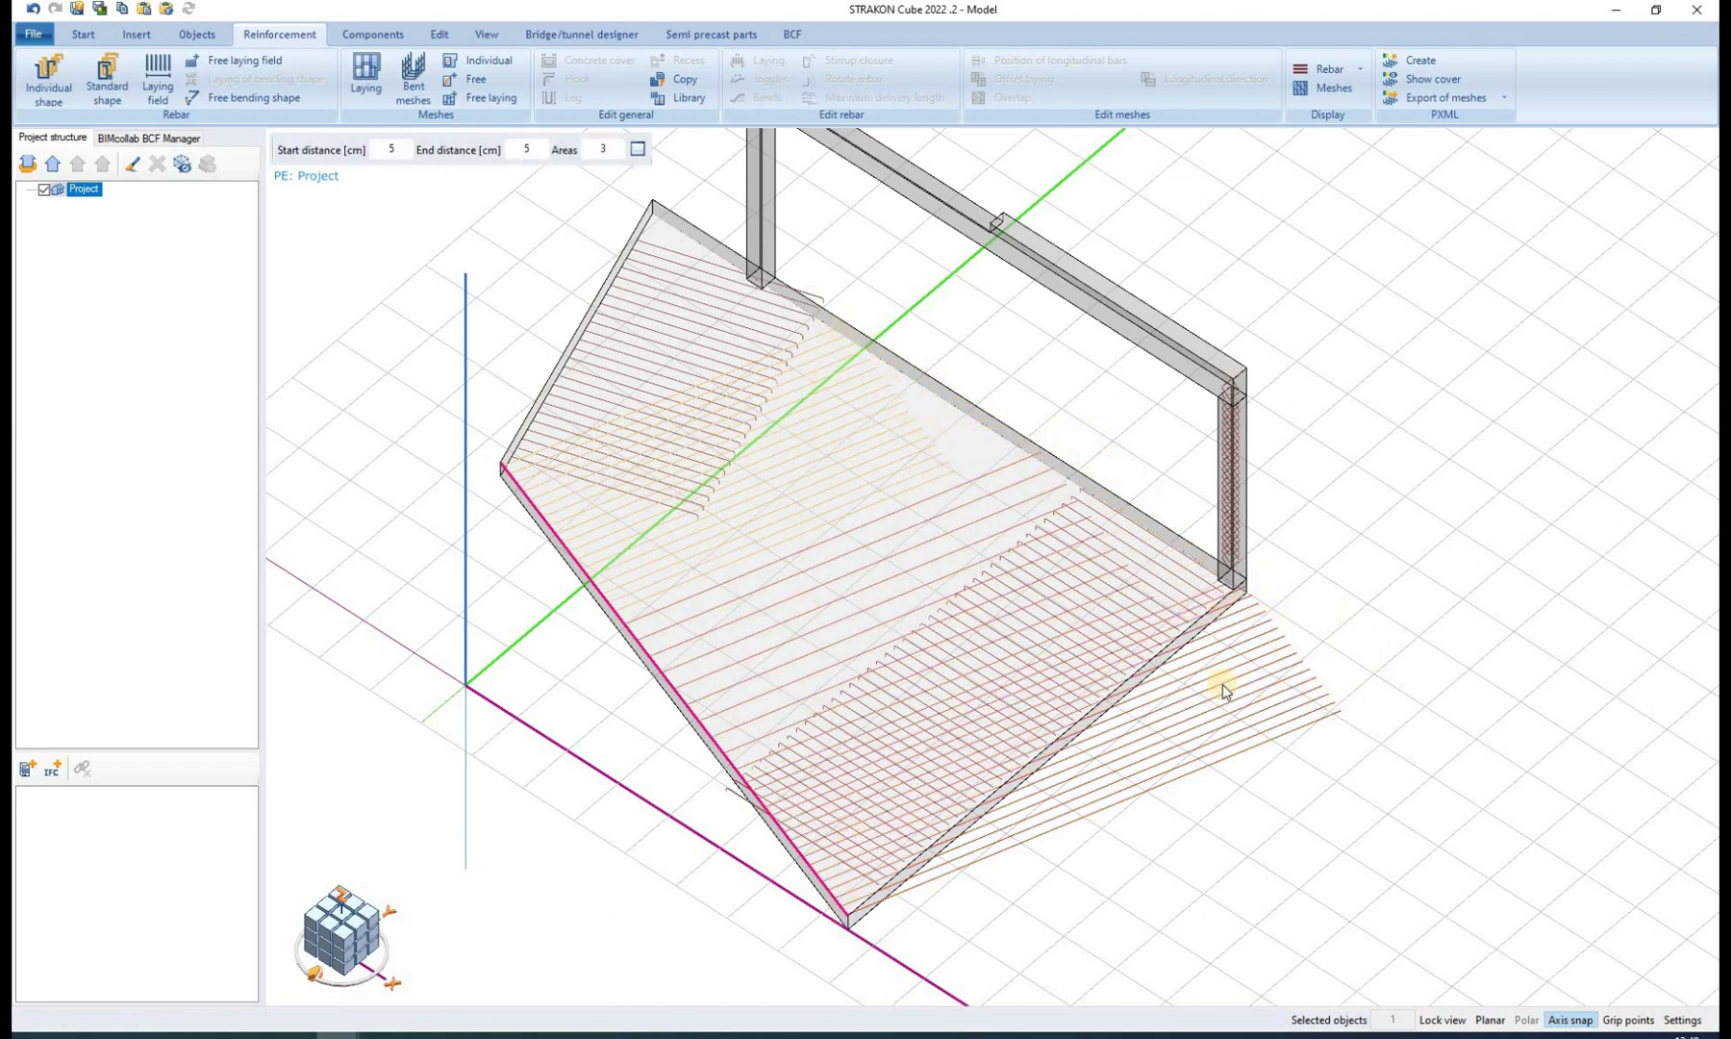
click(989, 498)
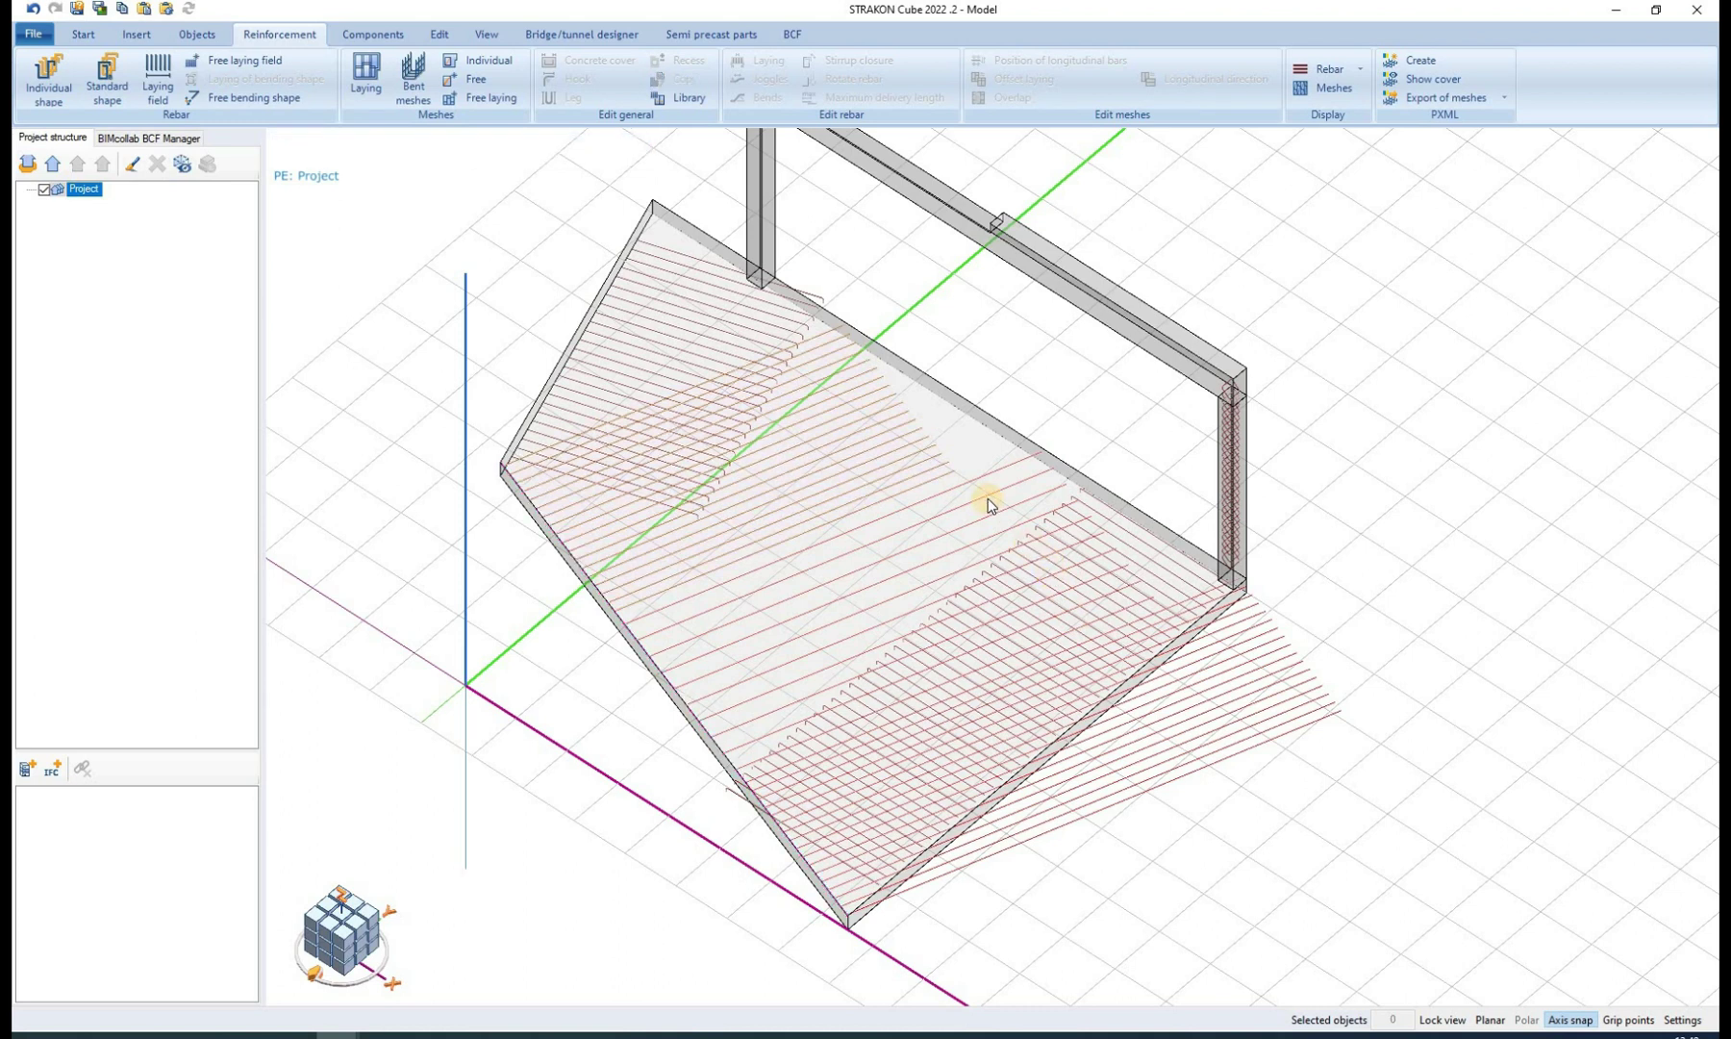
- Re-lay the slab bars on their bending-shape layer, upper-left to lower corner, at 20 cm spacing
click(852, 360)
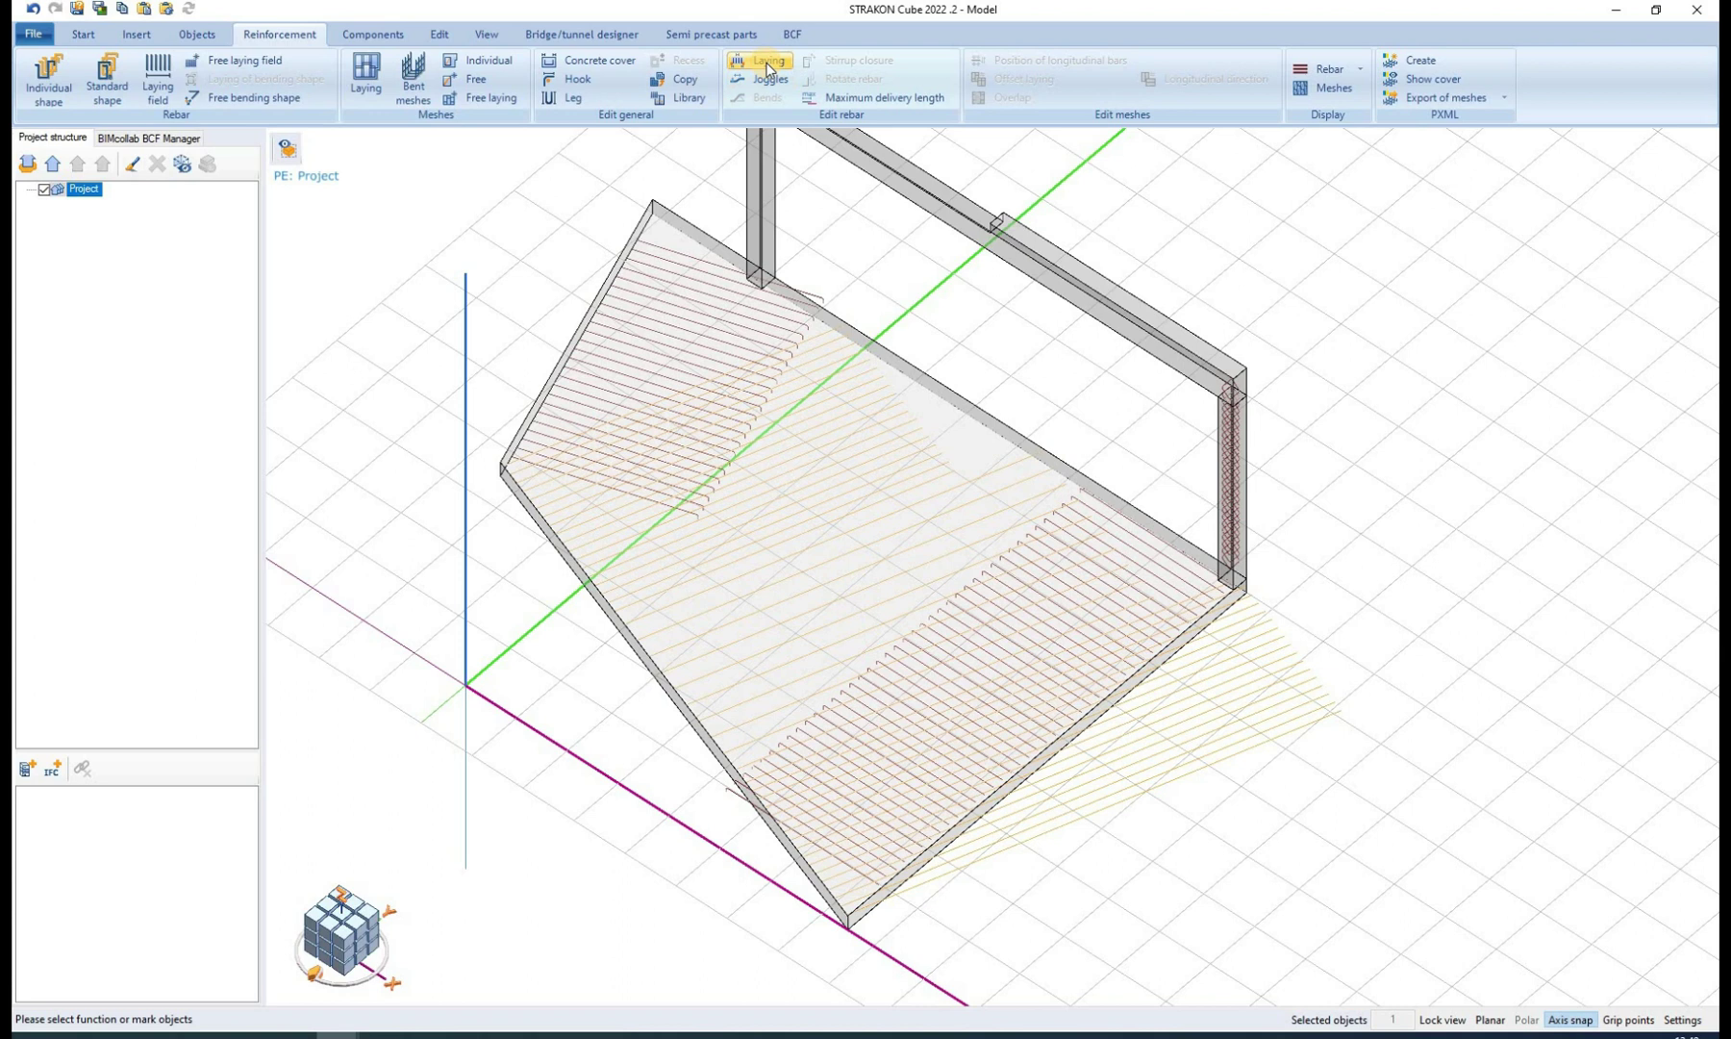
click(767, 63)
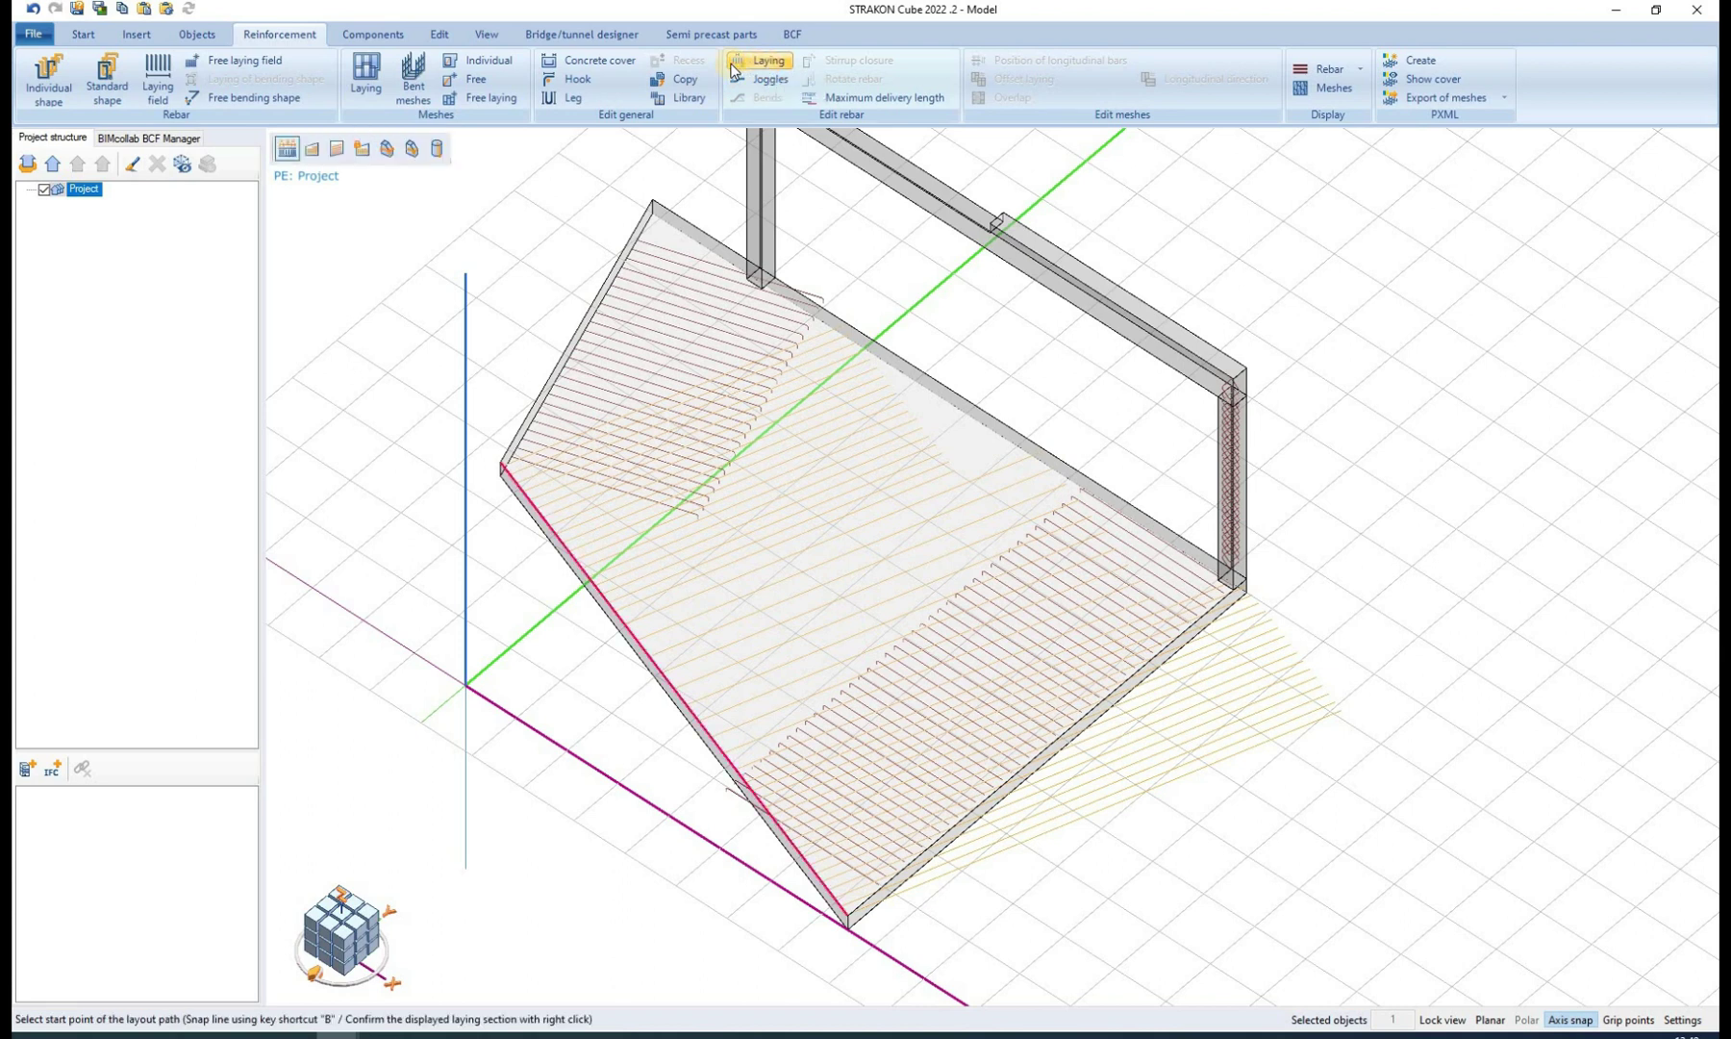
click(336, 151)
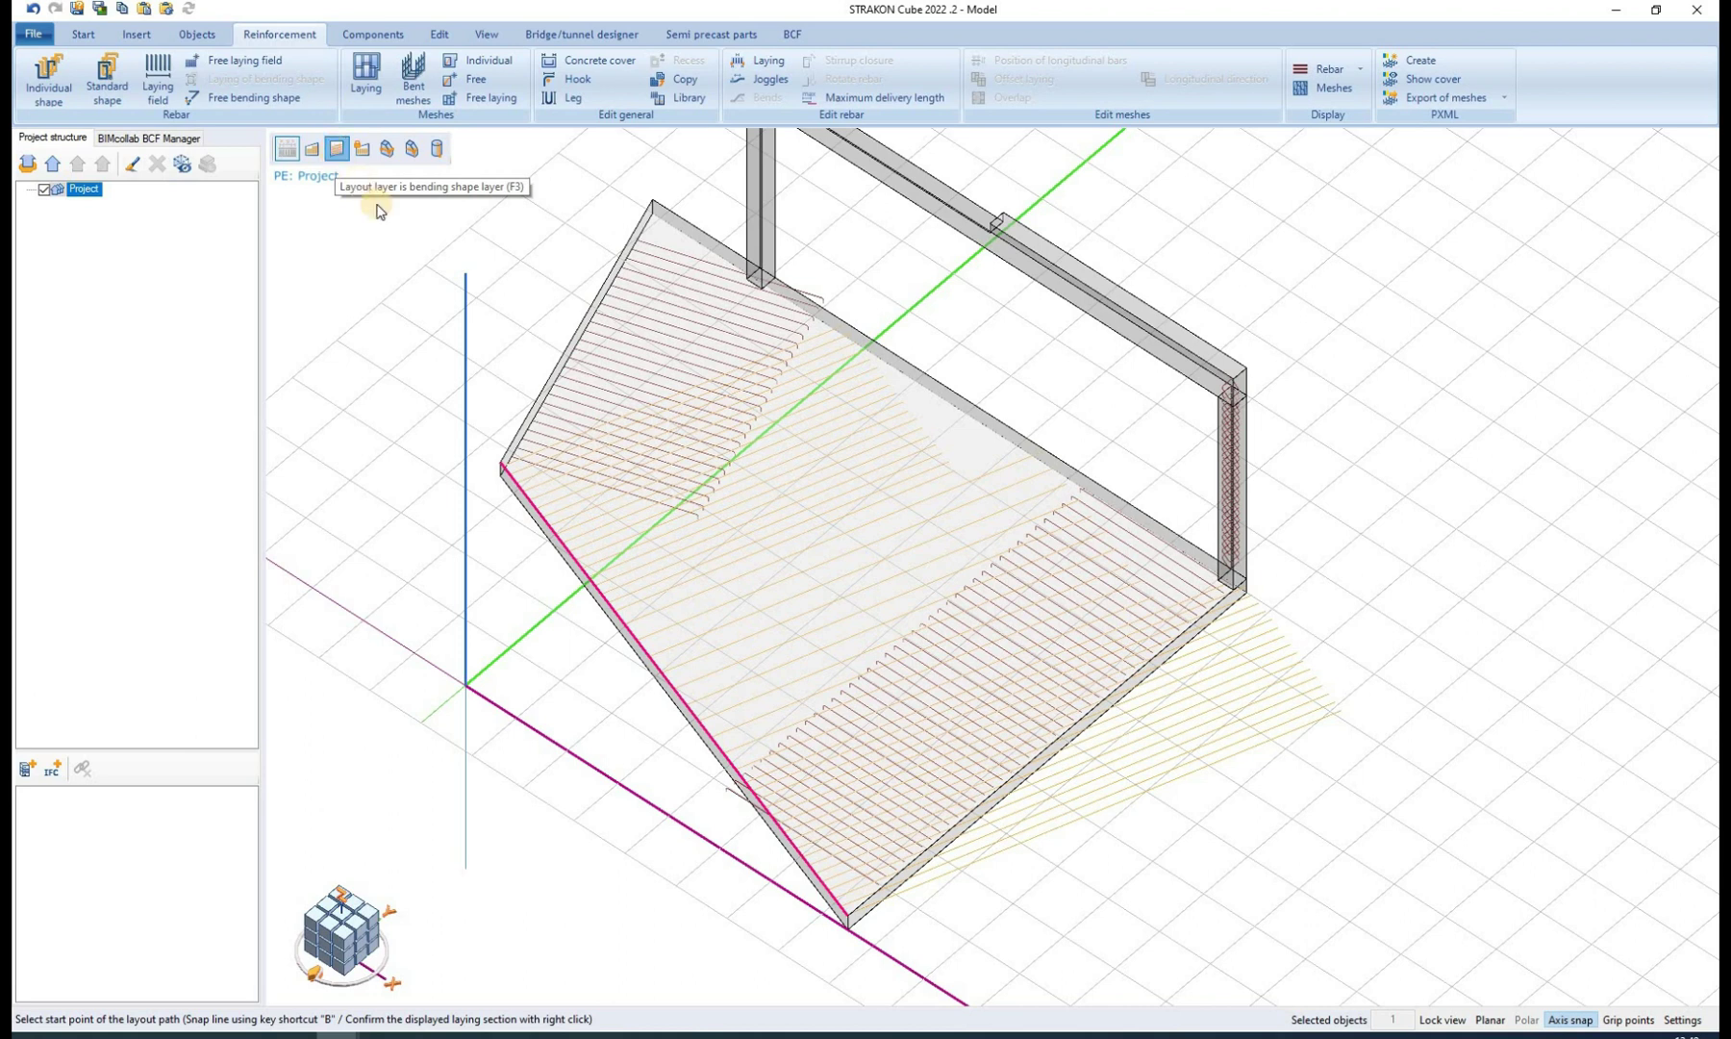
click(507, 470)
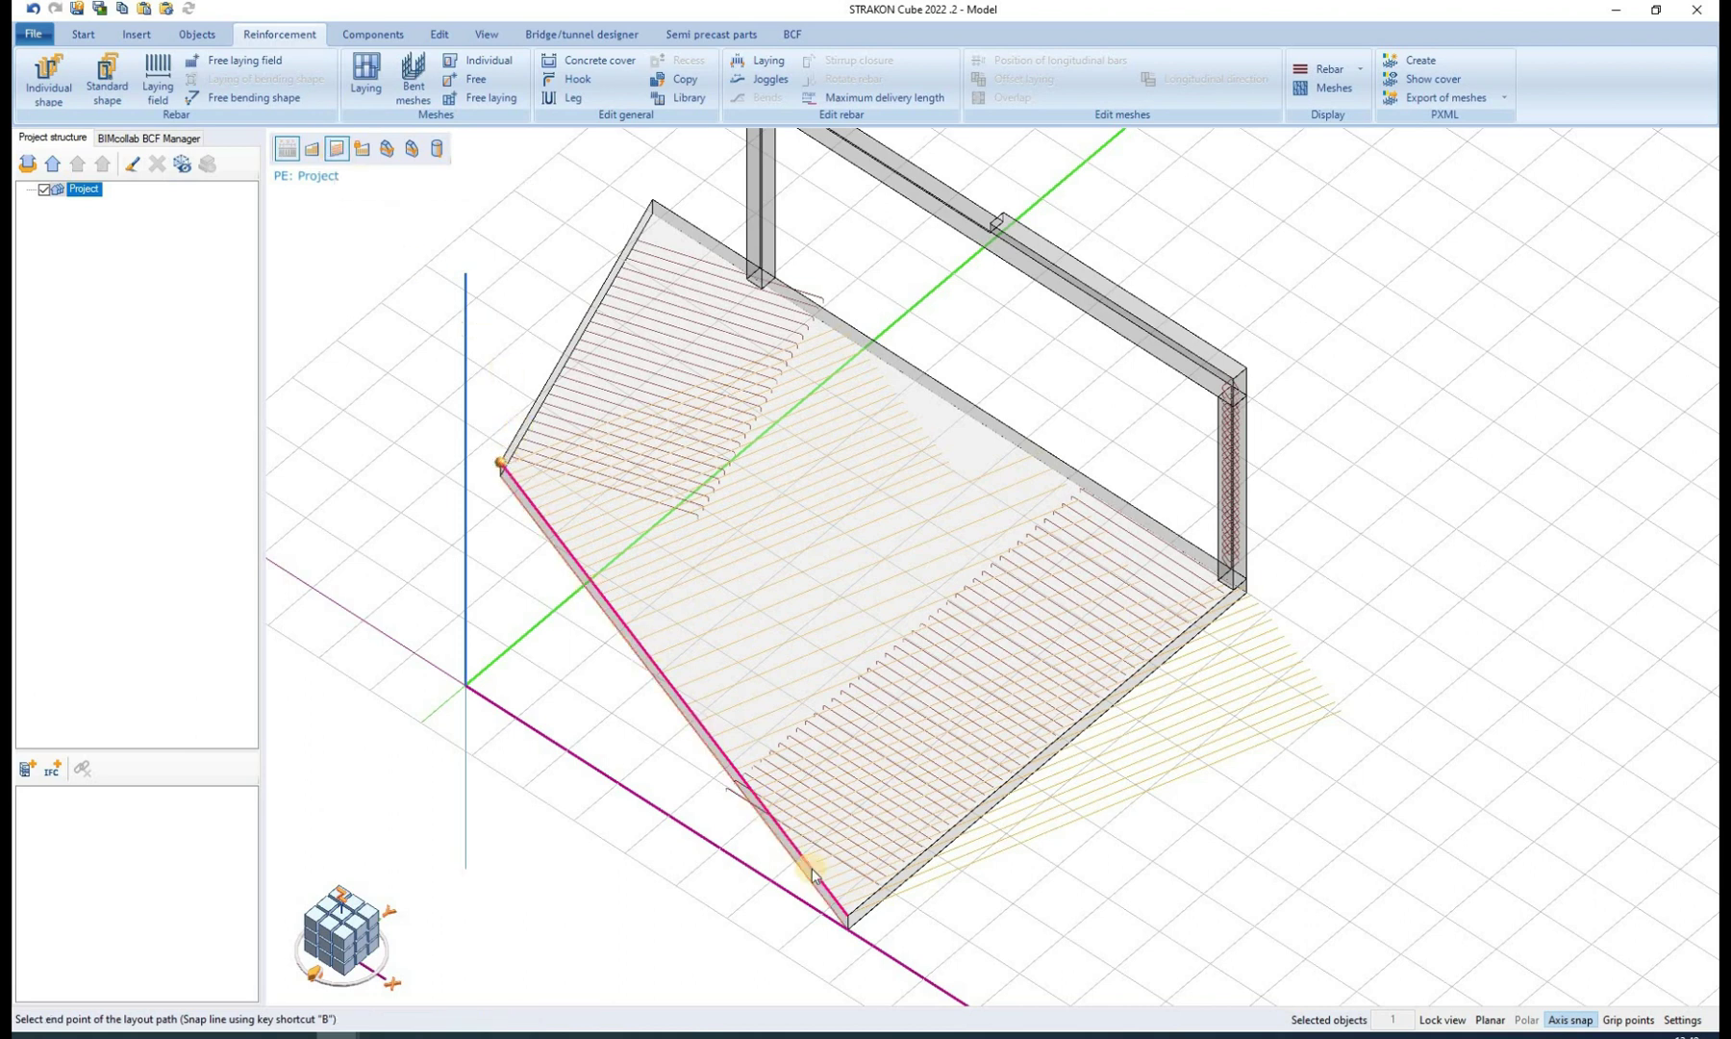
click(846, 916)
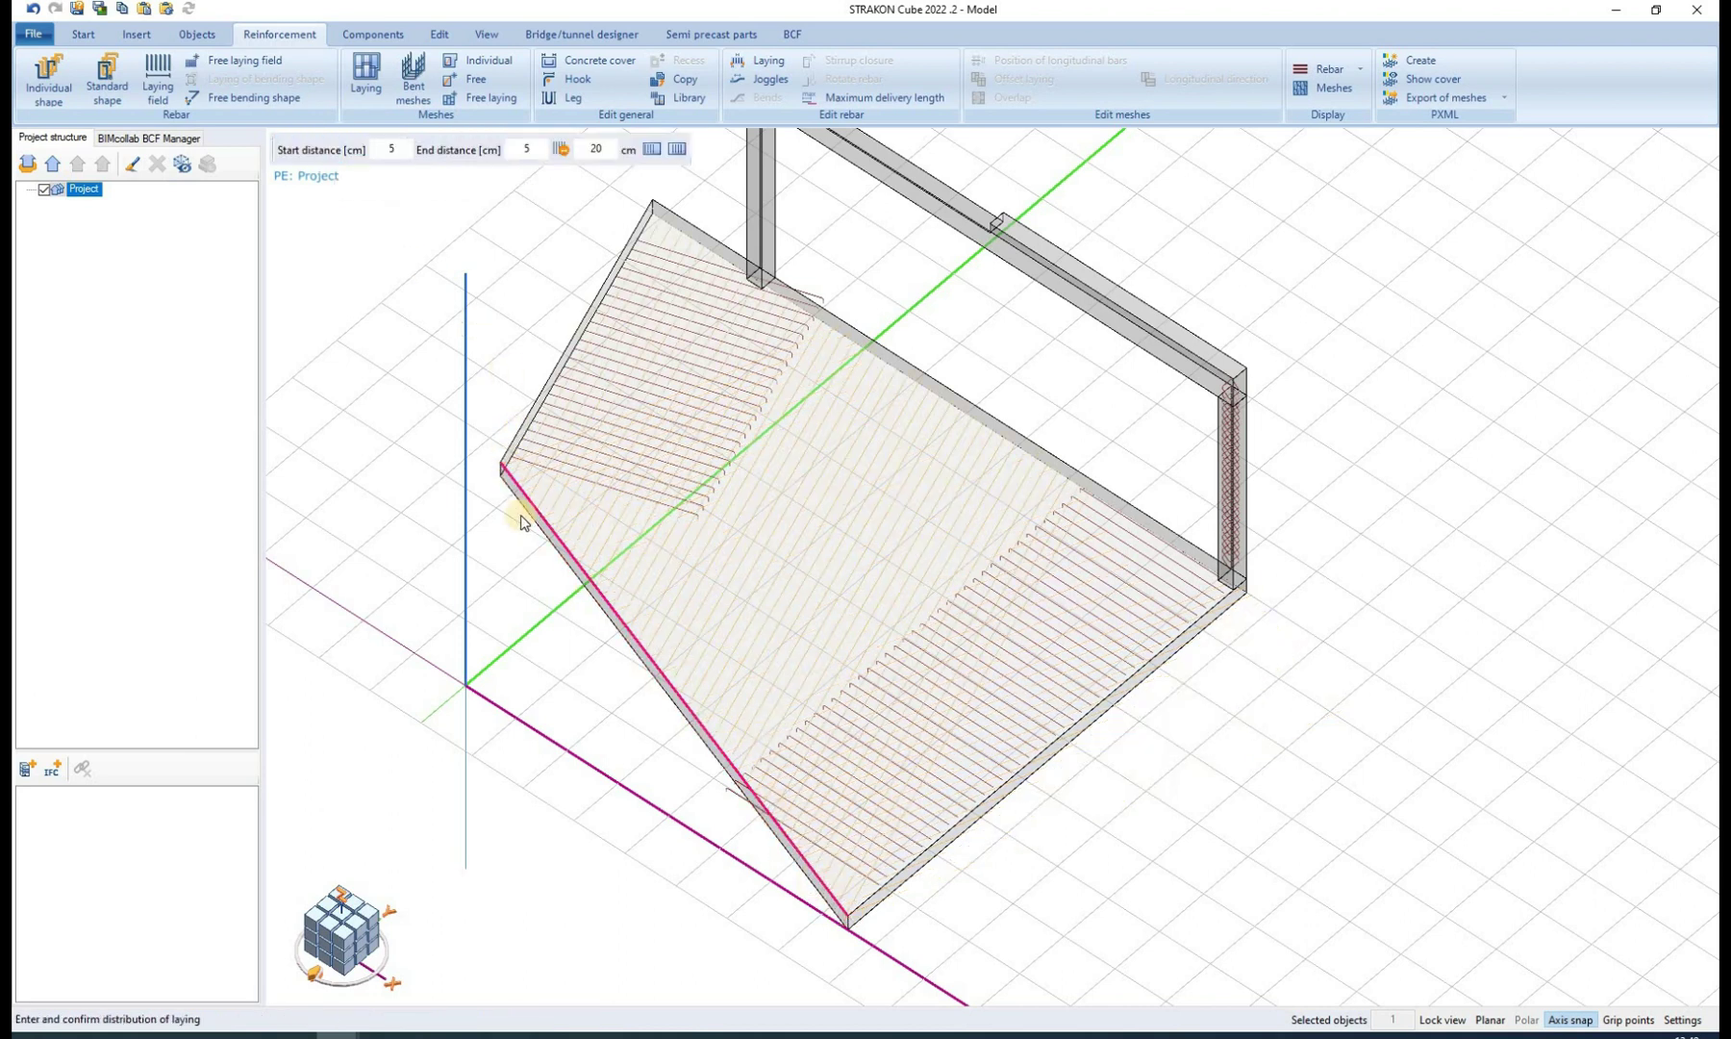
click(516, 588)
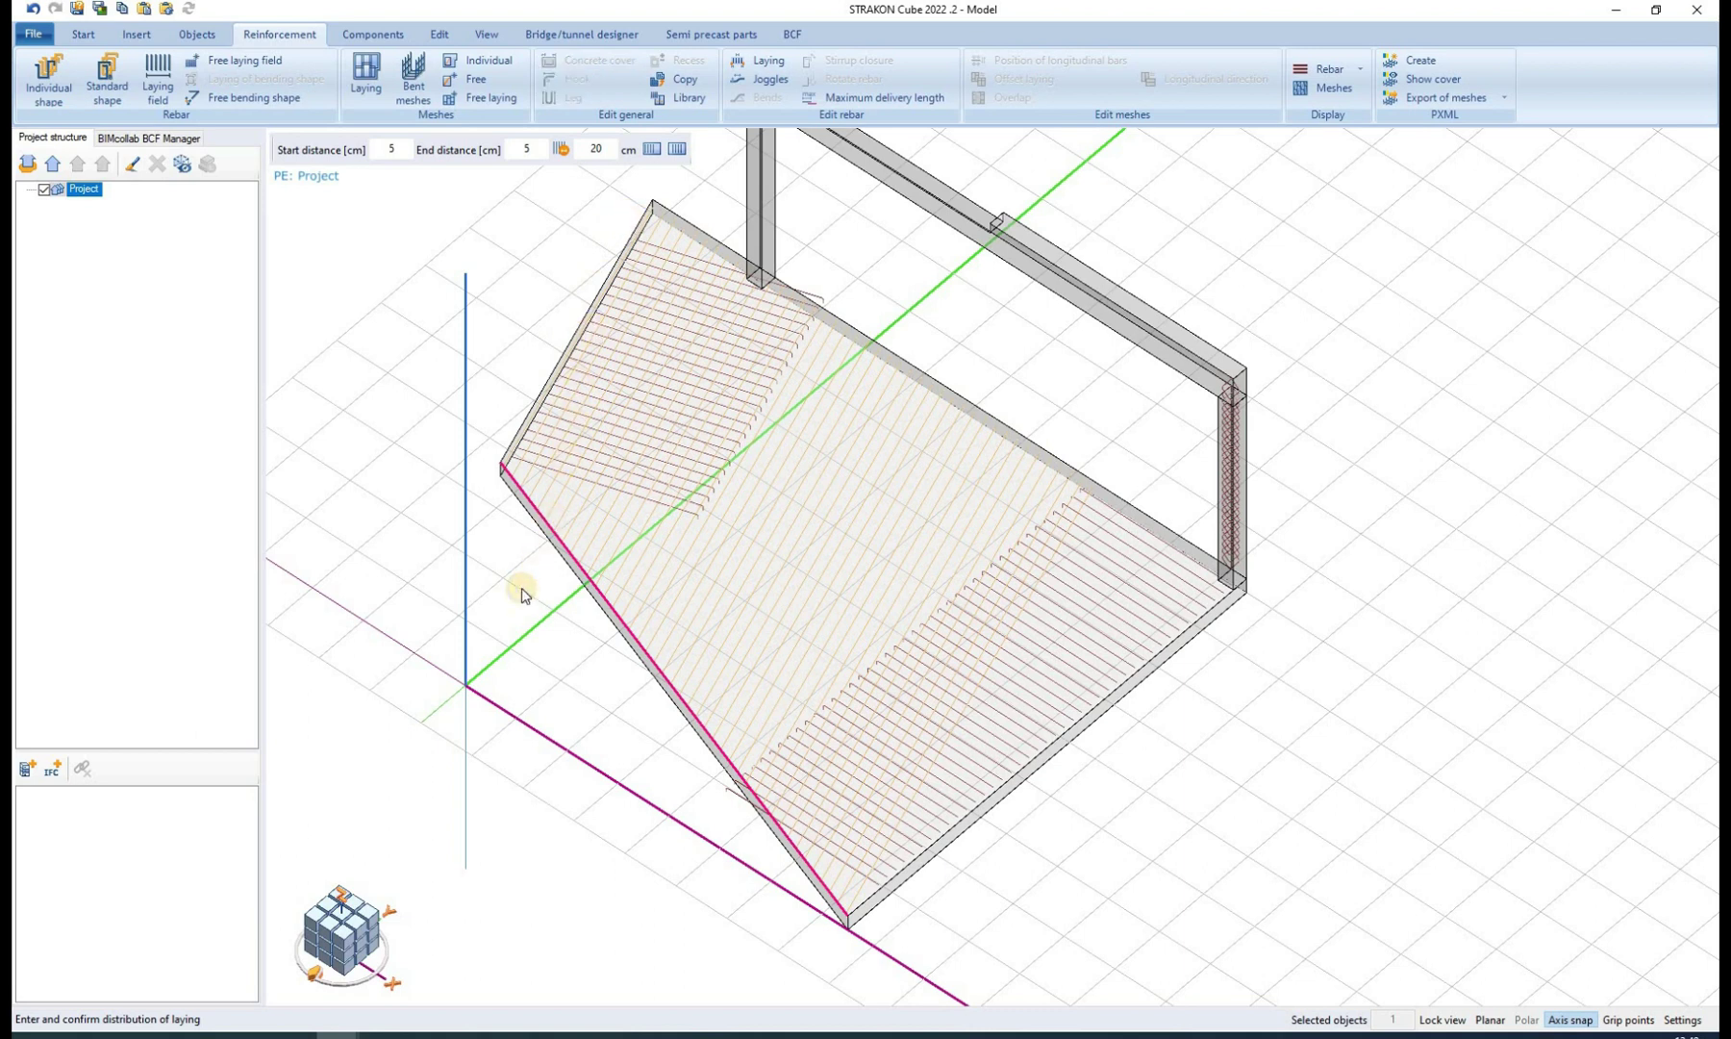
- Repeat the bending-shape-layer re-lay between the slab corners with 5 cm end distances
click(817, 477)
click(769, 62)
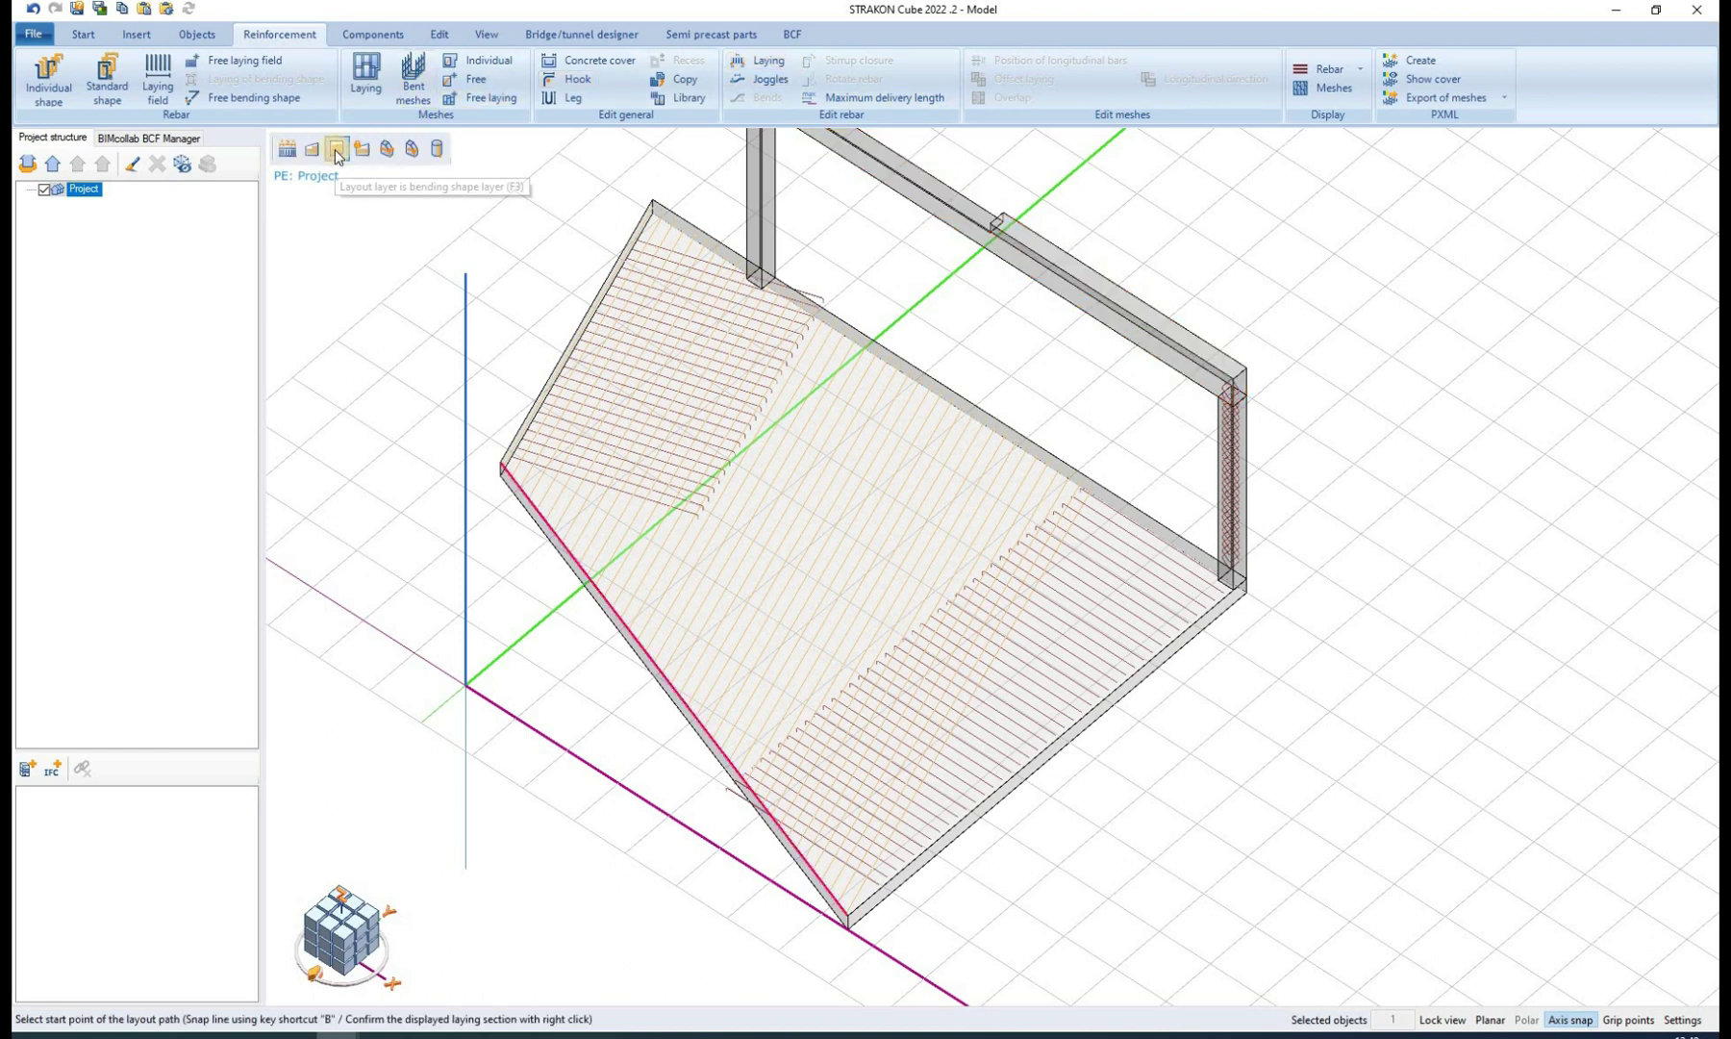
click(336, 149)
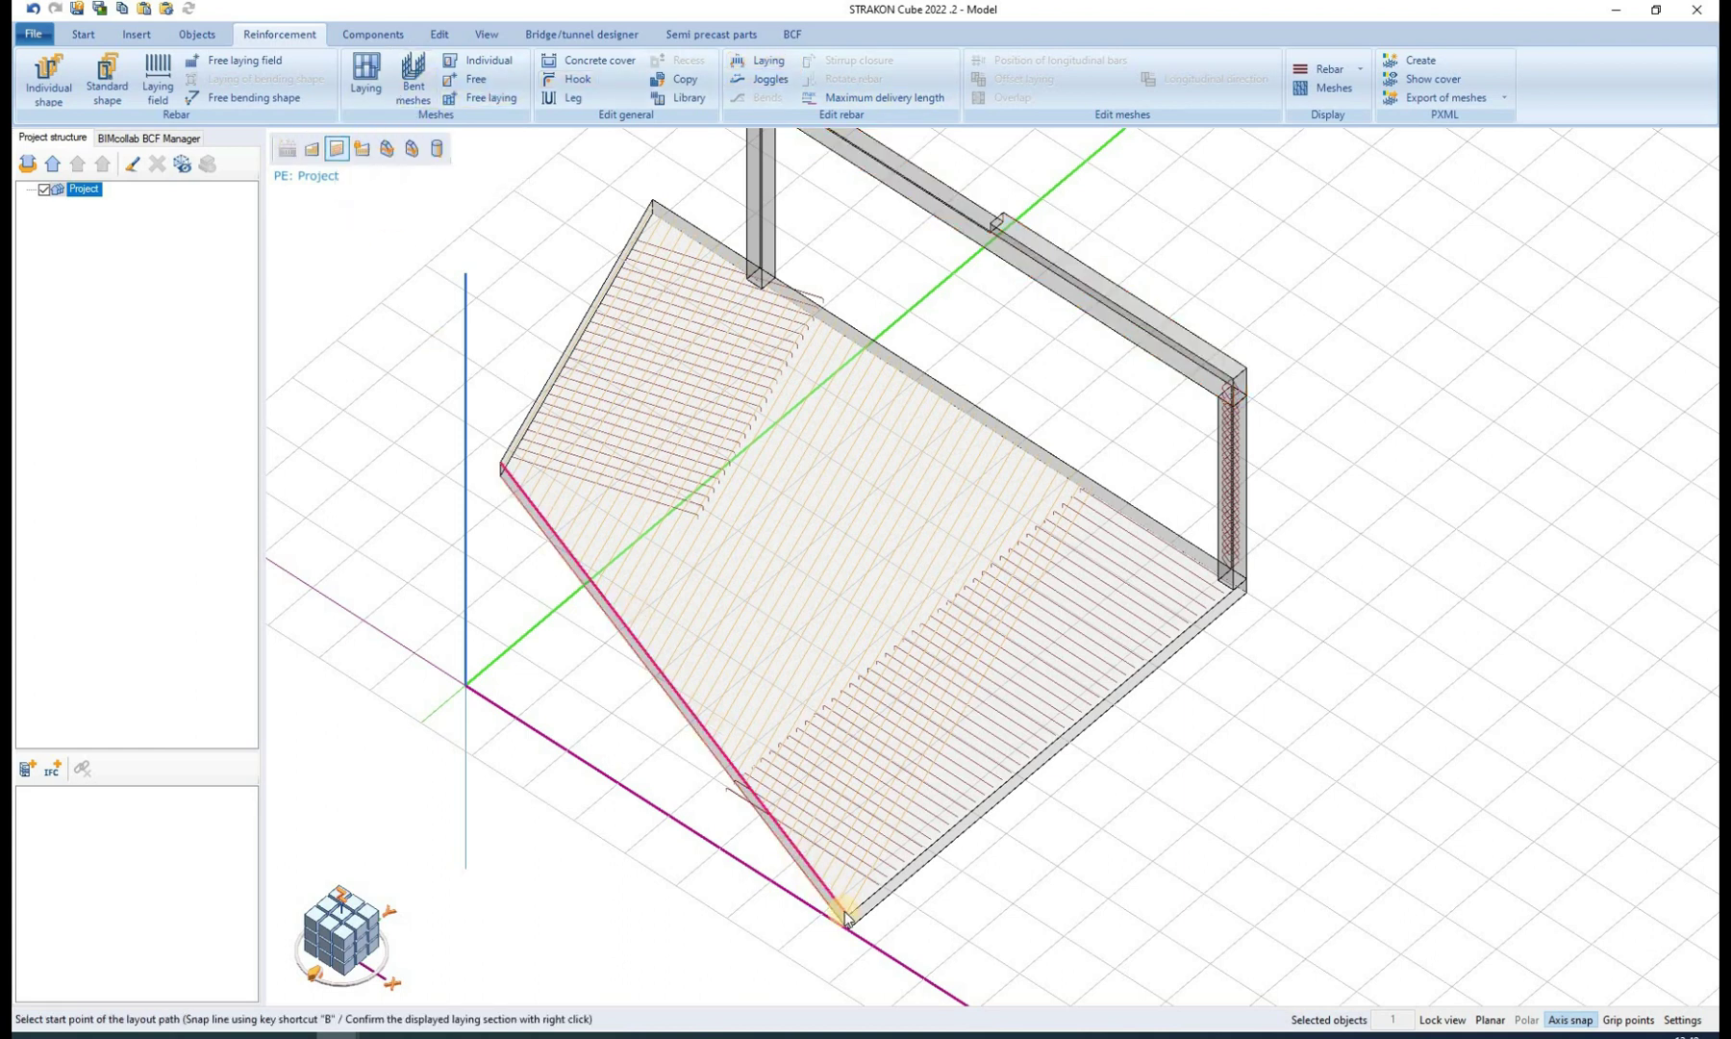
click(514, 474)
click(517, 472)
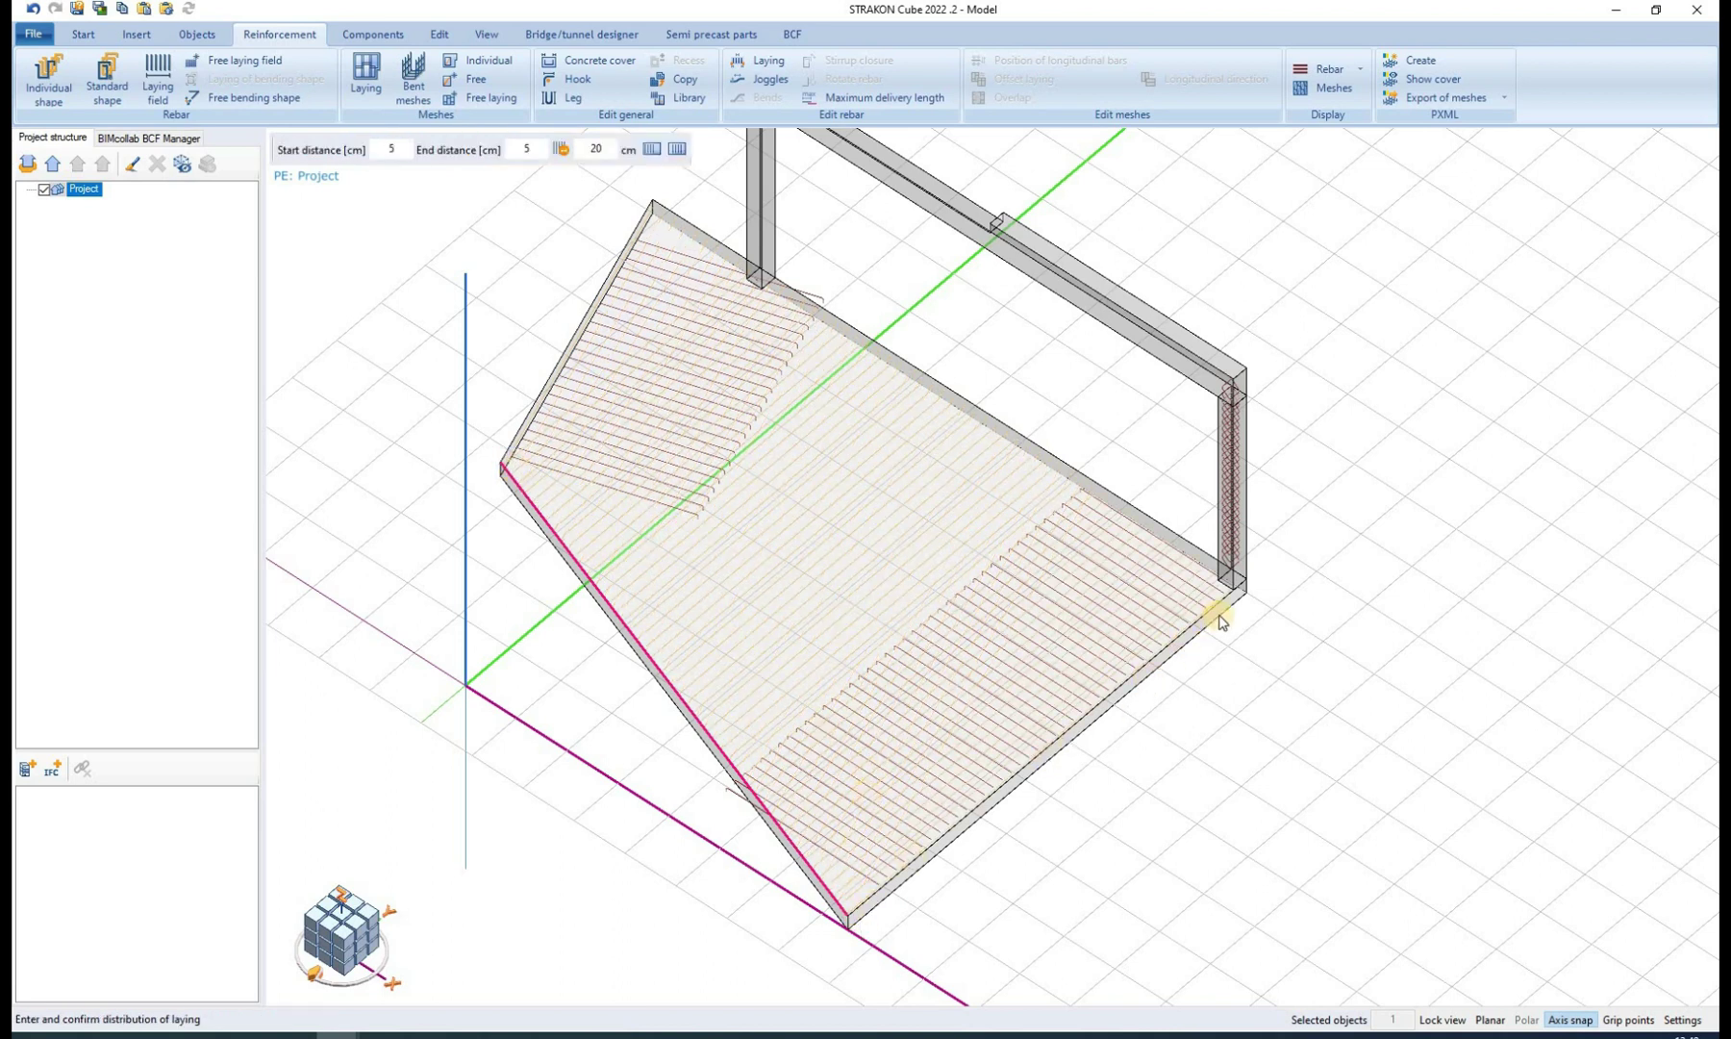
click(939, 712)
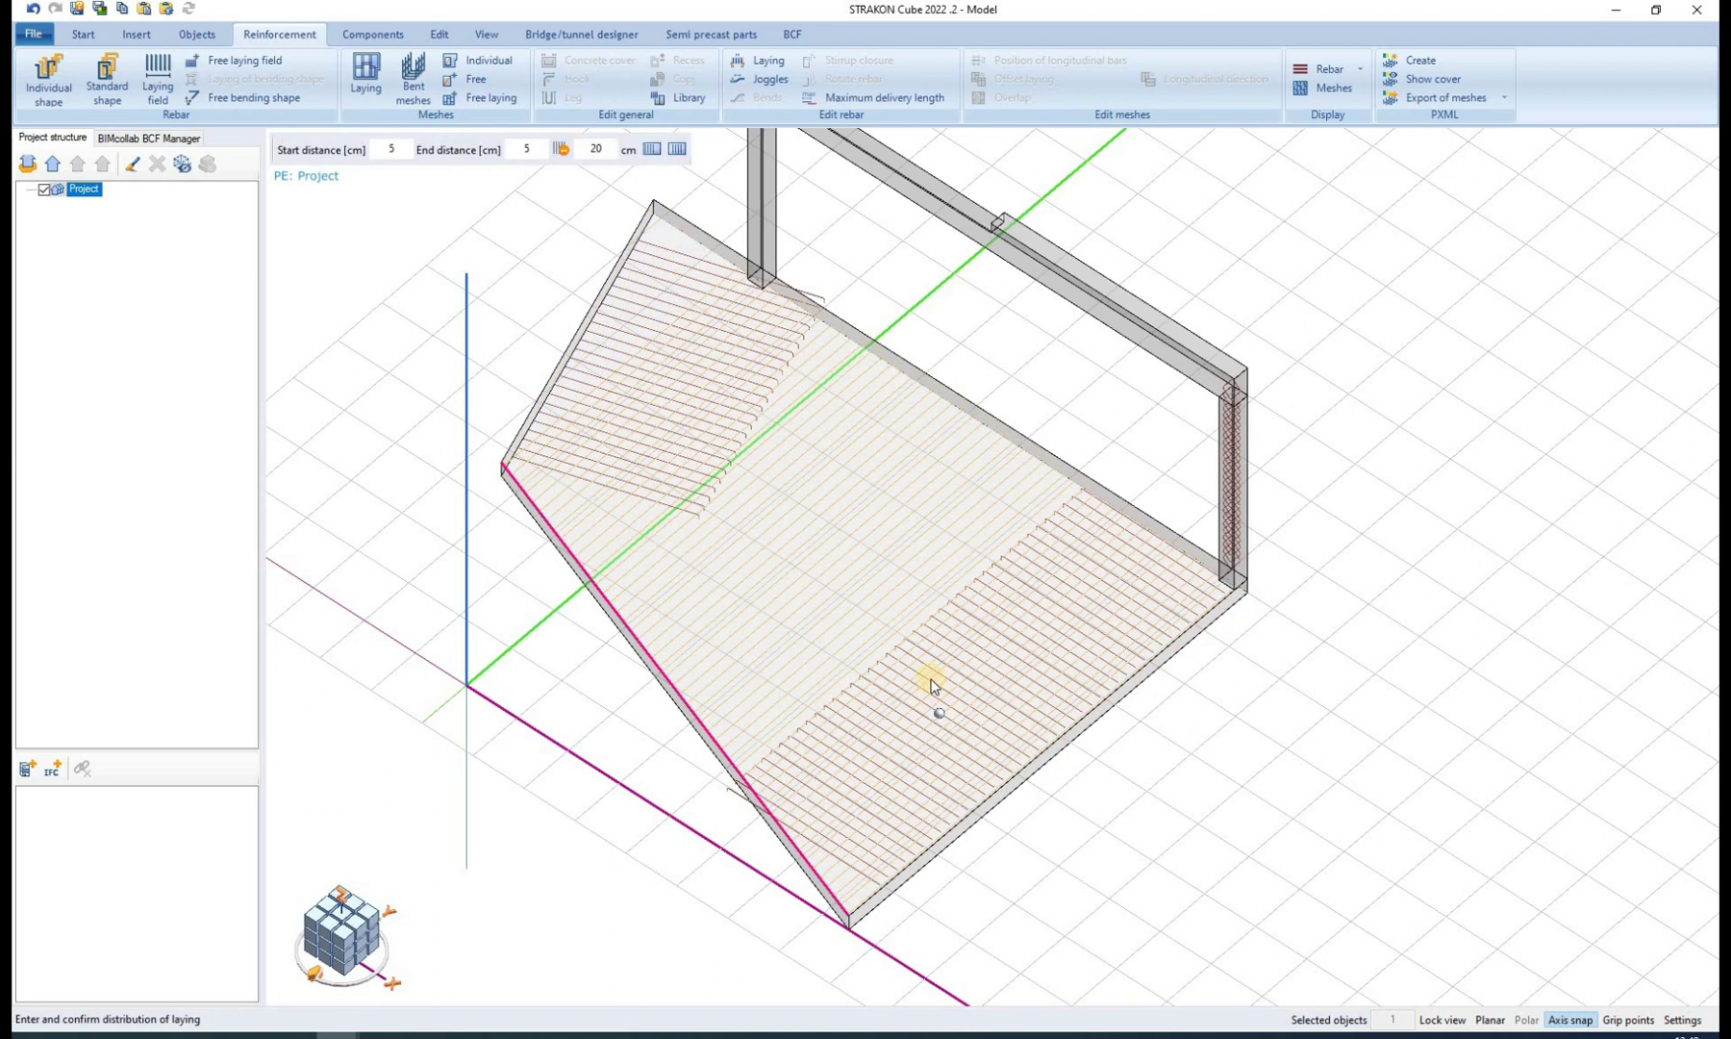
click(761, 213)
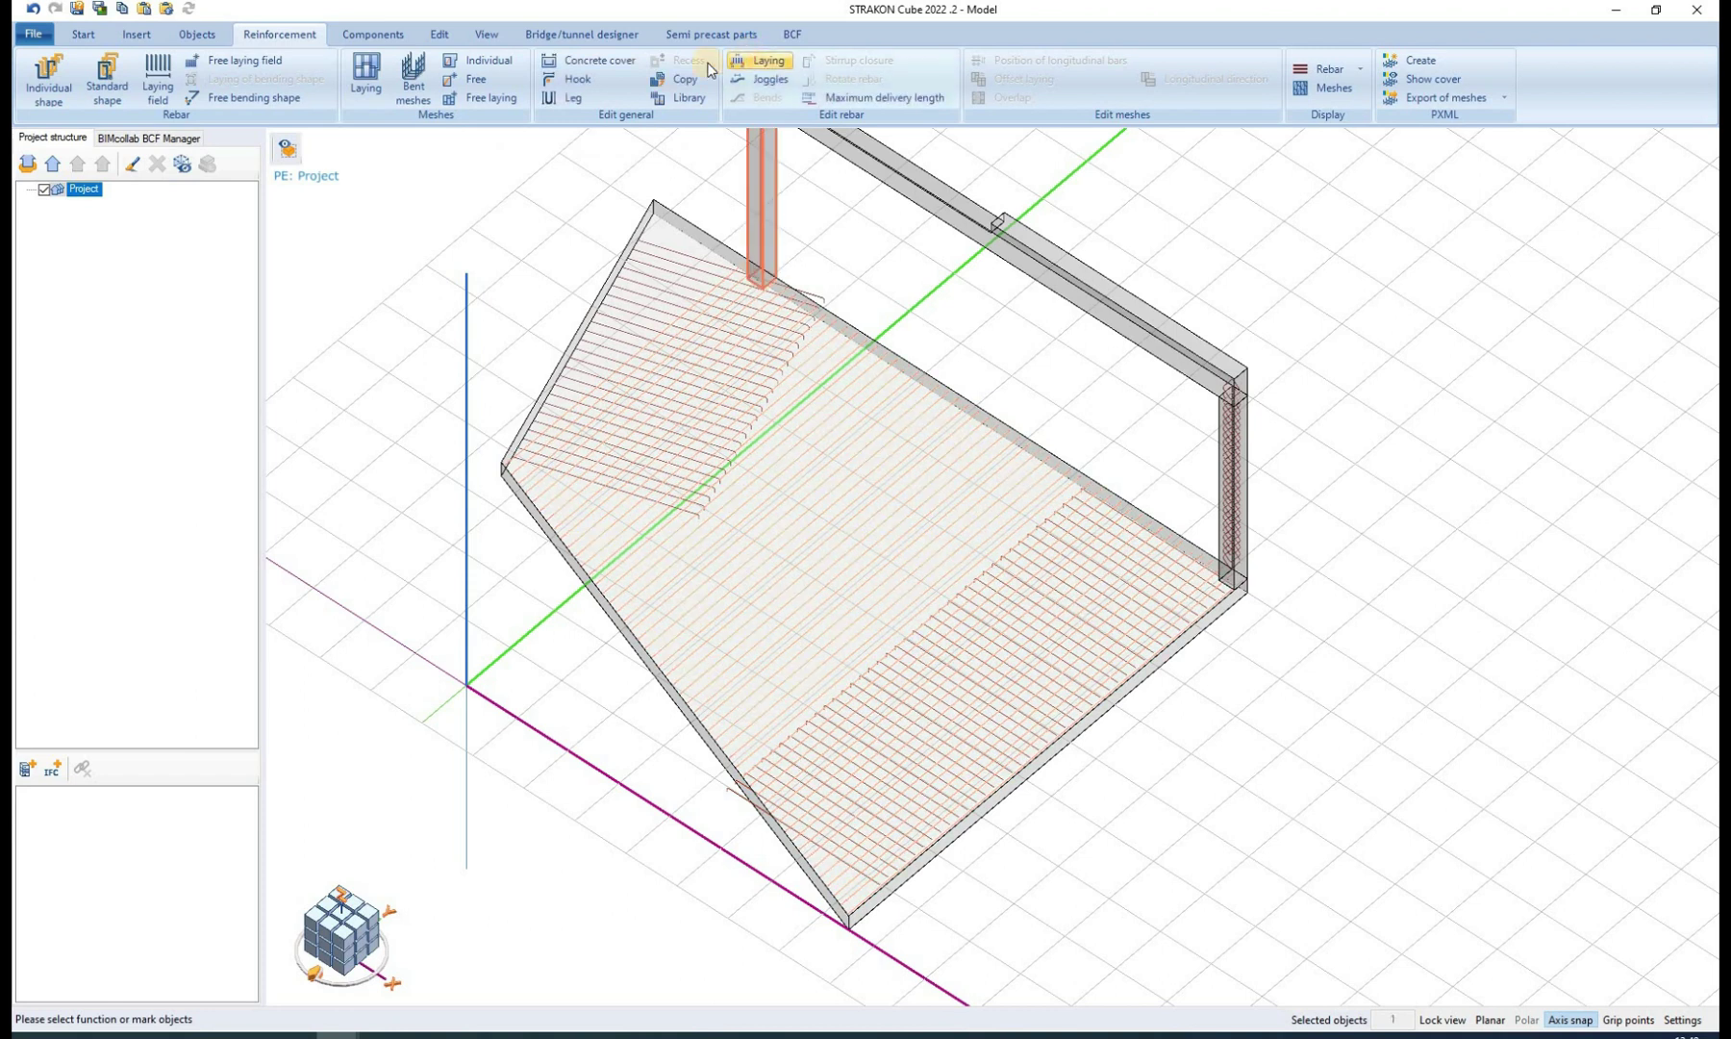
- Re-lay the slab bars from the top-left corner with a fixed bending shape, extending past the slab
click(756, 61)
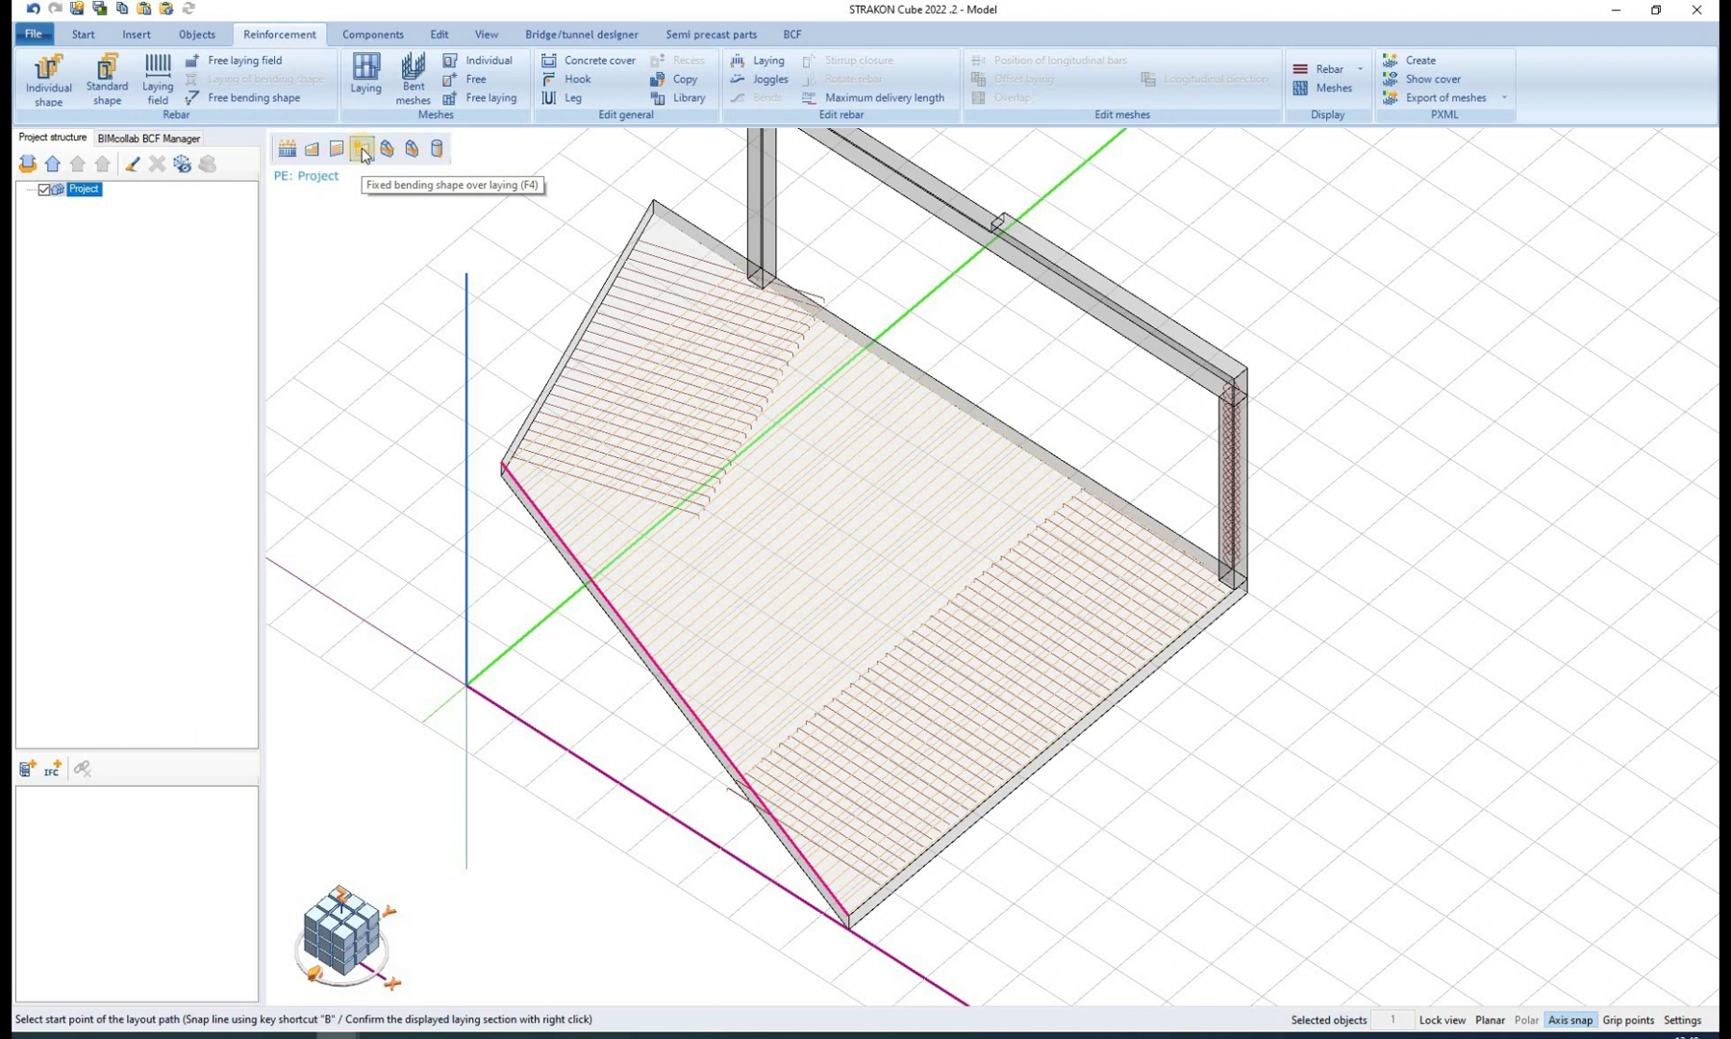
click(362, 150)
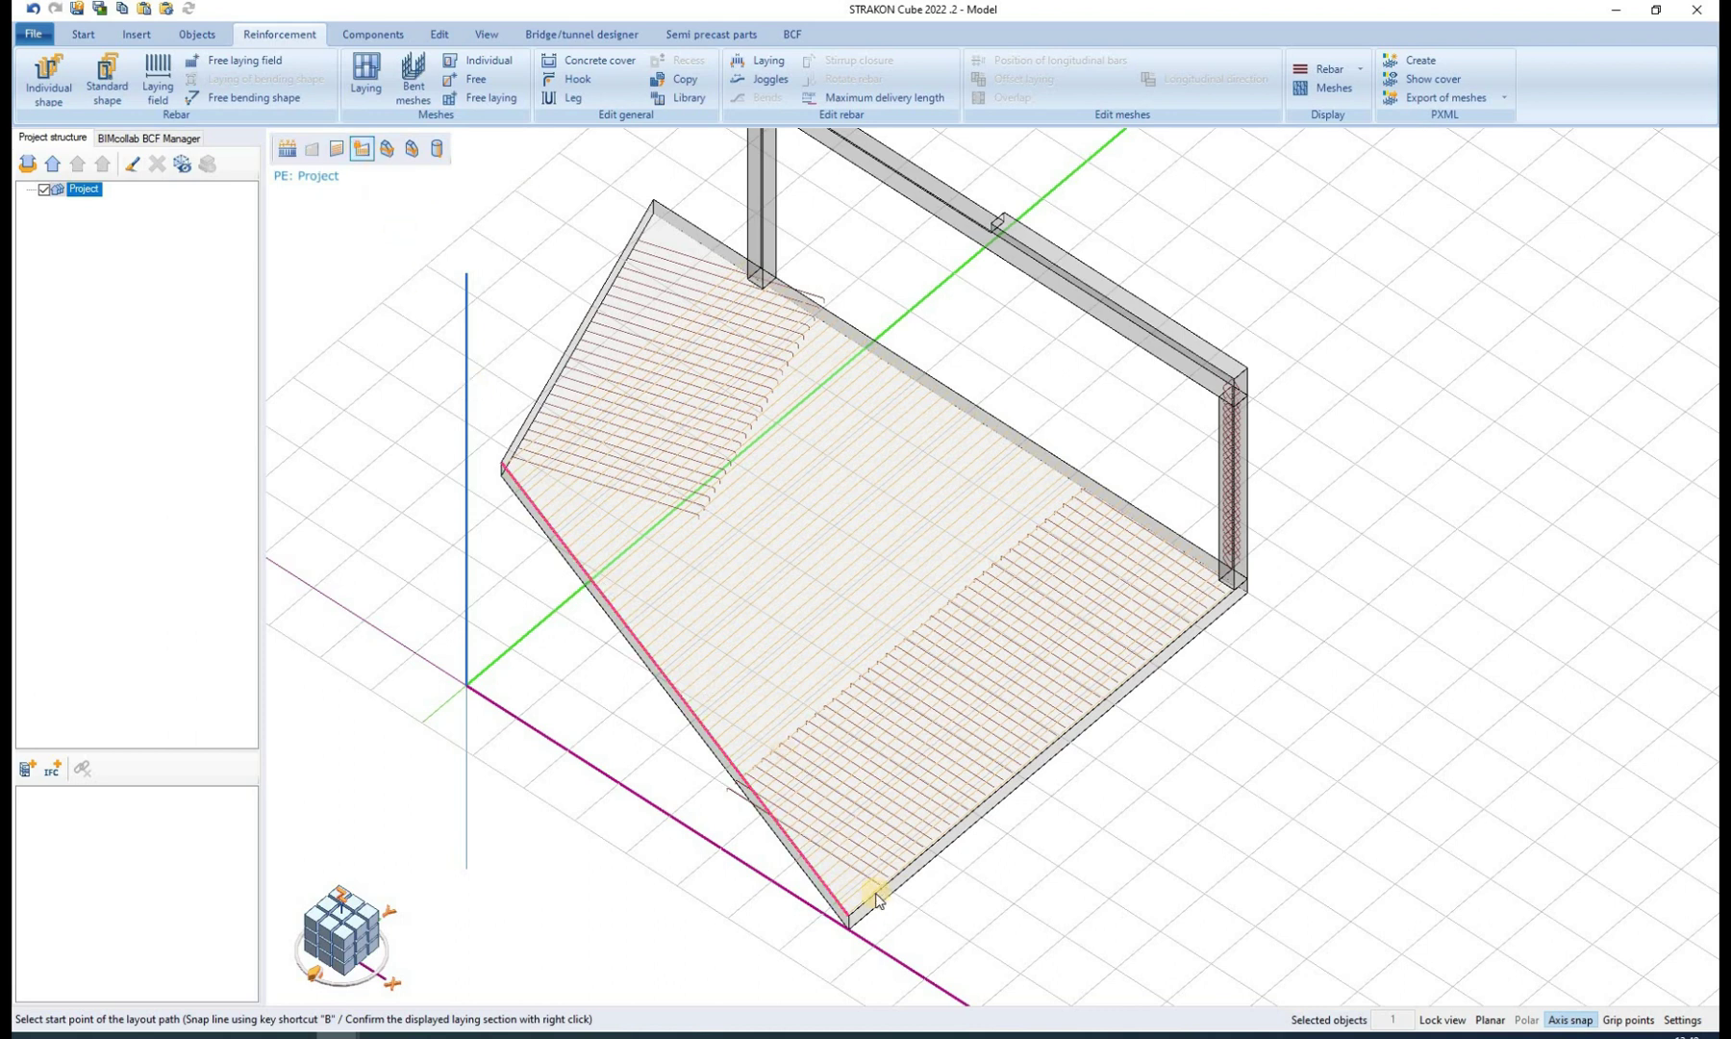
click(510, 471)
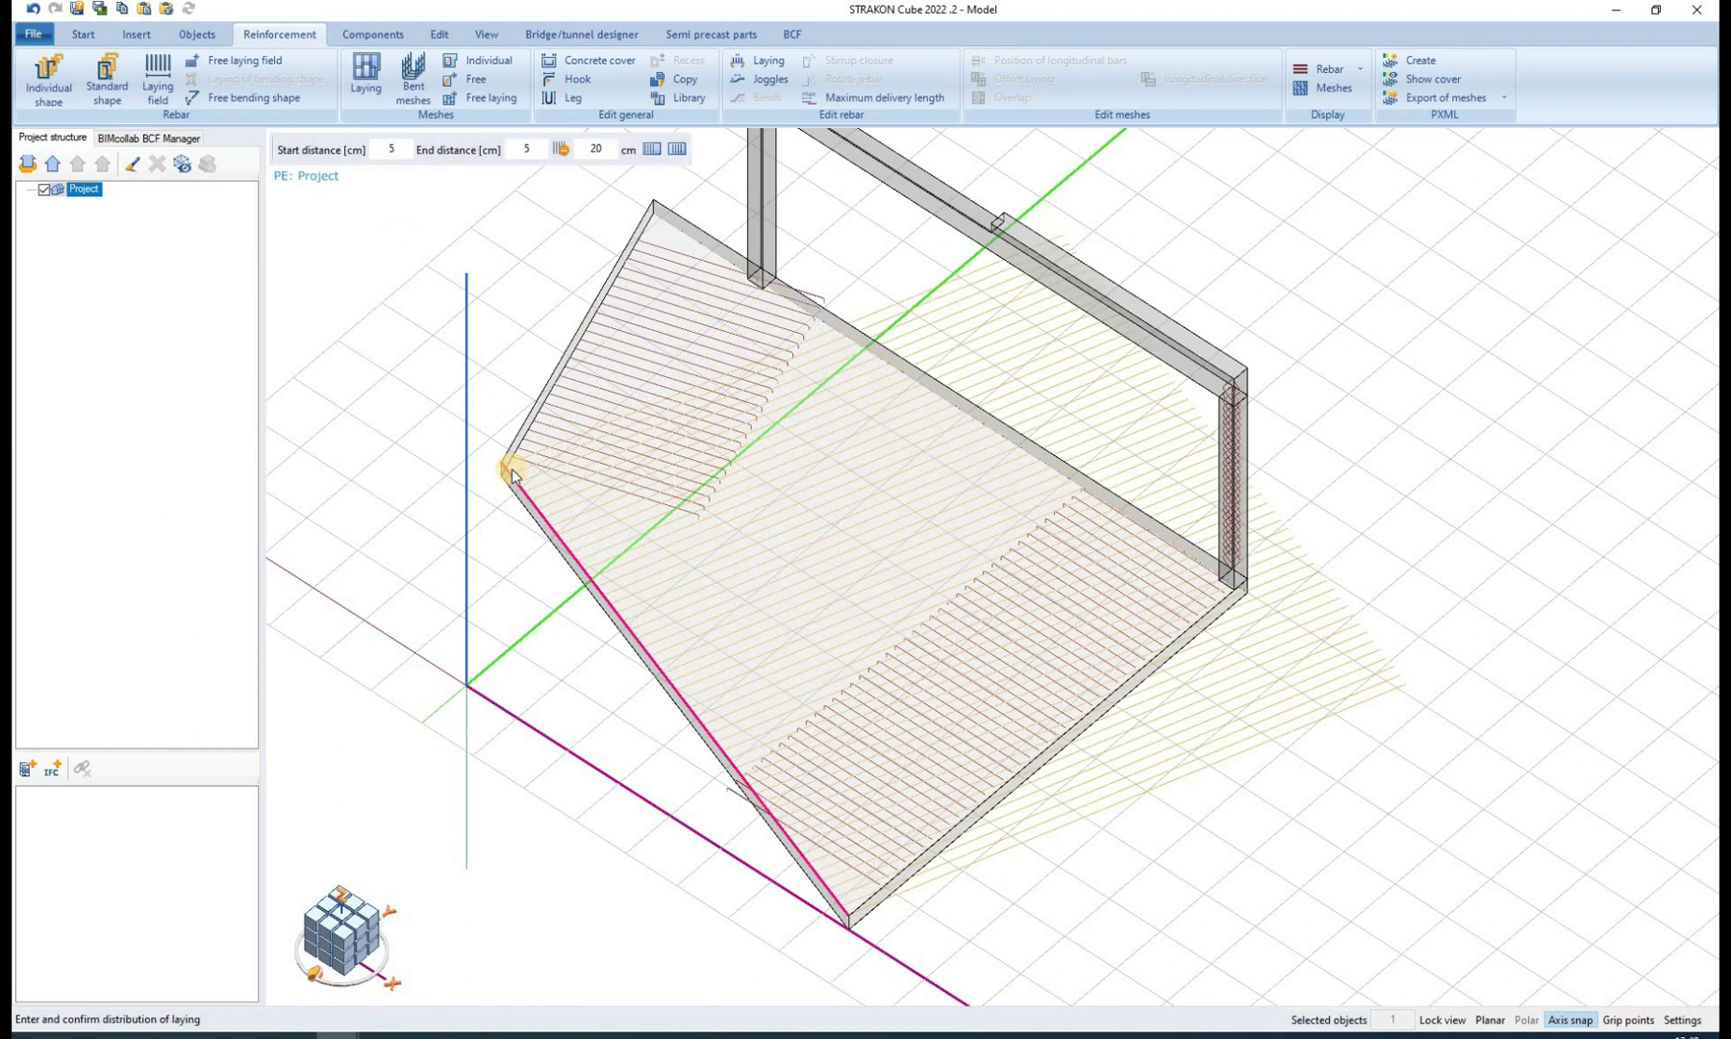
click(895, 297)
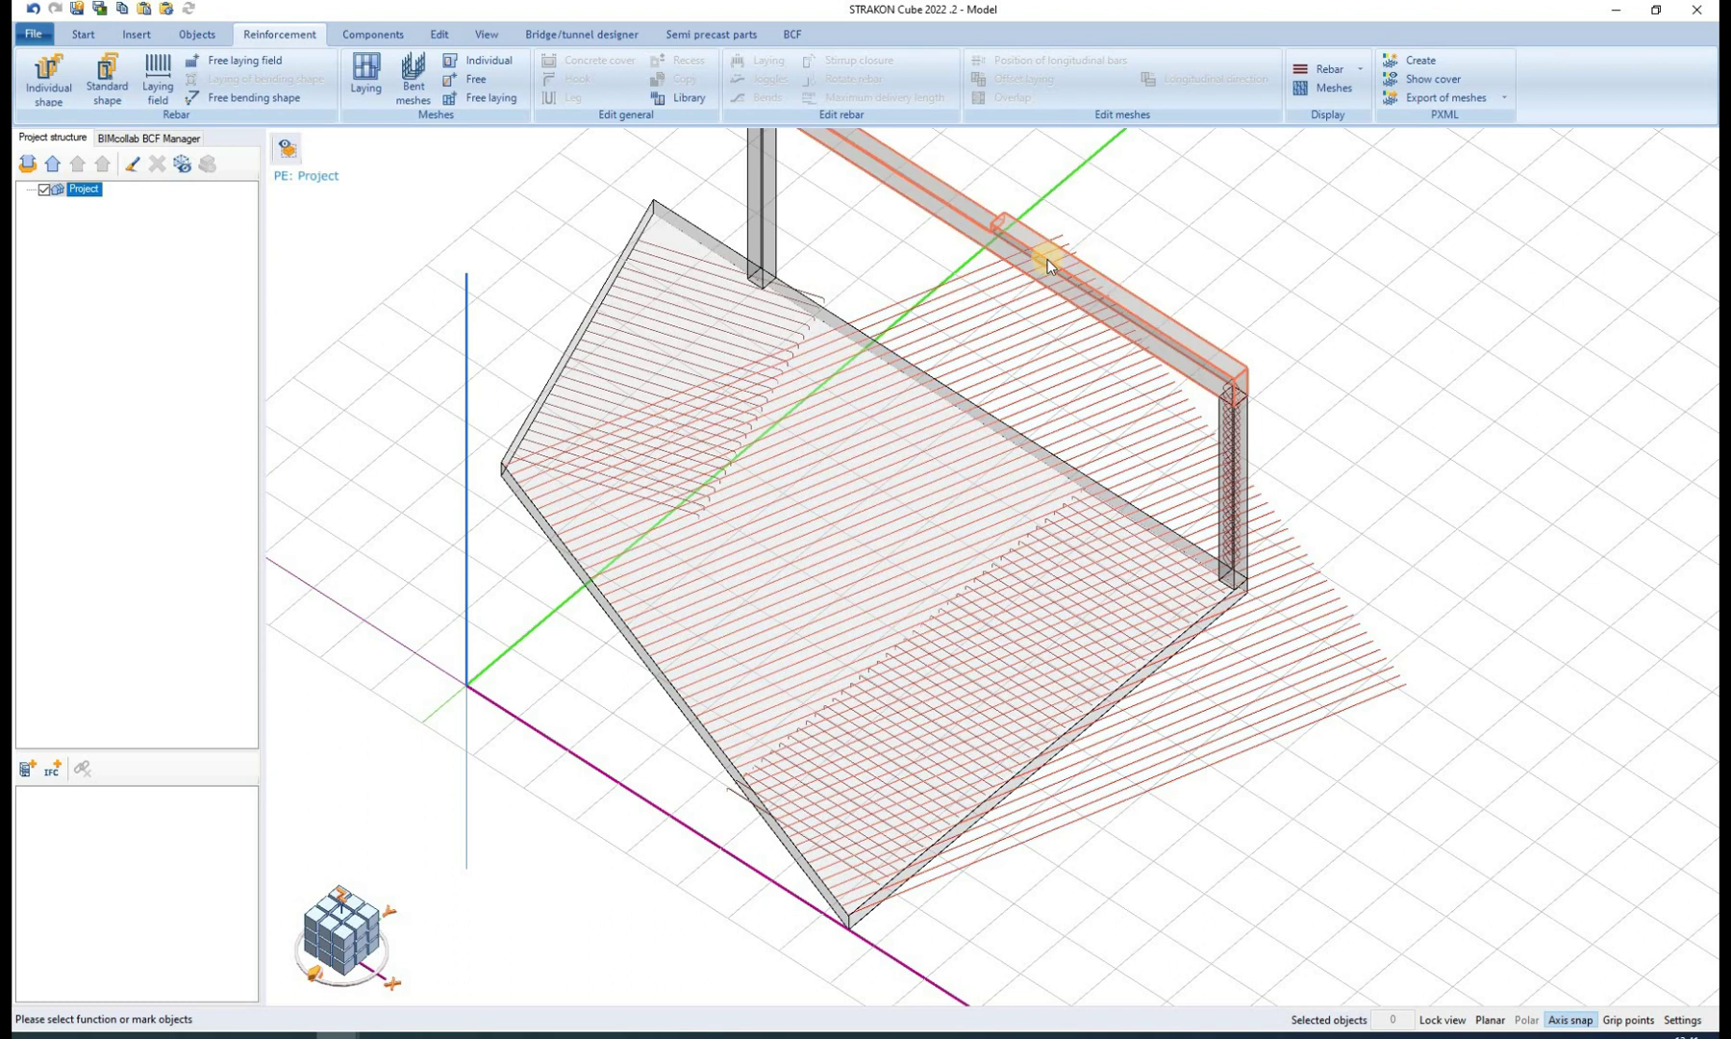
mouse_move(1047, 260)
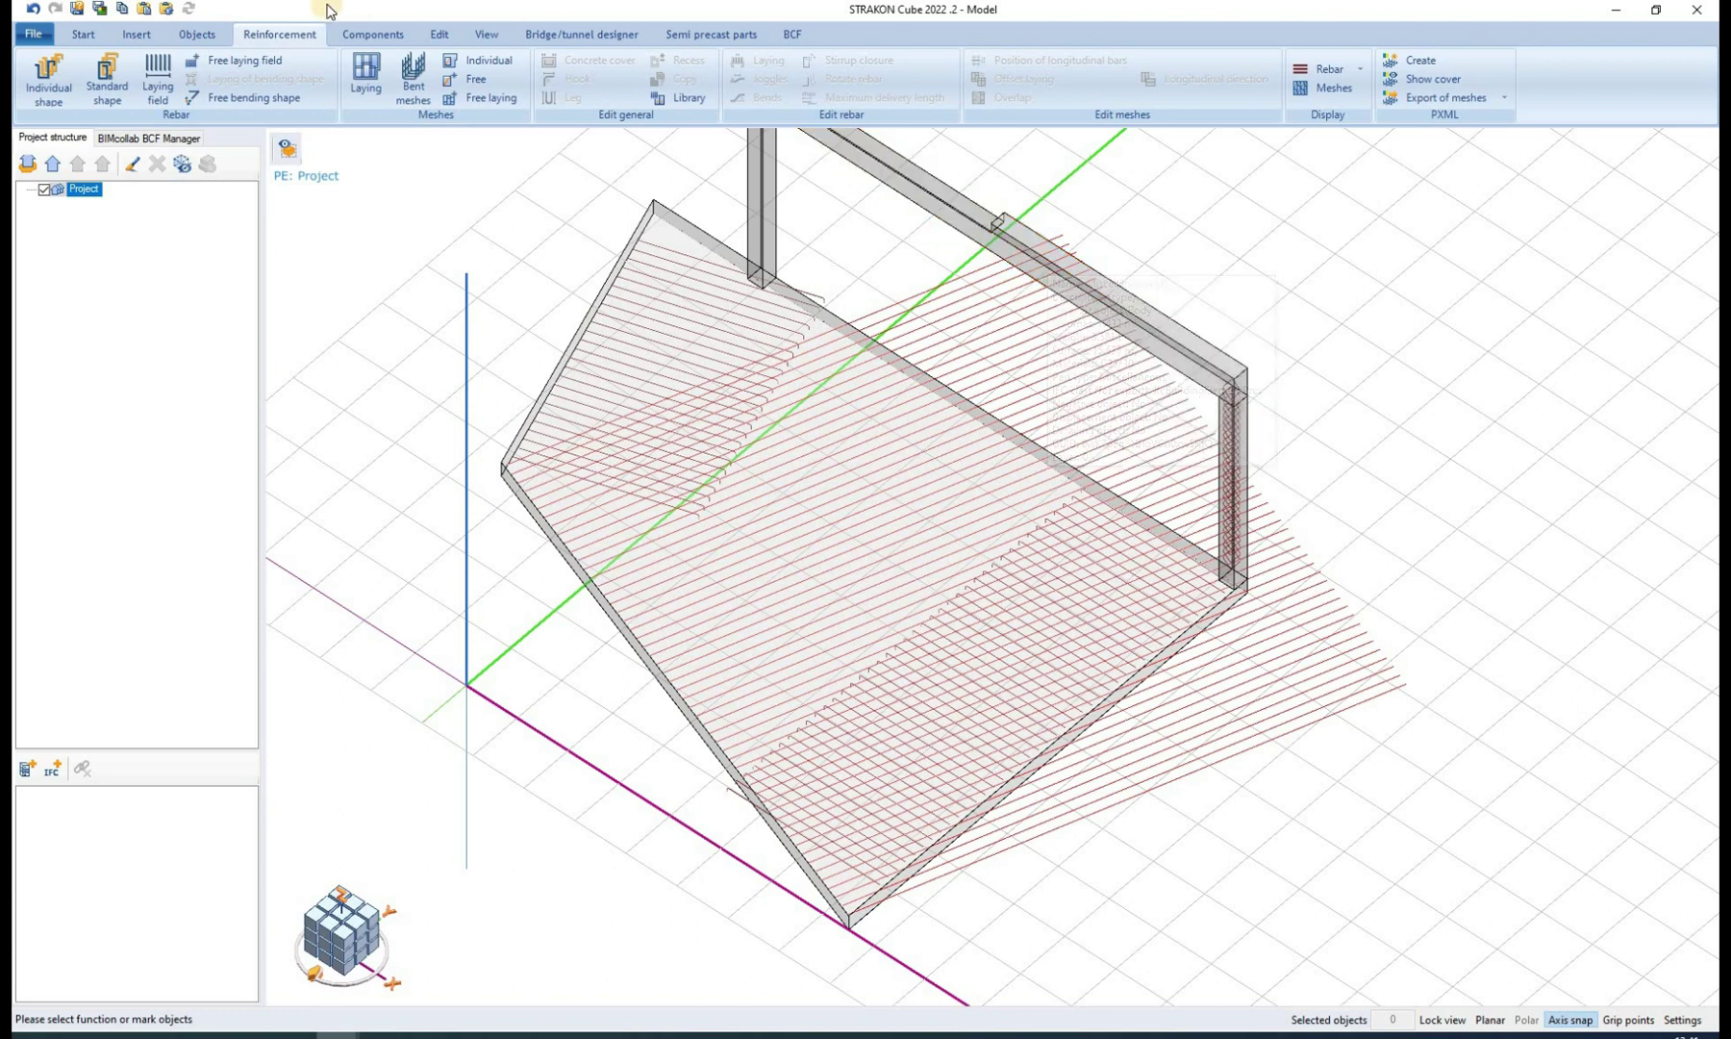
- Draw a free bar shape from the column top along the beam, bending down into the right column
click(56, 85)
middle_drag(490, 282, 544, 490)
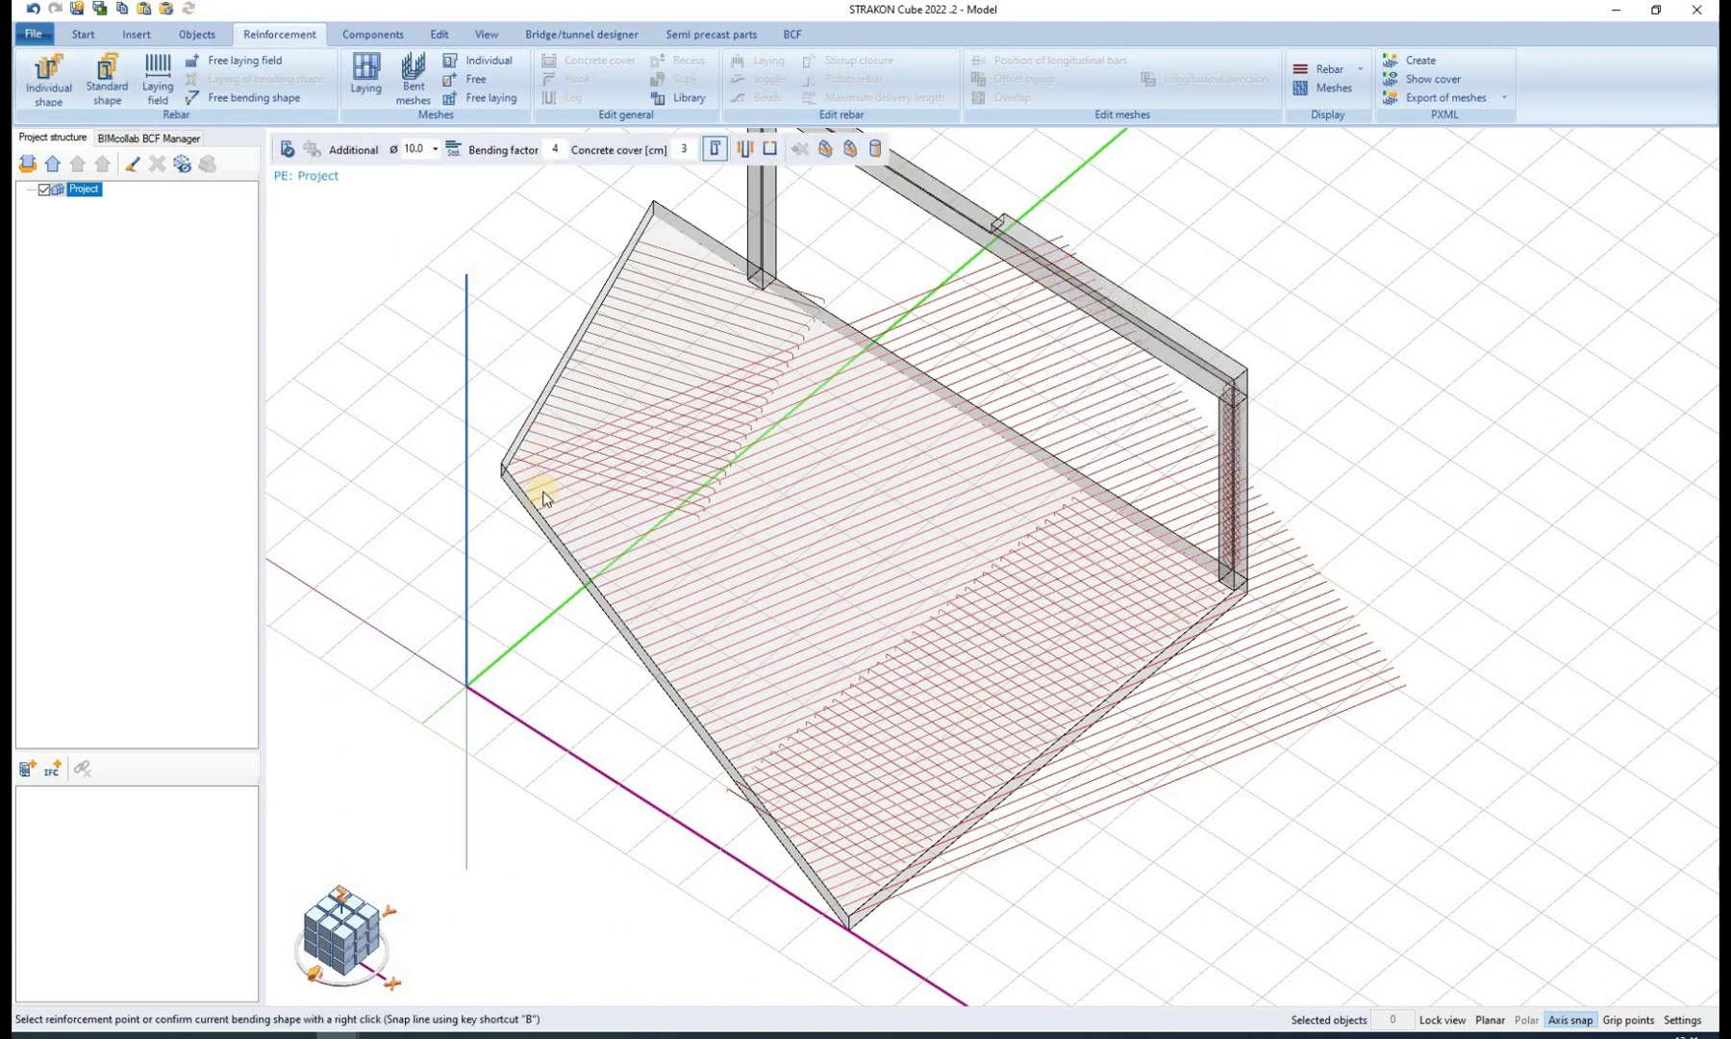
scroll(860, 323, up, 3)
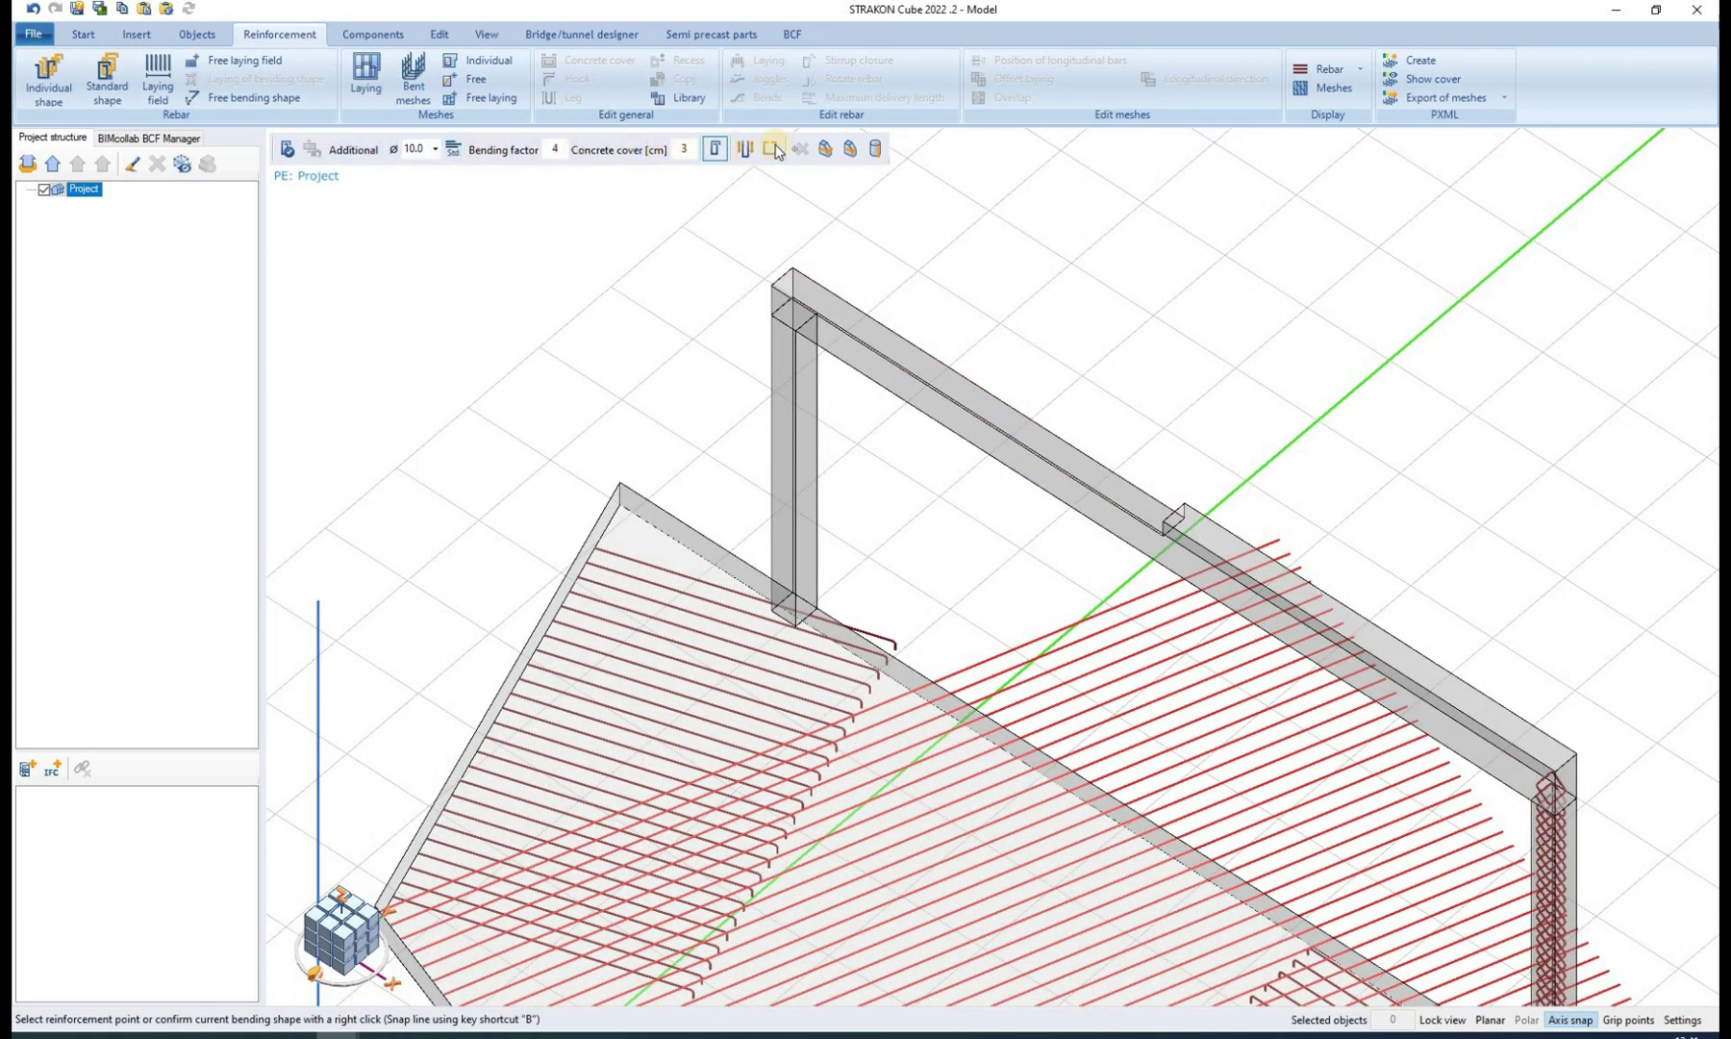
click(773, 288)
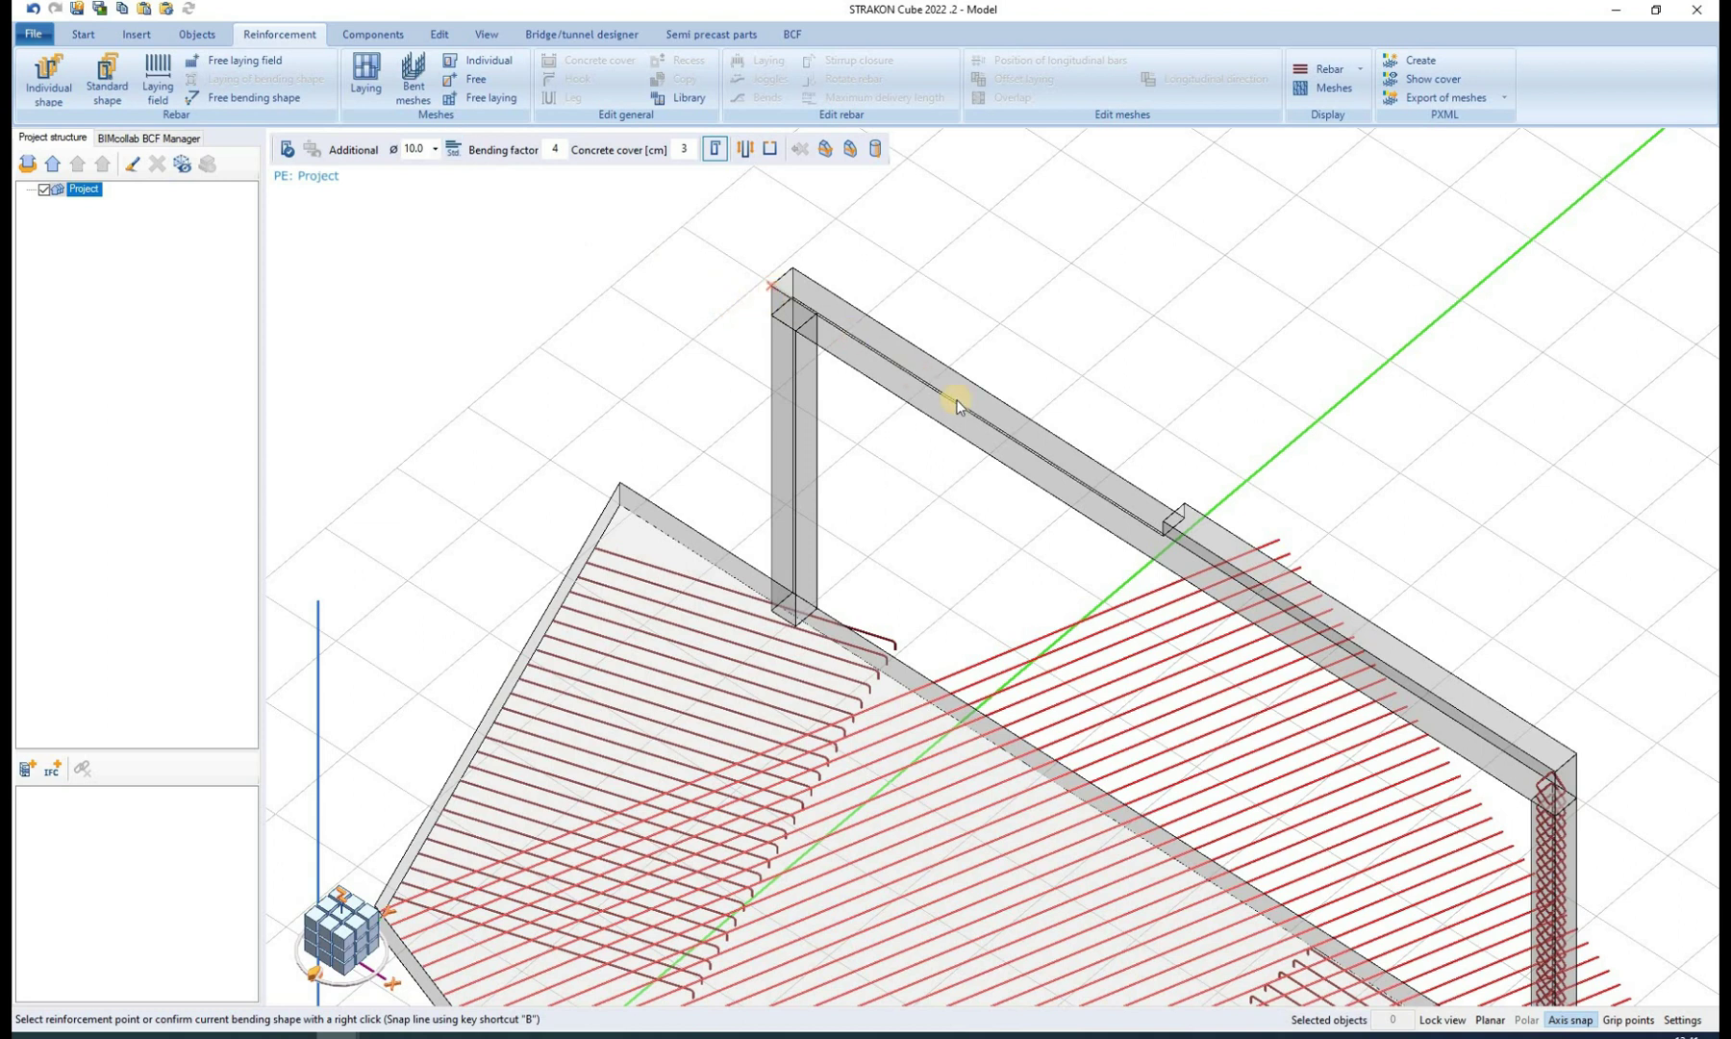
click(1170, 529)
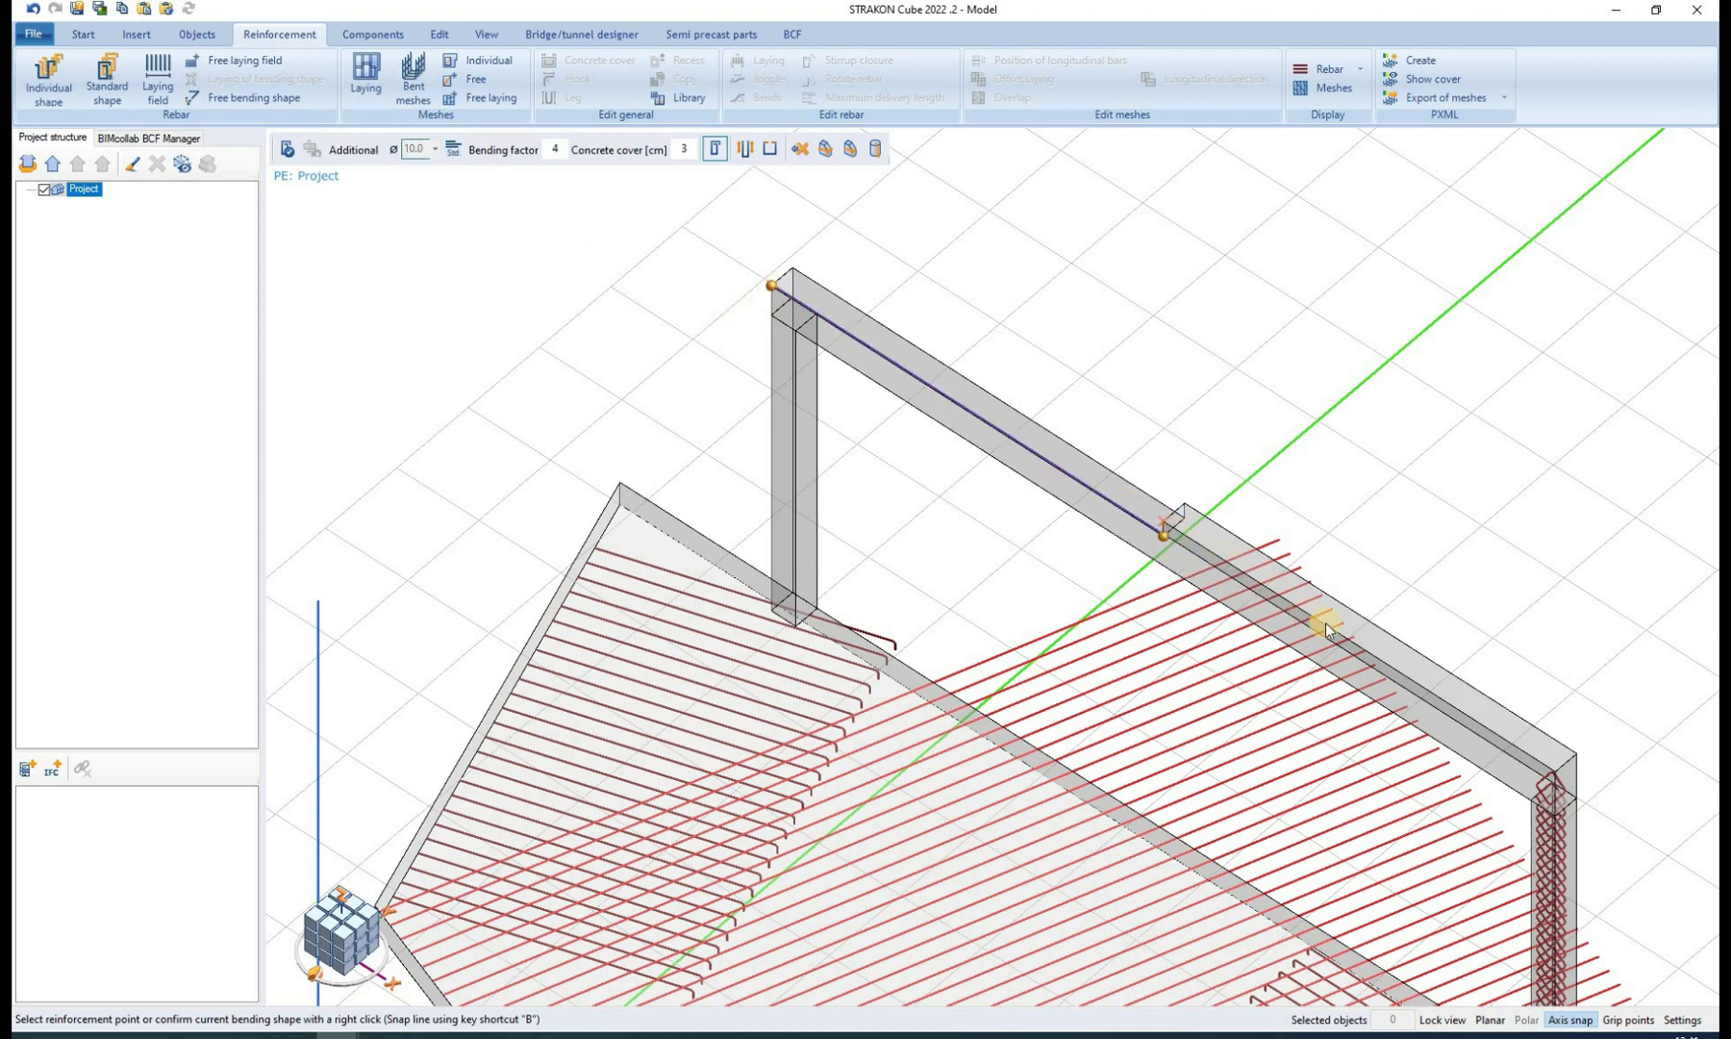
scroll(1279, 595, up, 5)
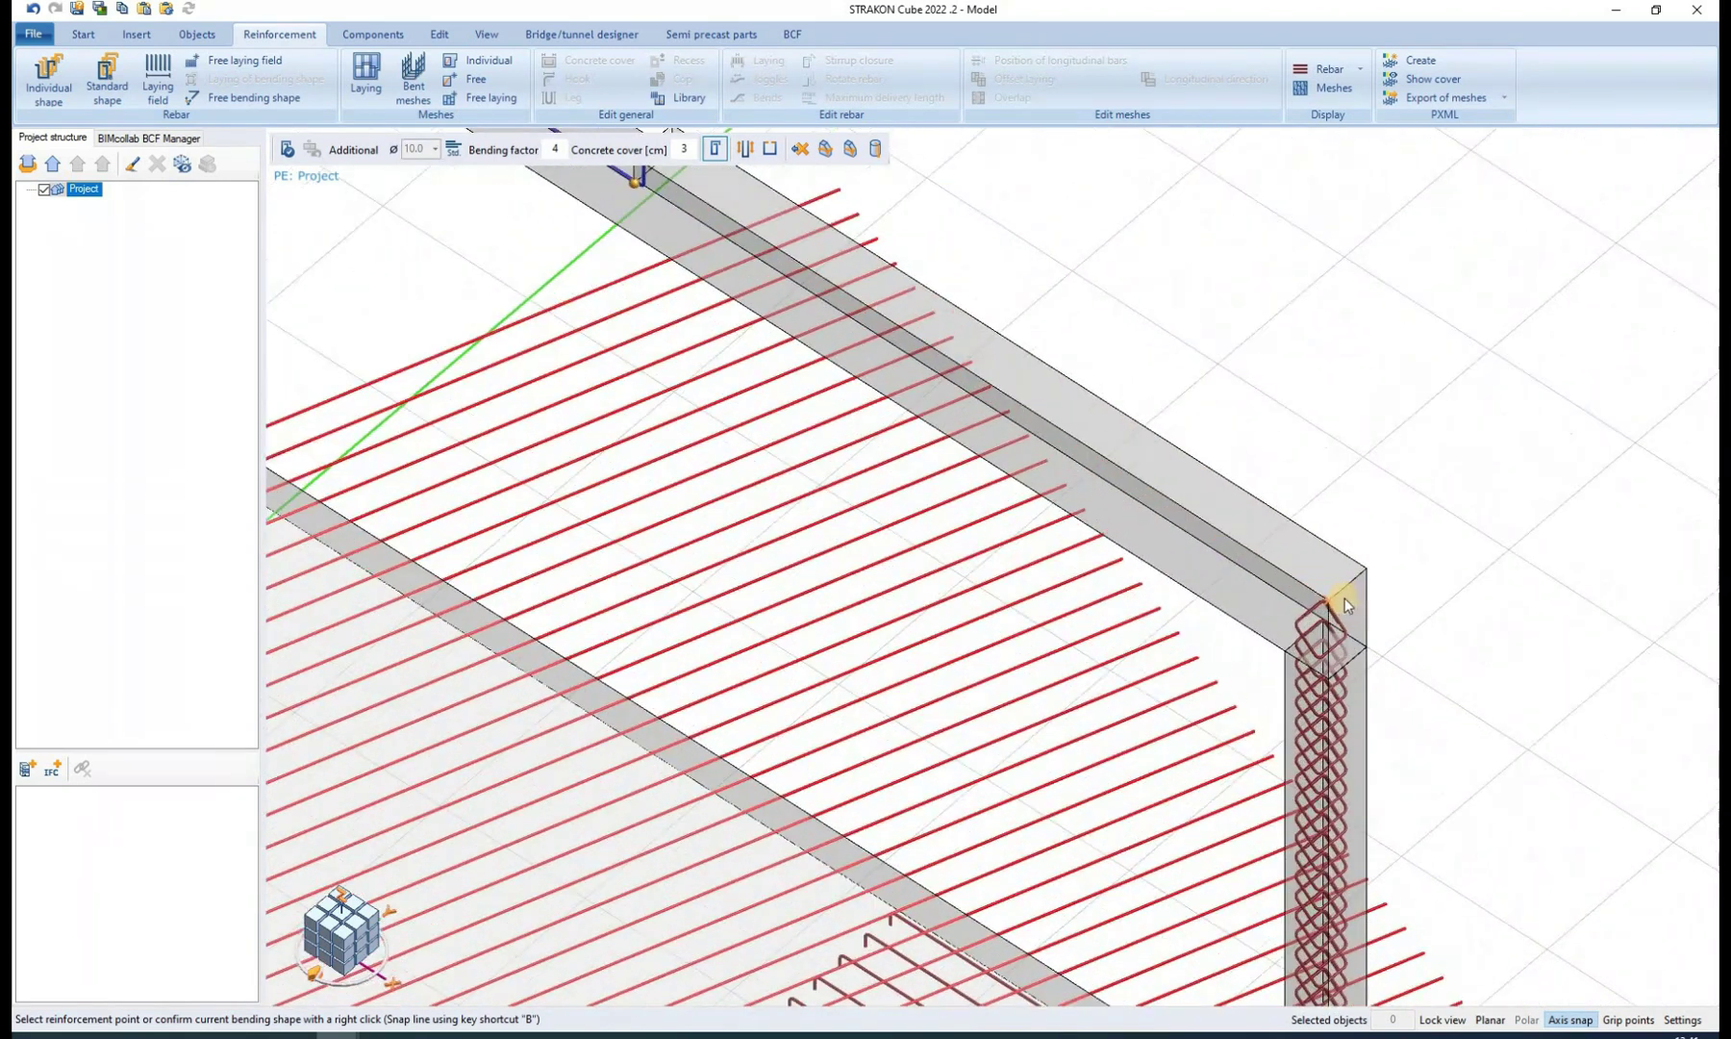
click(1325, 598)
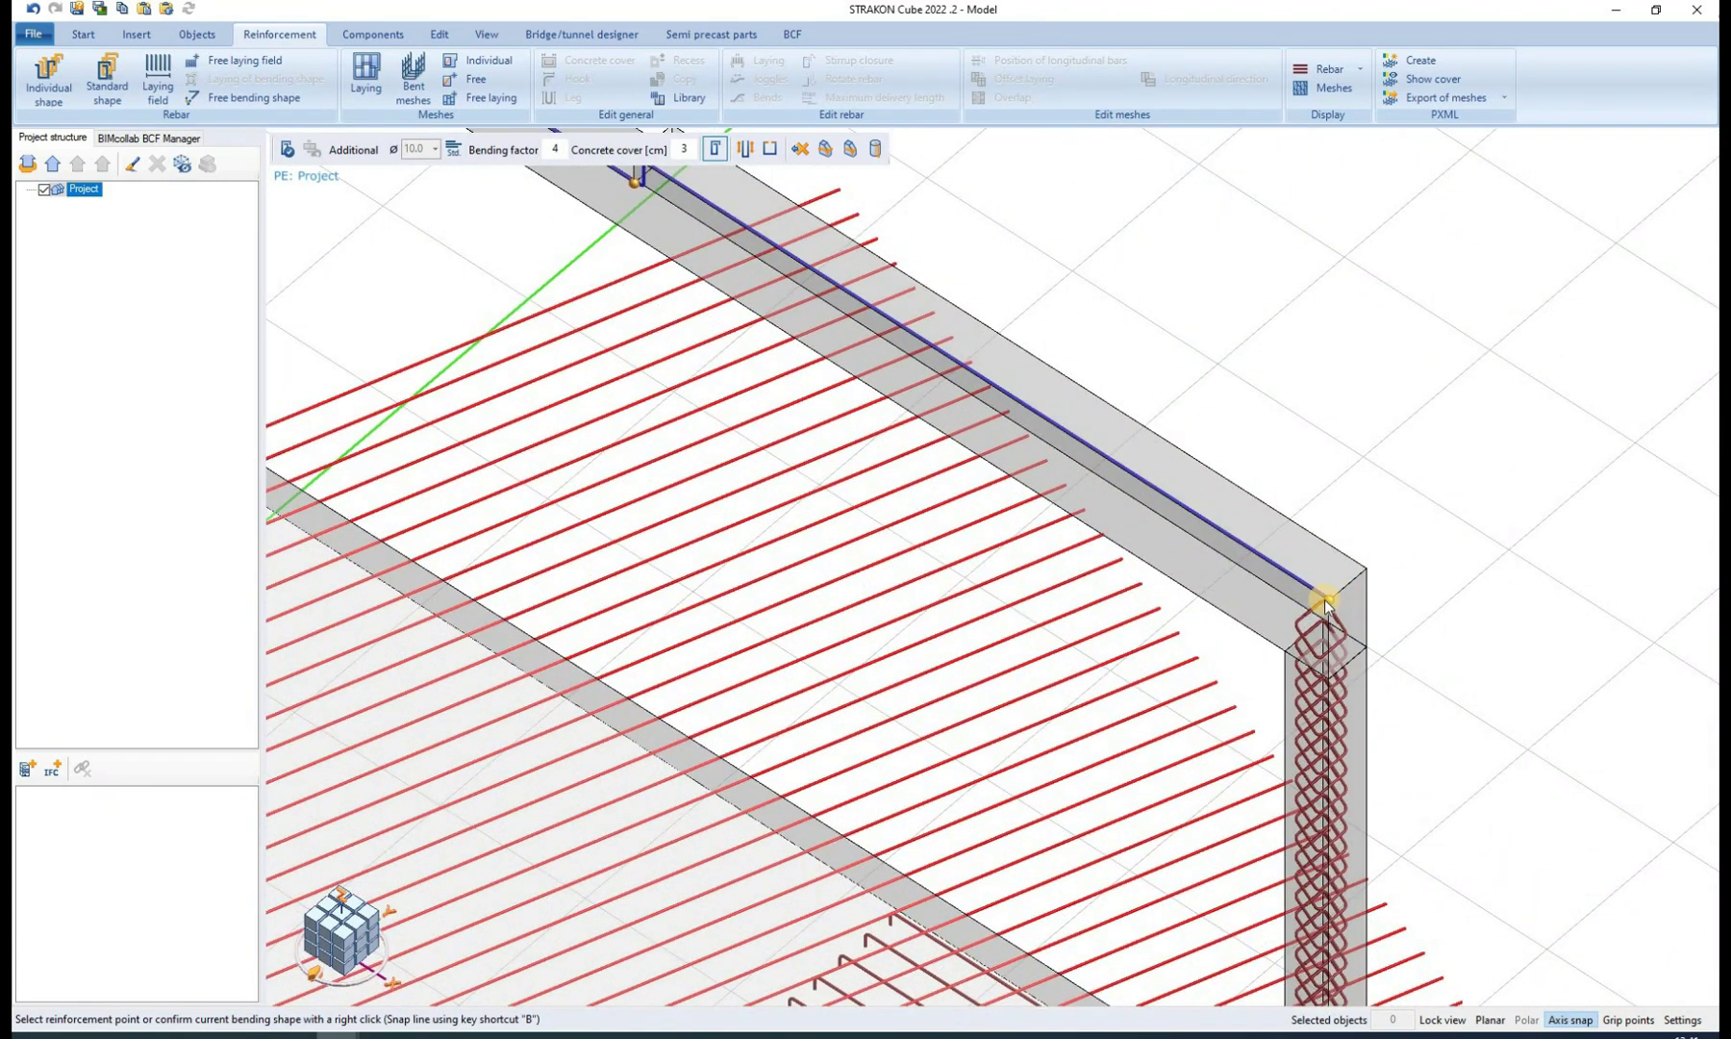
click(1328, 666)
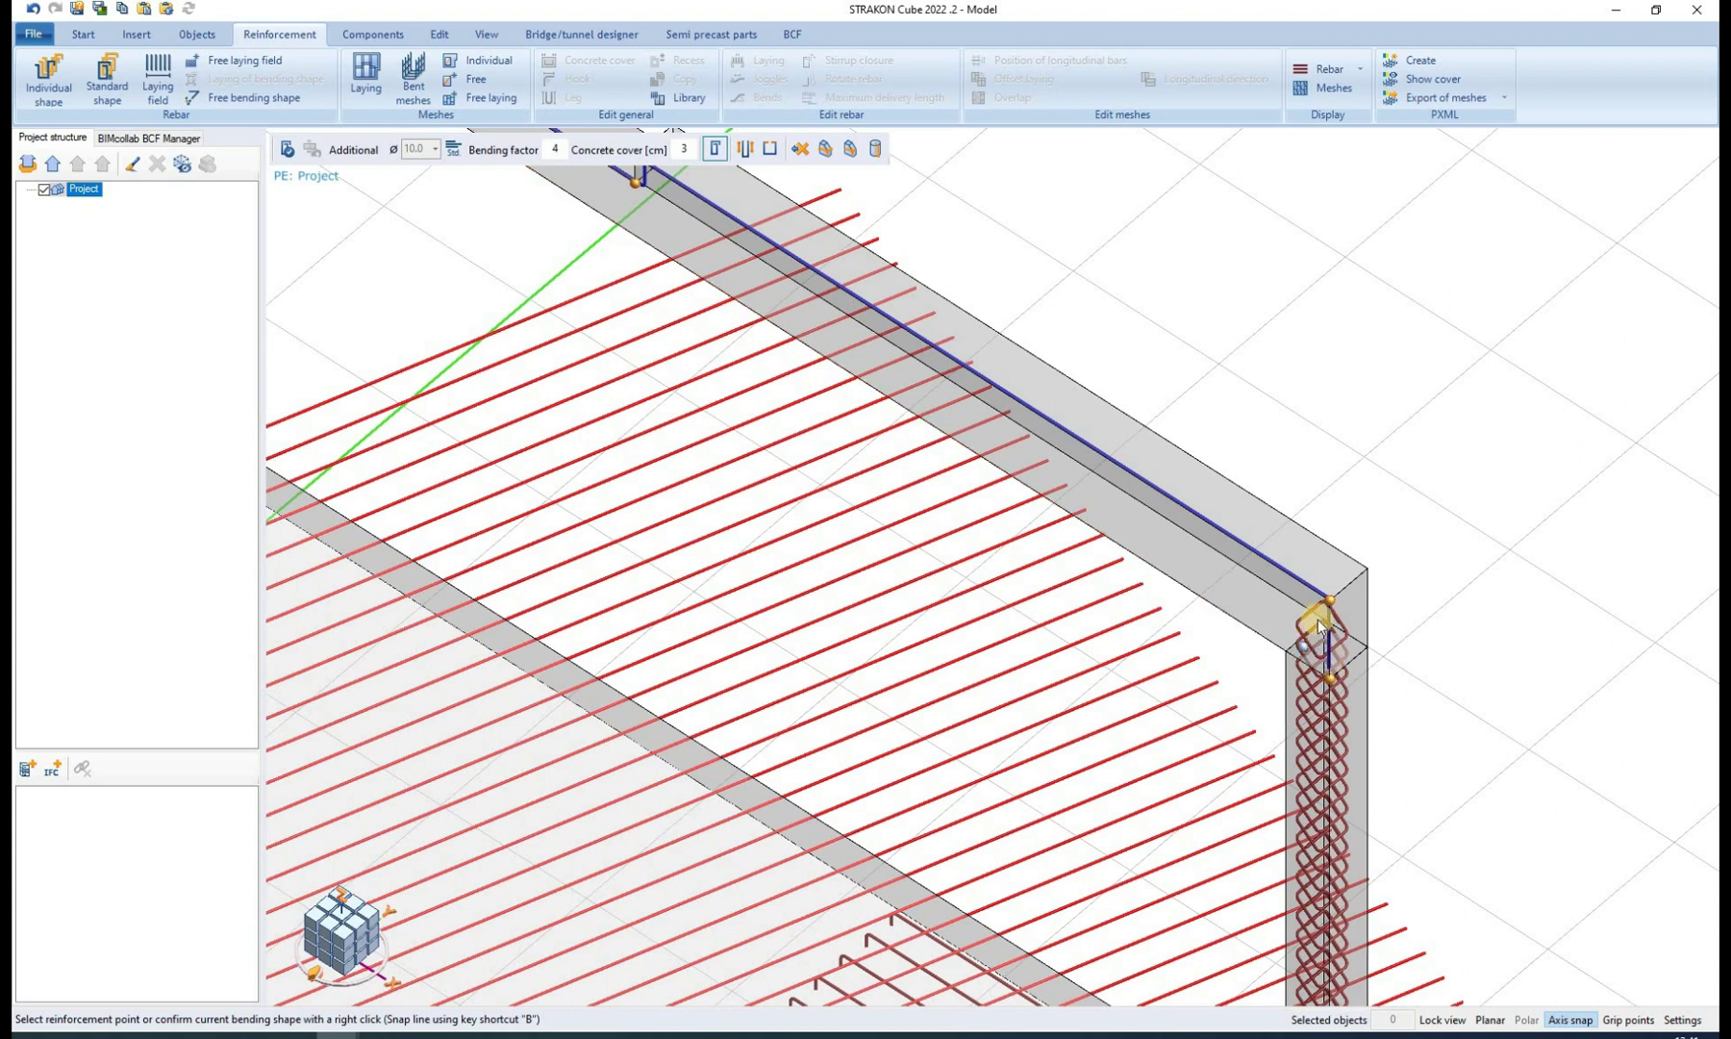
right_click(1323, 615)
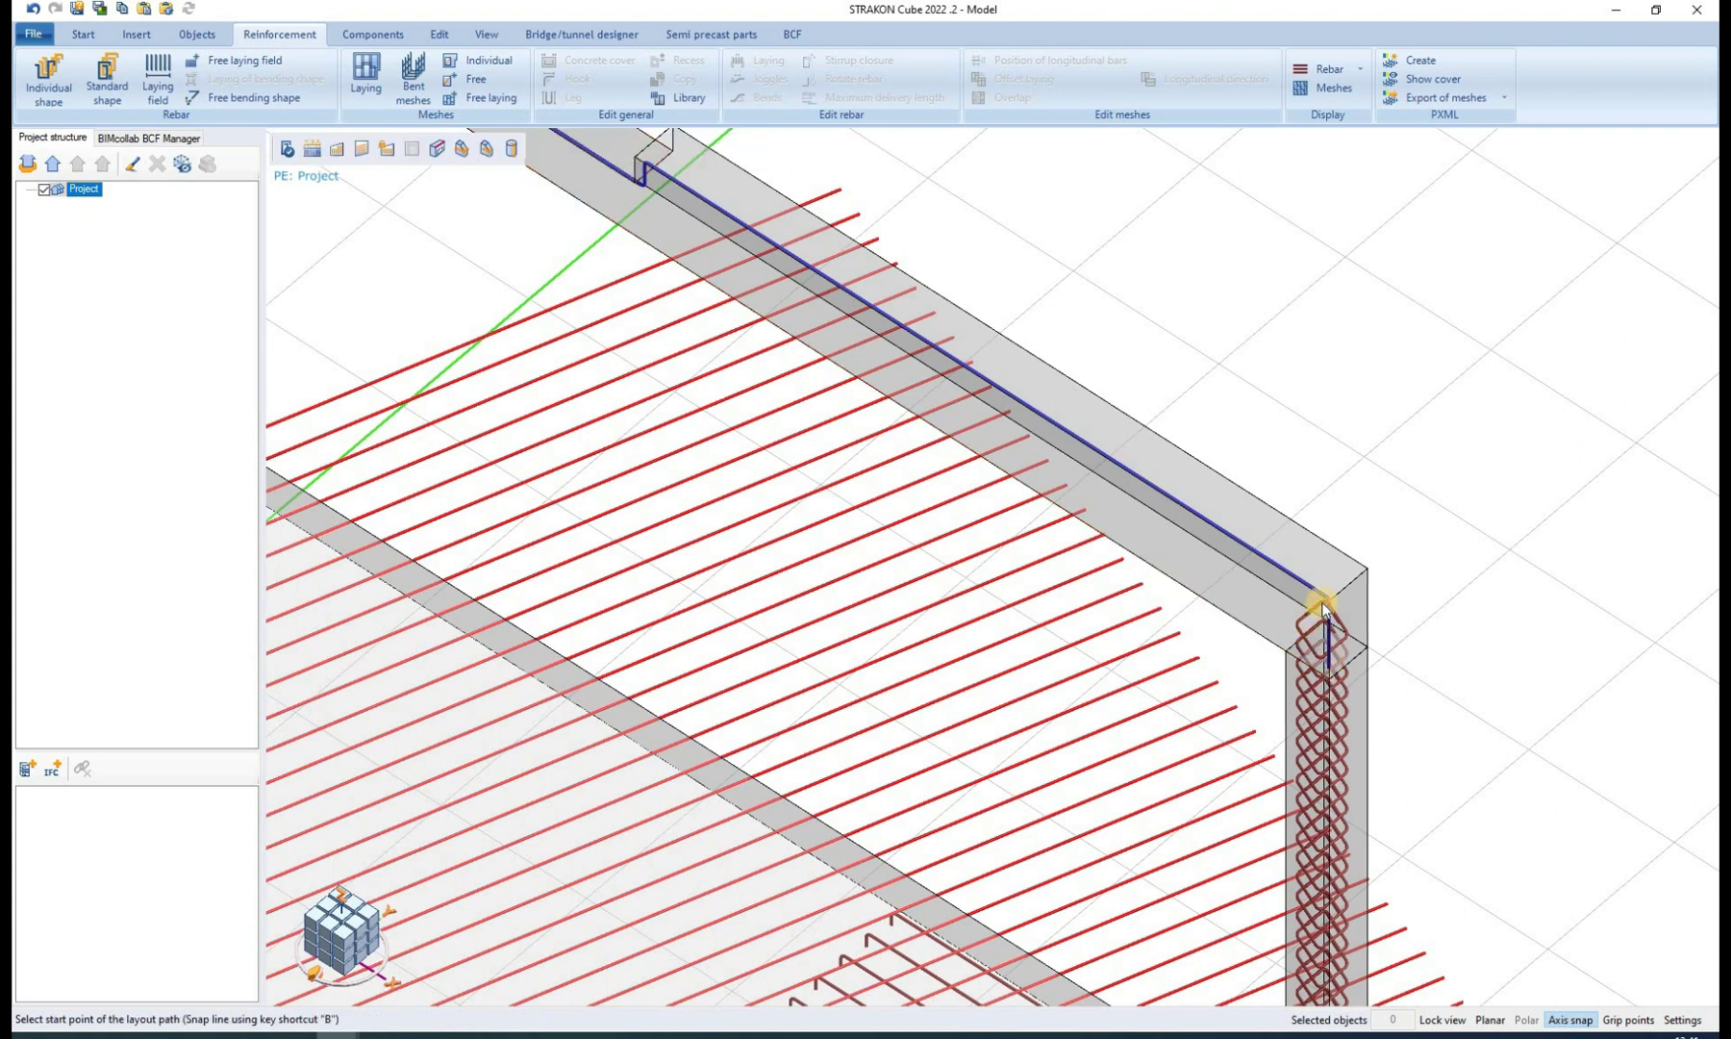
- Lay two Ø 10 additional bars along the beam with 5 cm end distances and select them
click(1323, 604)
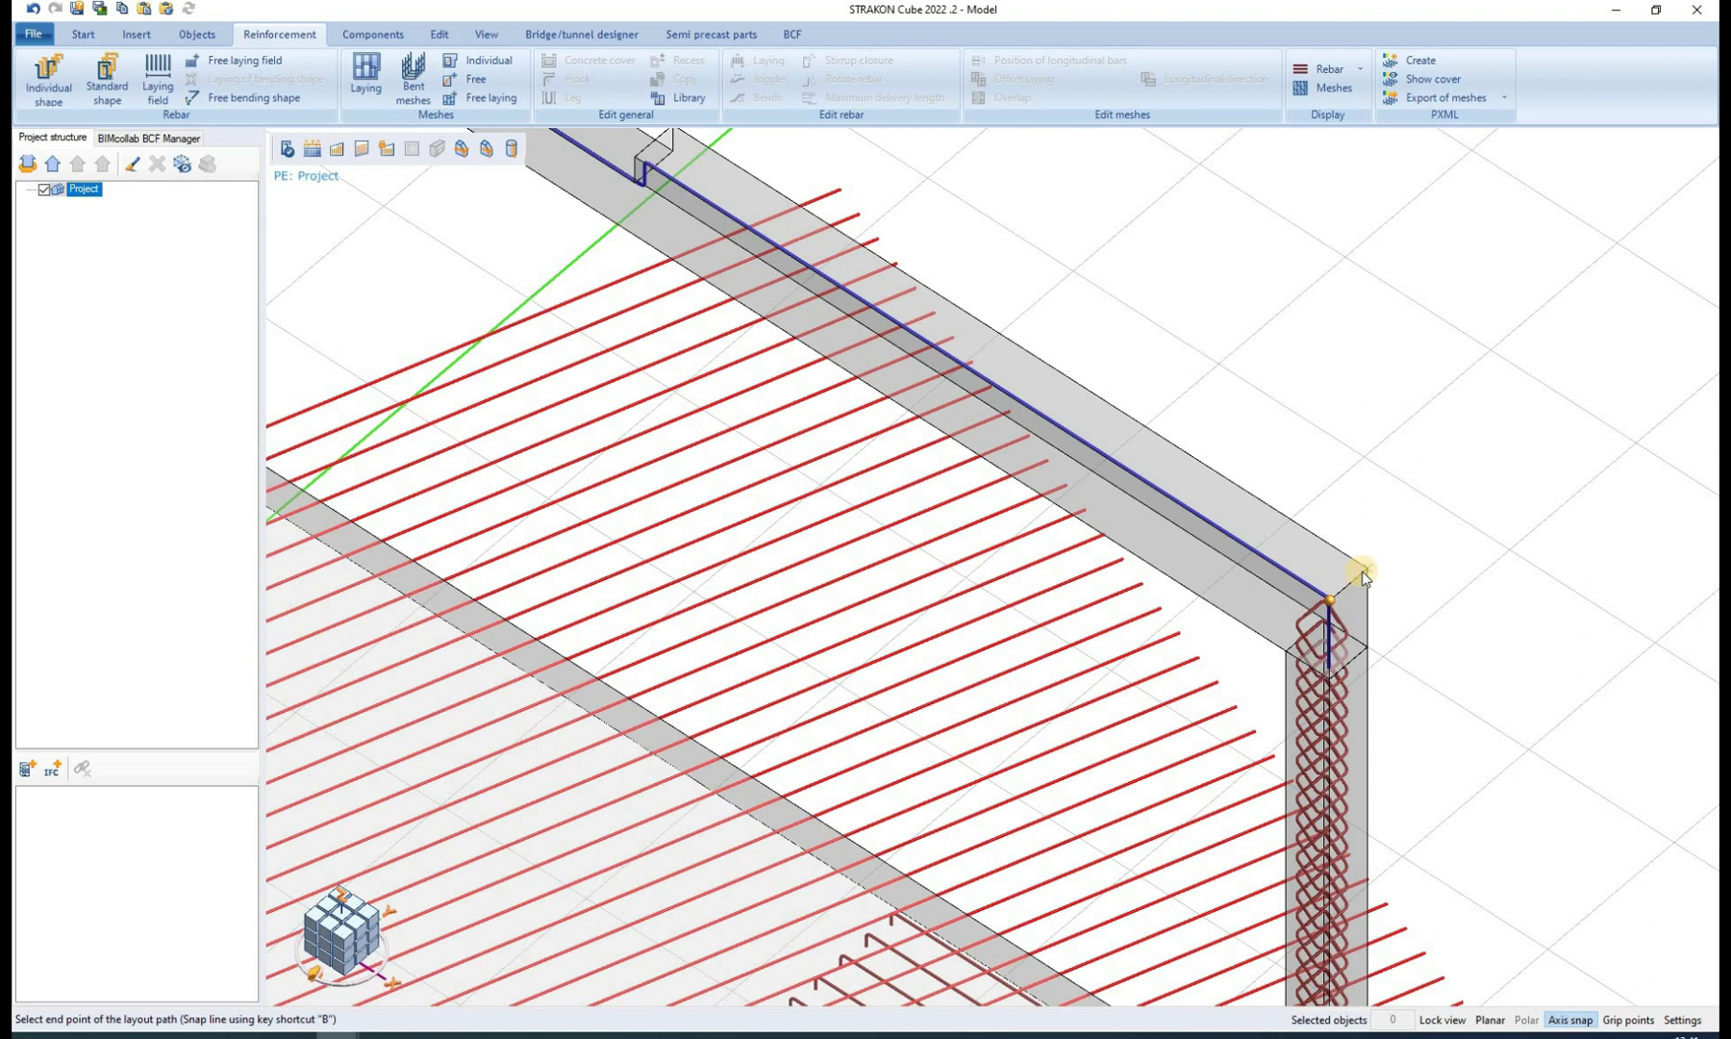
click(1362, 576)
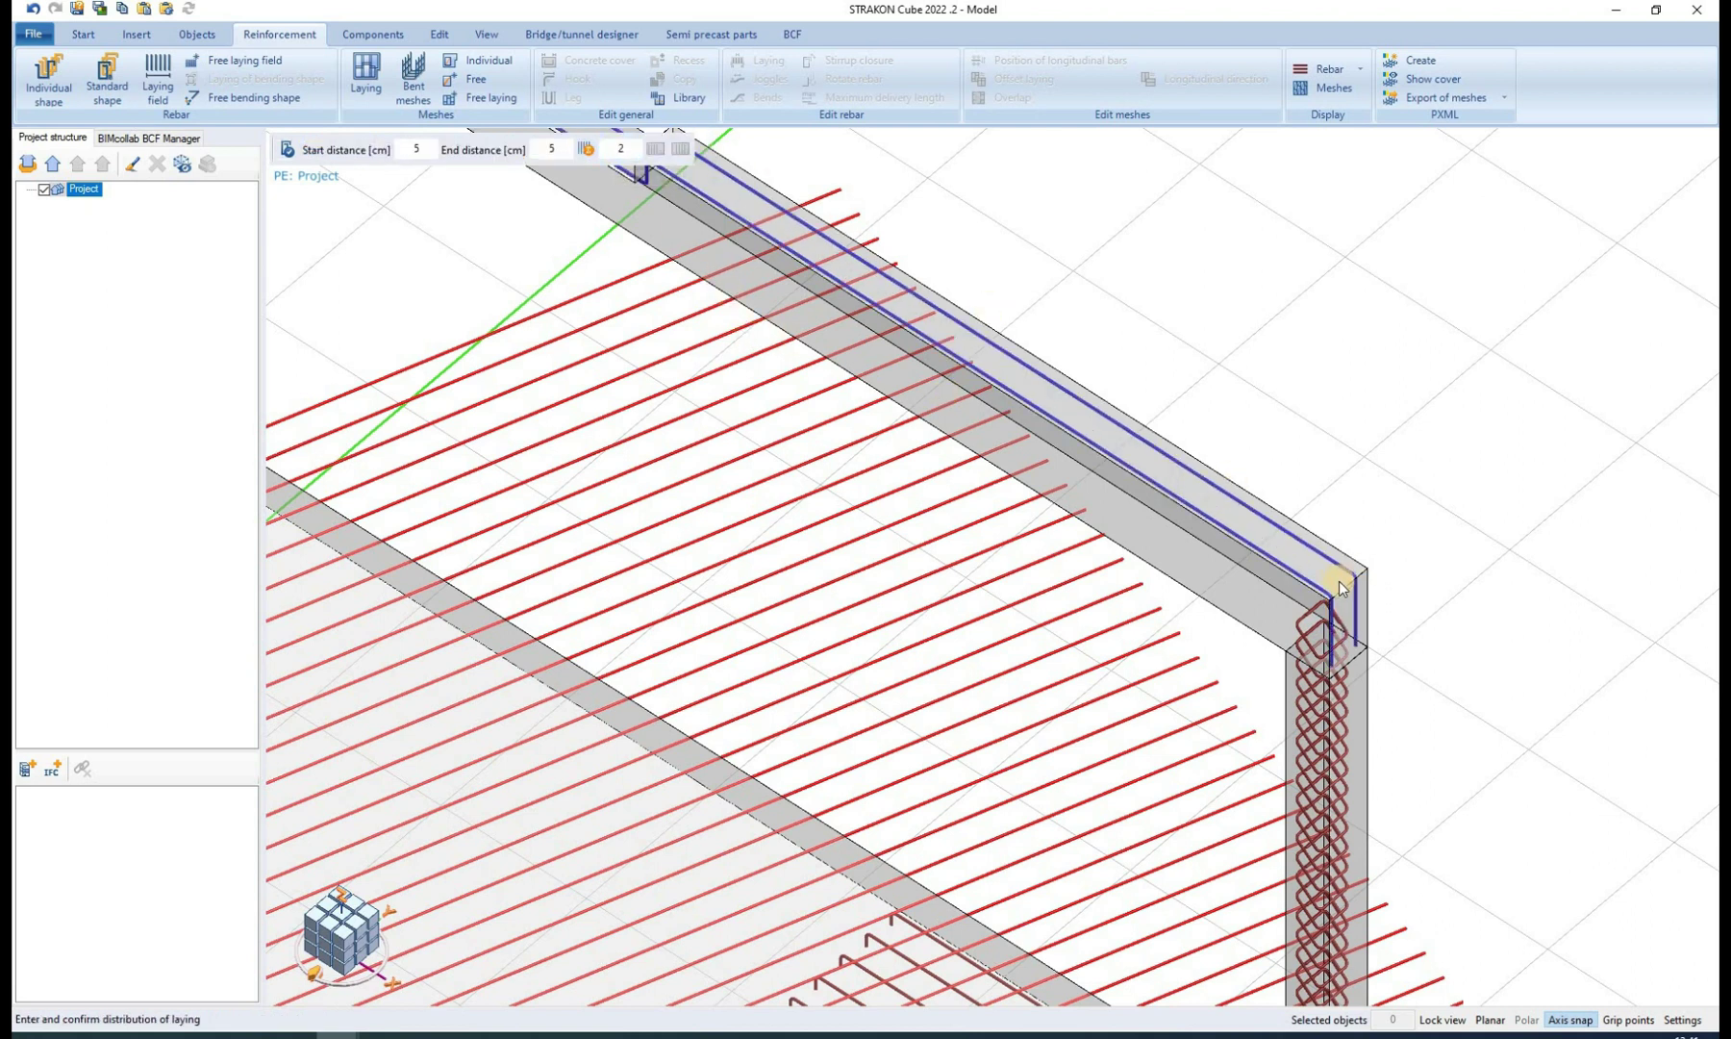
right_click(1261, 525)
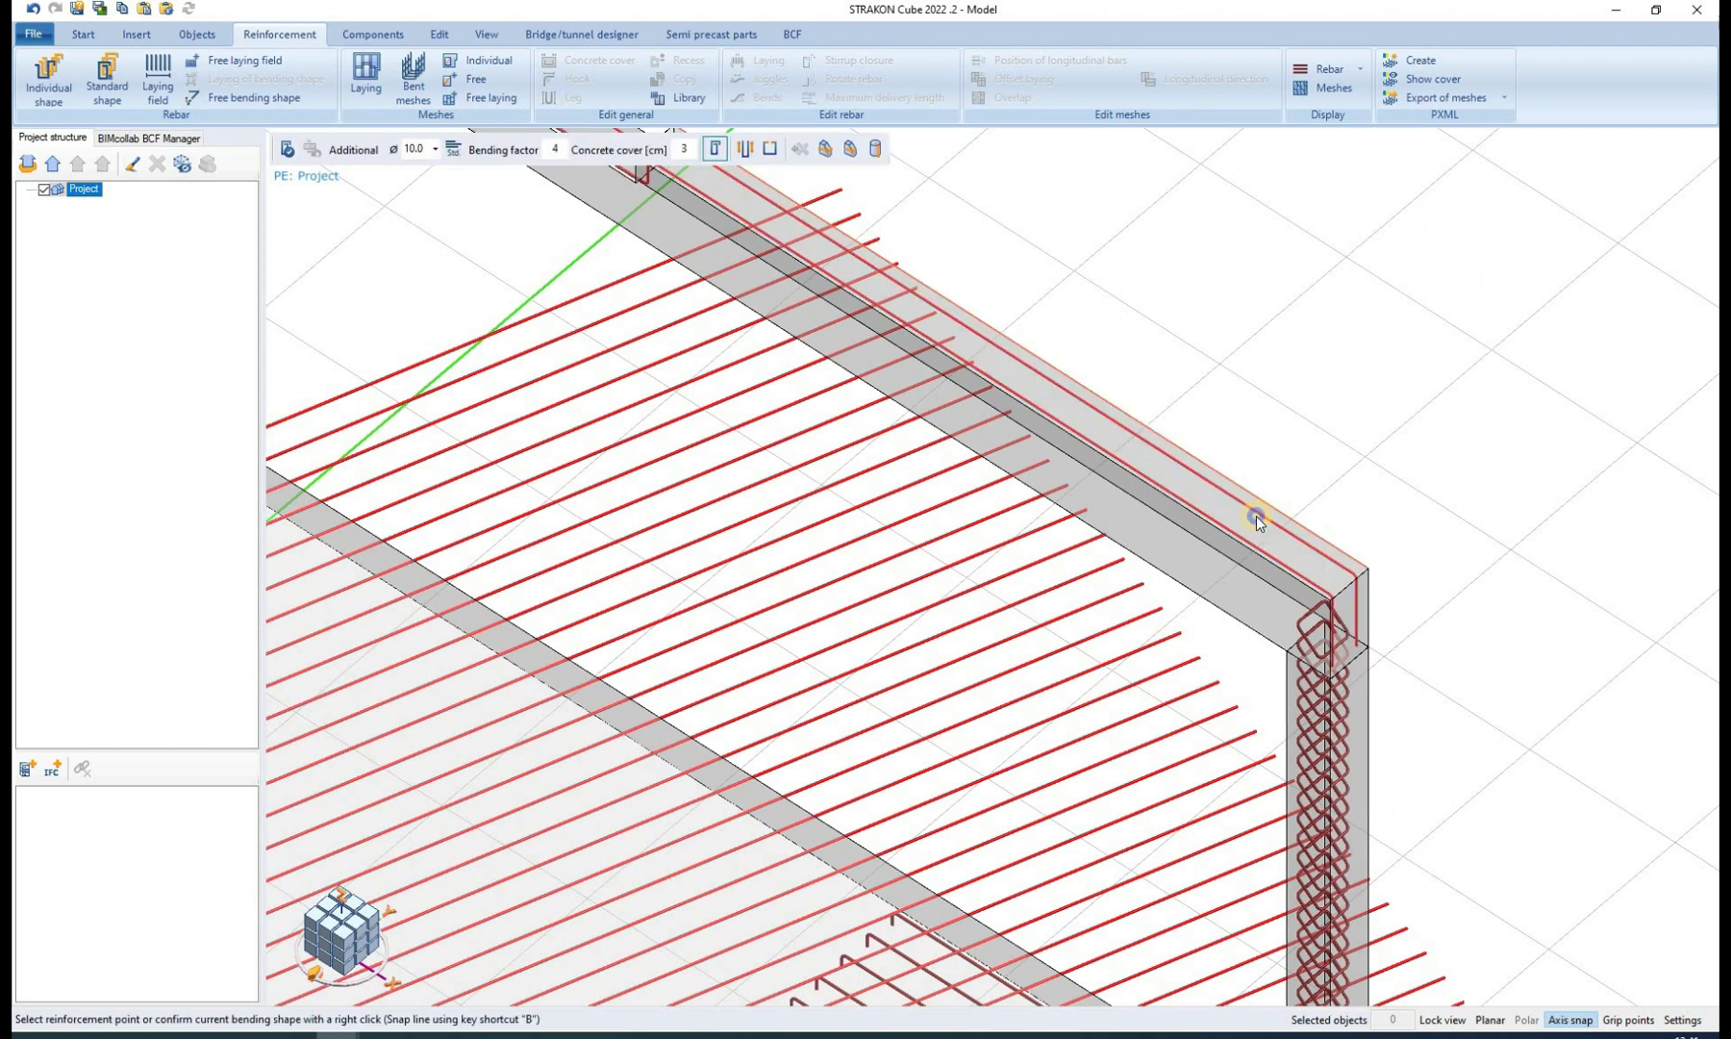
right_click(1257, 515)
click(1214, 447)
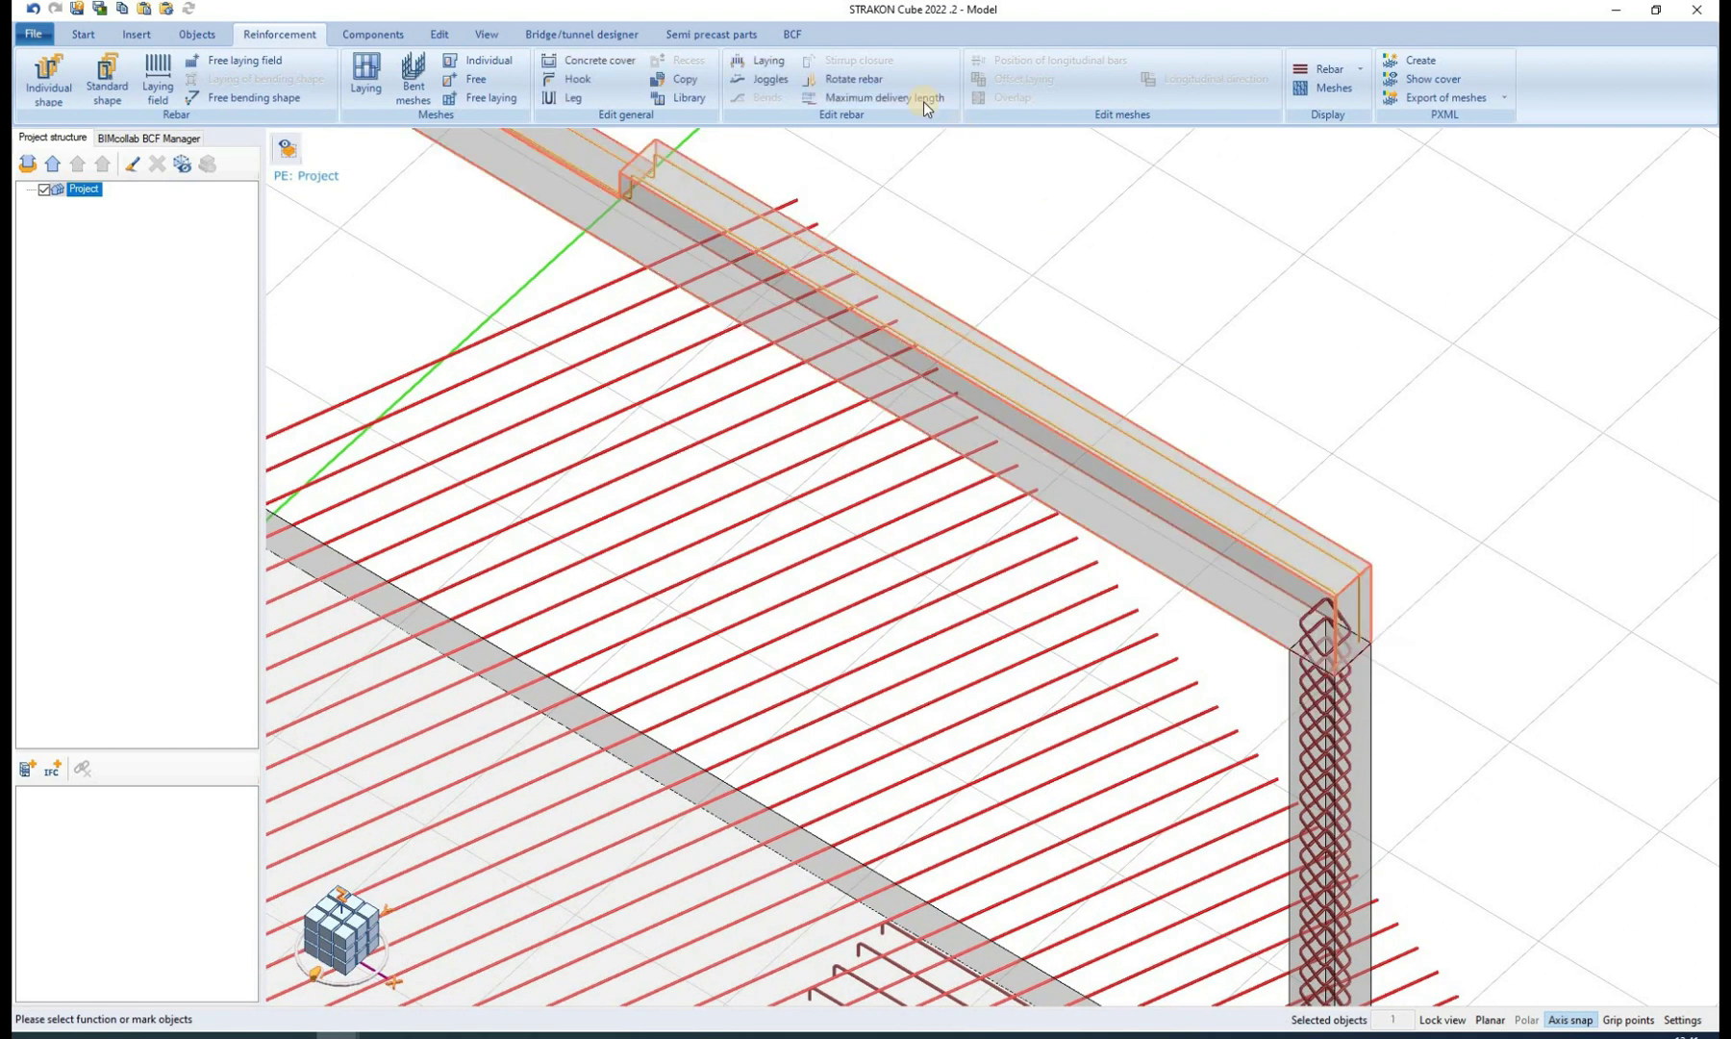
- Add start and end hooks to the beam's two top bars
click(581, 84)
middle_drag(1341, 723, 1363, 739)
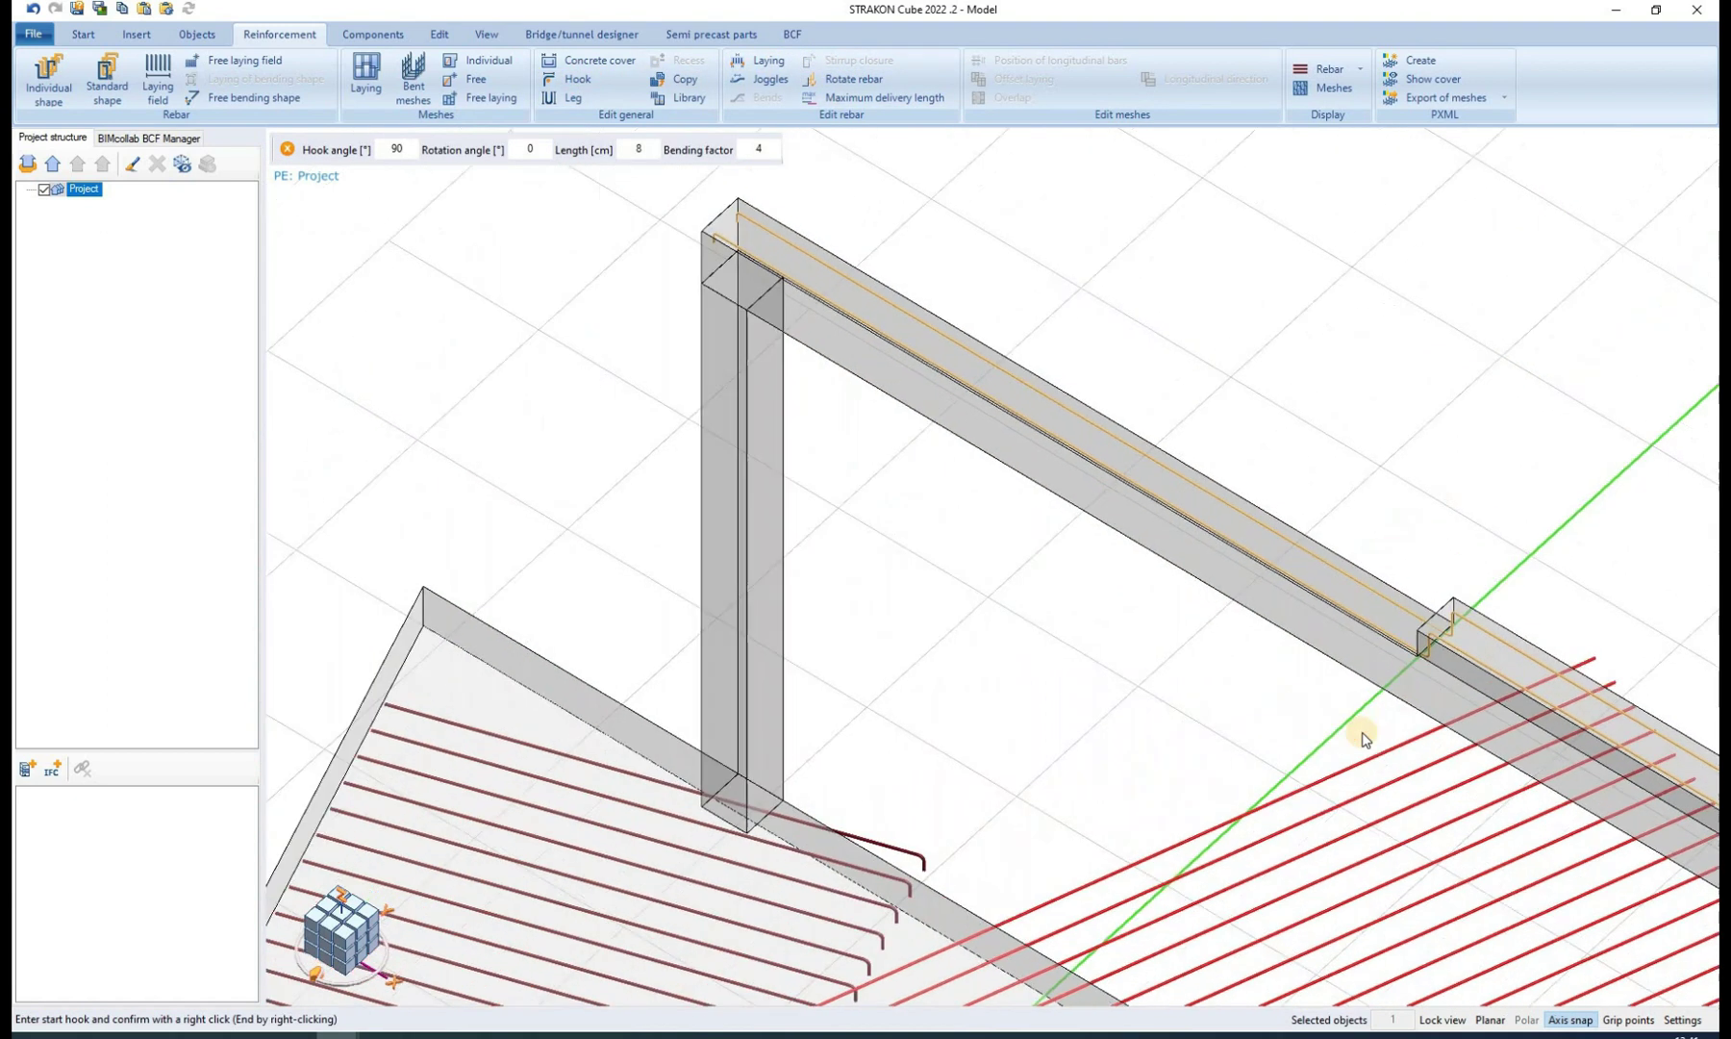
middle_drag(715, 274, 613, 220)
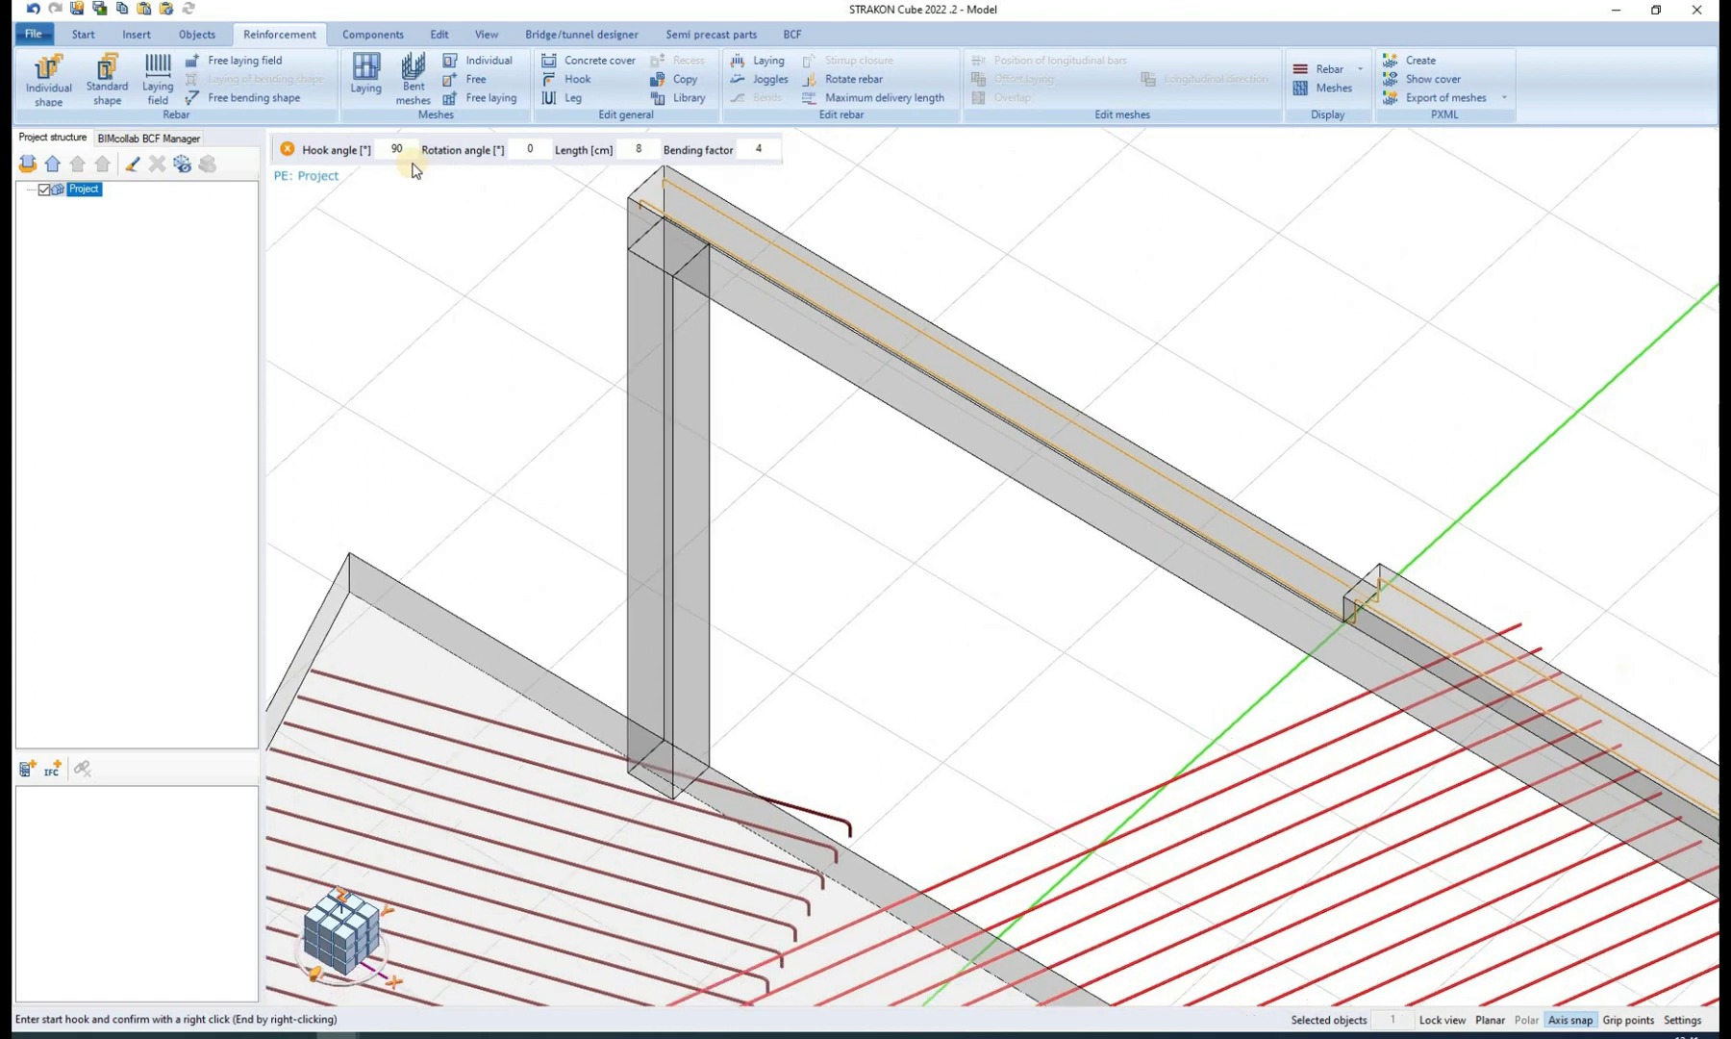
right_click(729, 443)
scroll(976, 495, down, 2)
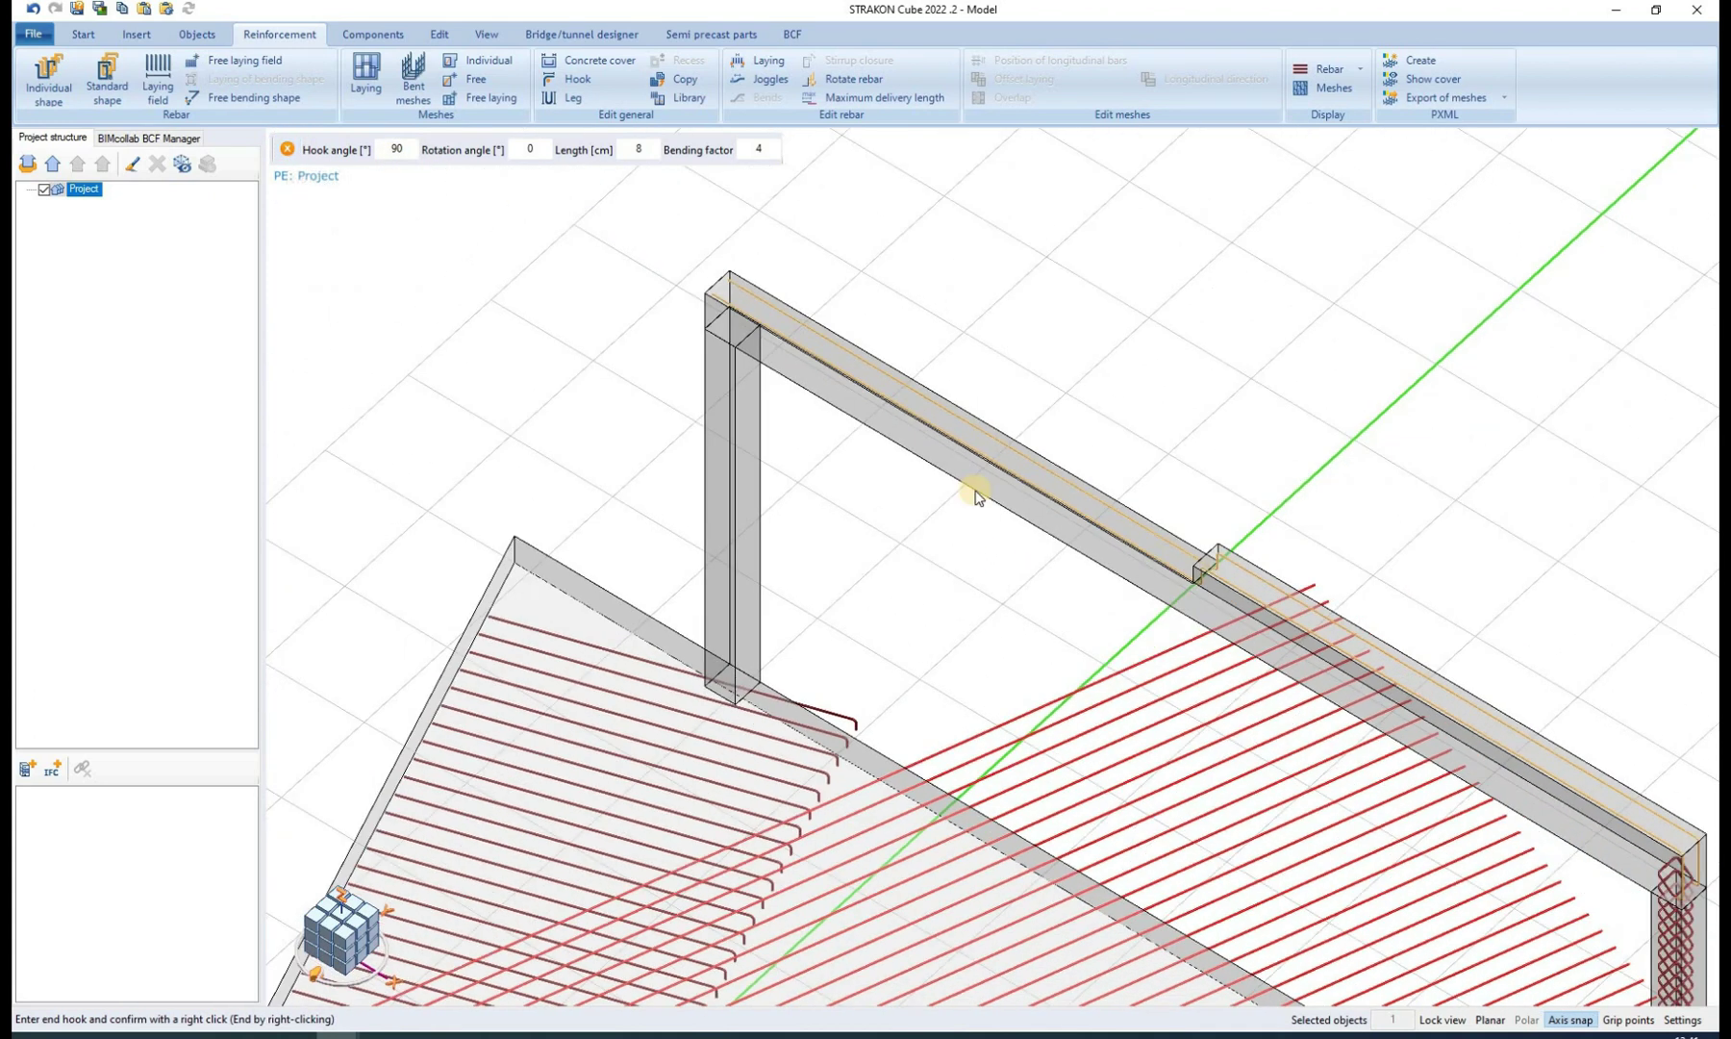
scroll(1396, 703, up, 3)
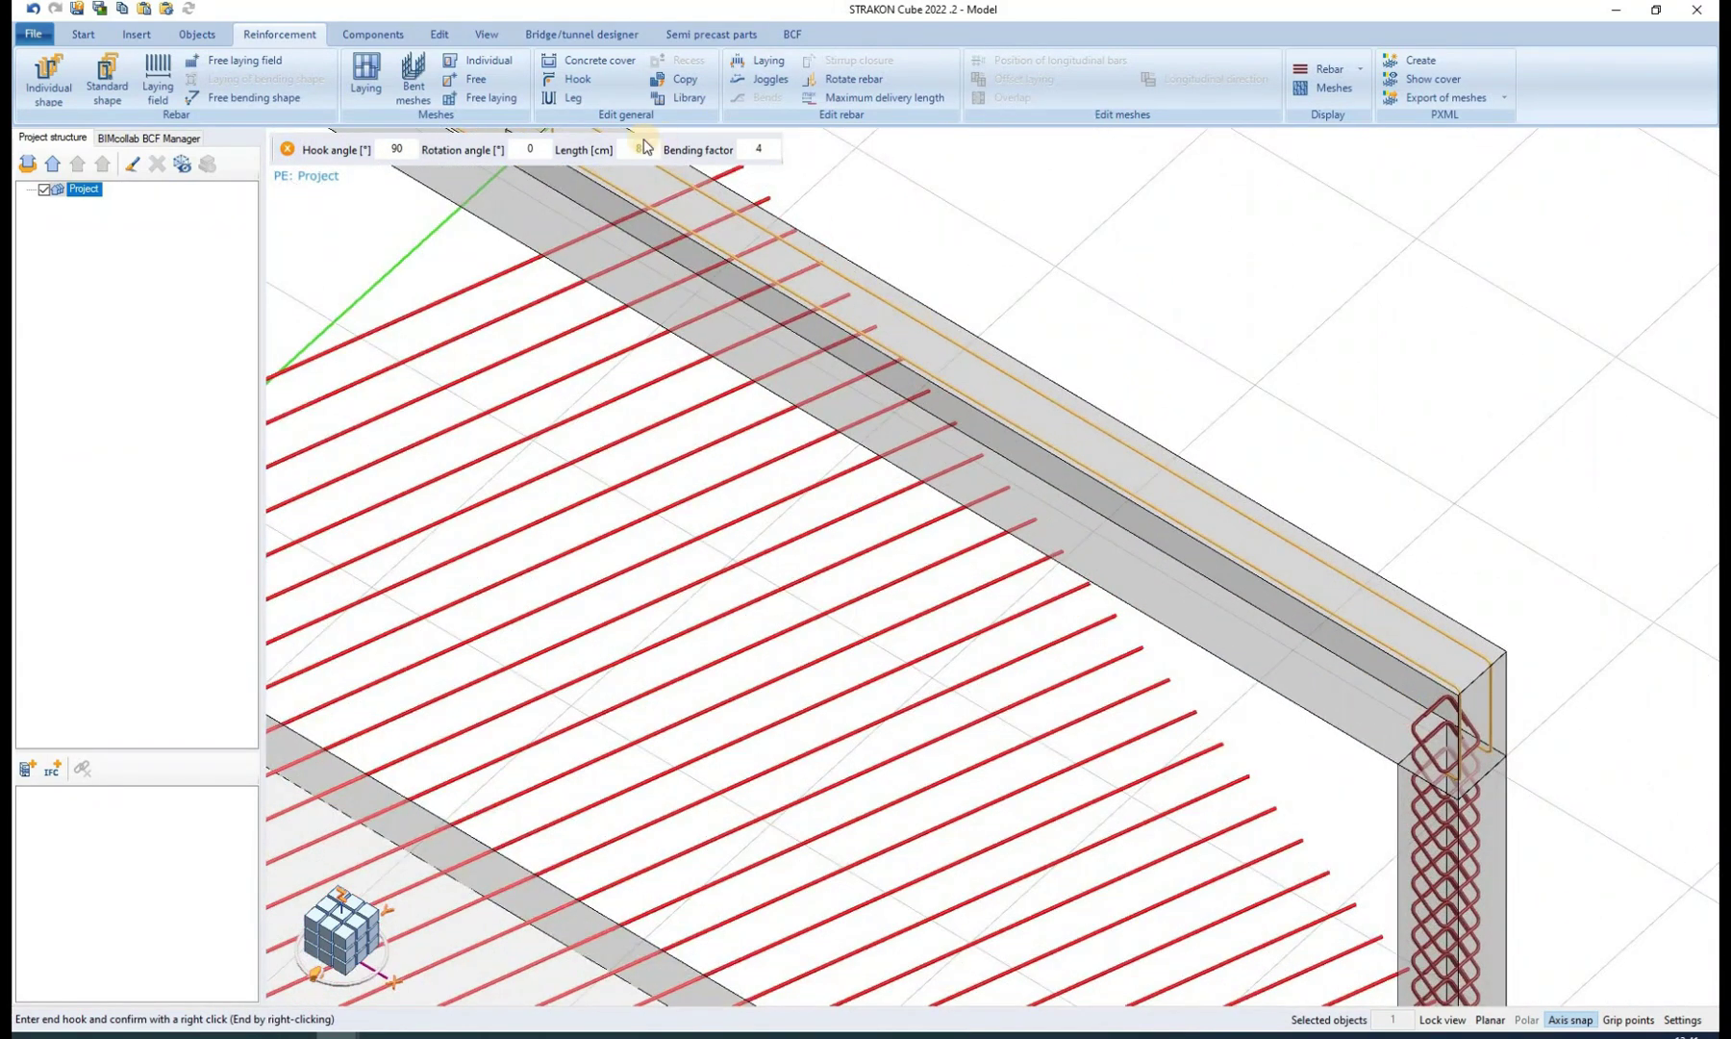
click(608, 150)
right_click(778, 327)
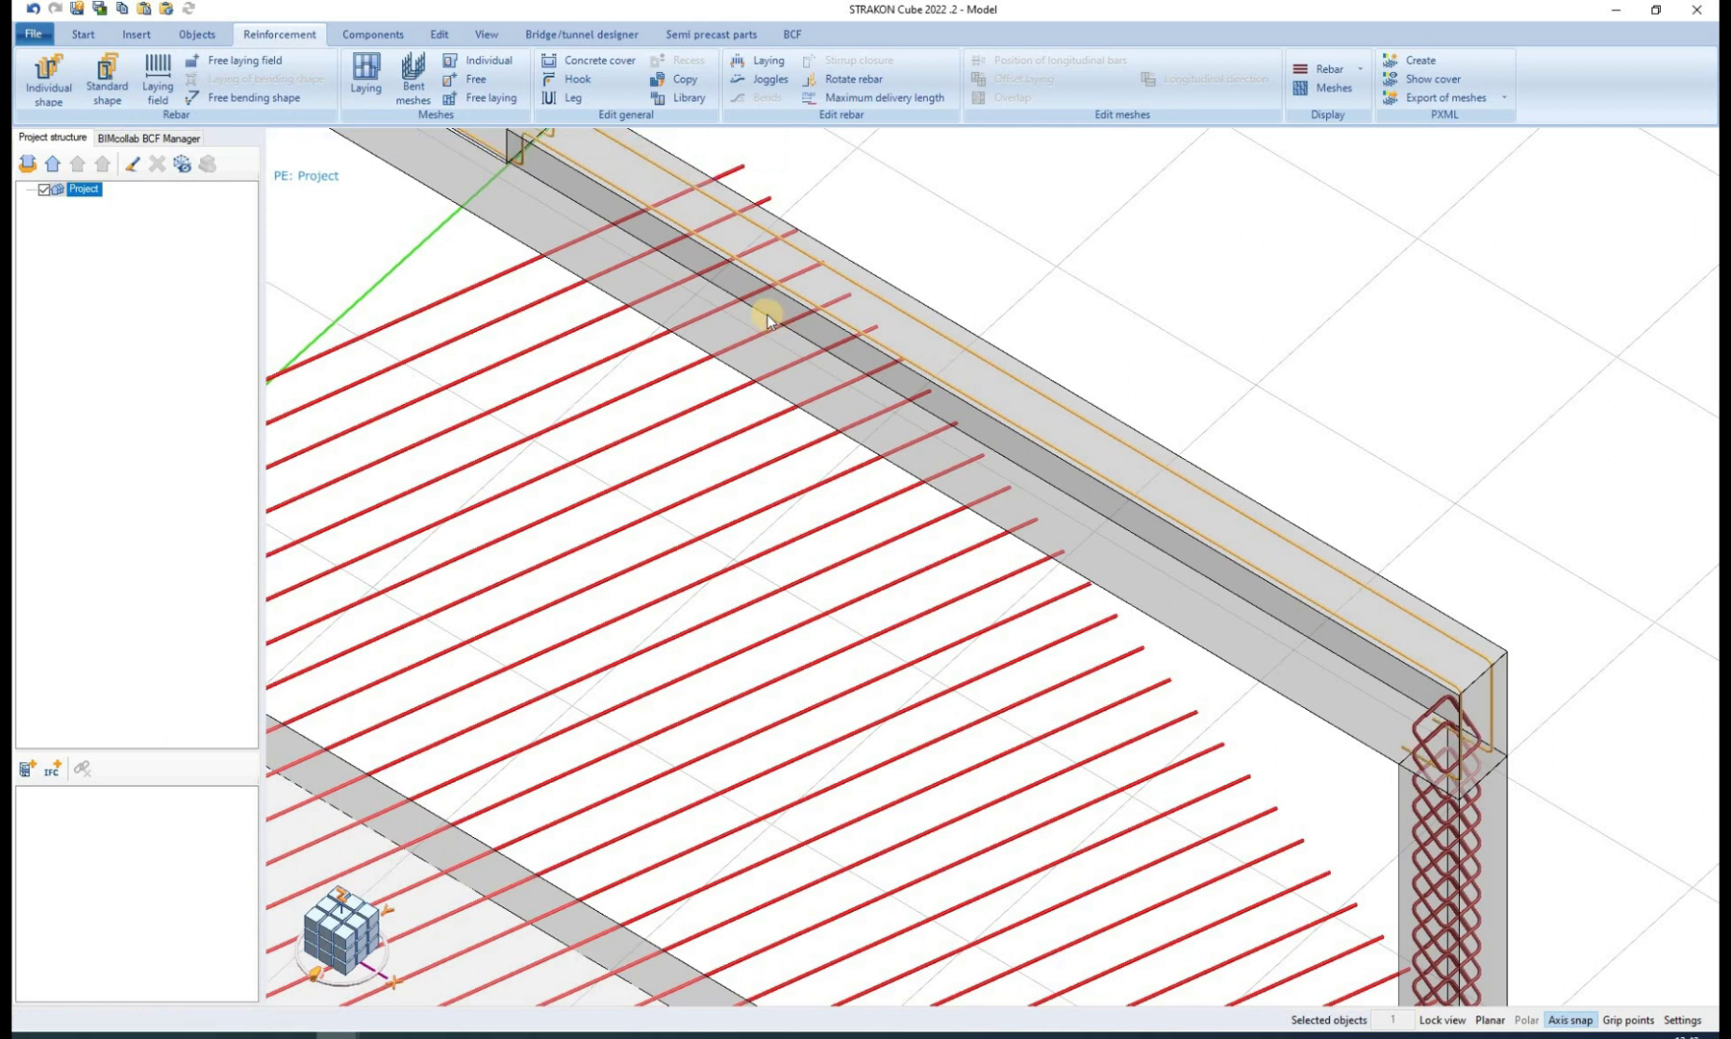
- Set the top bars' legs to 200 cm at the start, leaving 54 cm at the end
click(567, 97)
scroll(785, 417, up, 2)
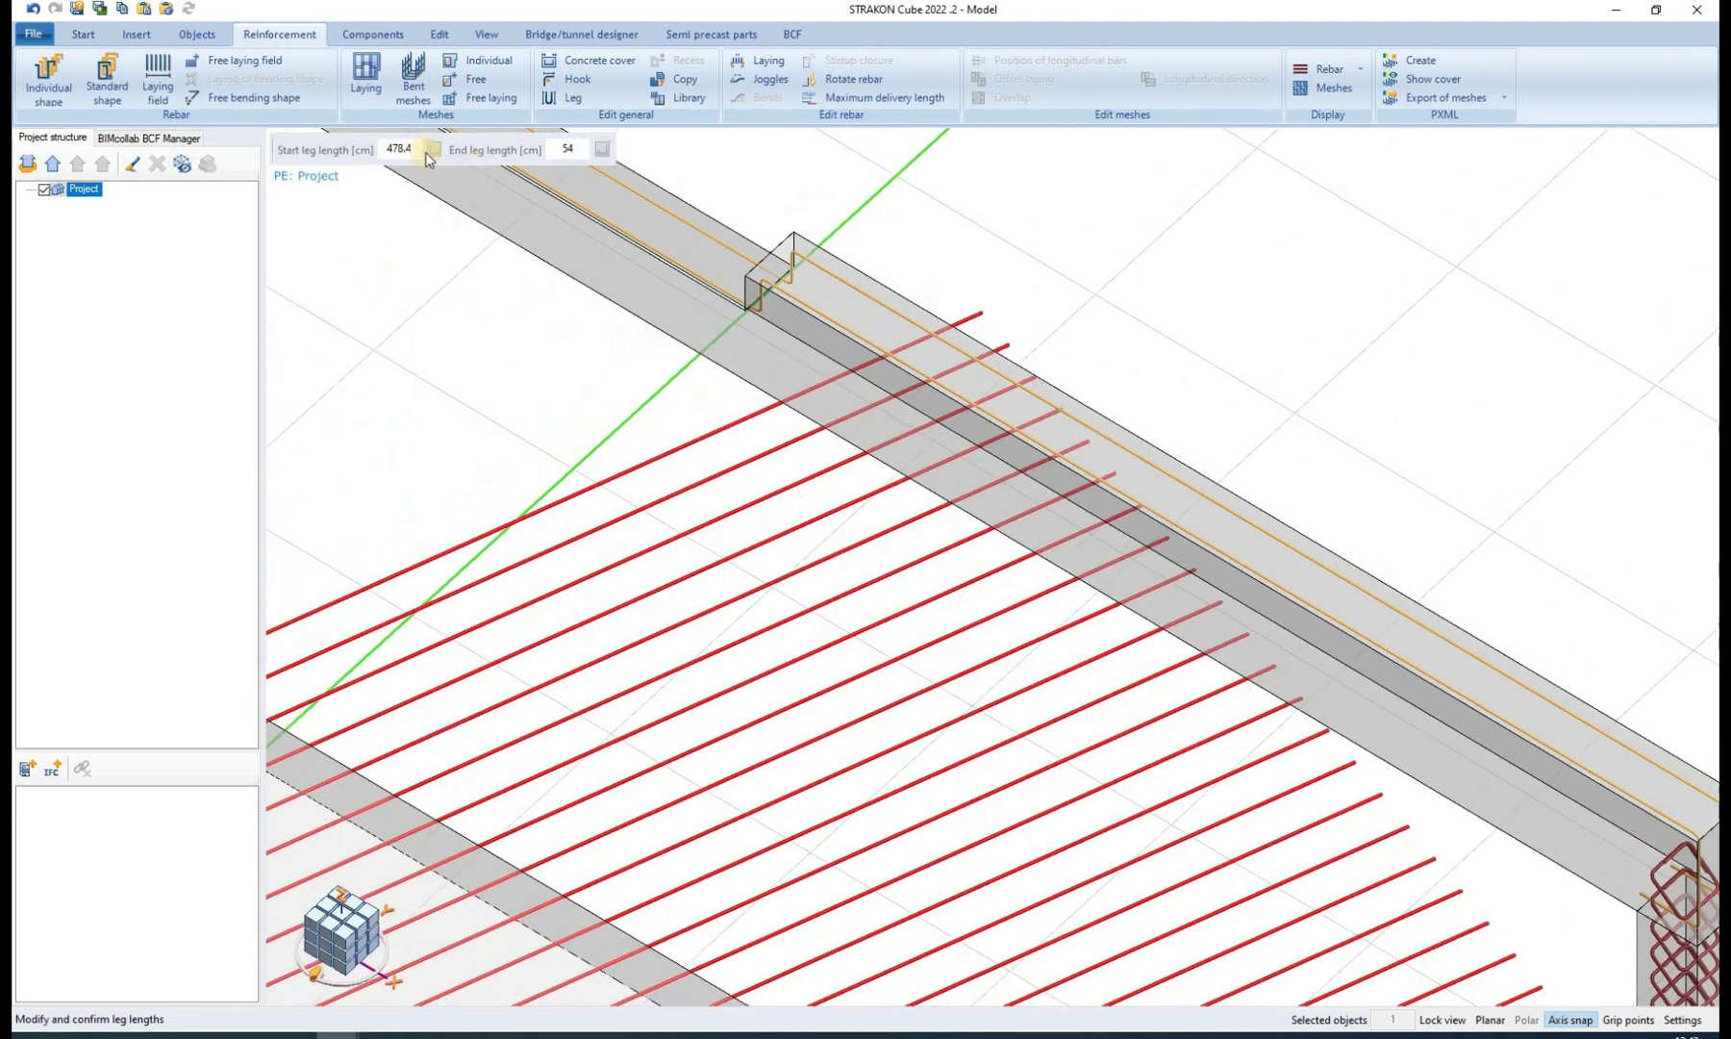
click(352, 139)
text(2)
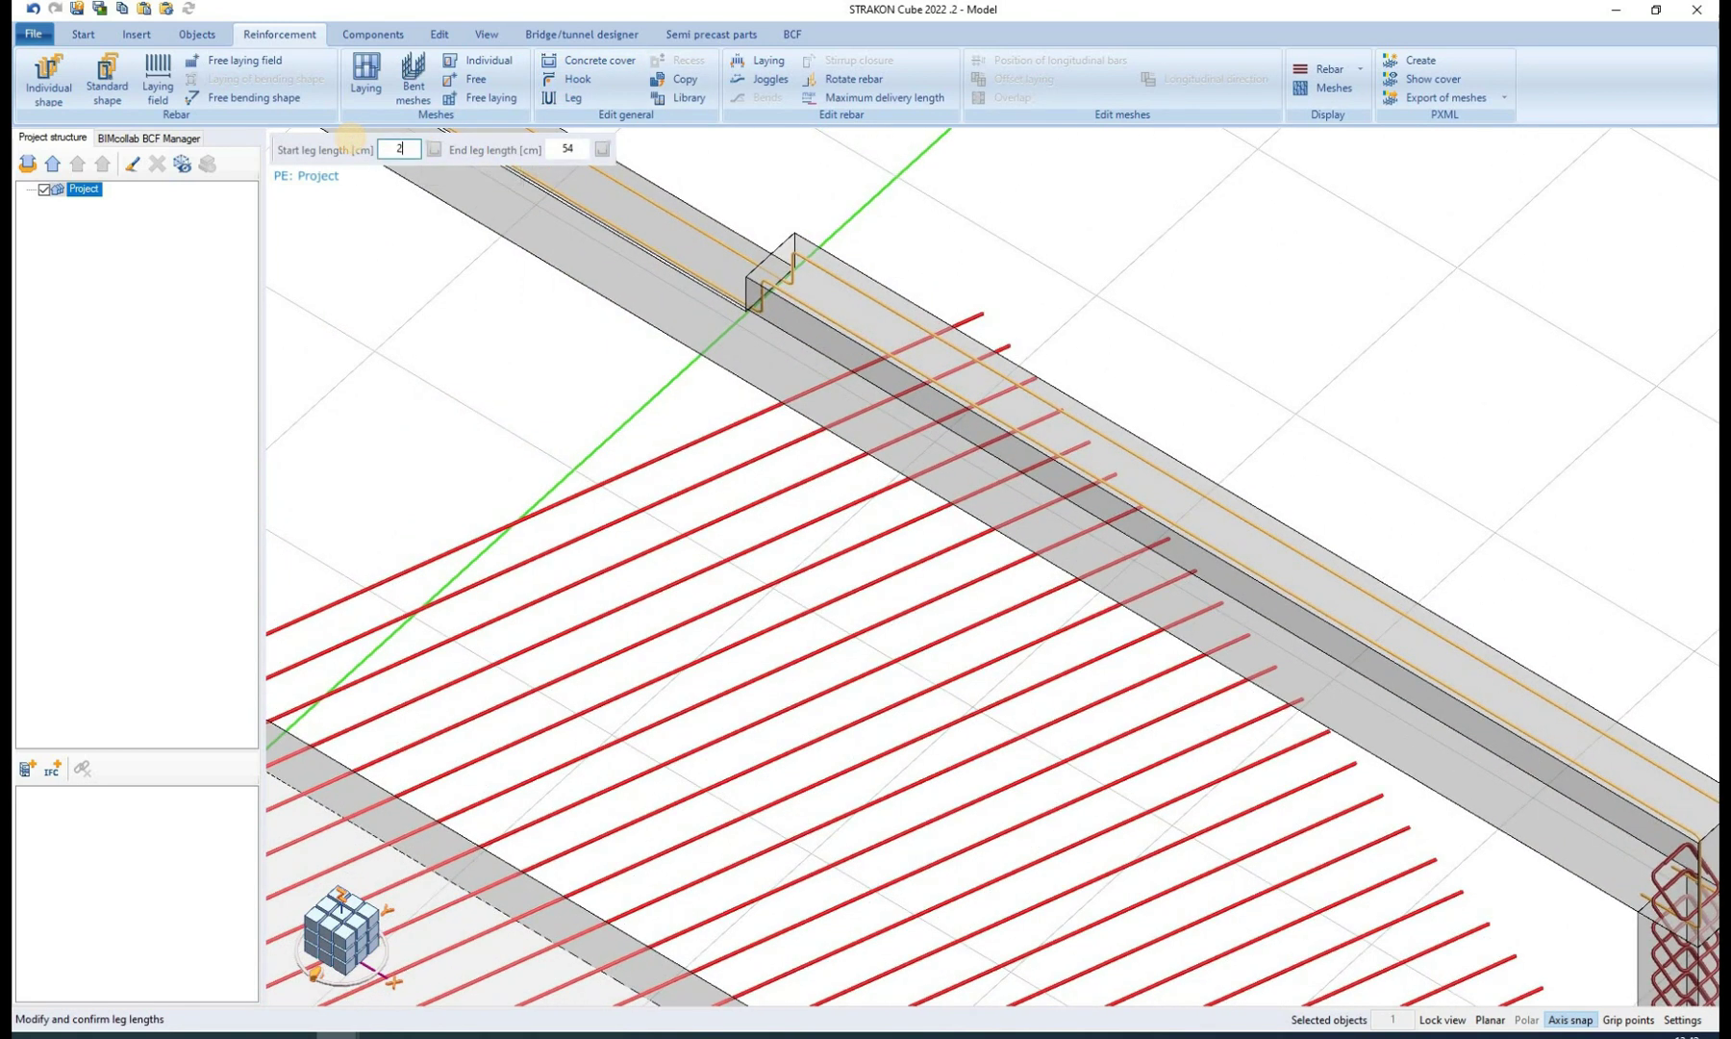
text(00)
scroll(785, 512, down, 2)
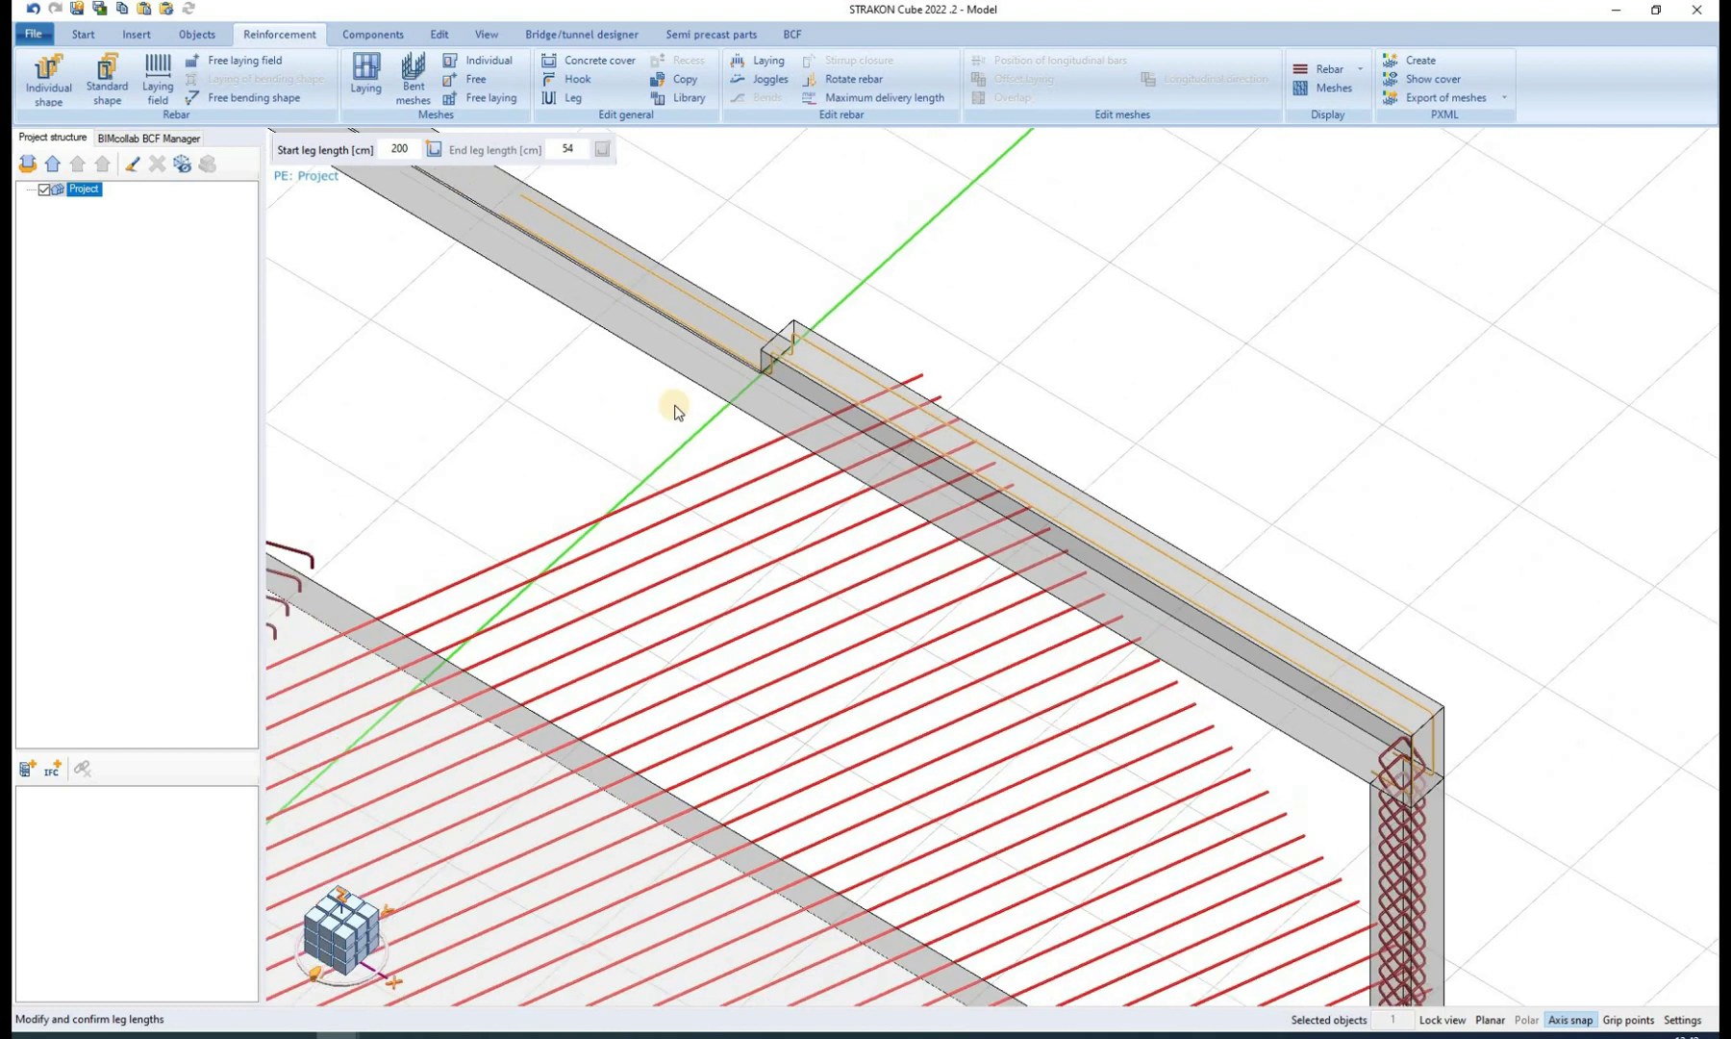
scroll(676, 412, down, 1)
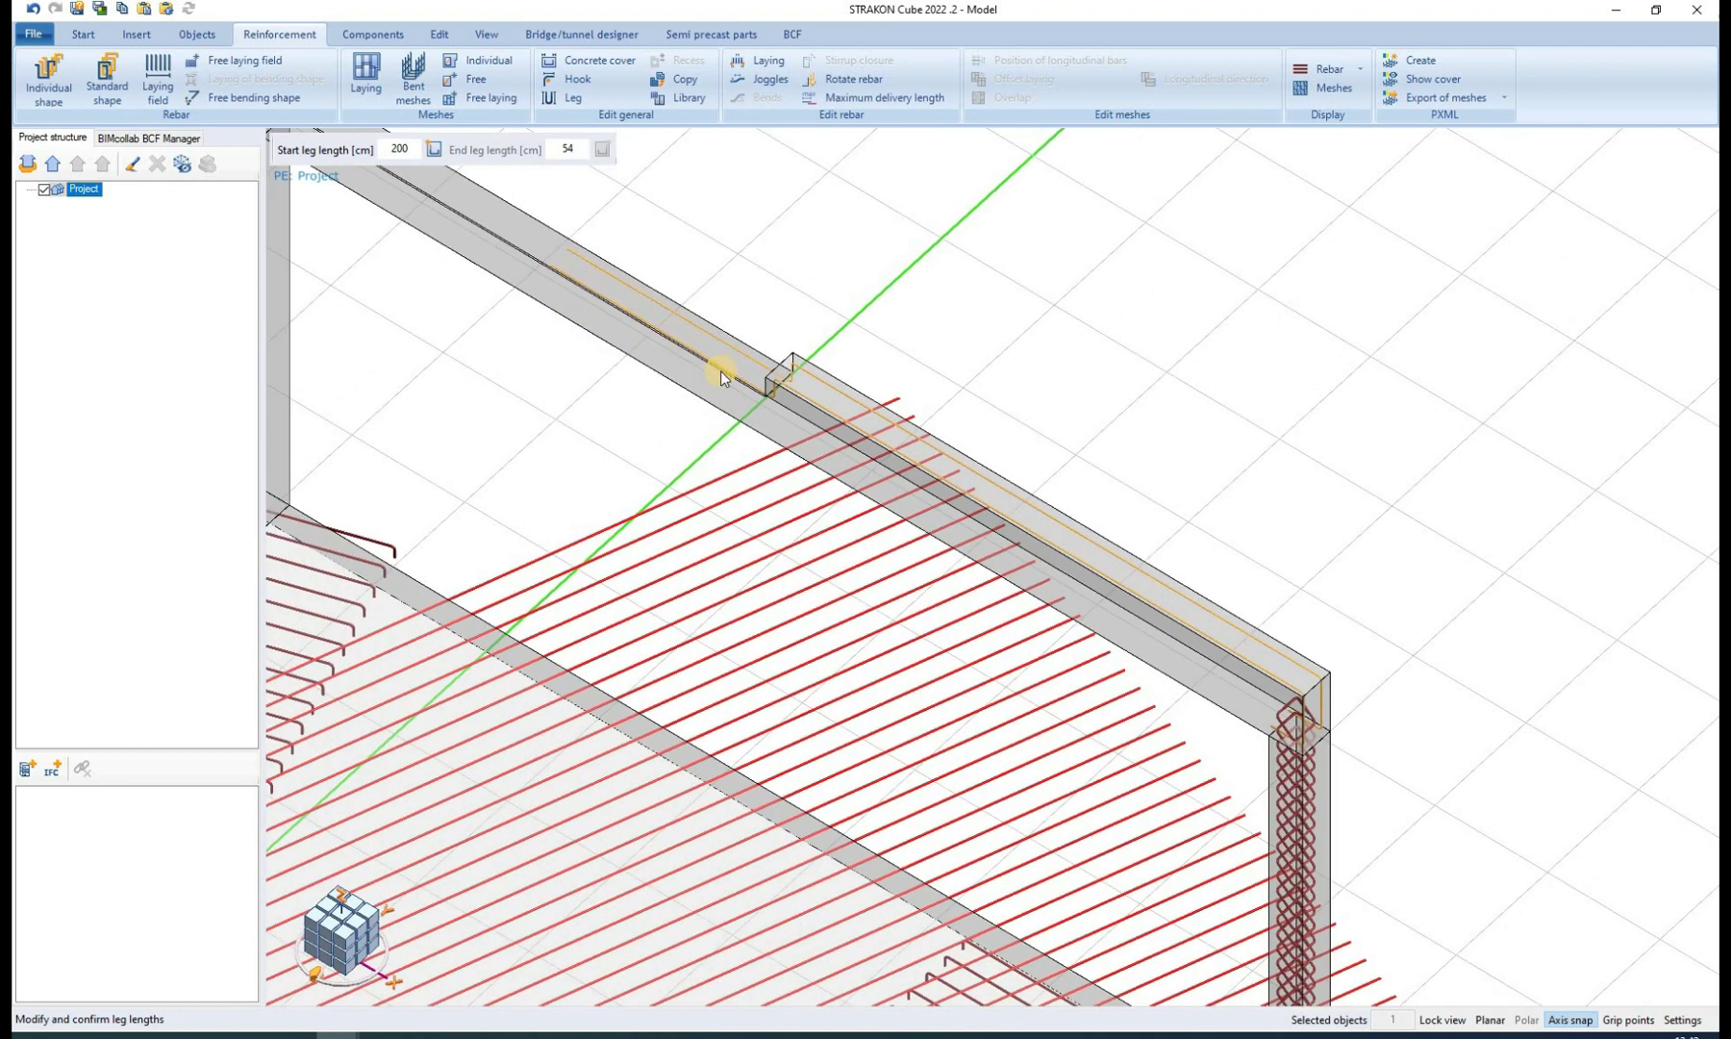
middle_drag(722, 370, 778, 406)
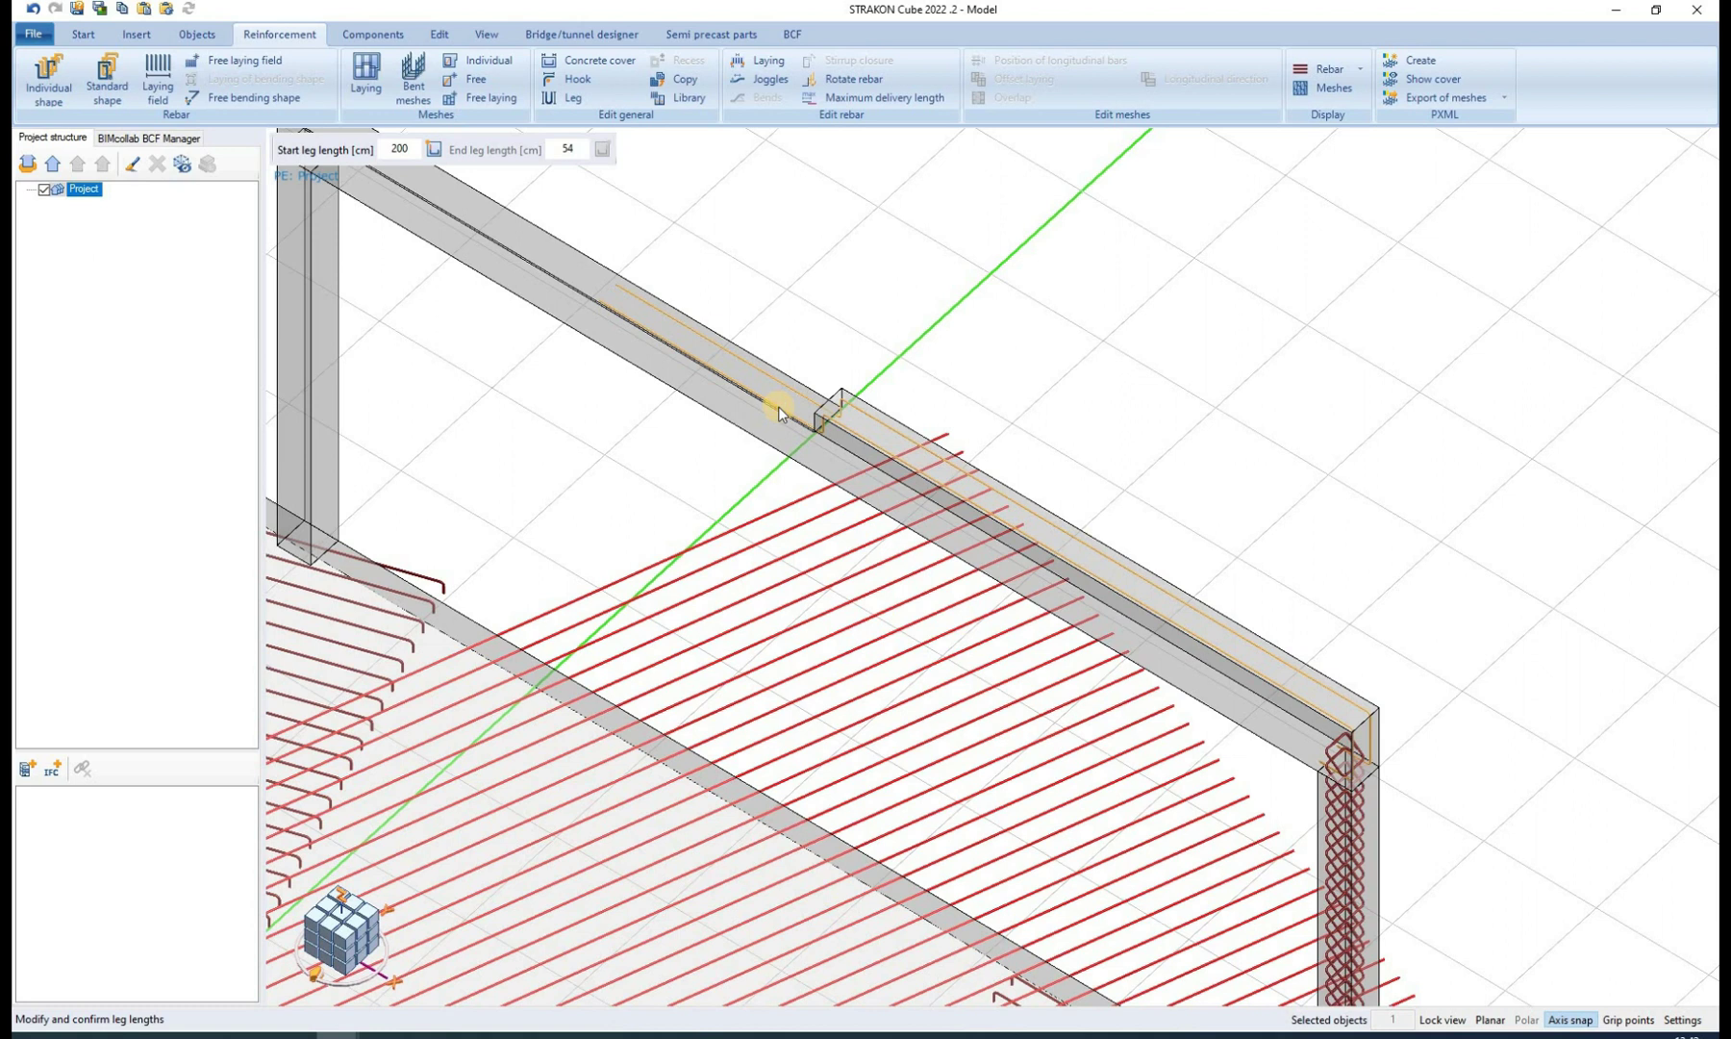
key(Return)
- Delete the slab's 53 crosswise Ø 12 bar laying, keeping the hooked edge bars
middle_drag(878, 387, 920, 339)
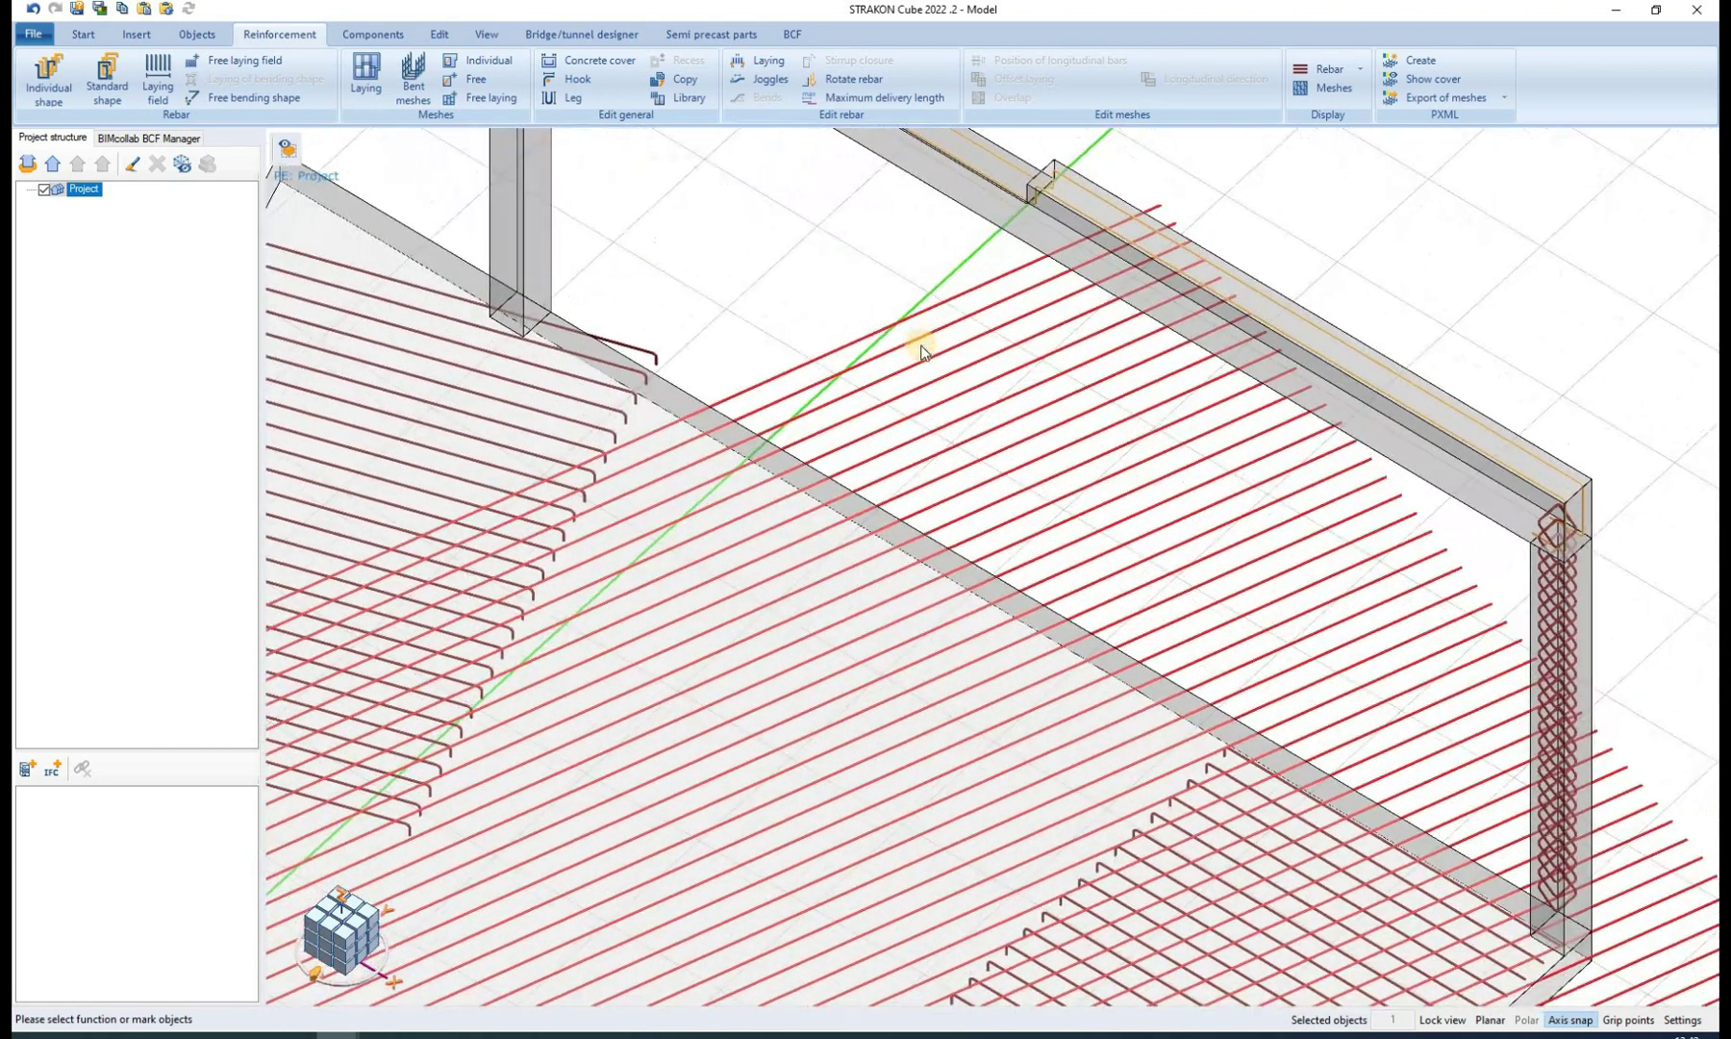
click(922, 337)
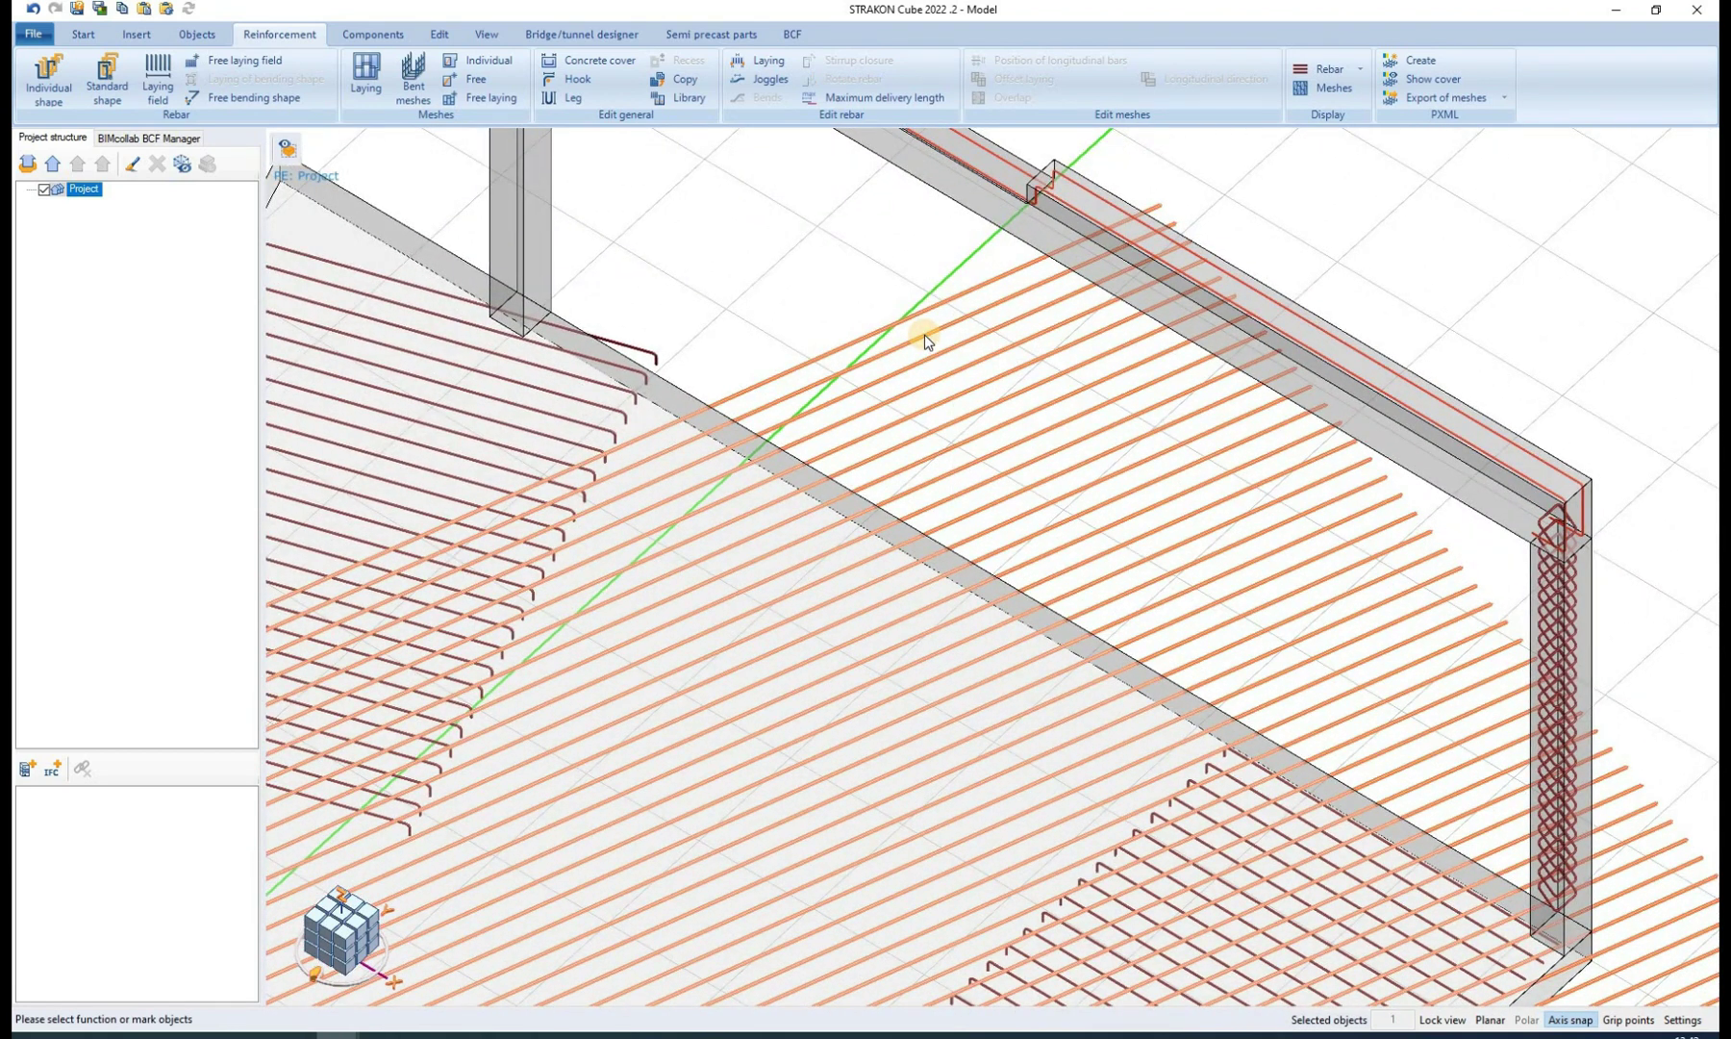
mouse_move(924, 340)
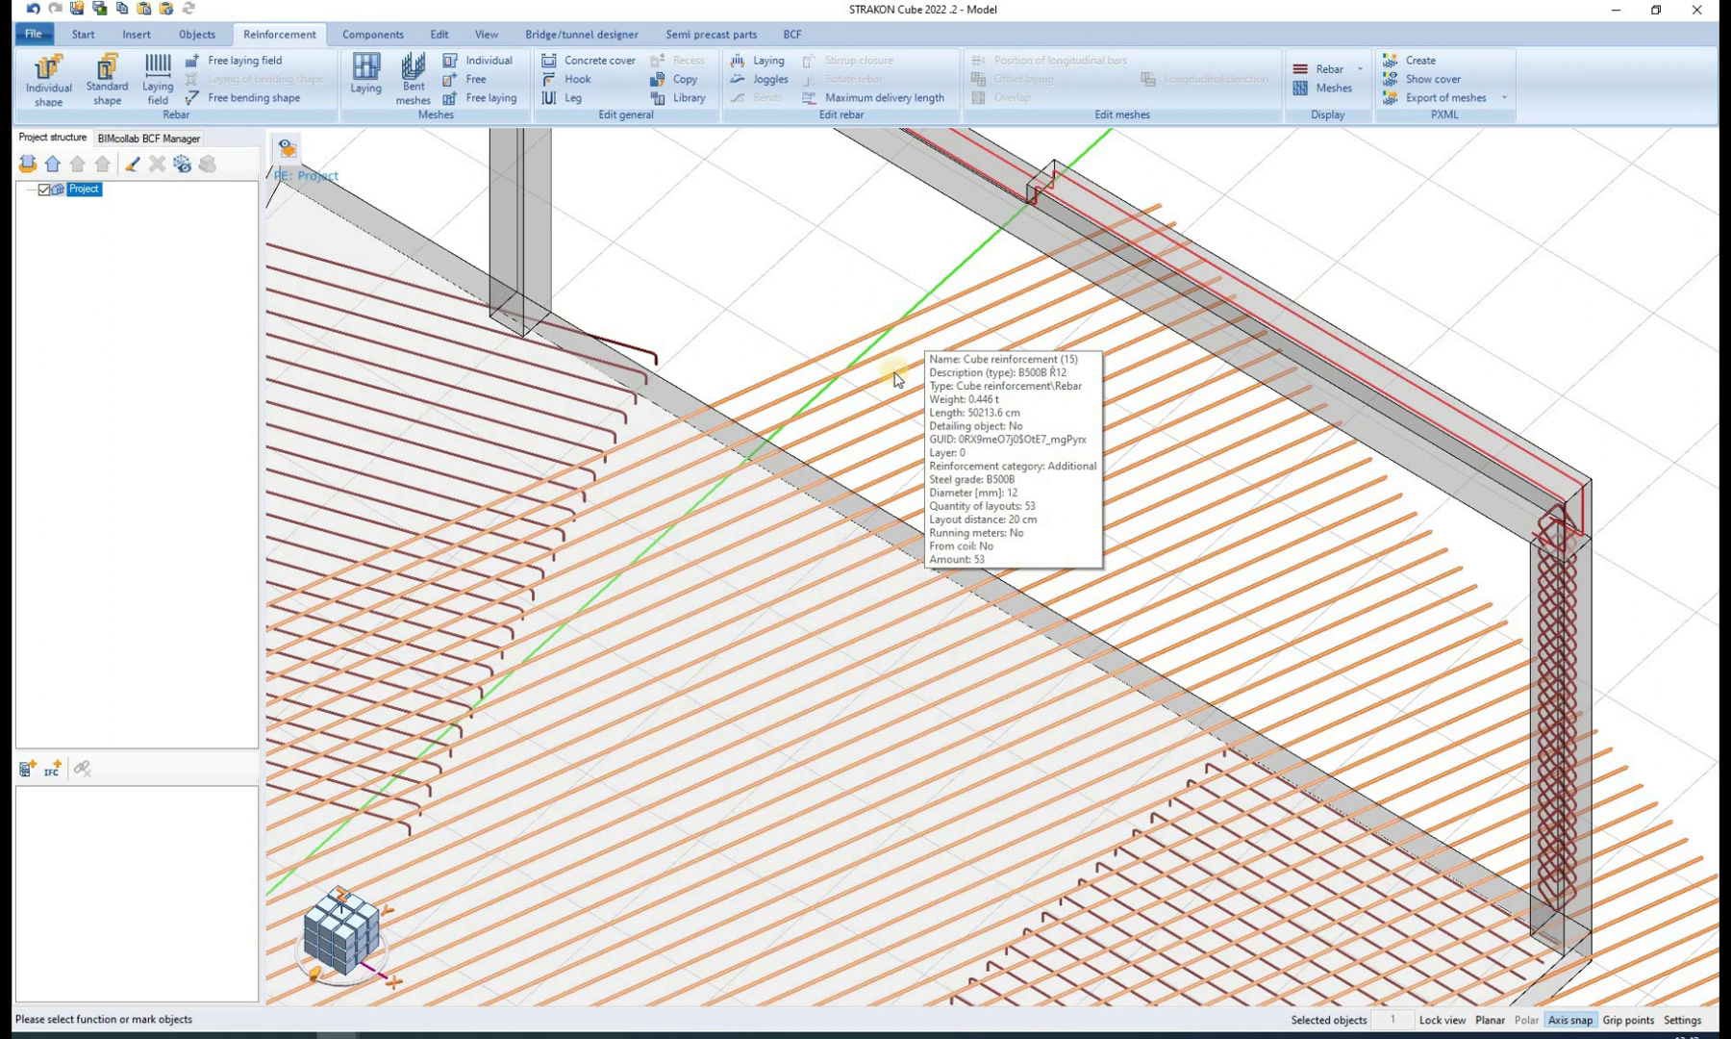
key(Delete)
scroll(931, 324, down, 3)
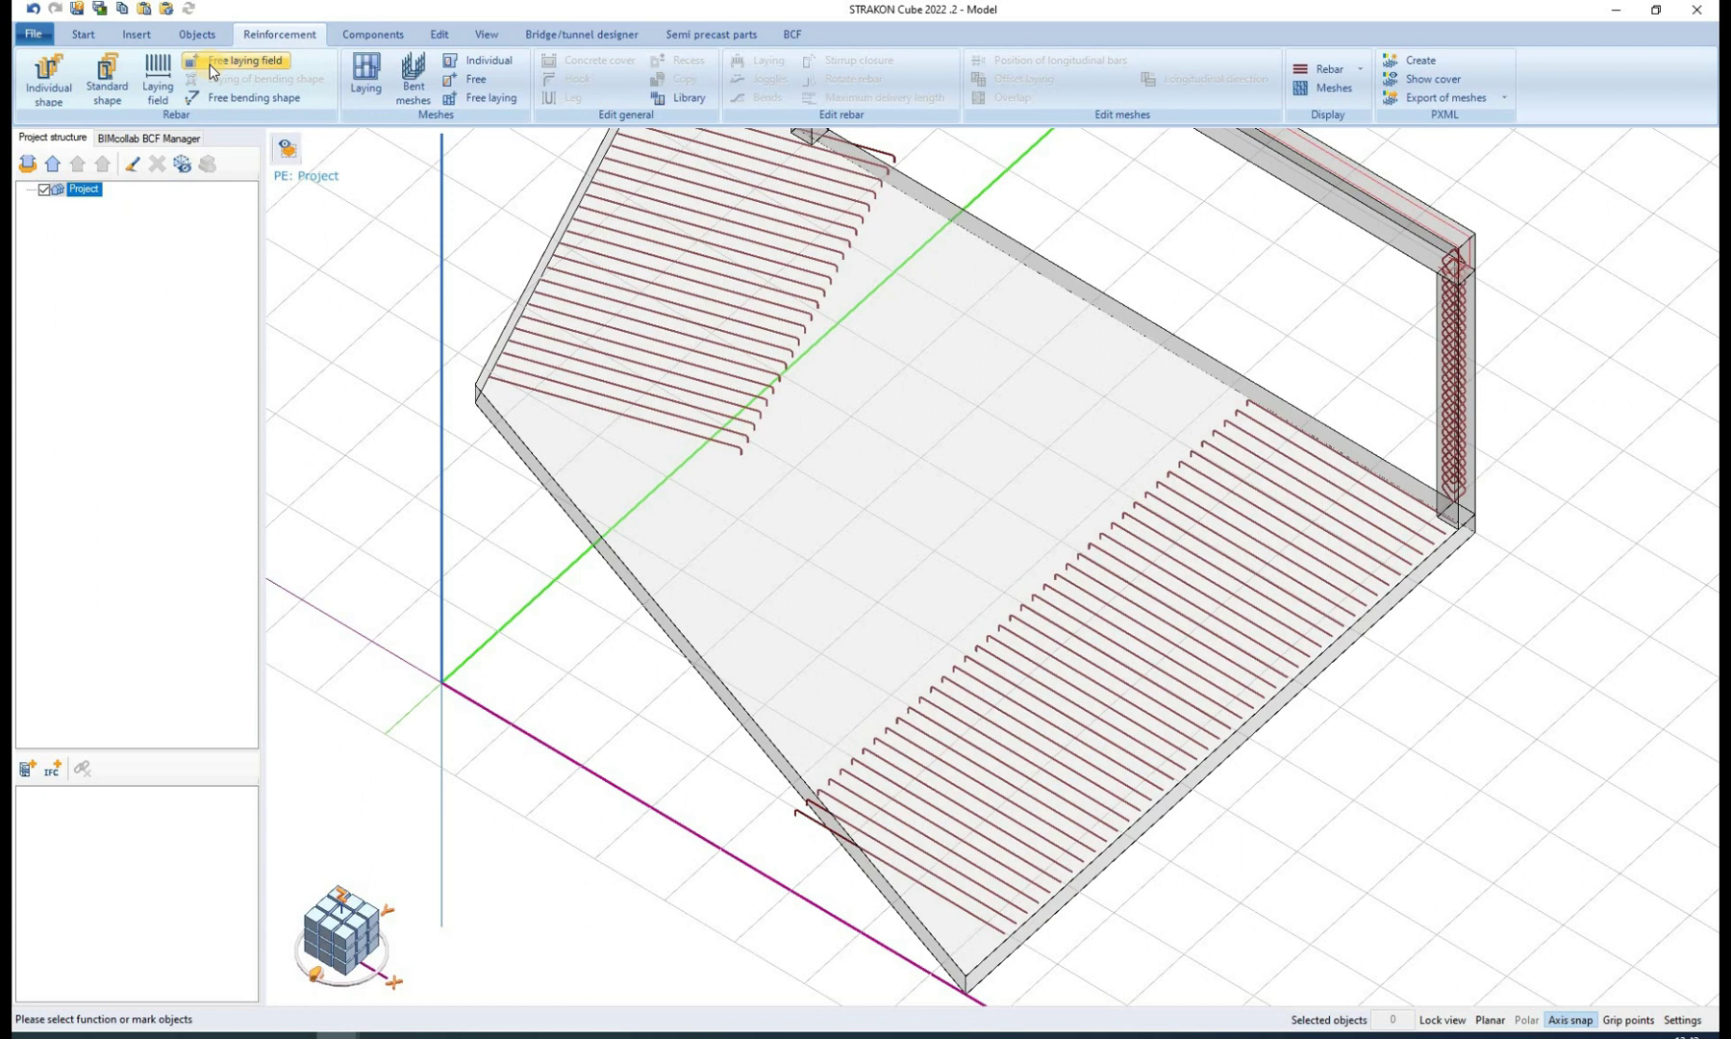
- Create a new laying field on the slab surface as a crosswise bar grid
click(159, 85)
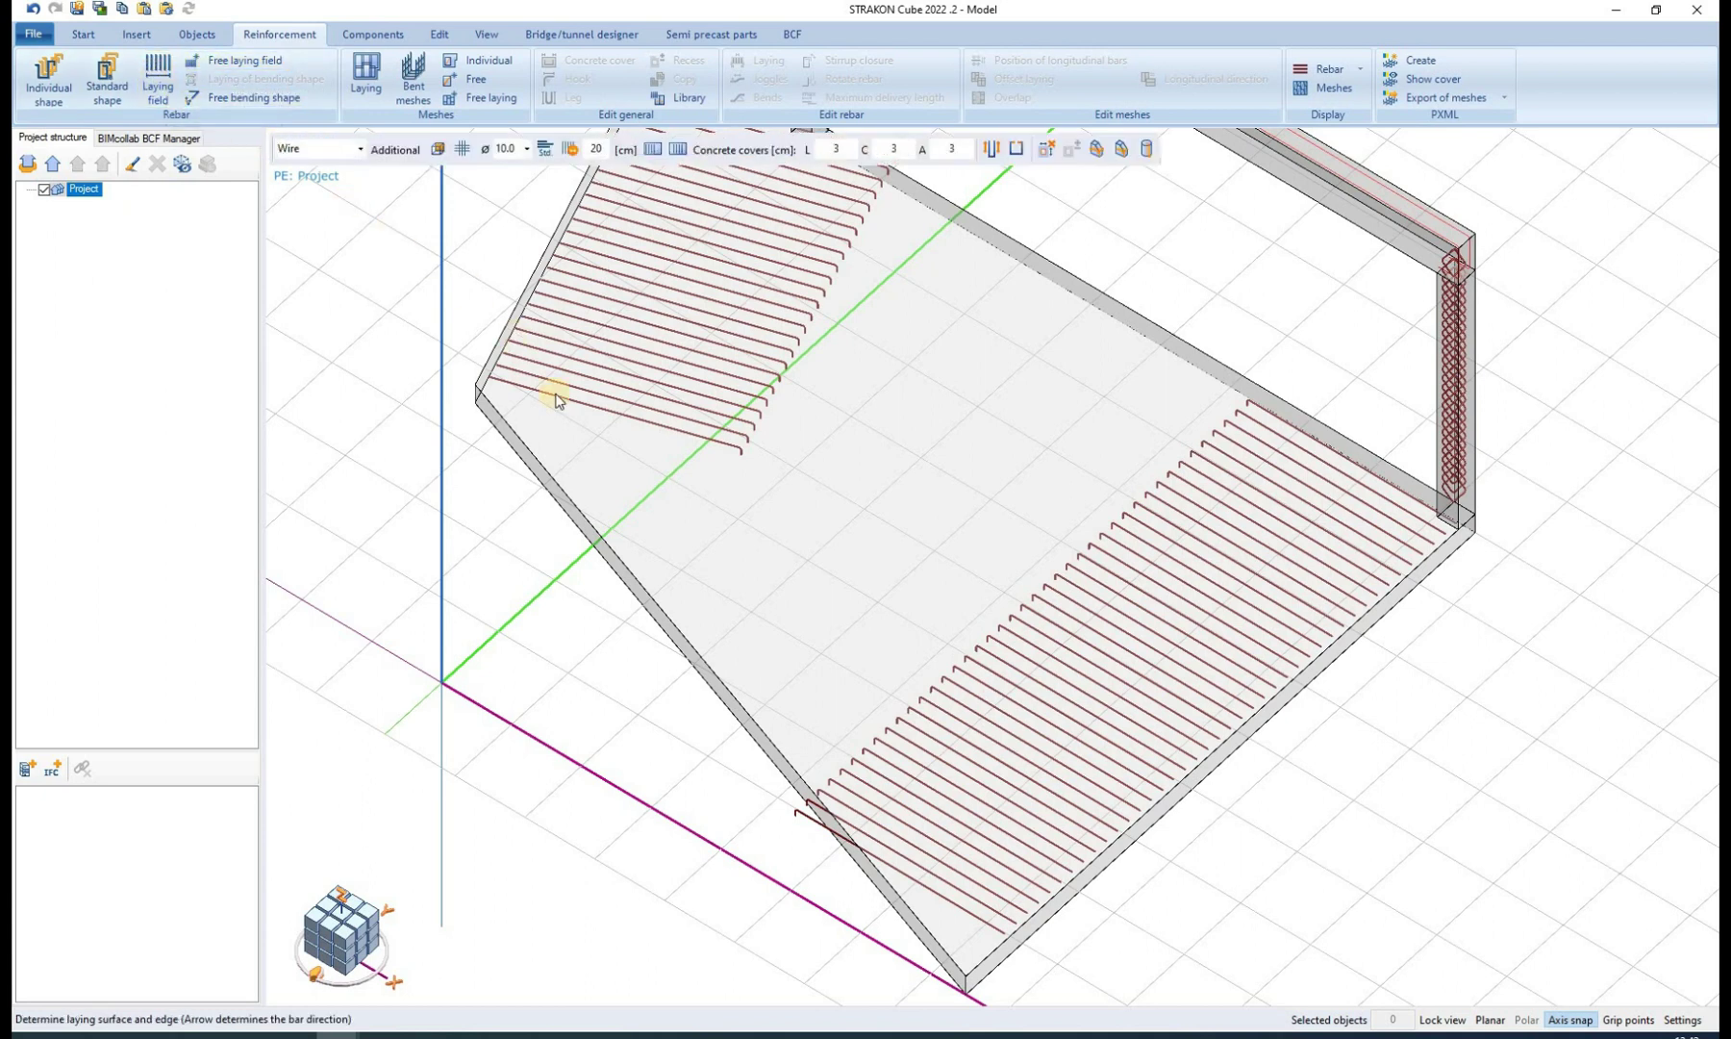
click(712, 622)
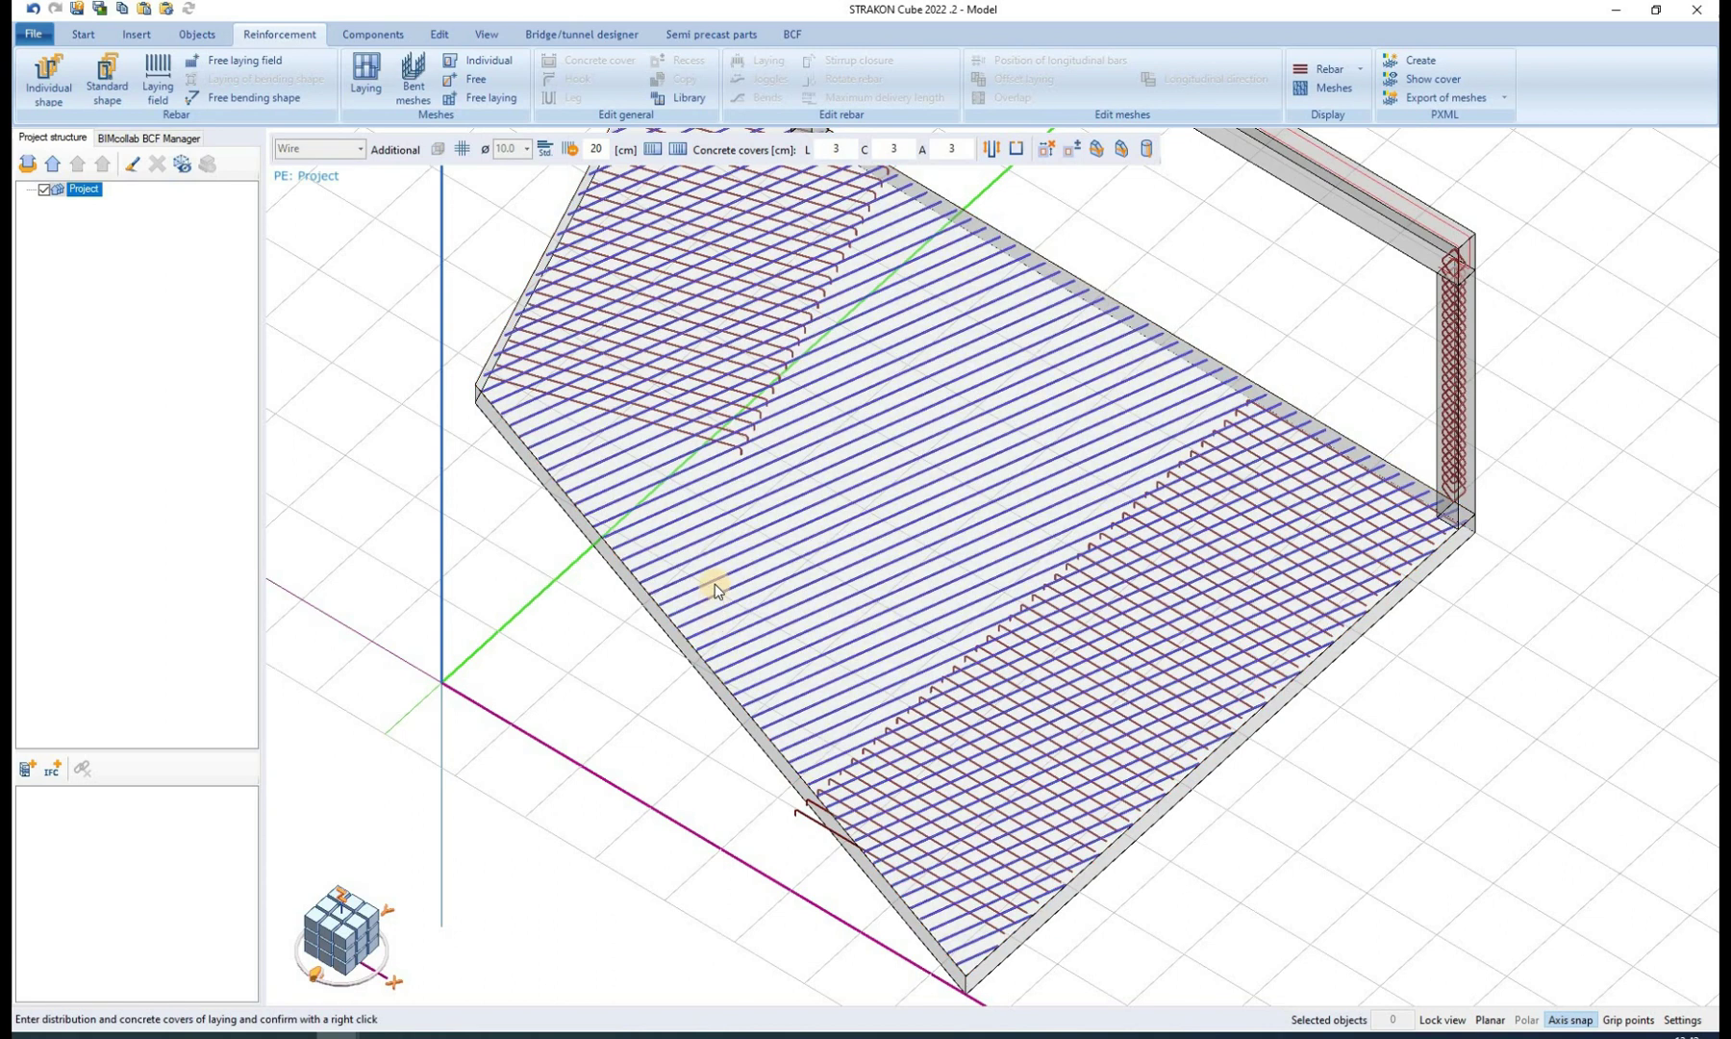
scroll(714, 589, down, 1)
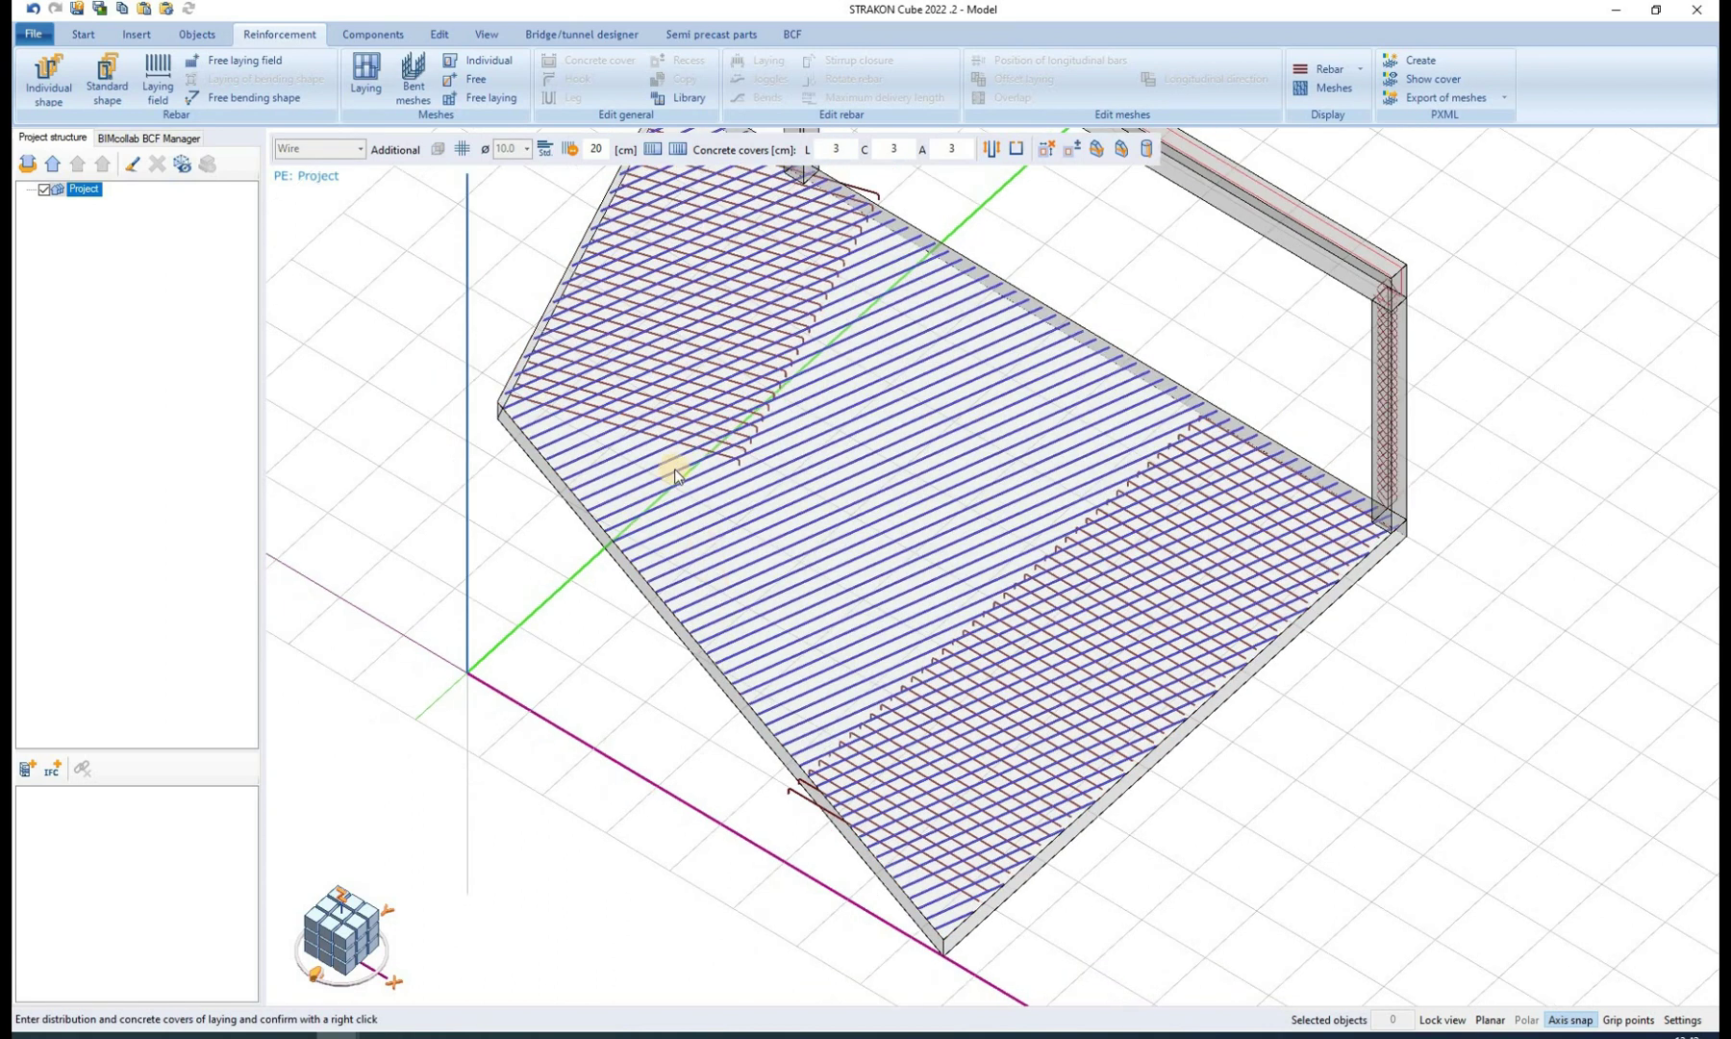
click(459, 150)
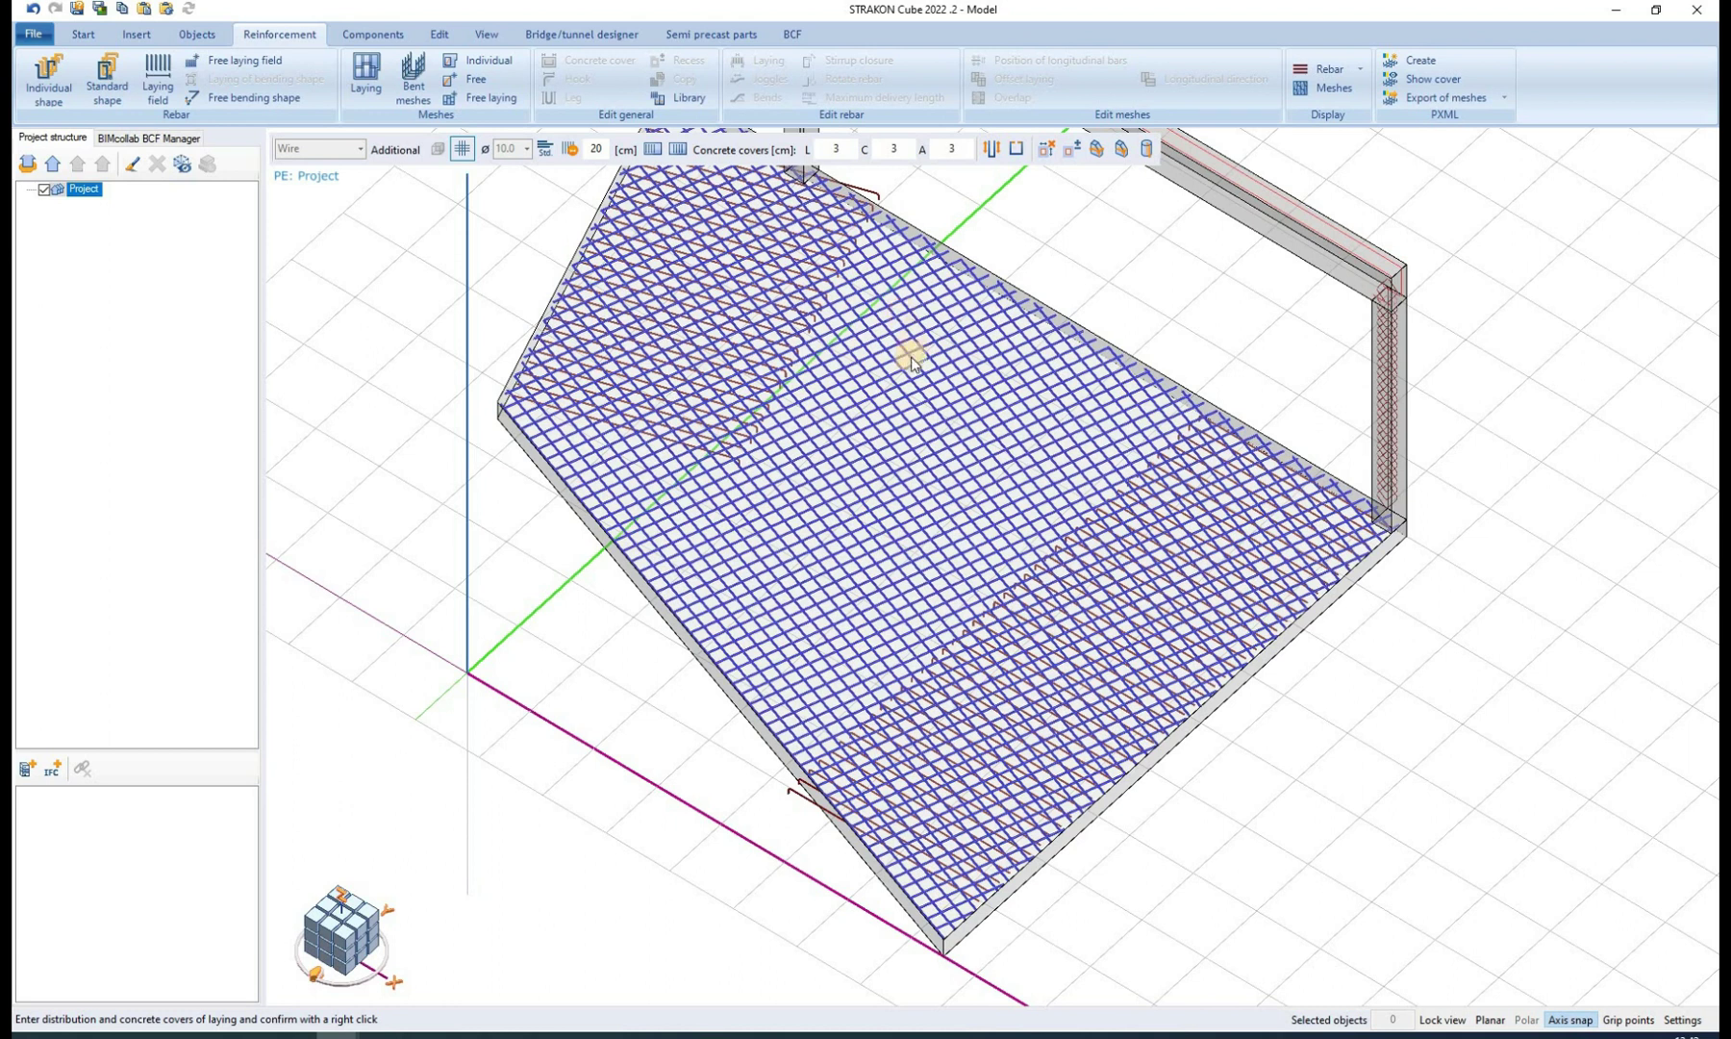
scroll(910, 357, up, 3)
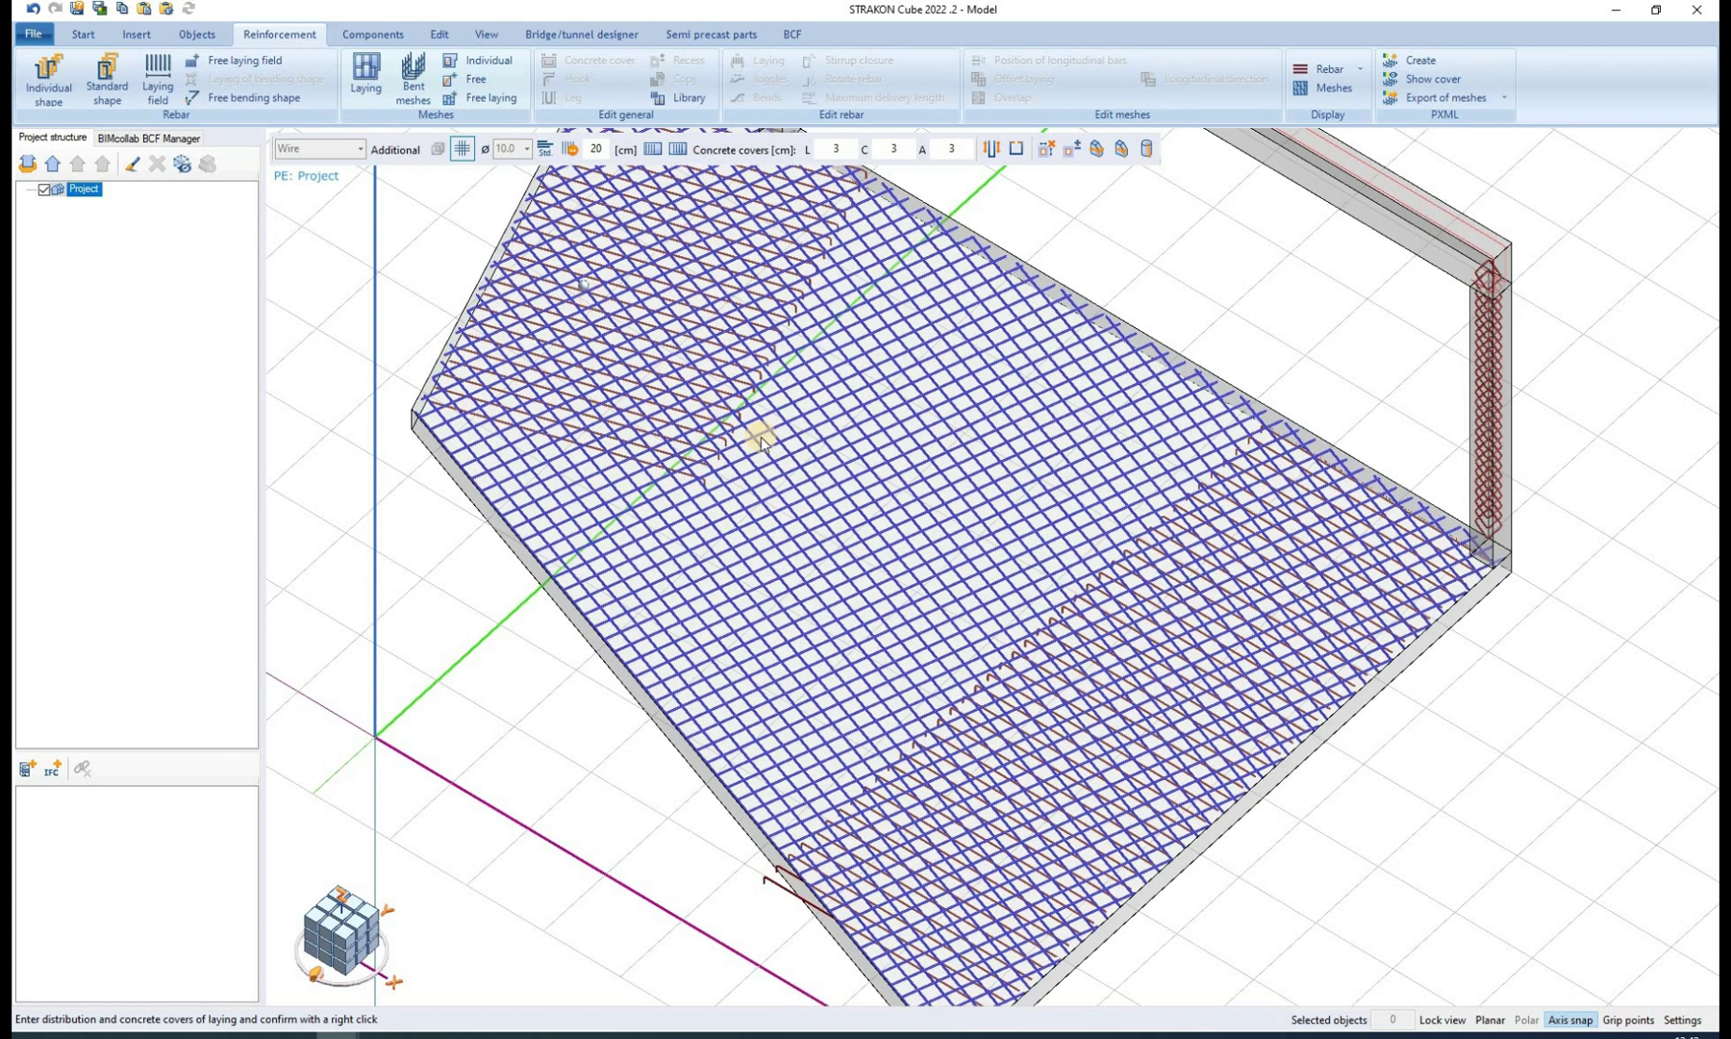
right_click(863, 517)
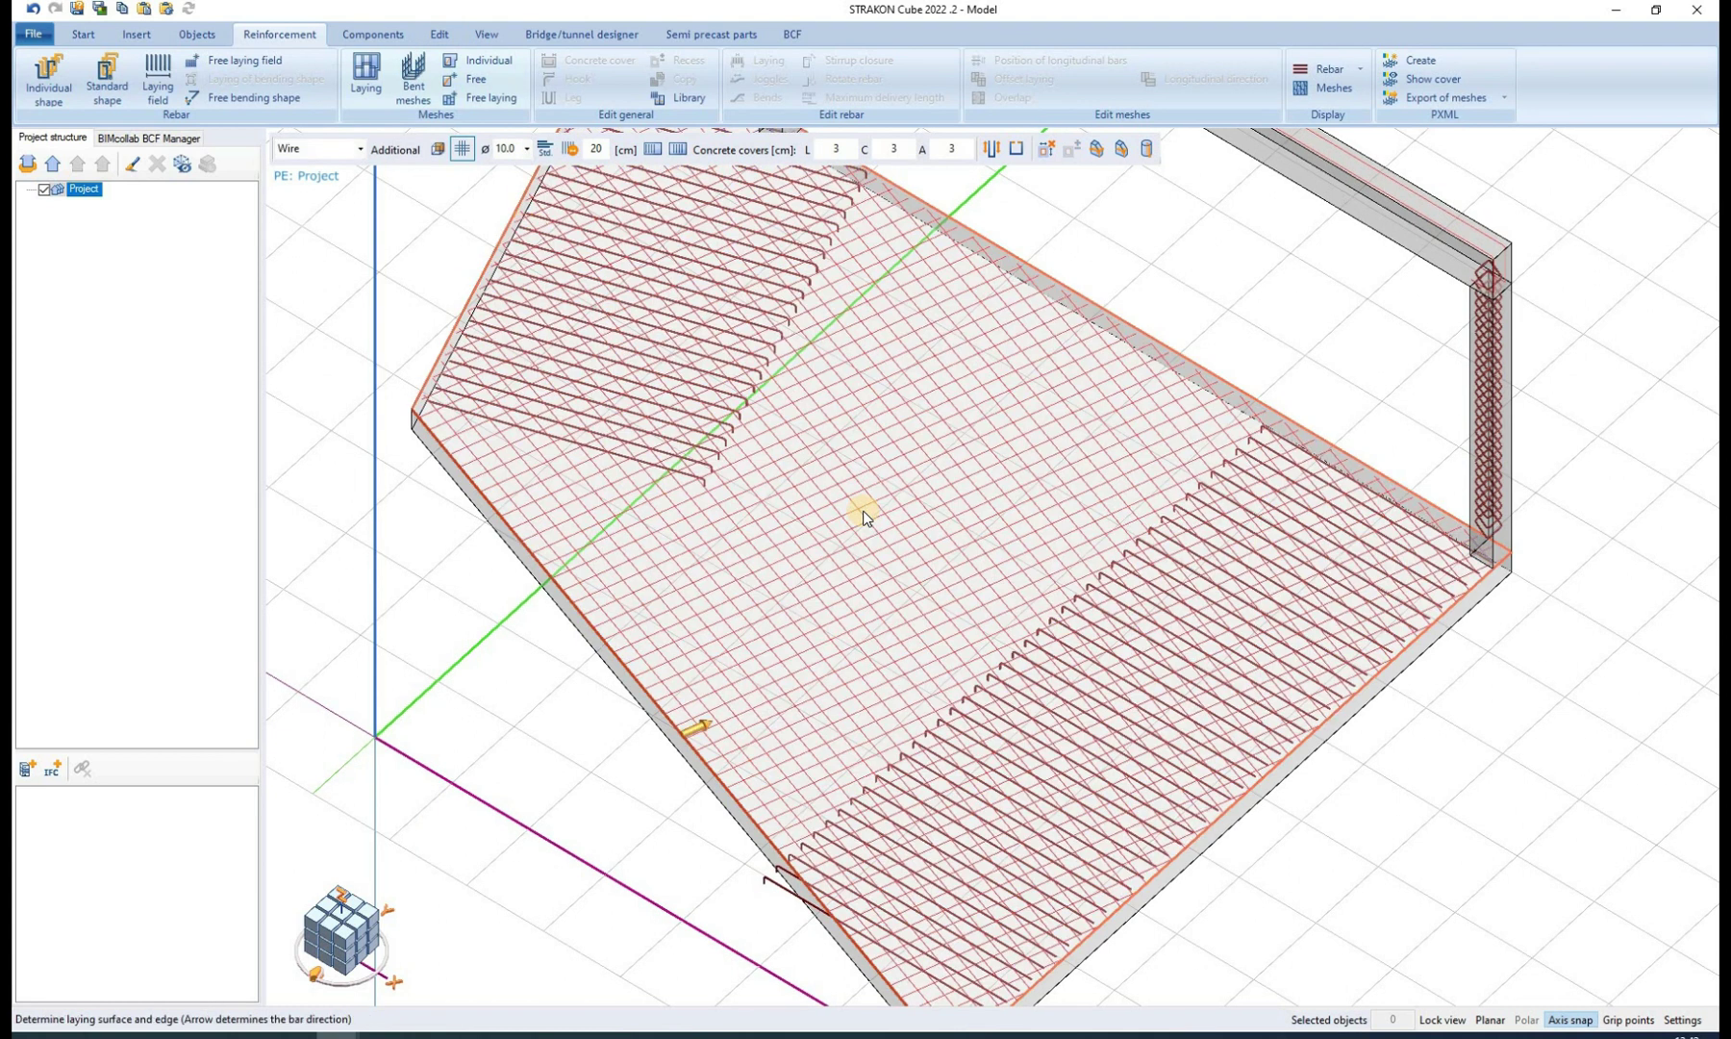
- Keep the Wire bar shape, pick the slab as the laying surface, and end the command
click(359, 149)
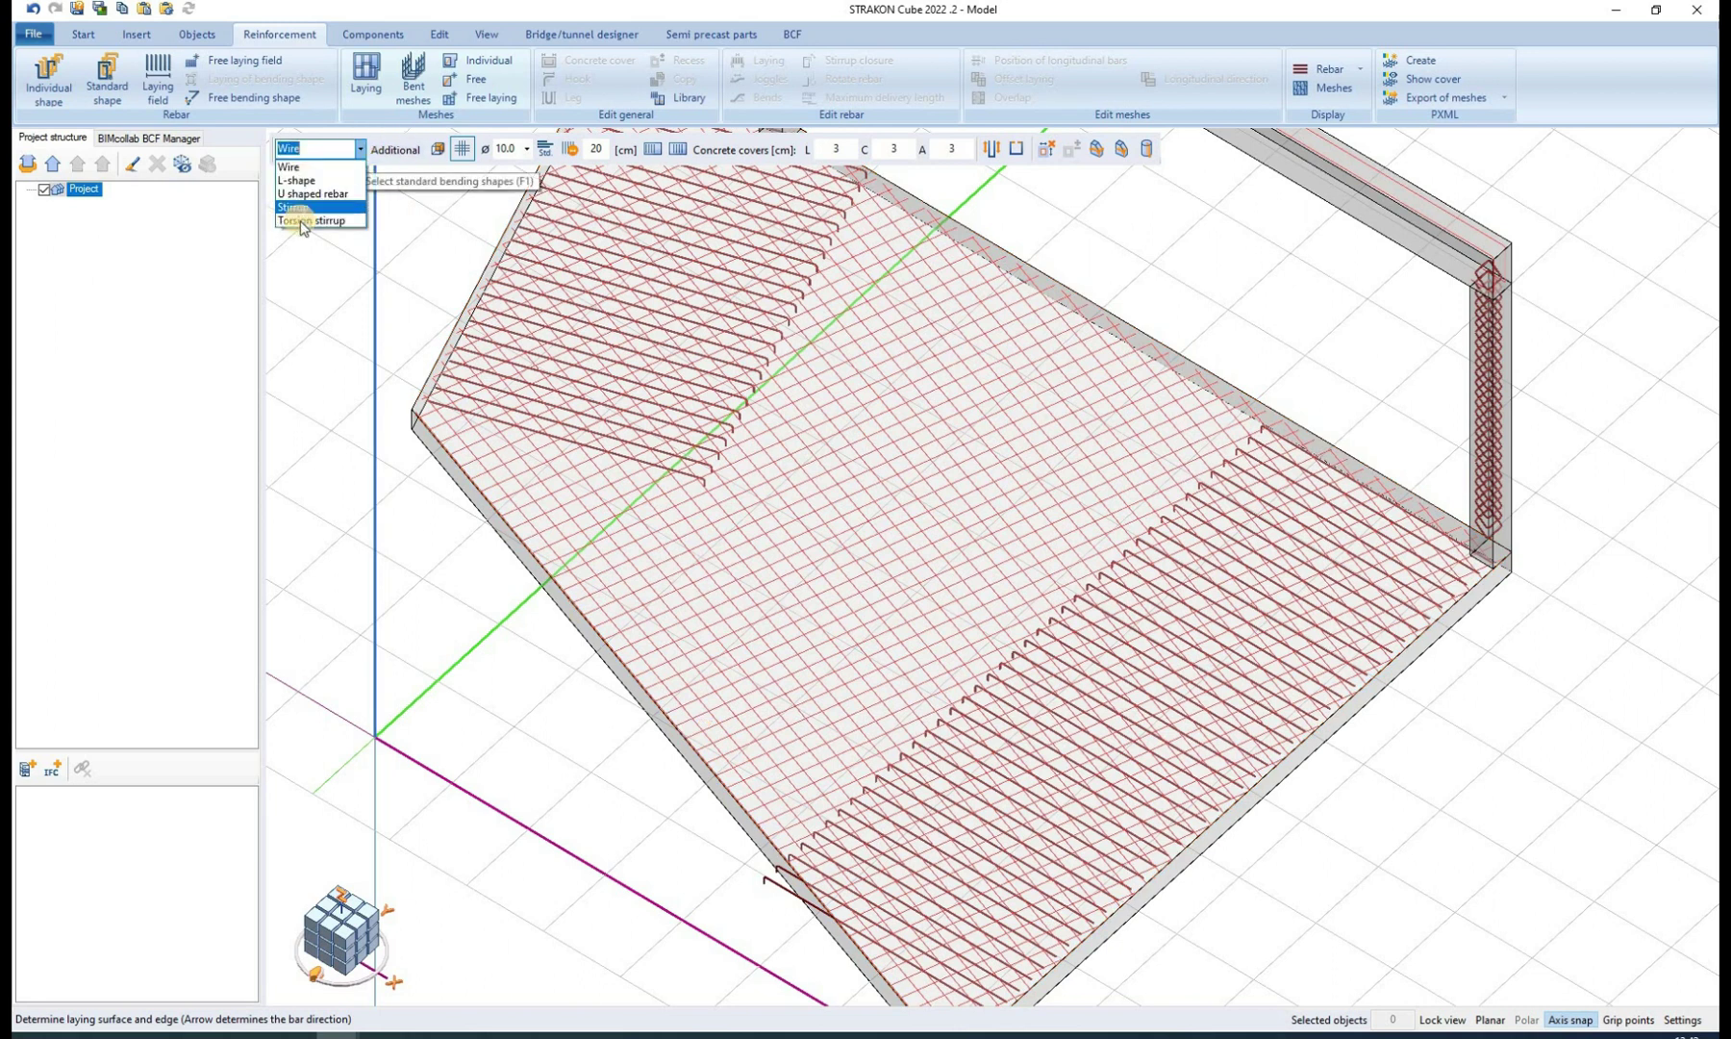
click(1047, 514)
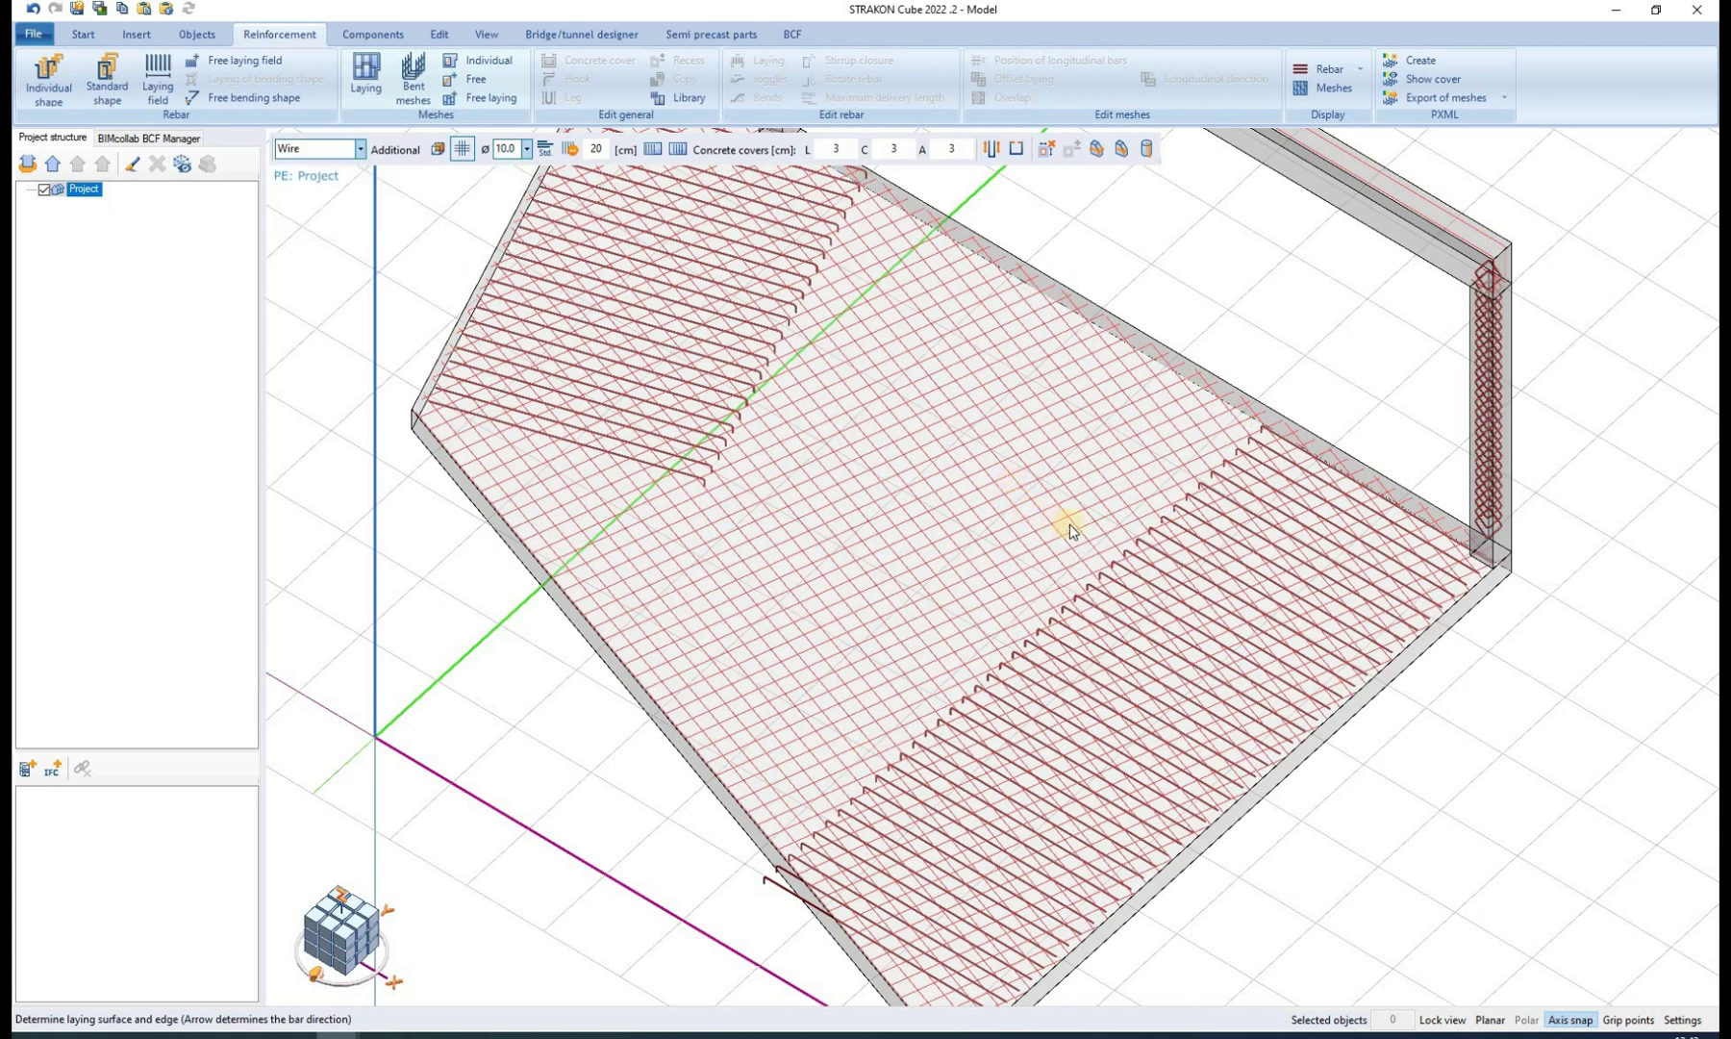
click(859, 693)
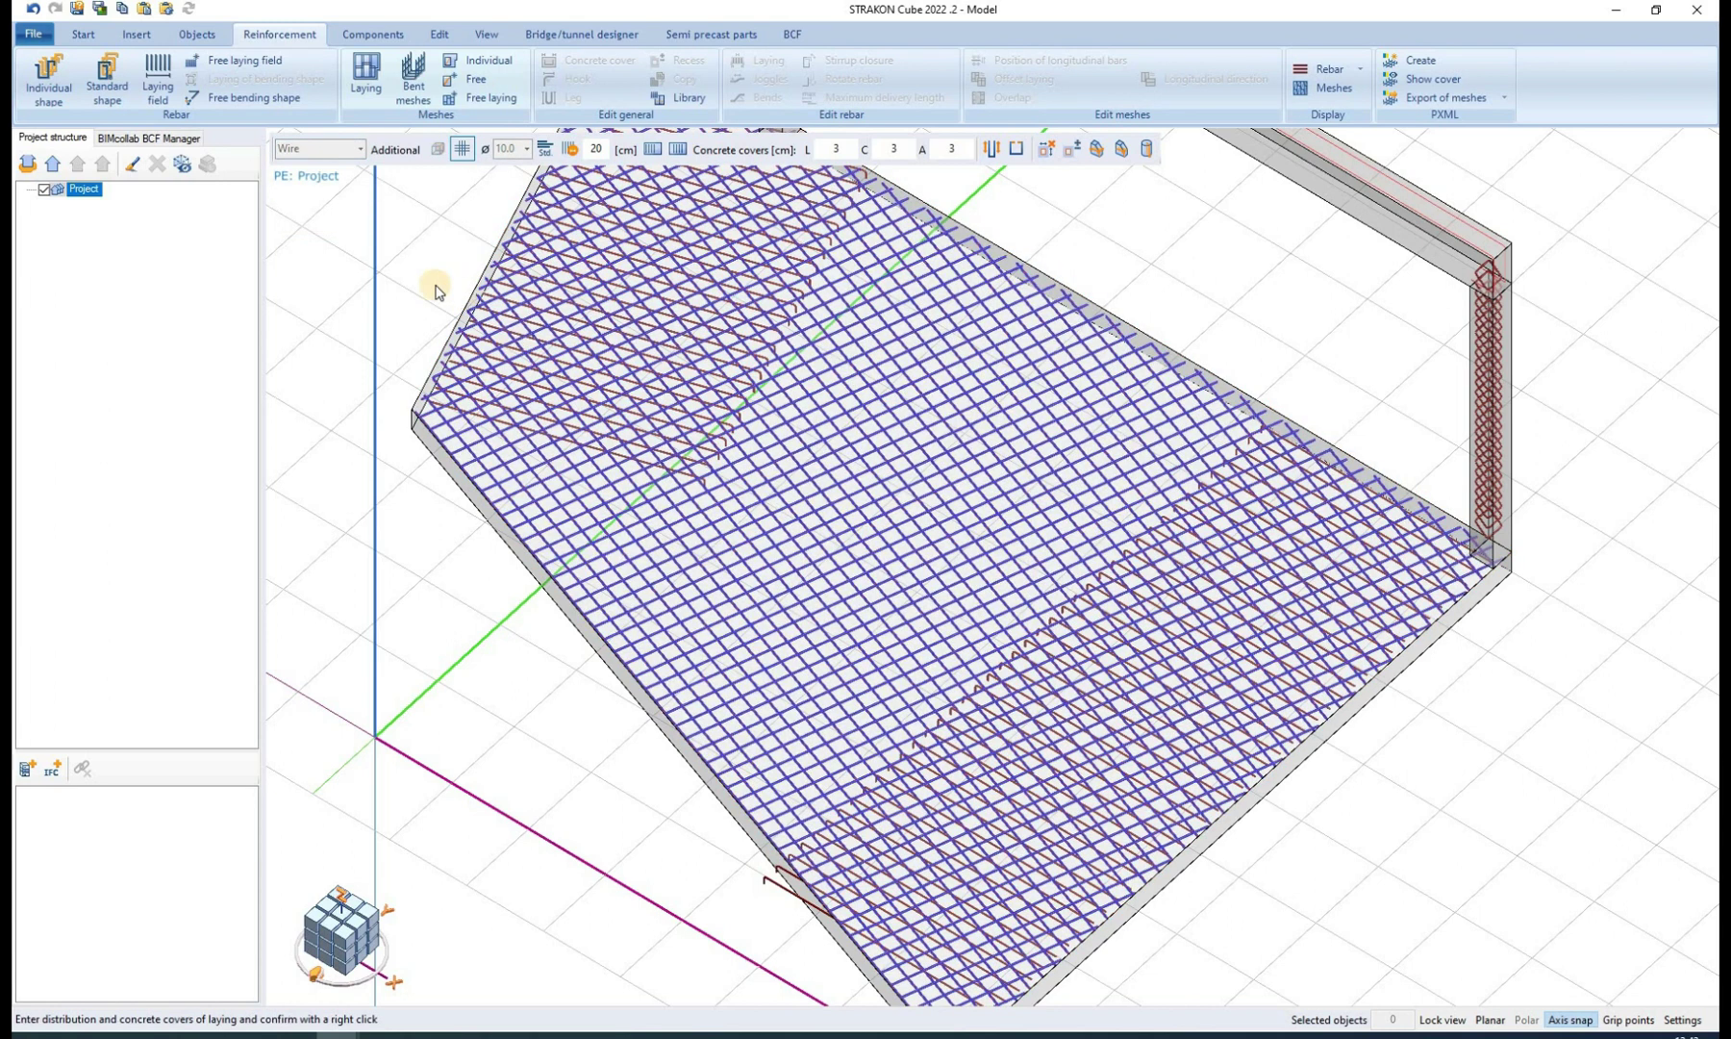
key(Escape)
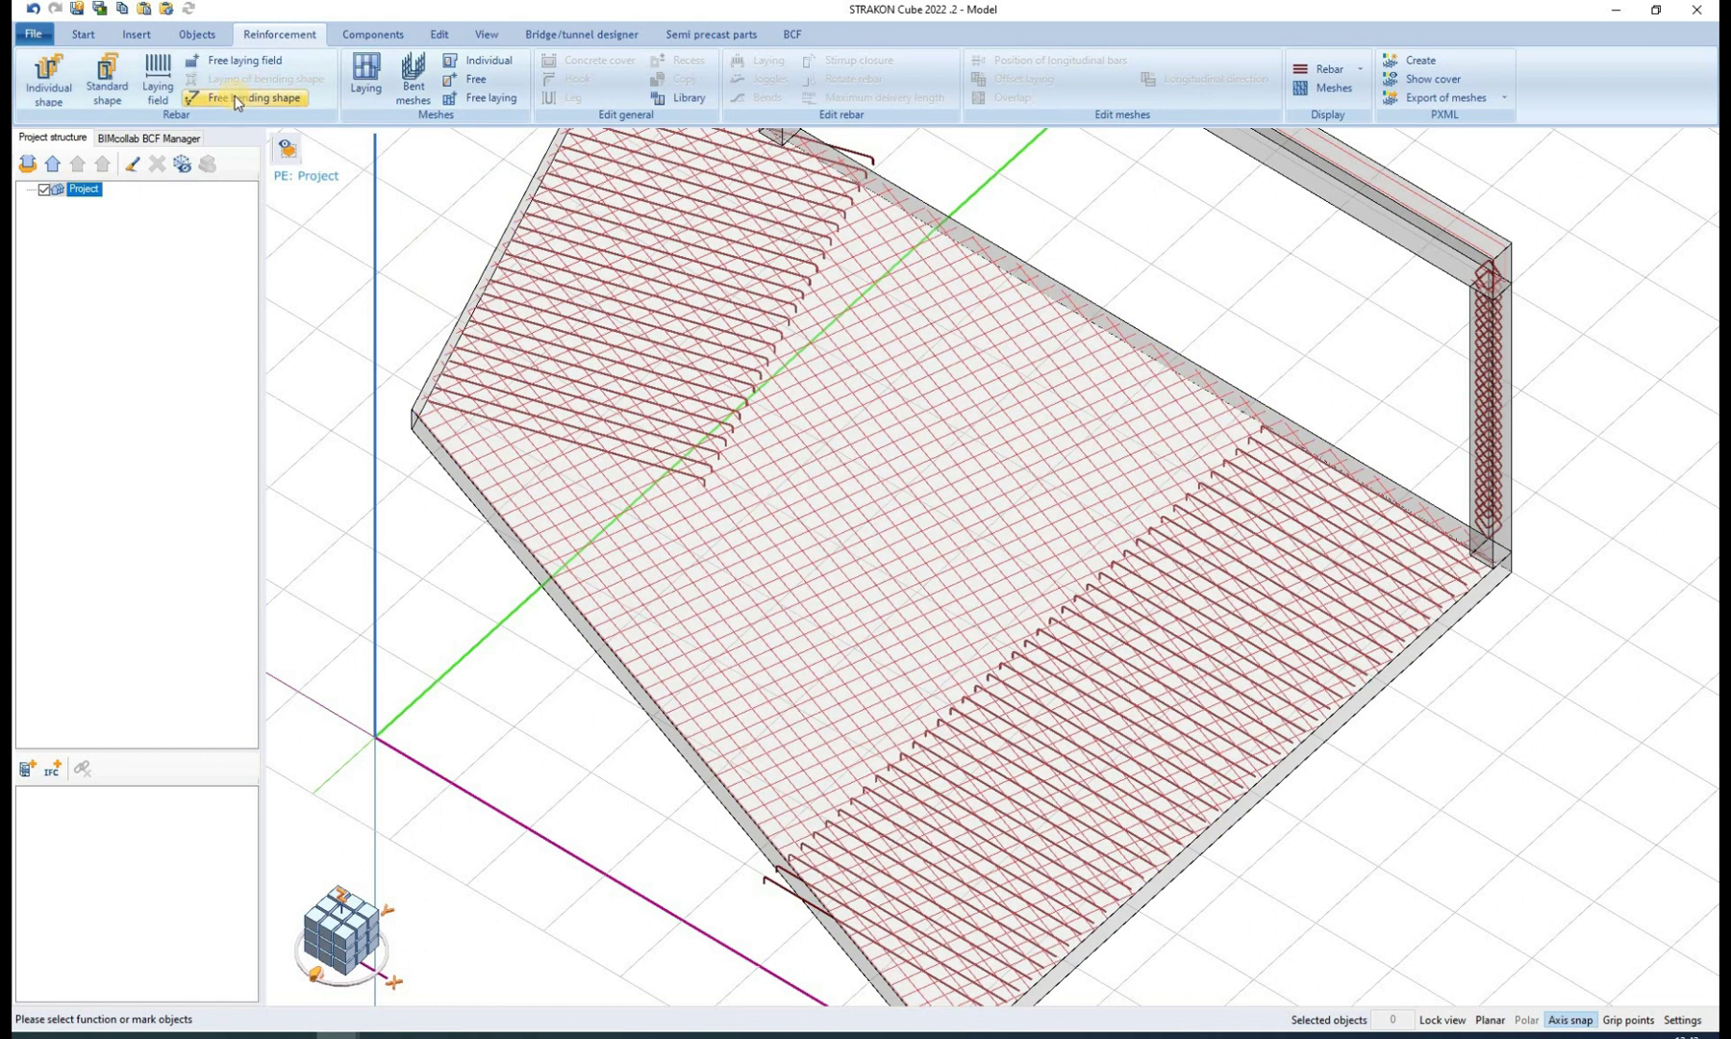
click(255, 97)
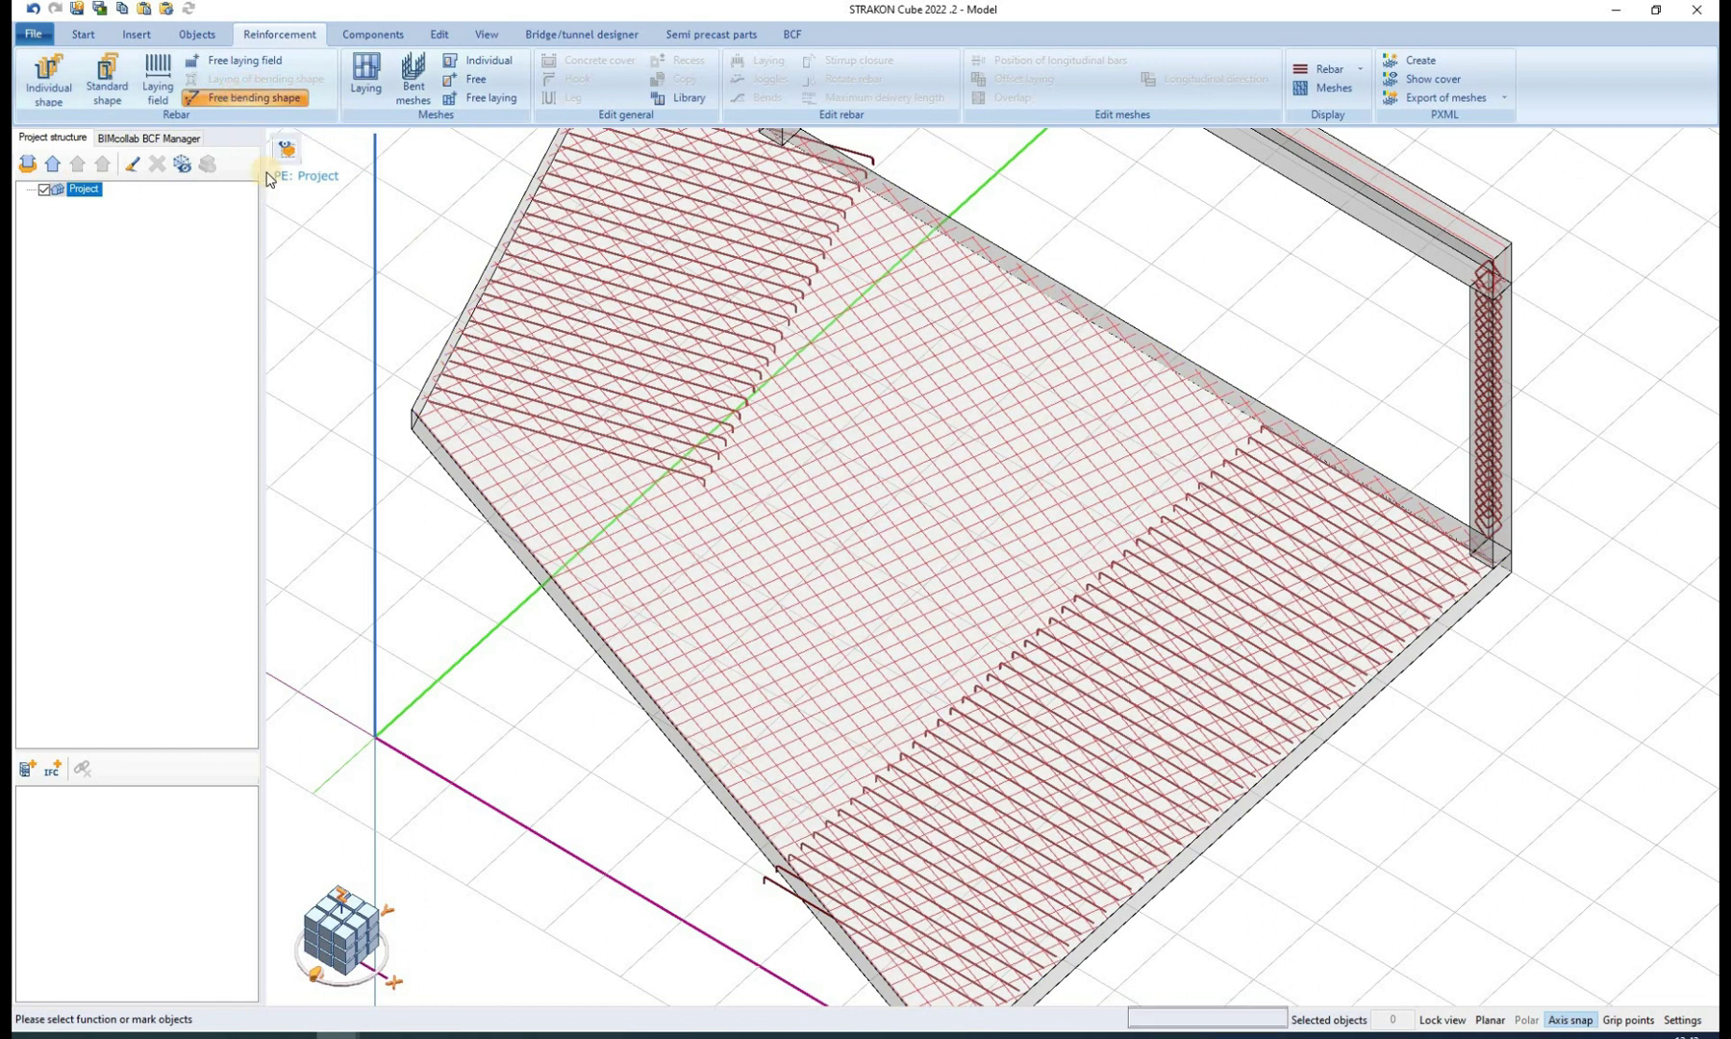
click(414, 408)
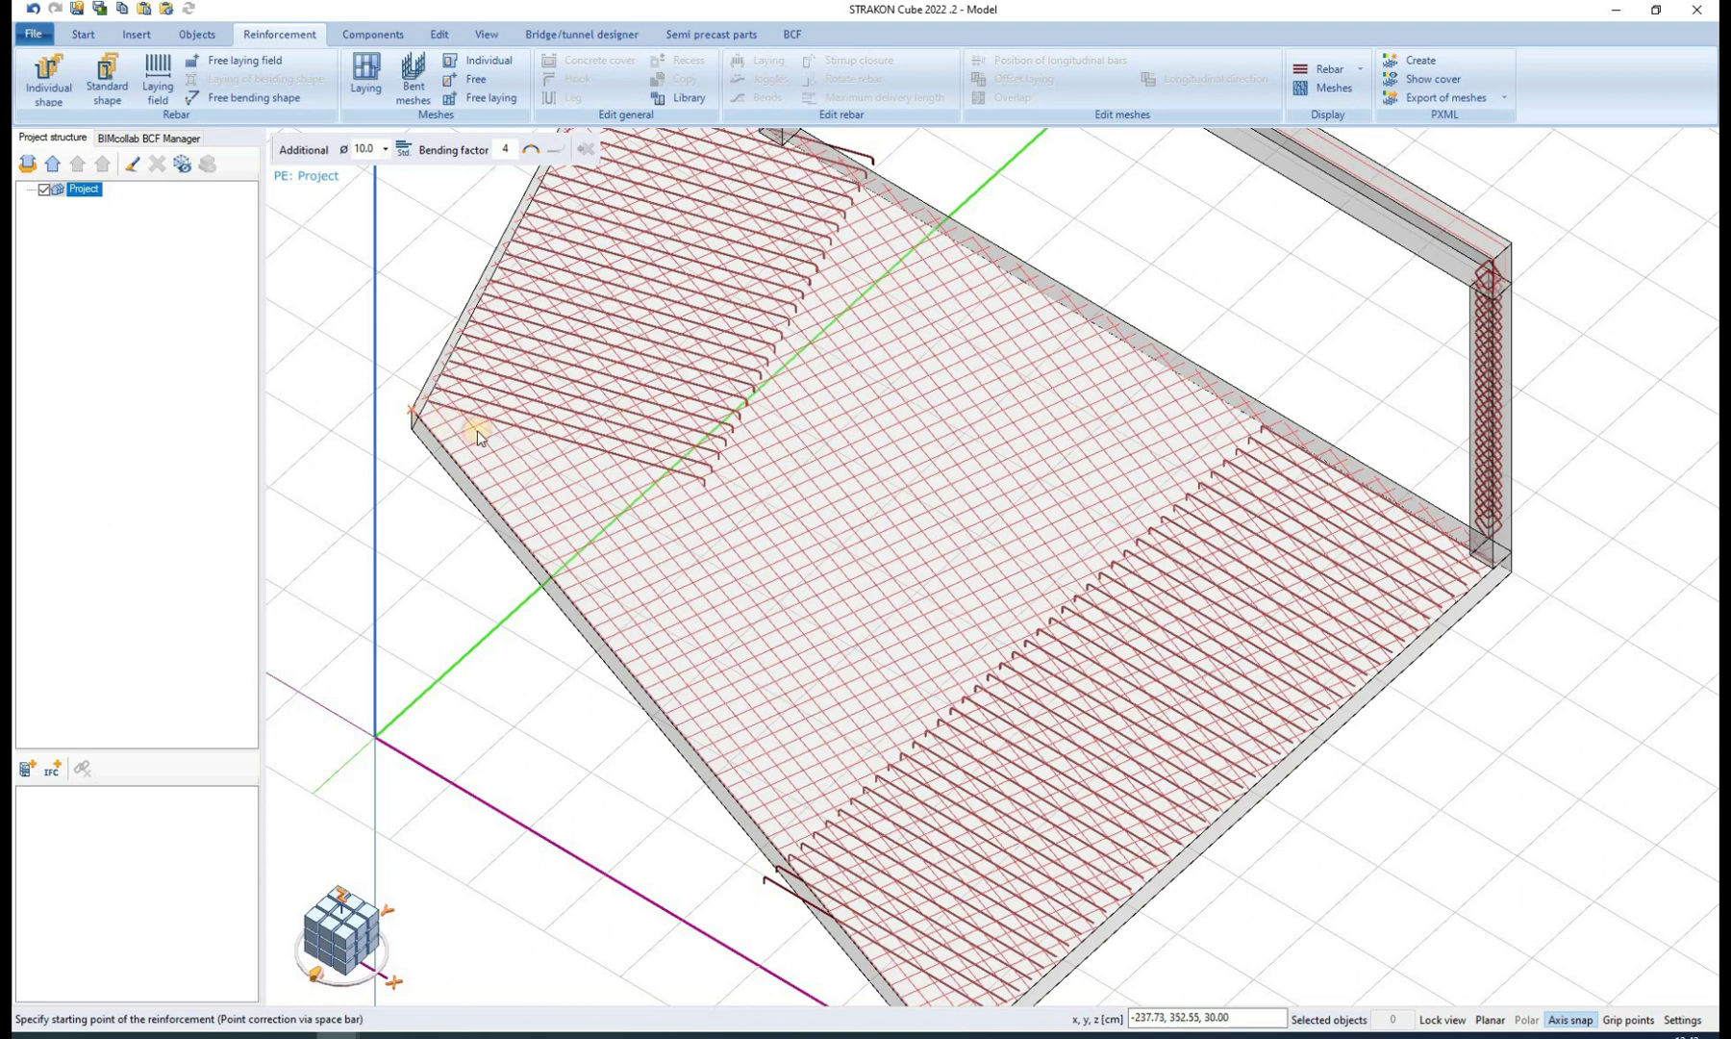
click(750, 551)
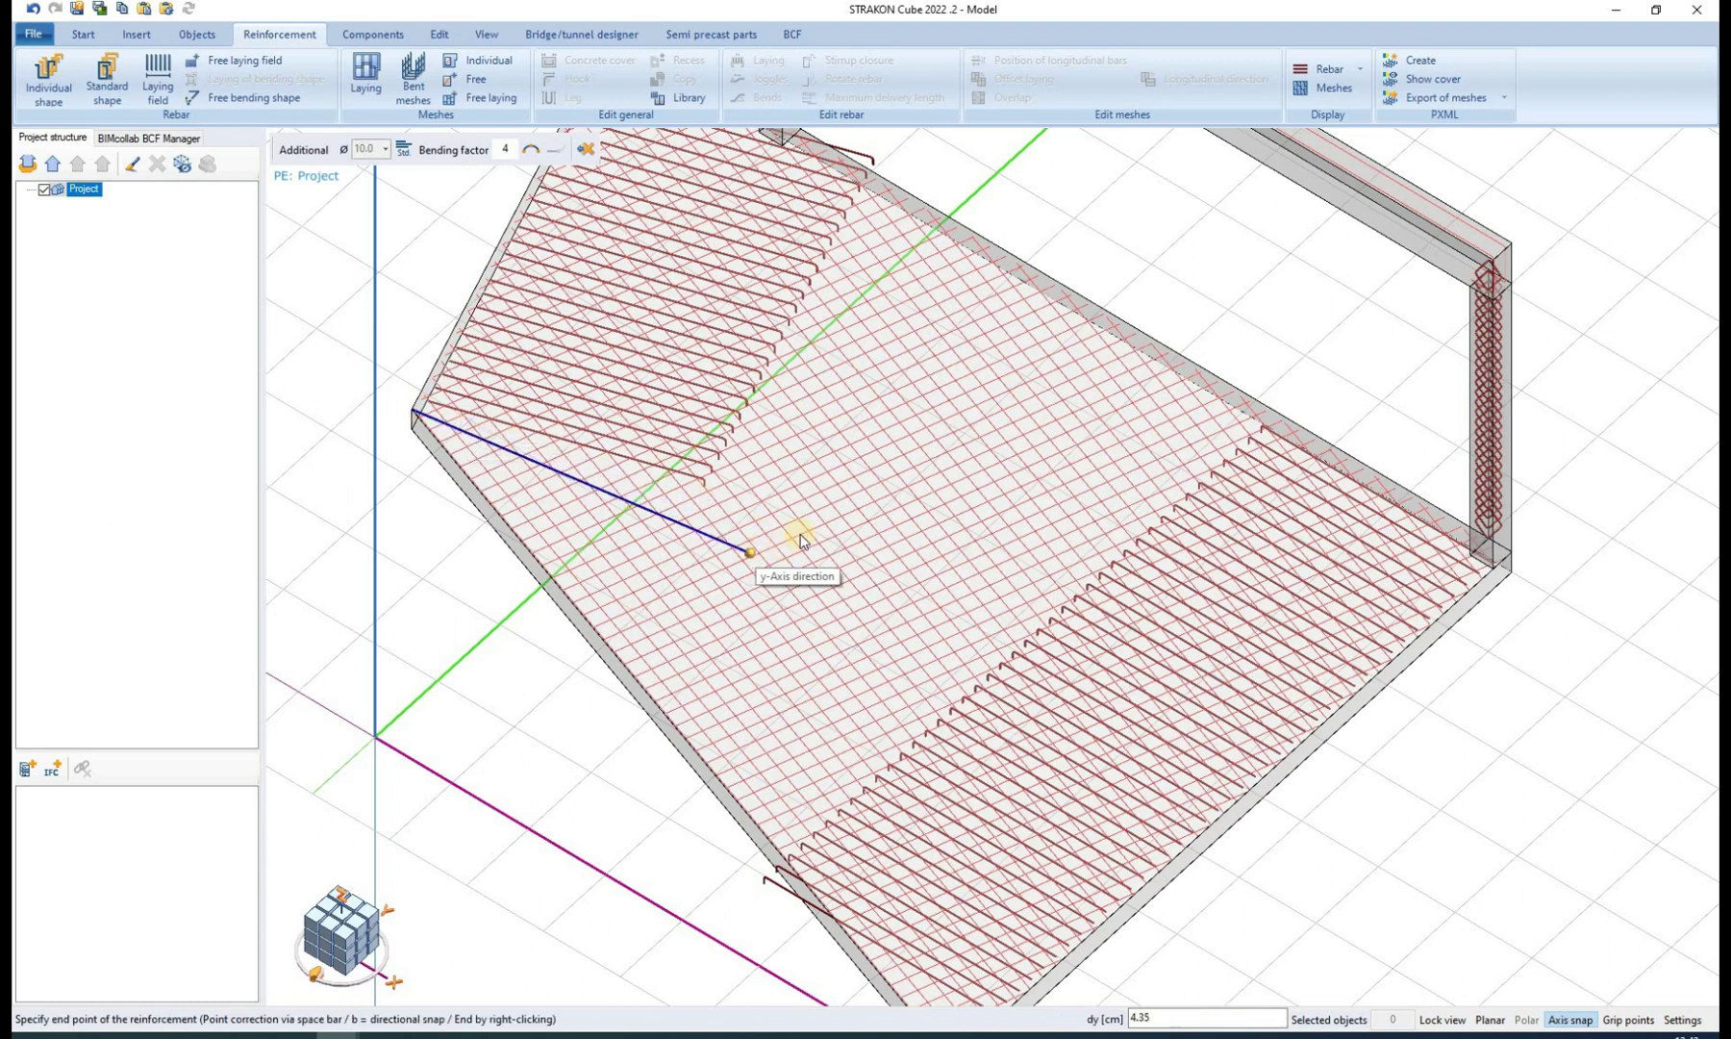
click(531, 150)
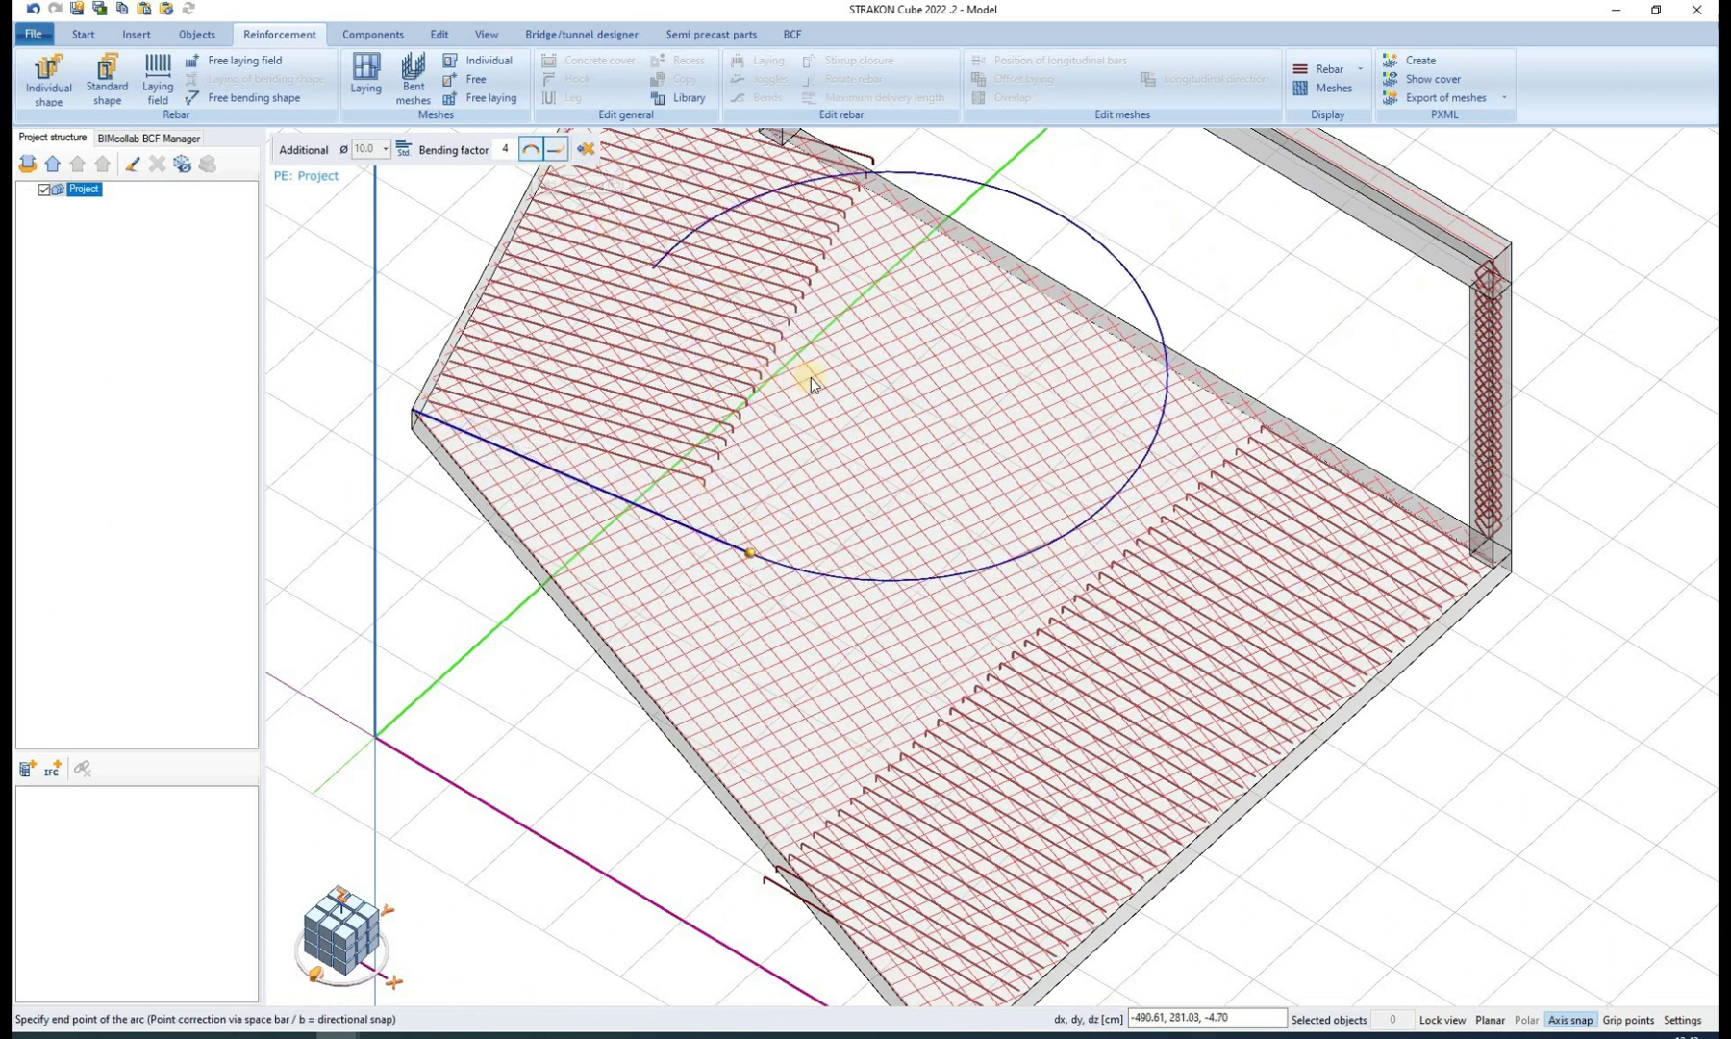
click(910, 390)
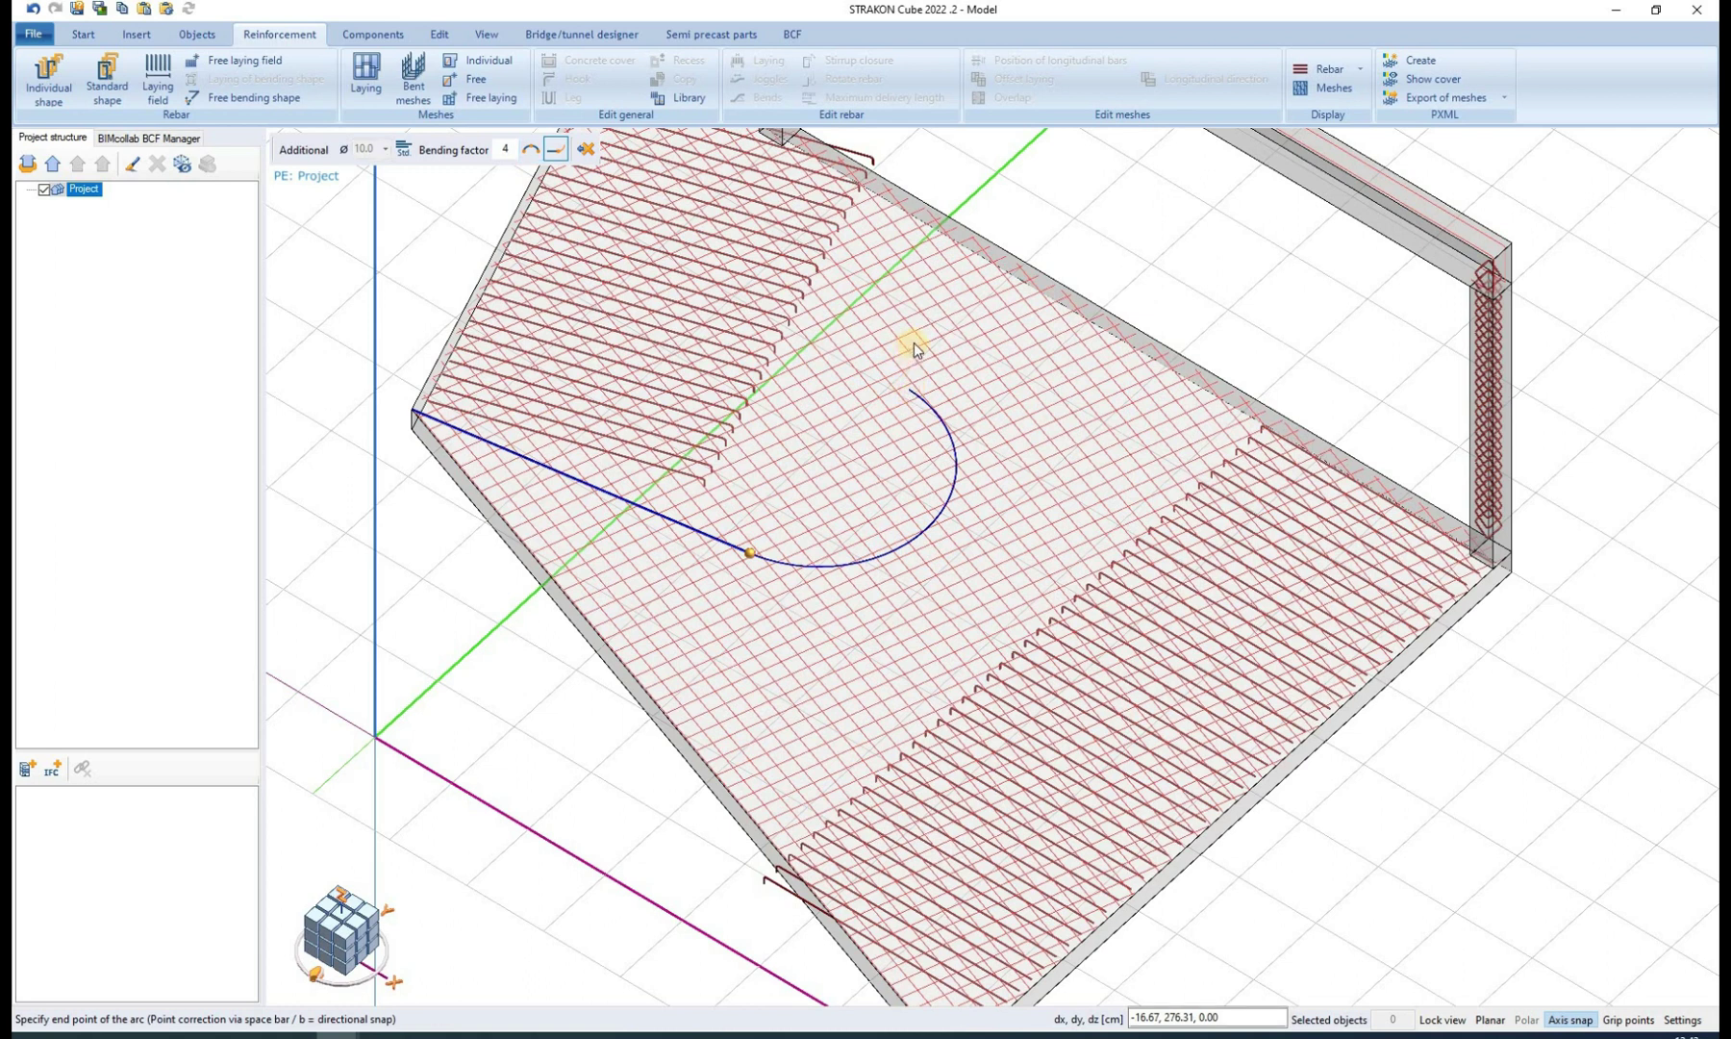
click(843, 312)
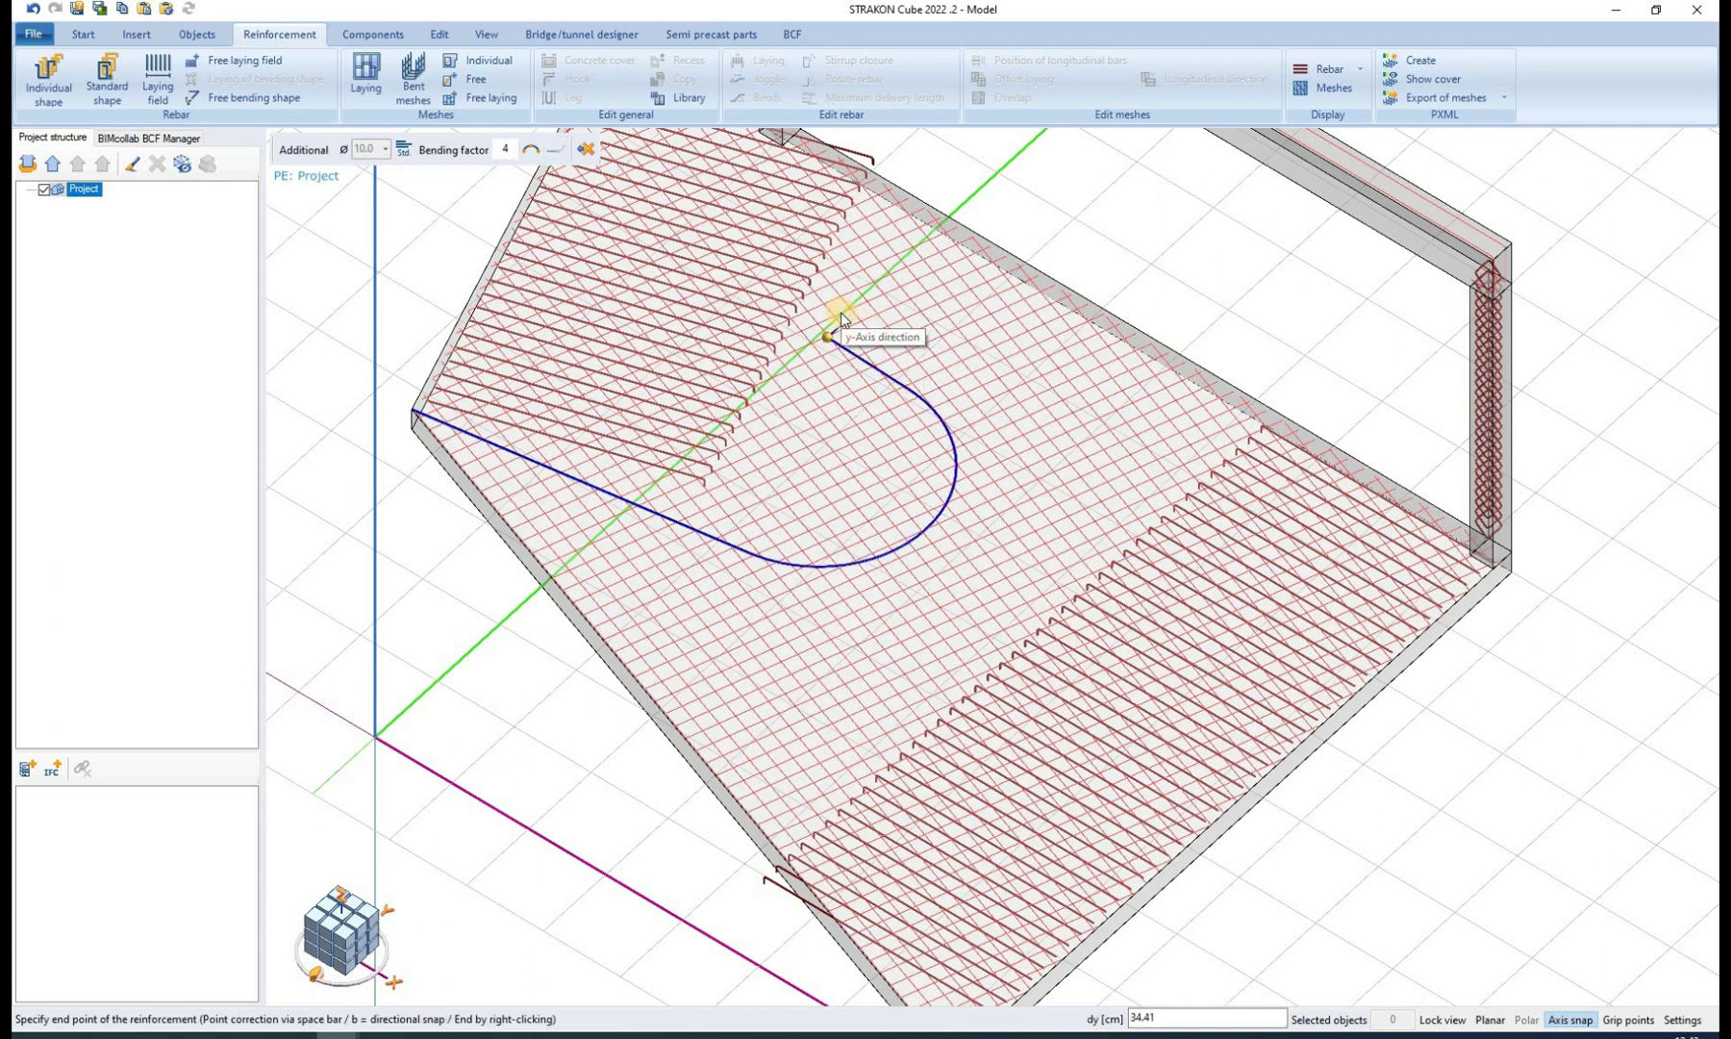
click(585, 149)
click(829, 562)
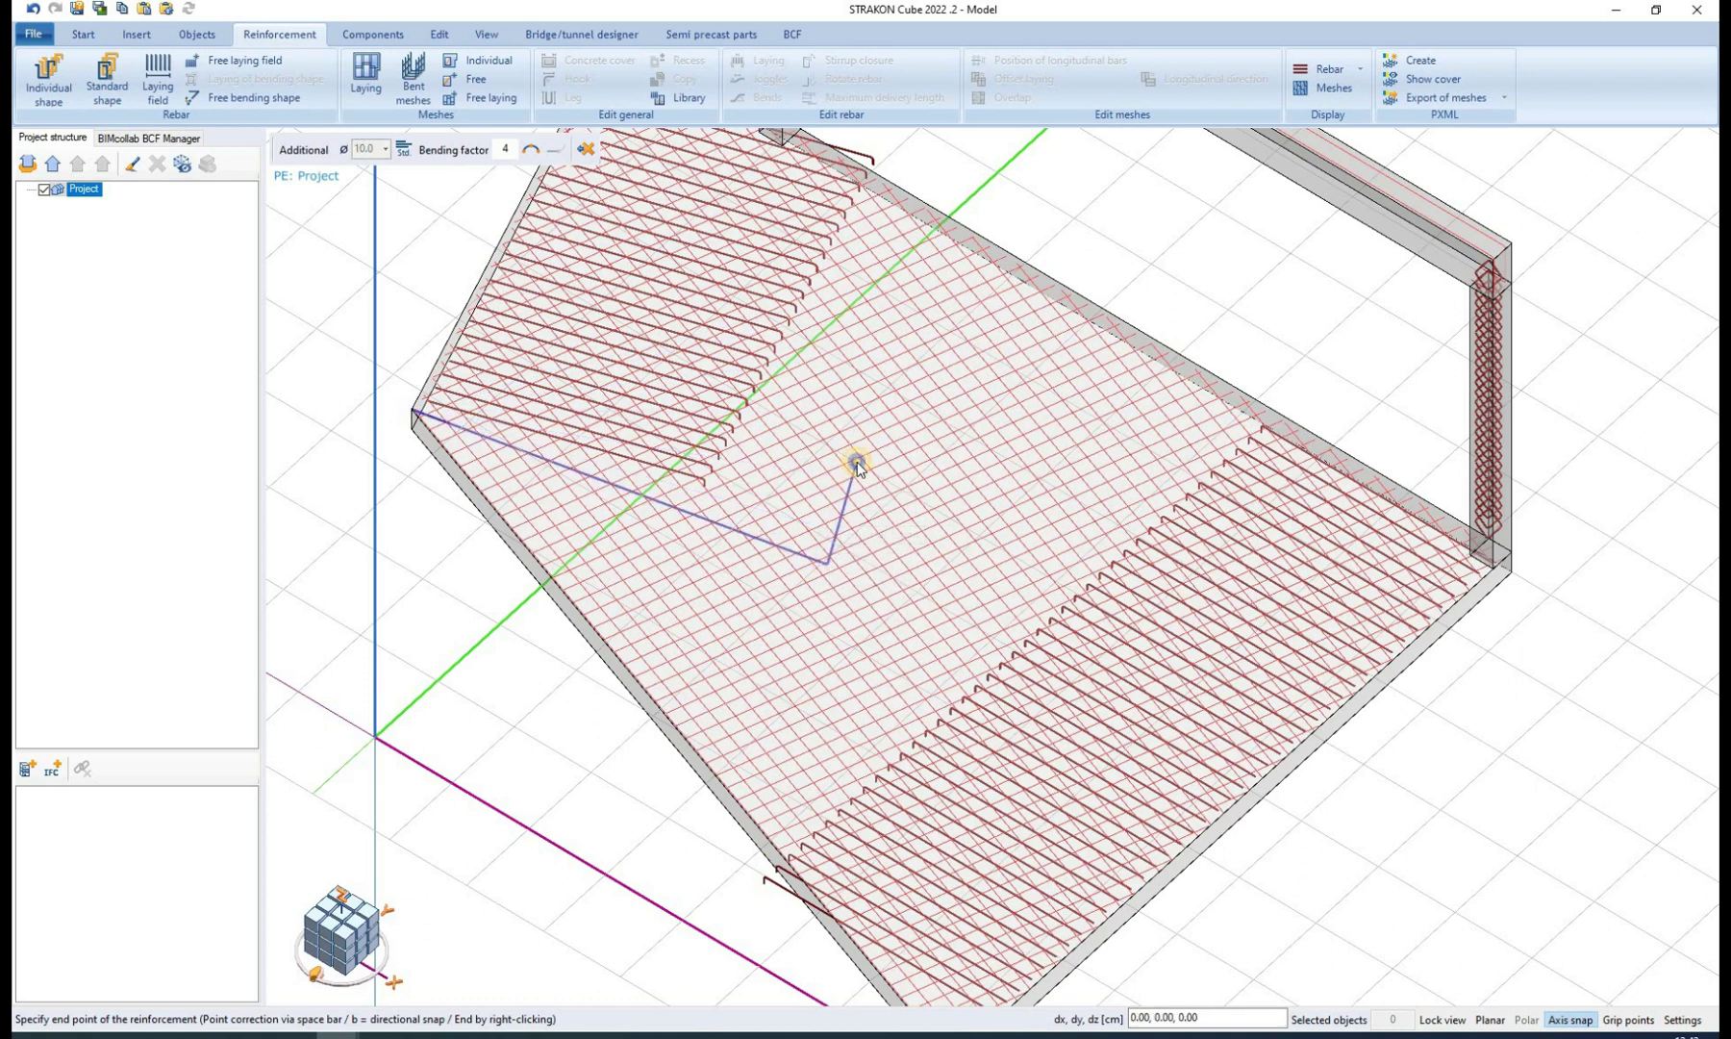
right_click(858, 462)
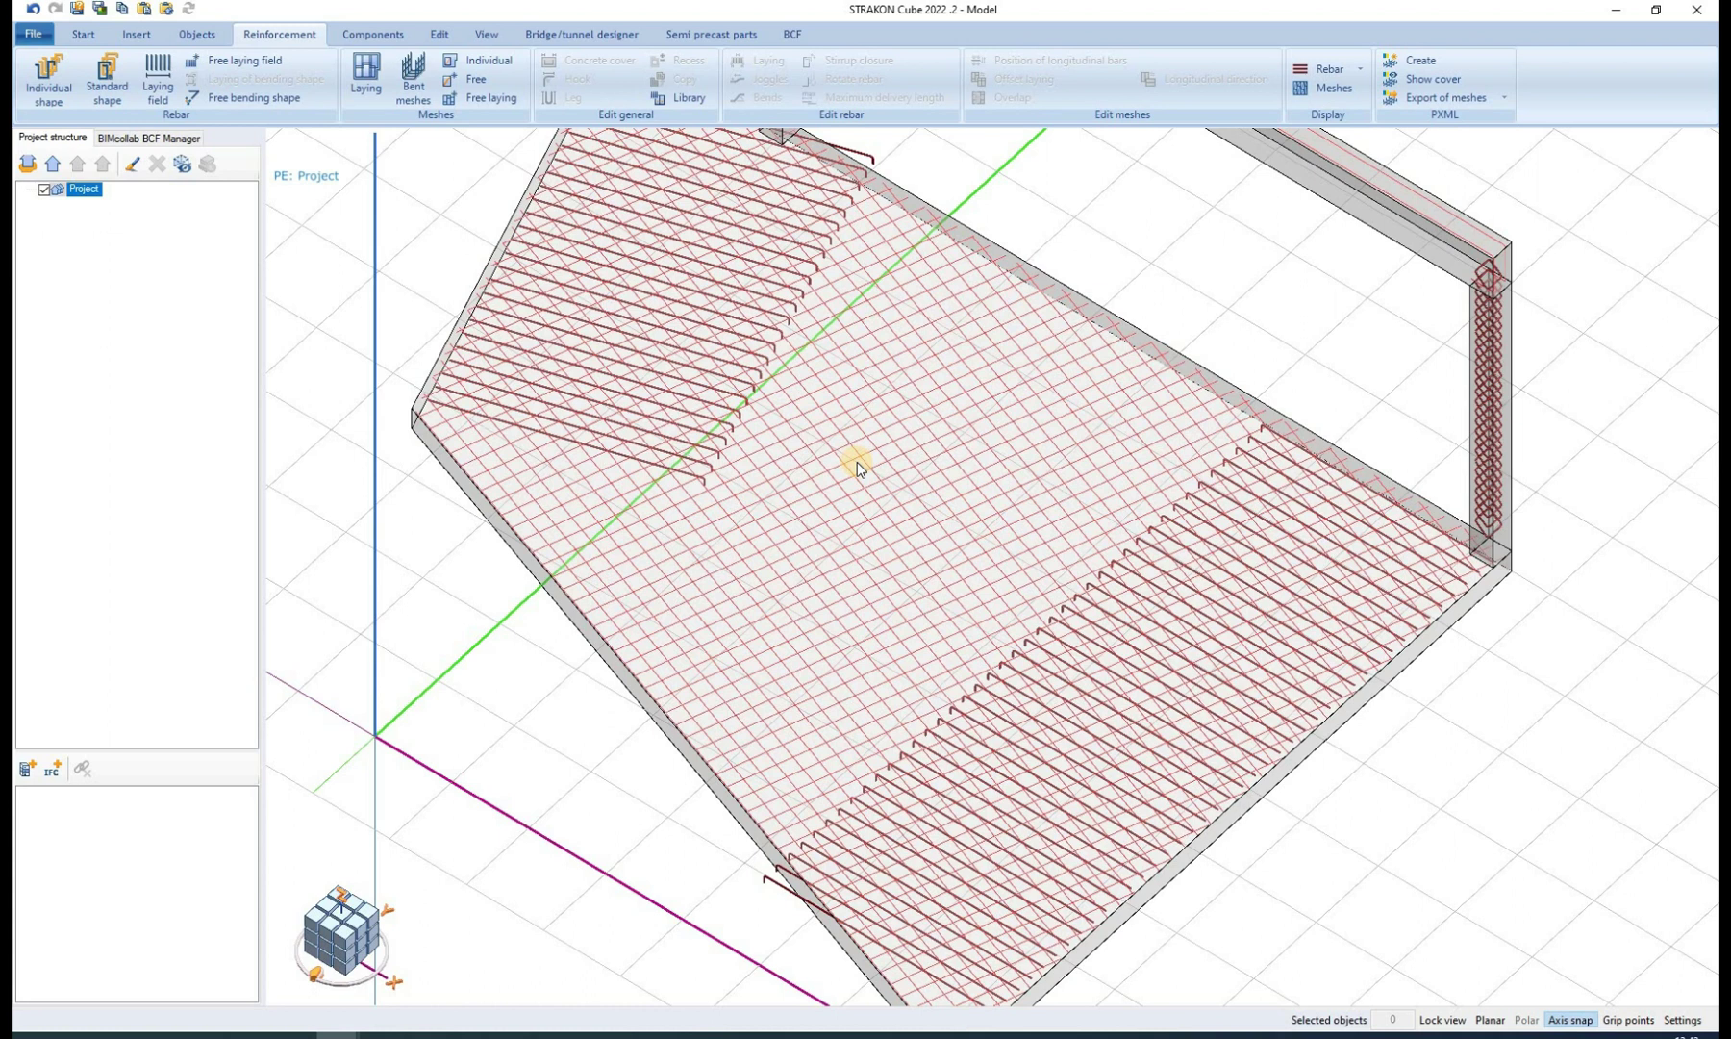
- Open the rebar colour display options and zoom in on the upper beam
click(1328, 71)
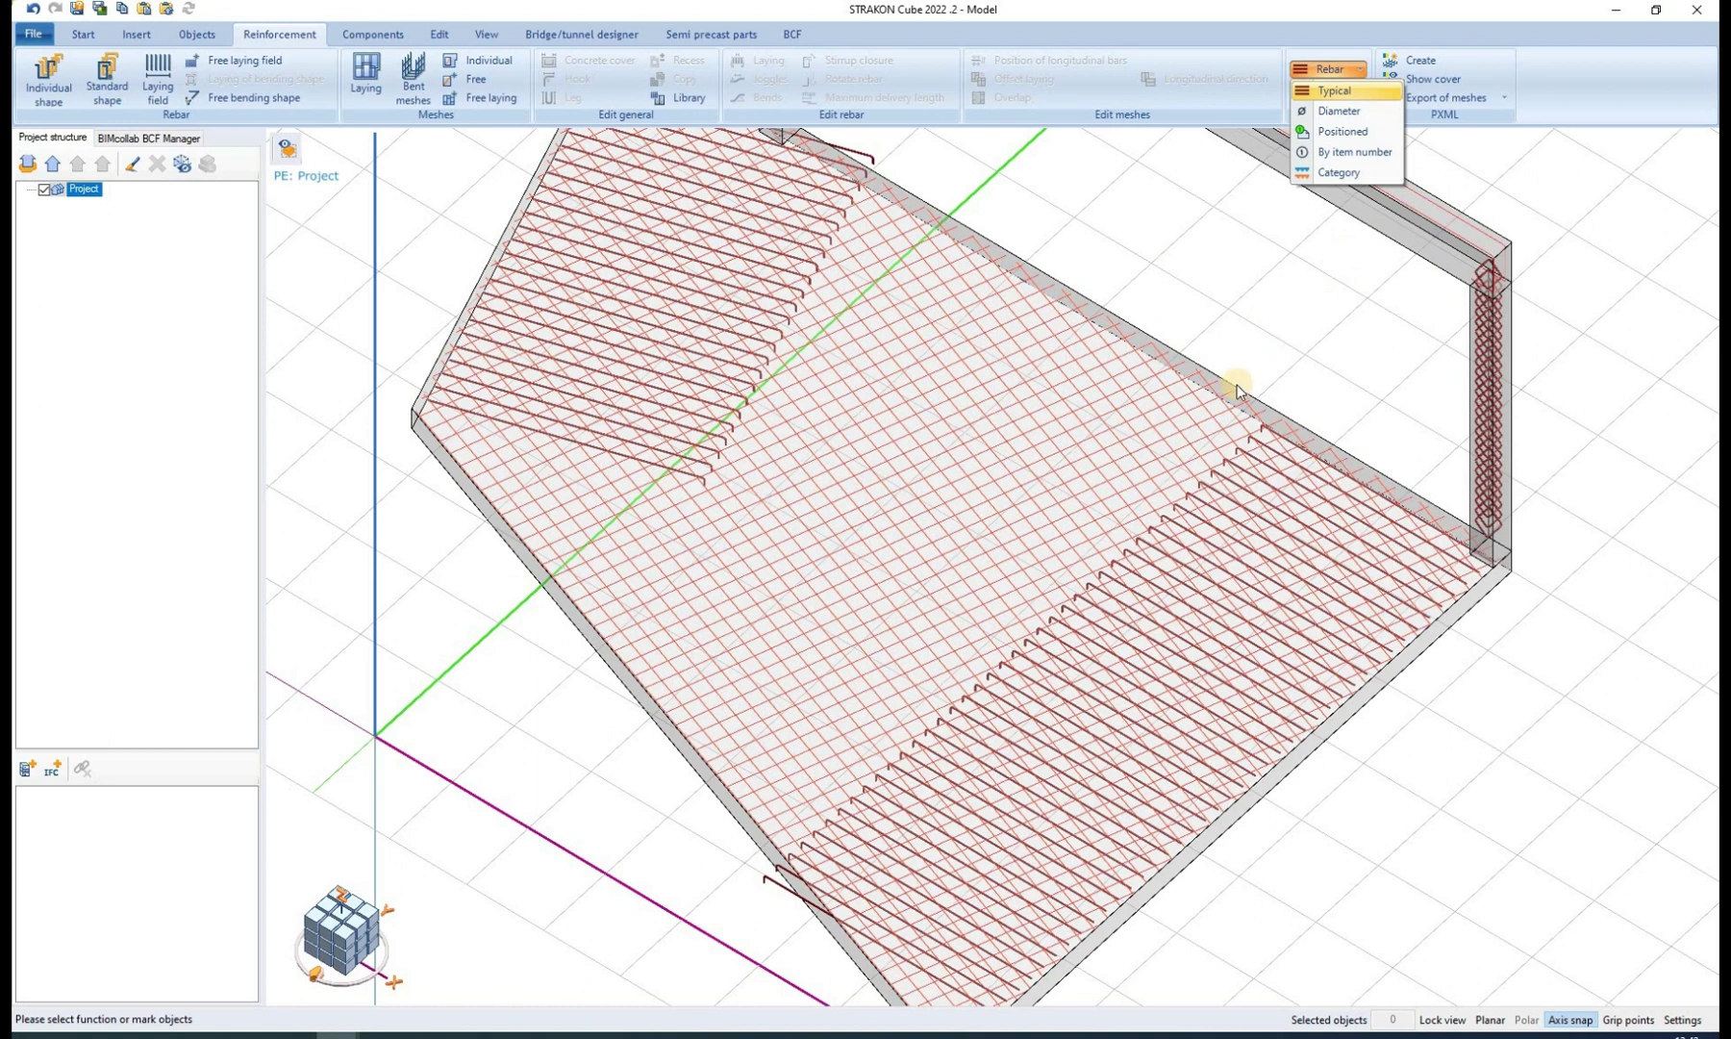
scroll(1247, 273, up, 5)
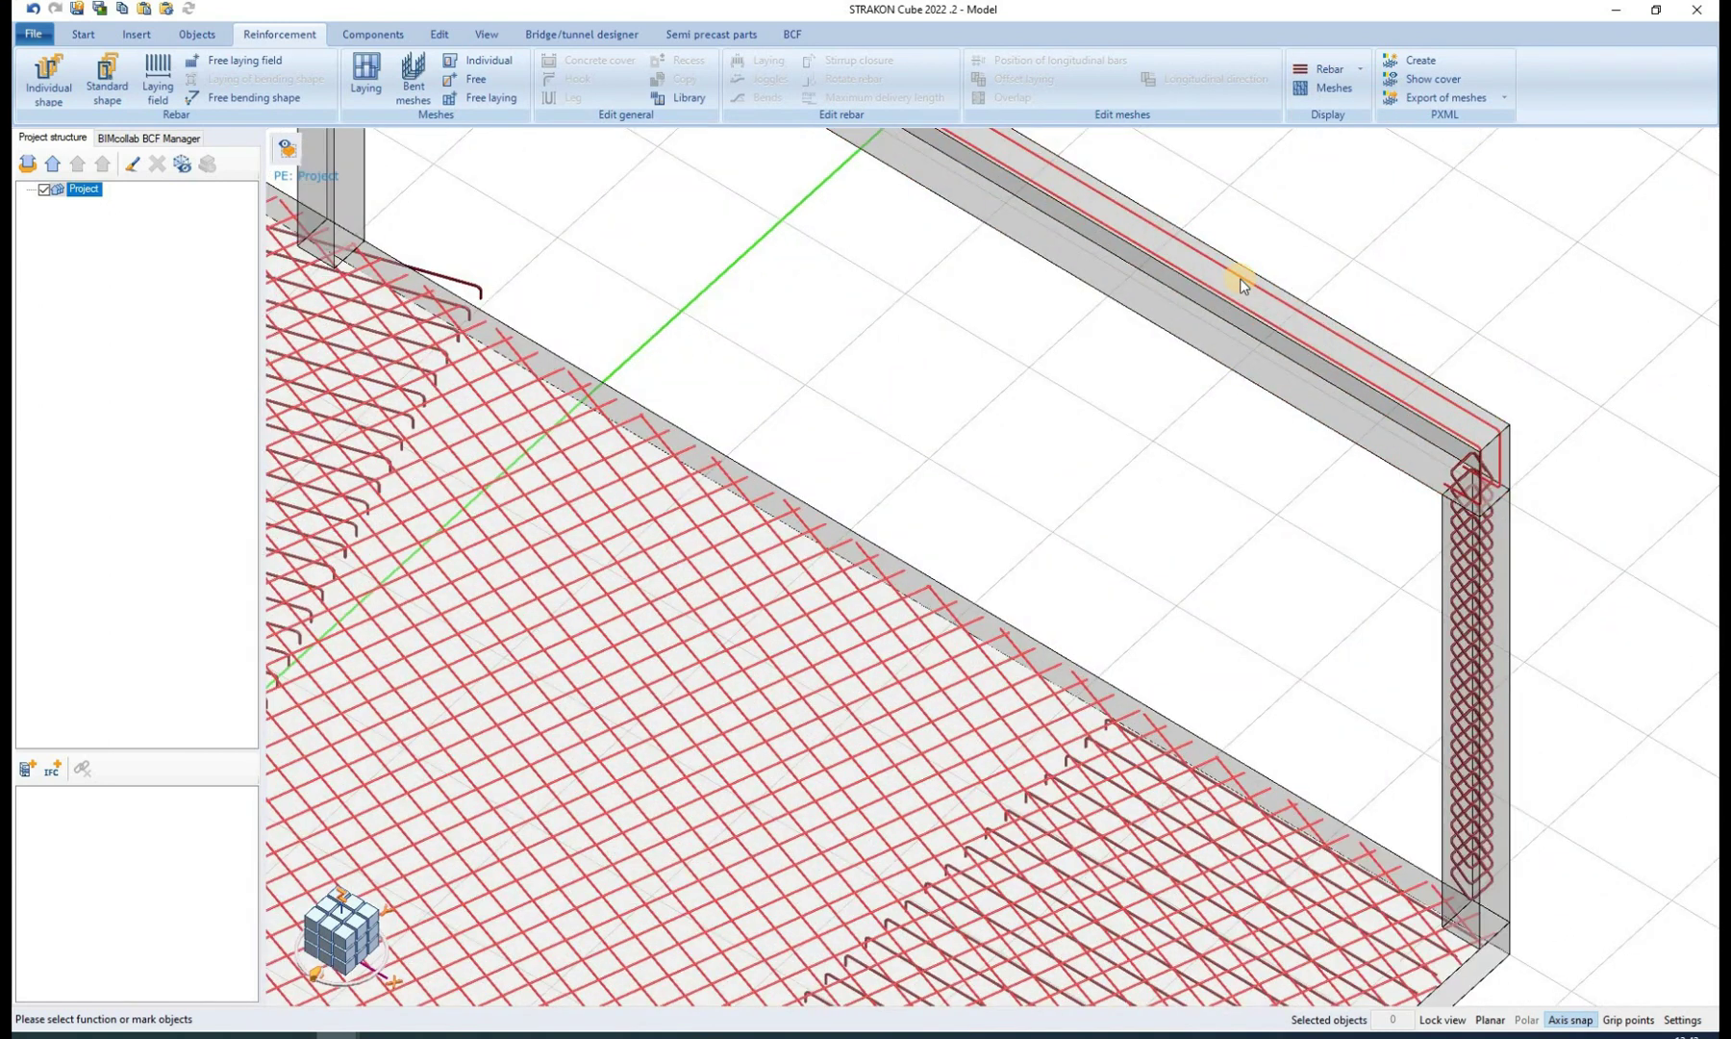
- Joint the upper beam's longitudinal bars into 600.0 and 168.2 cm bars with a 100 cm overlap
click(1241, 276)
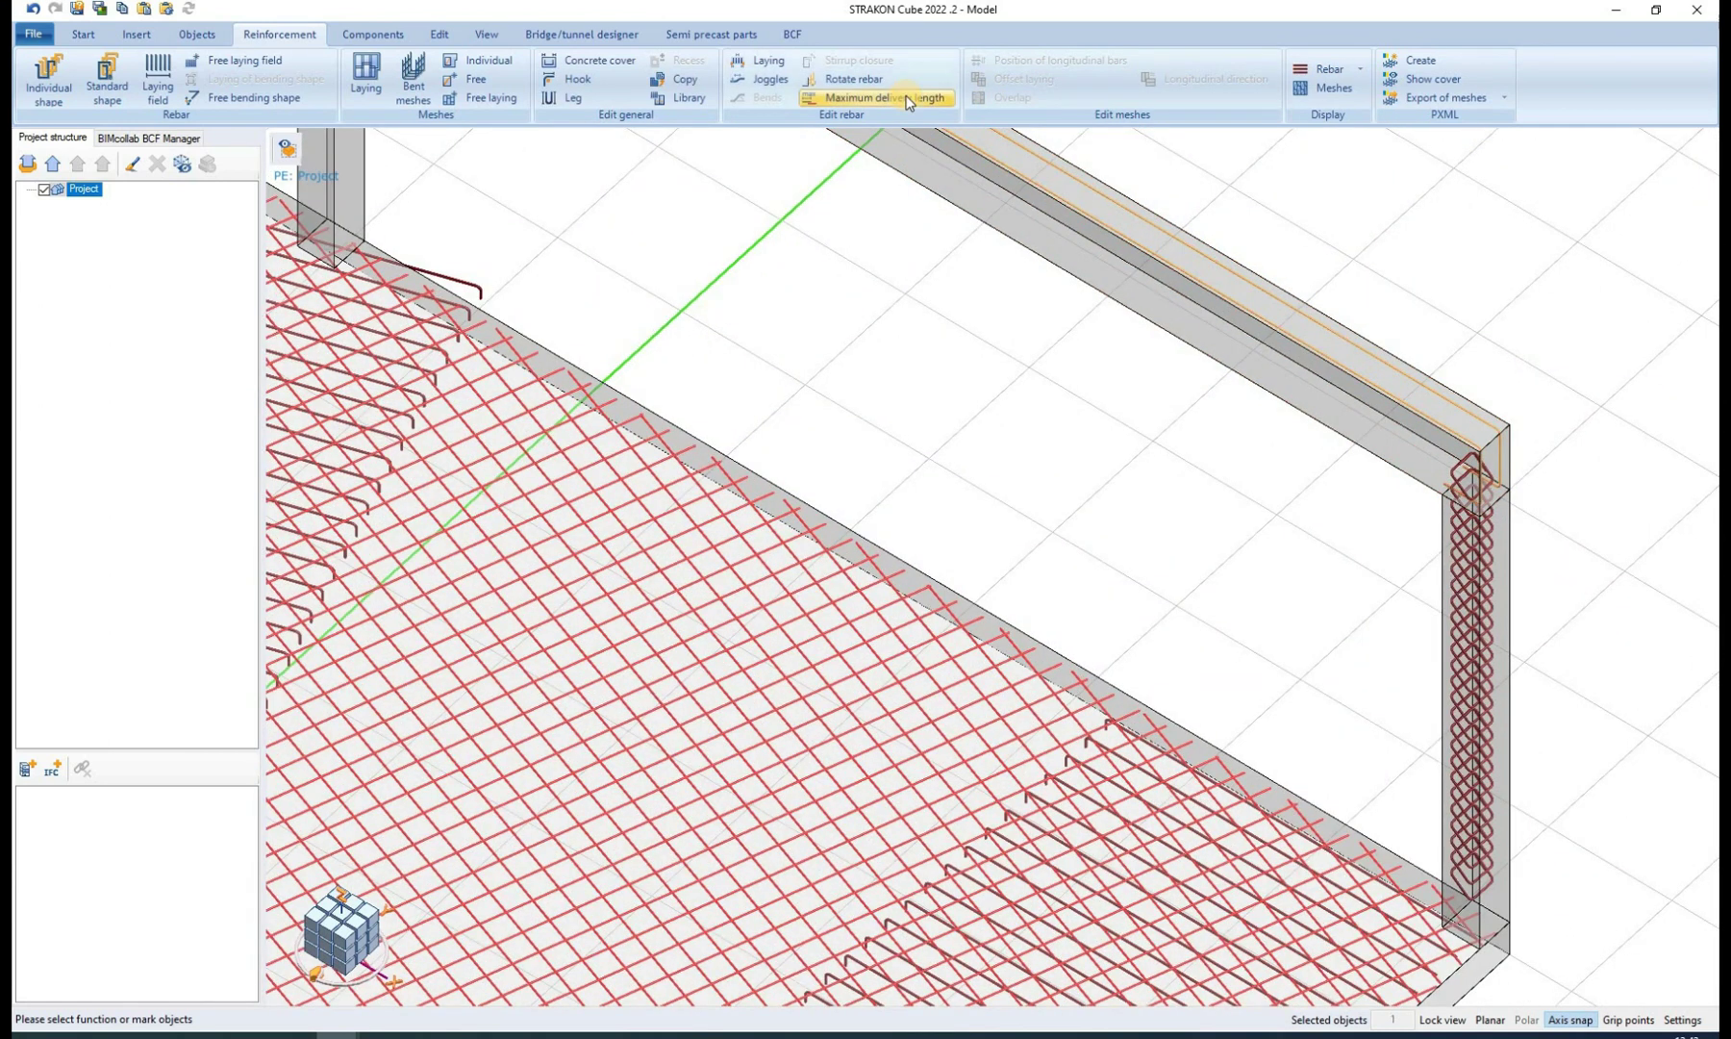
click(908, 100)
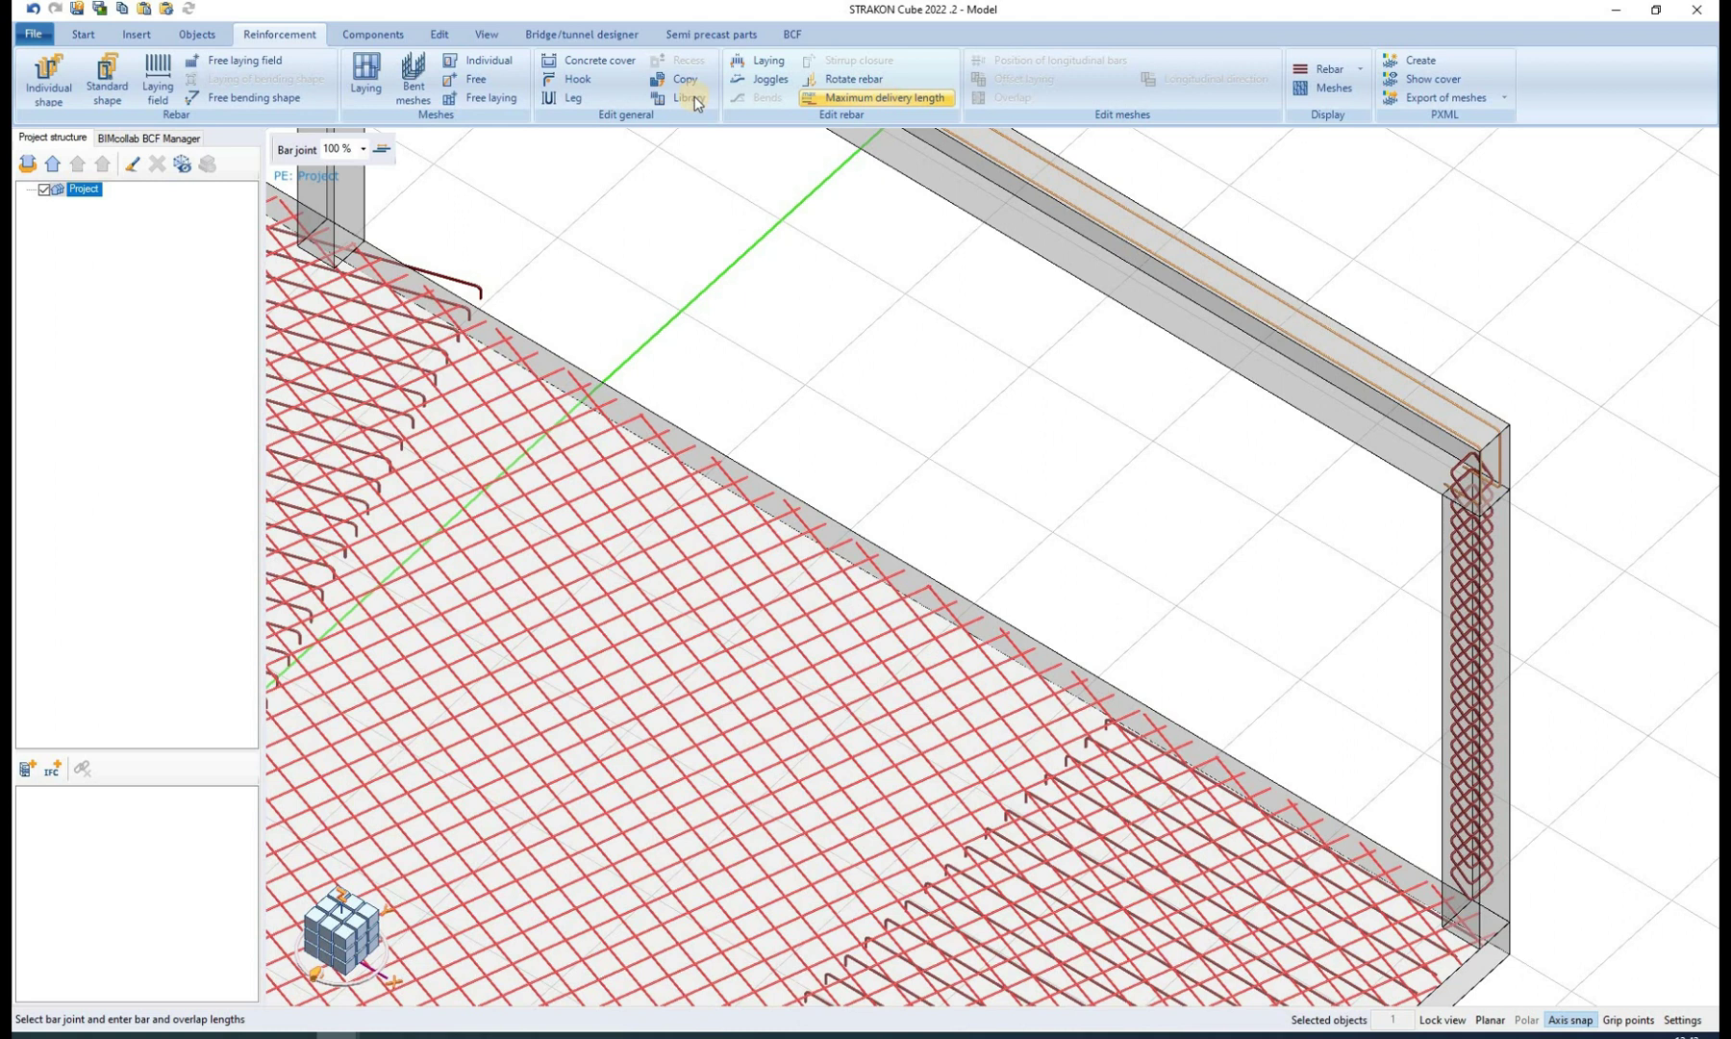
click(382, 149)
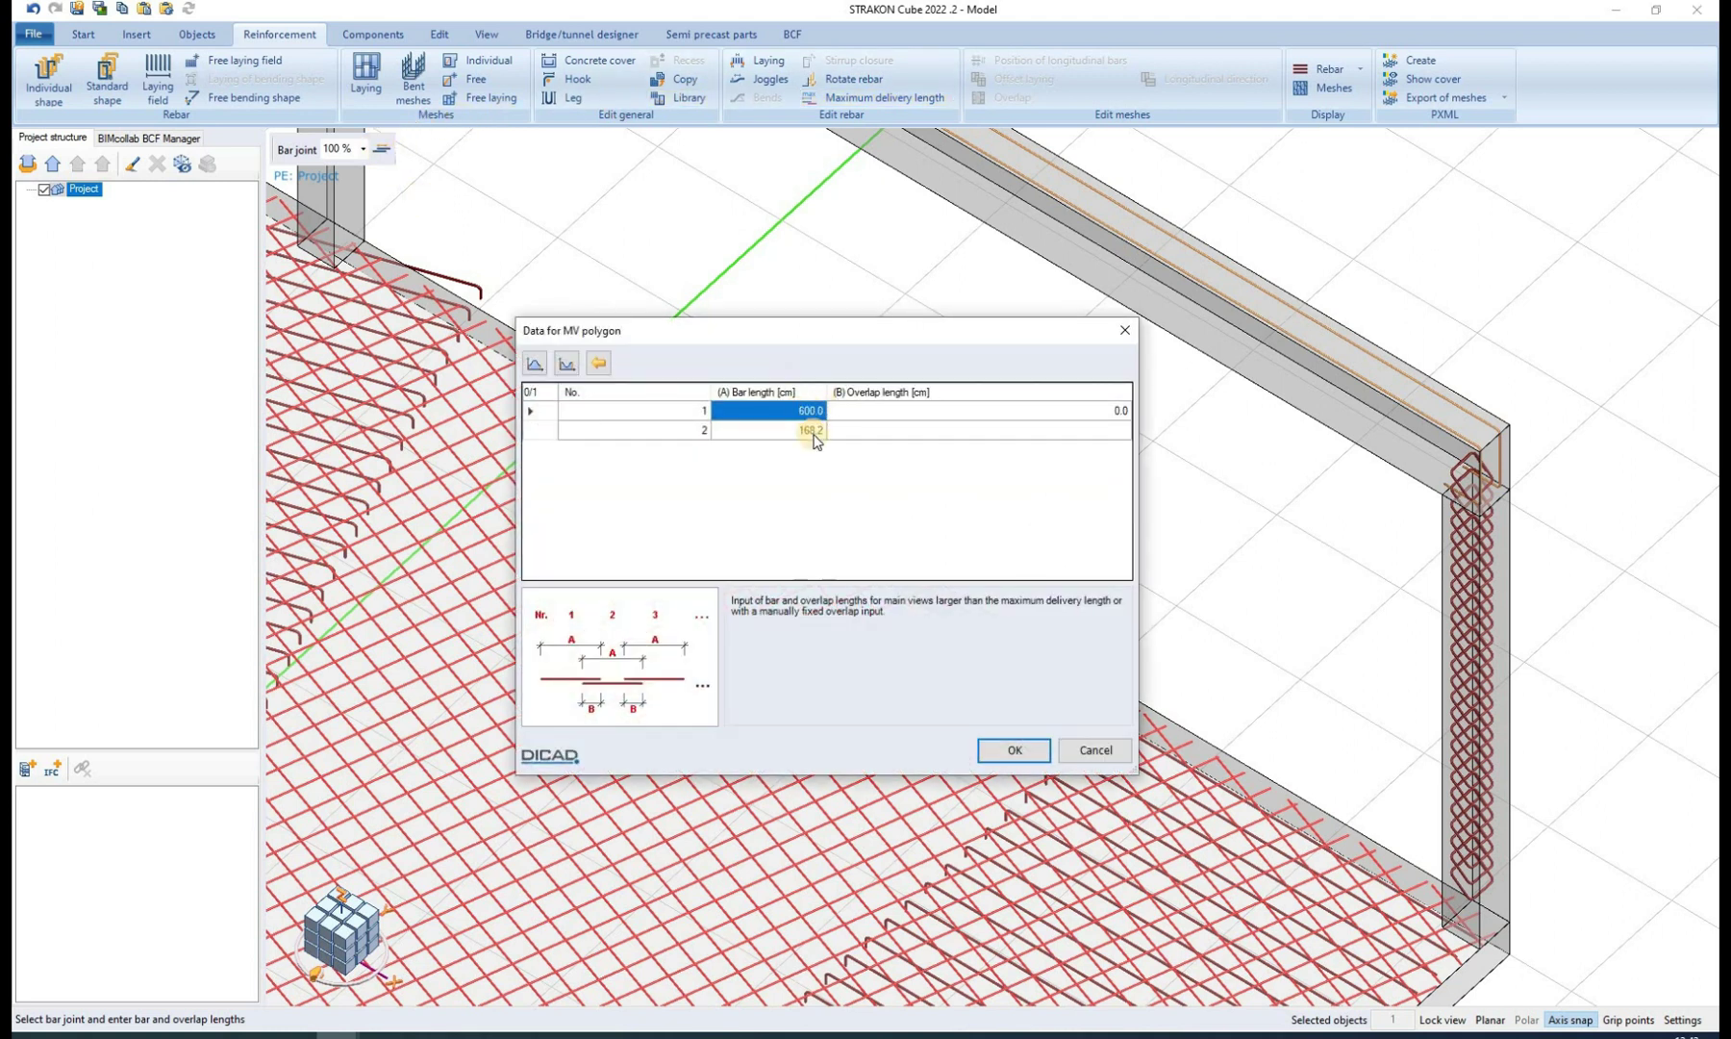
click(991, 415)
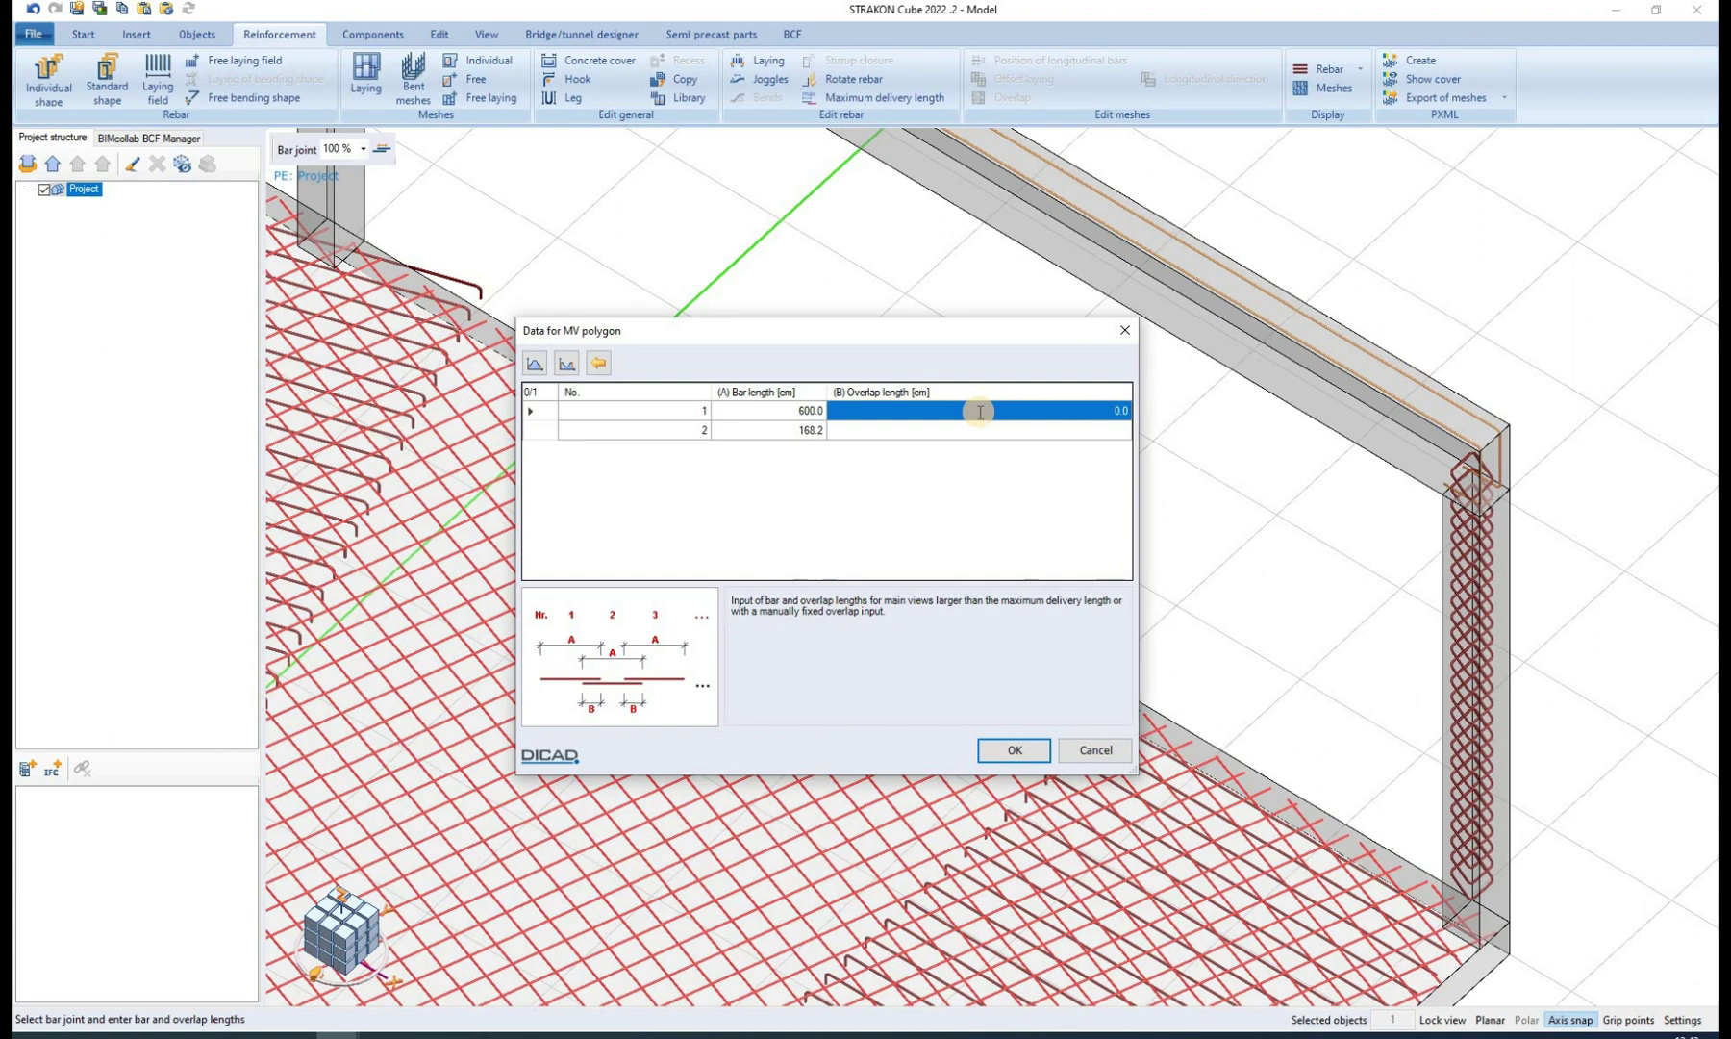
text(100)
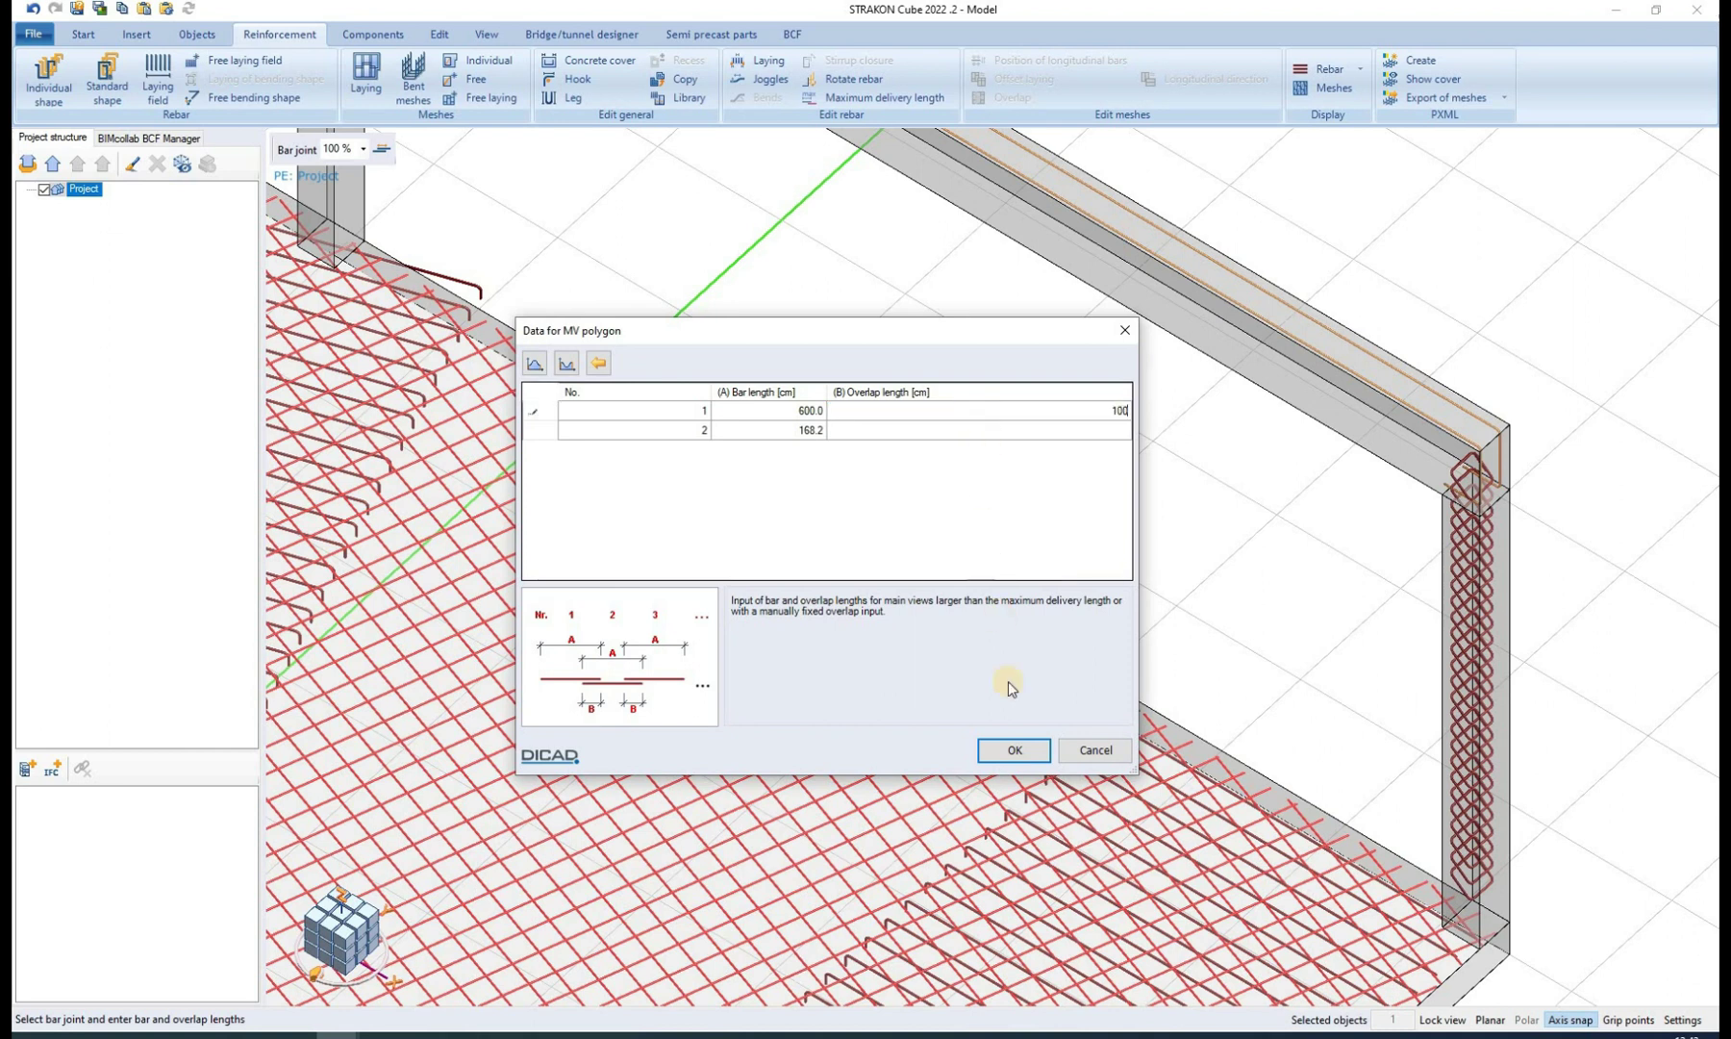
key(Tab)
key(Return)
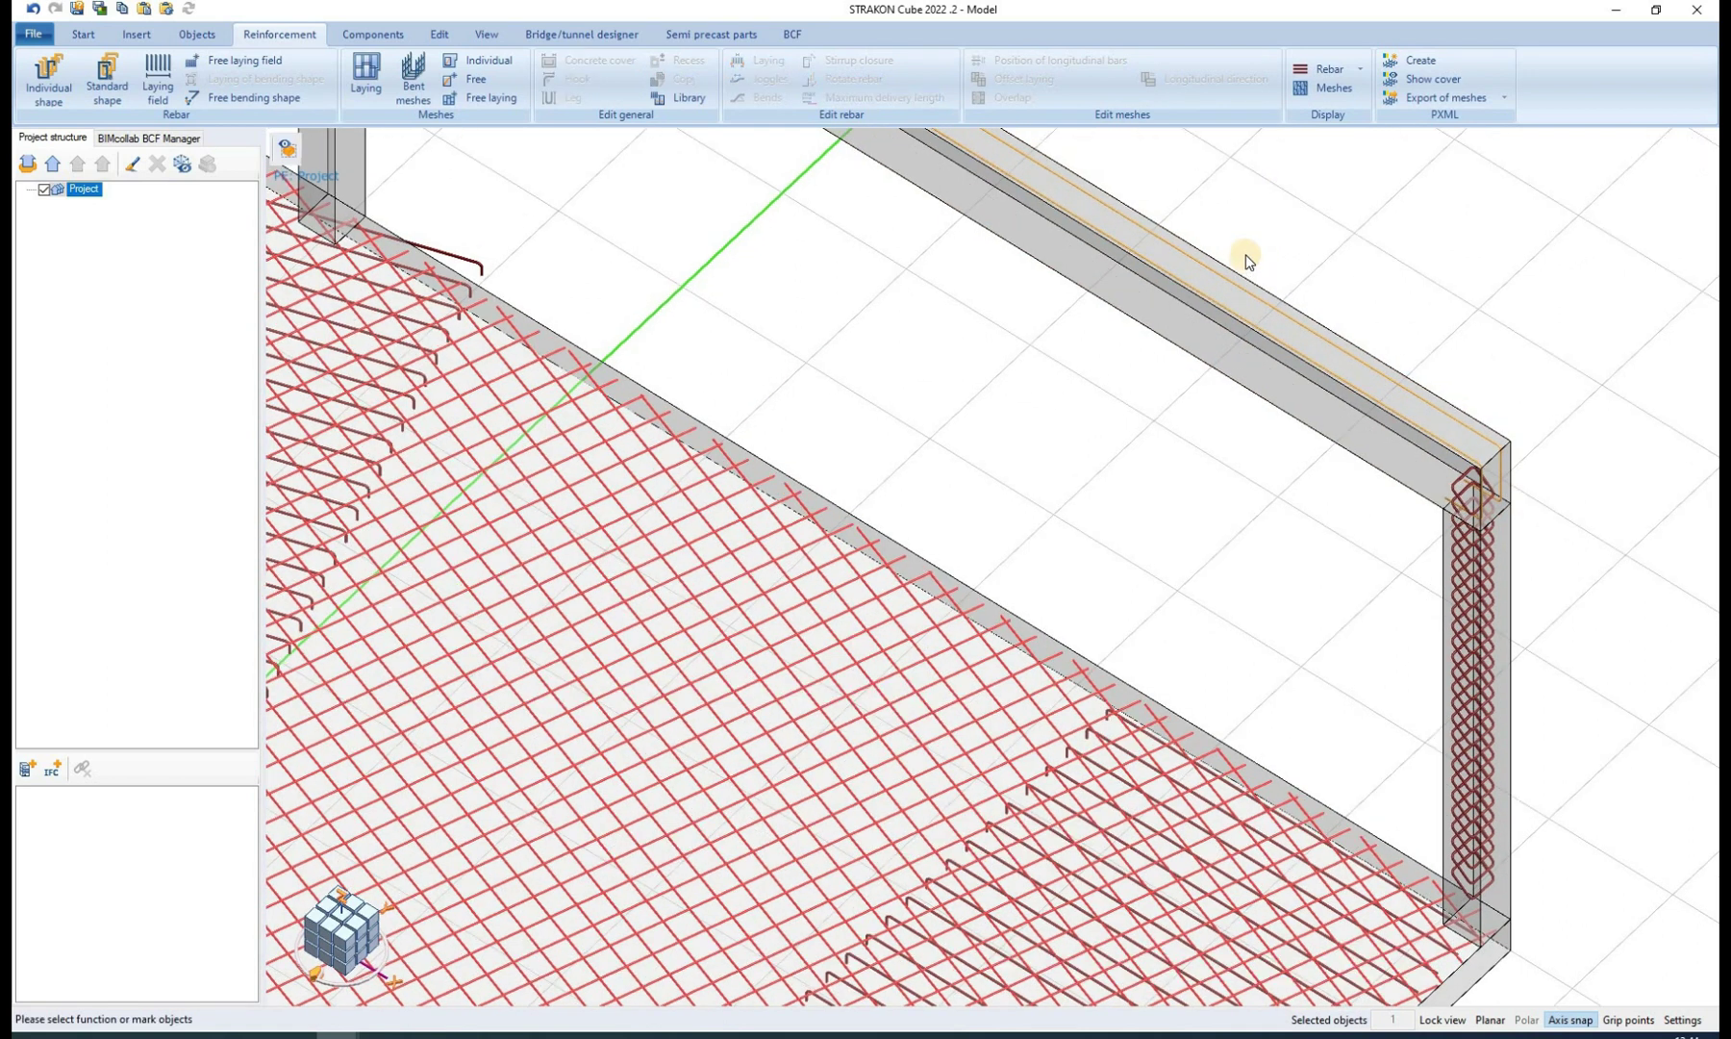
- Deselect the beam bars and open the Rebar colour display dropdown
click(1247, 261)
click(1341, 69)
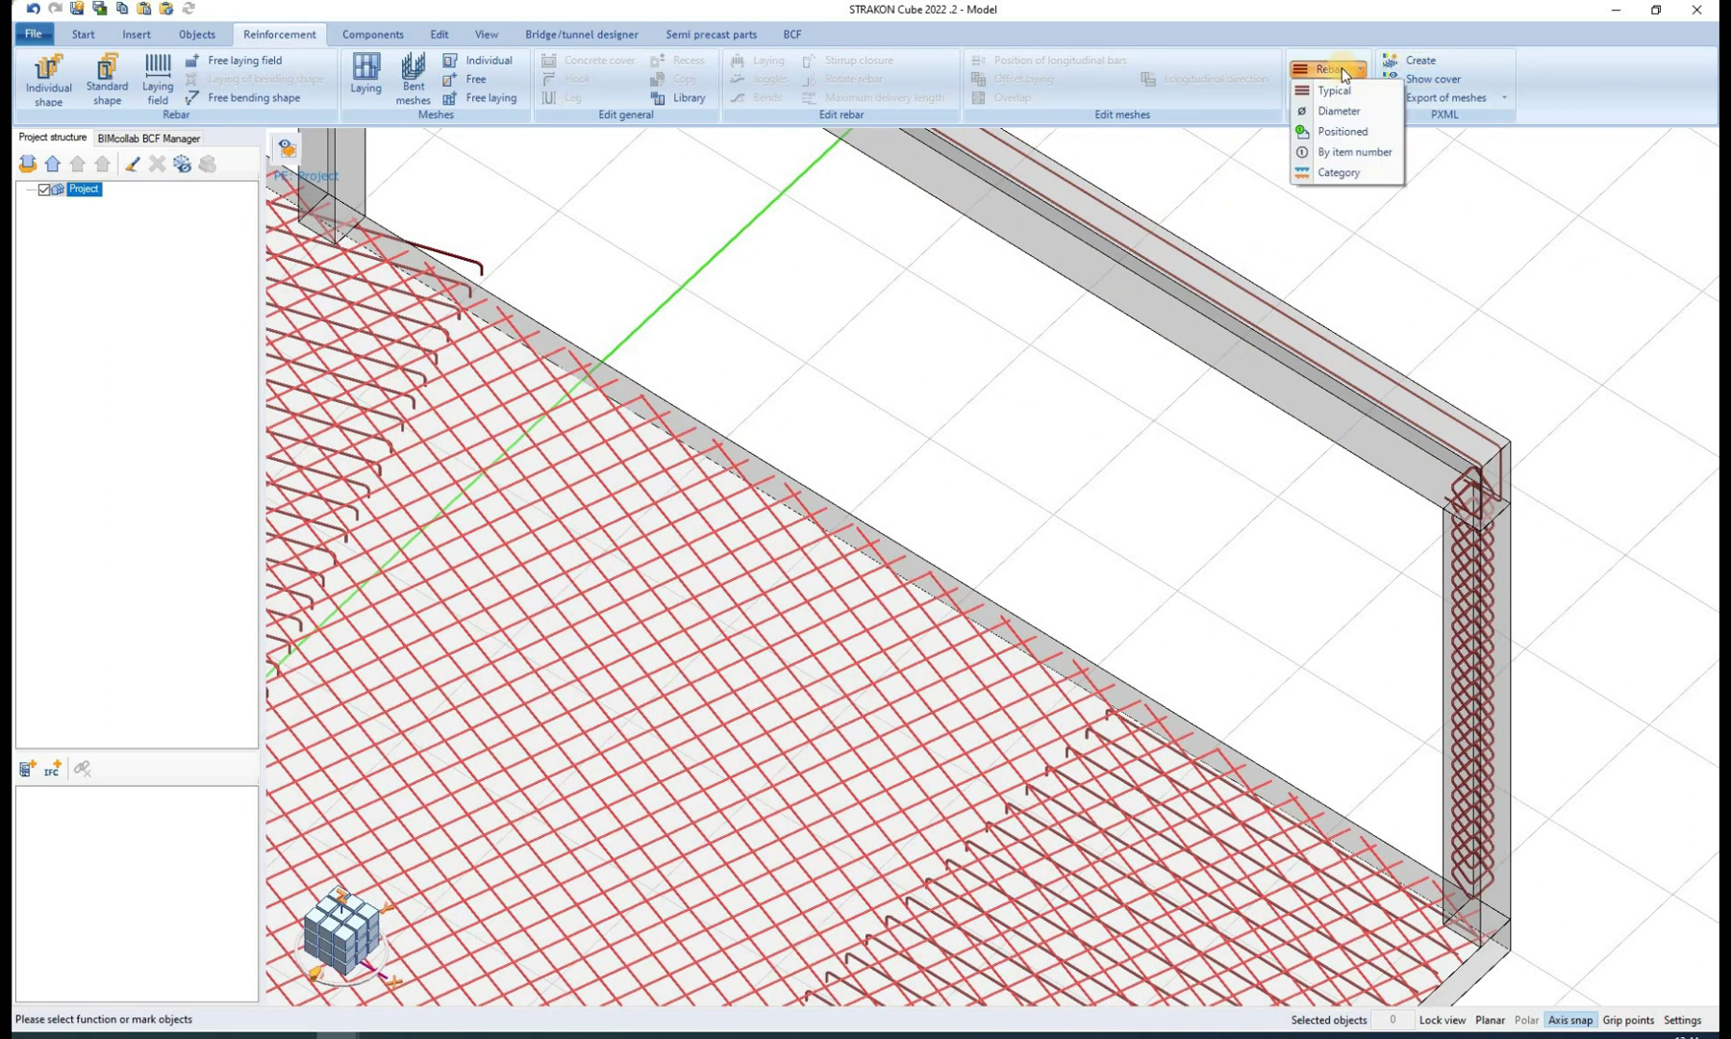